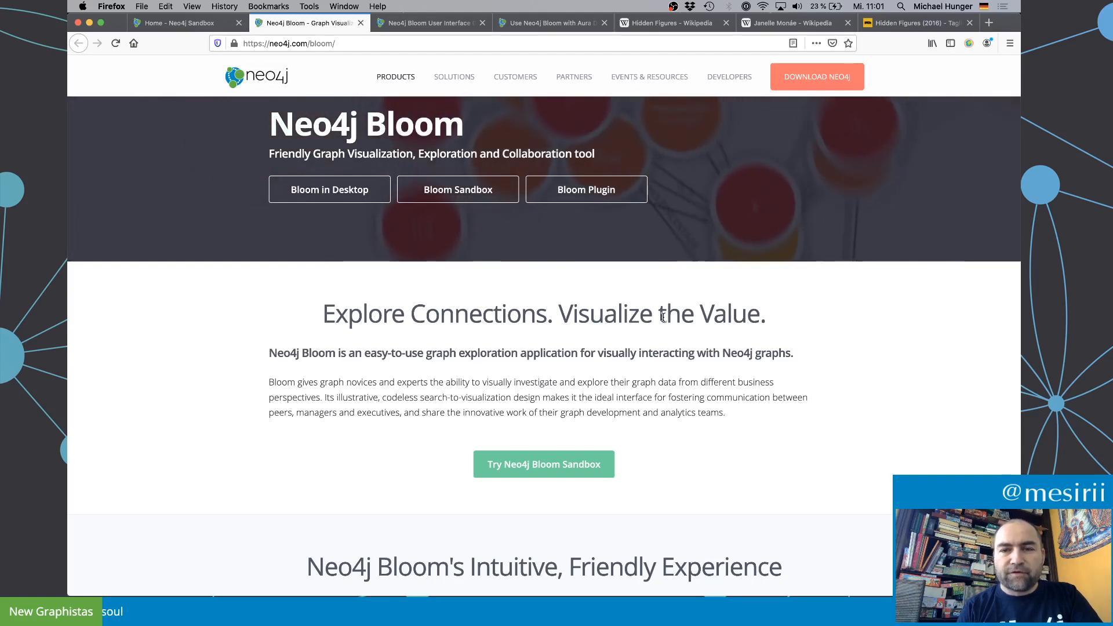
Step: View the Neo4j Desktop download page linked from Bloom in Desktop in a separate tab and close it
scroll(663, 317, down, 2)
scroll(663, 317, up, 1)
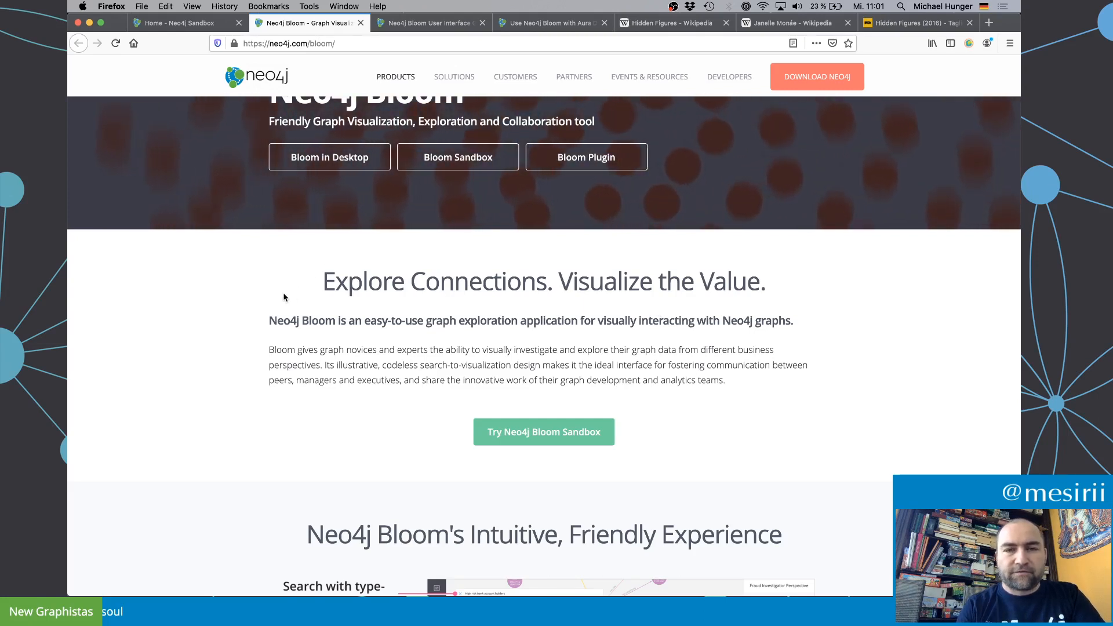
super+click(355, 159)
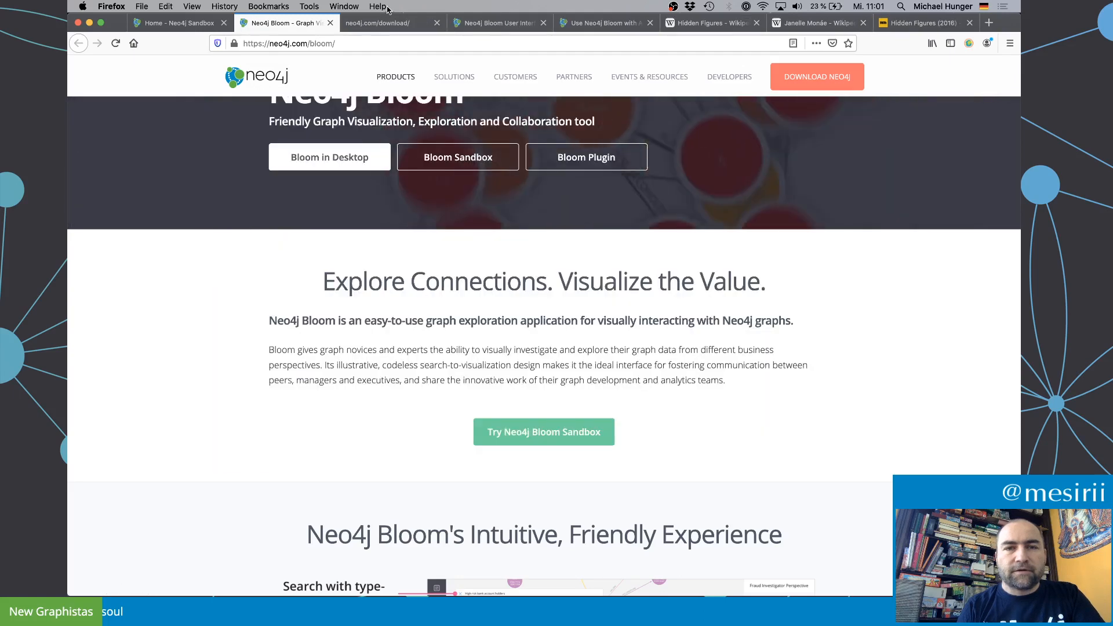
click(384, 26)
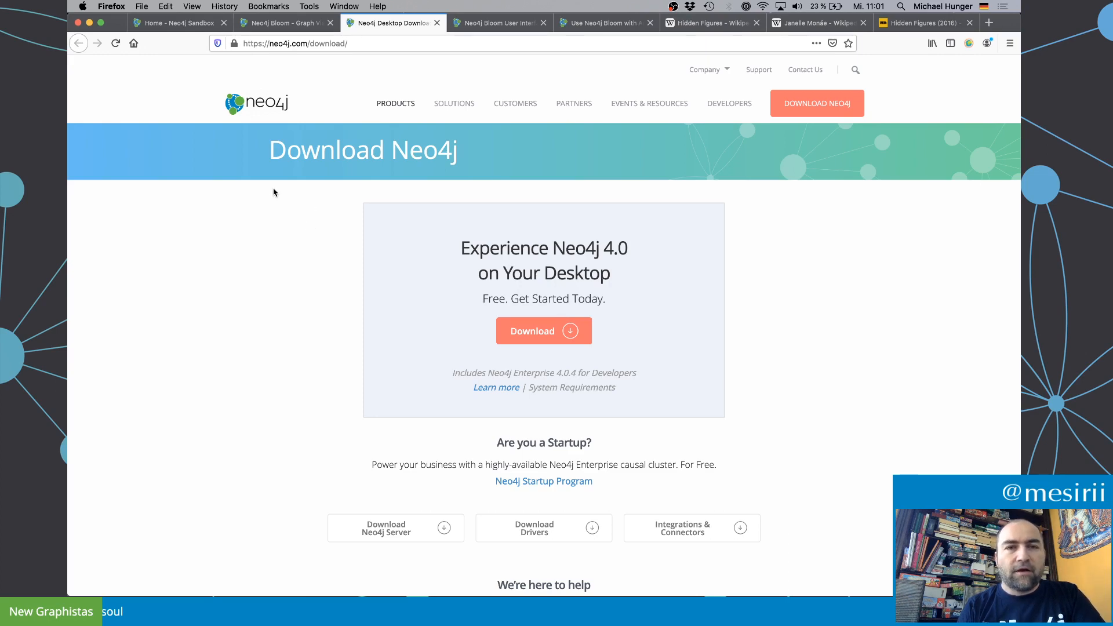
key(super+w)
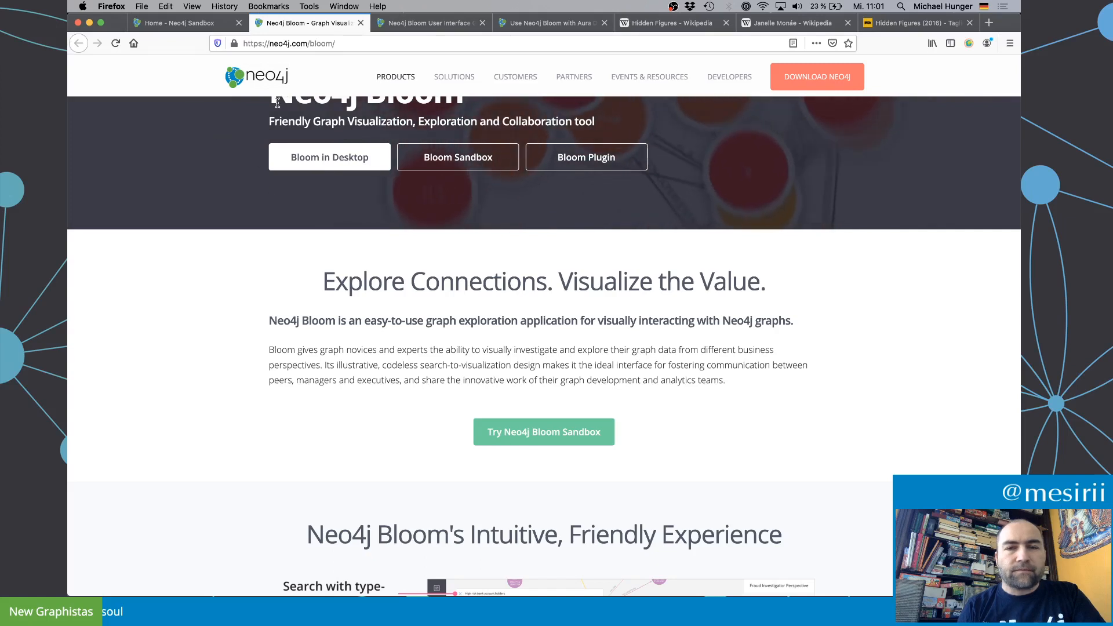
Step: Switch to the Neo4j Sandbox page and look through the project templates offered alongside Bloom Visual Discovery
click(190, 26)
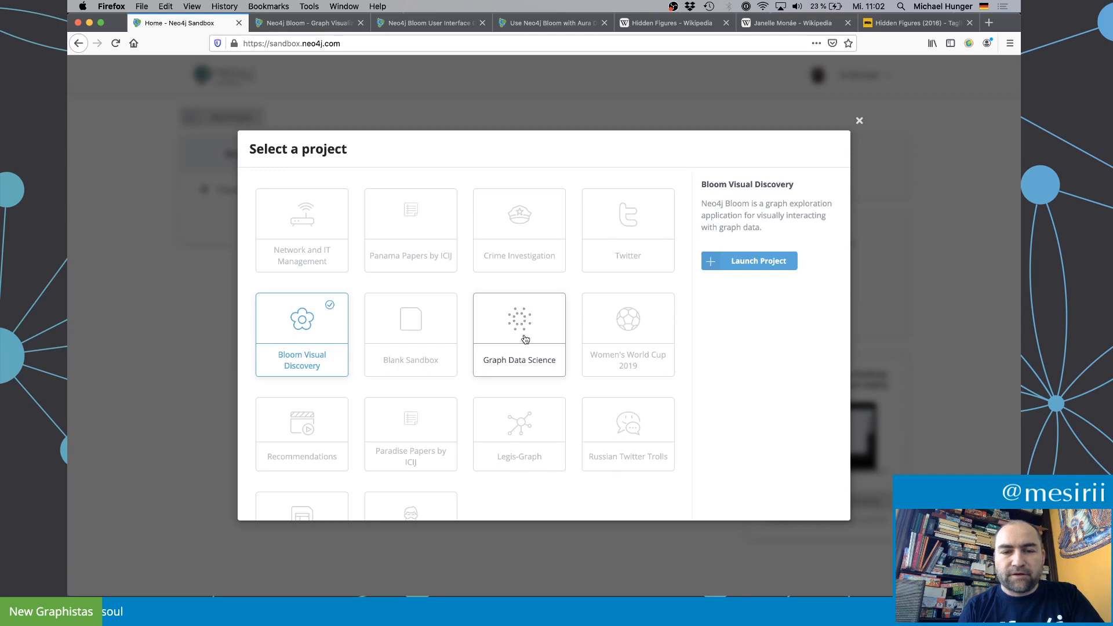
scroll(510, 374, down, 3)
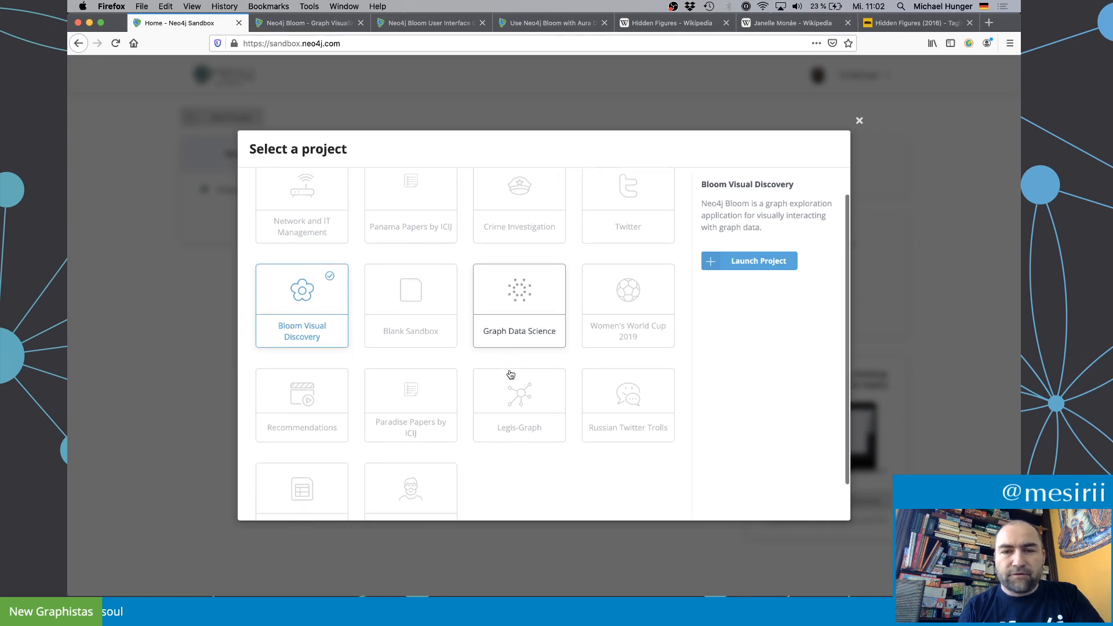
scroll(510, 374, up, 3)
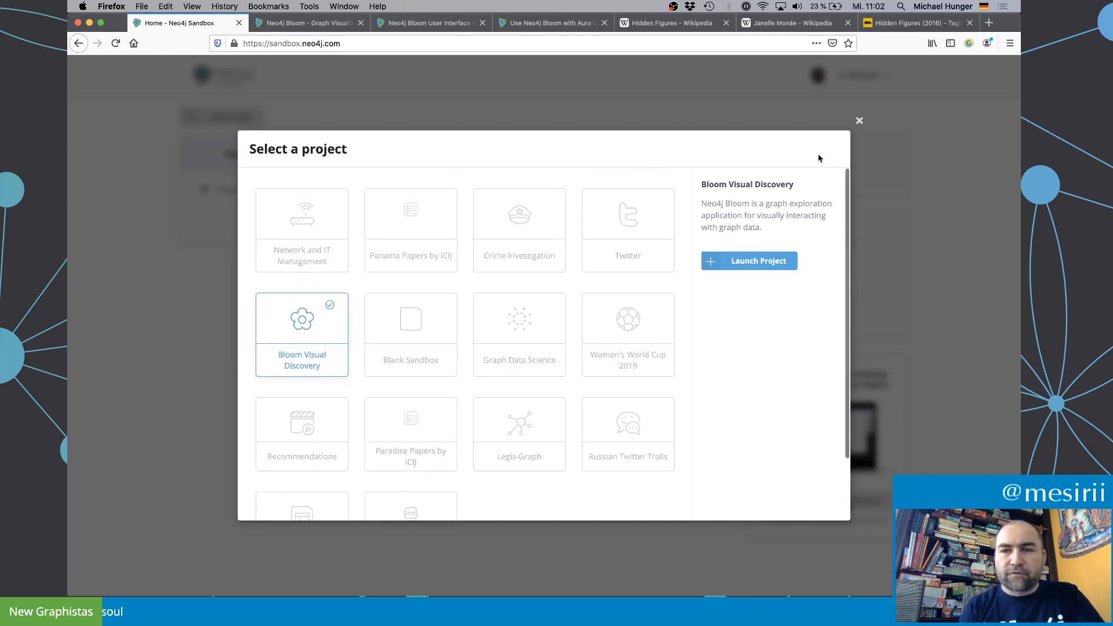
Step: Dismiss the project selection and open the running Fraud Detection project with Bloom
click(860, 123)
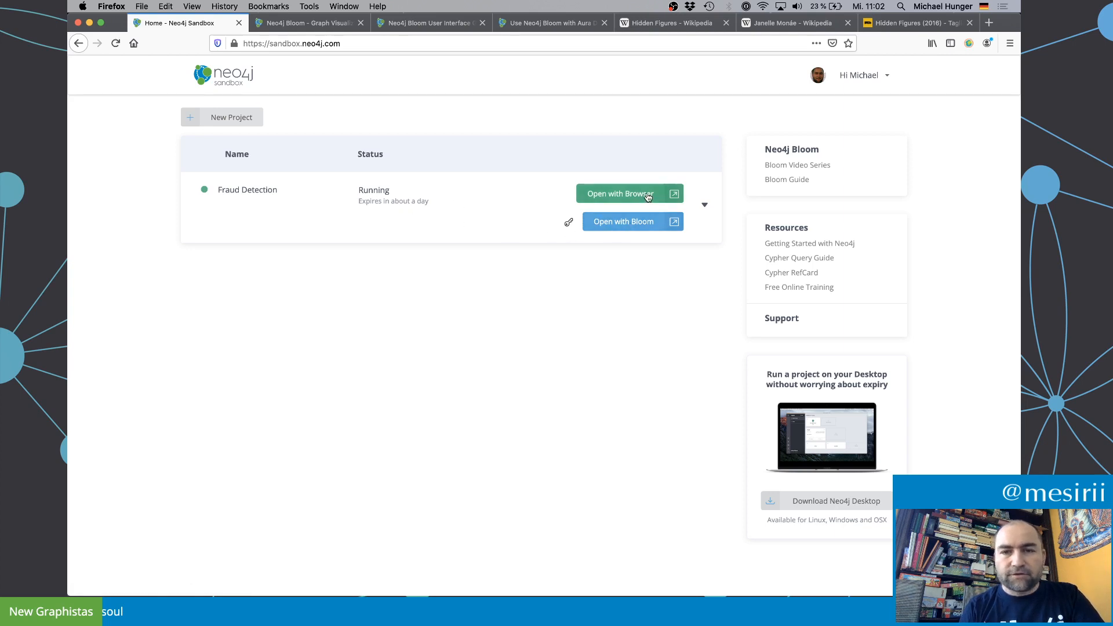
mouse_move(368, 200)
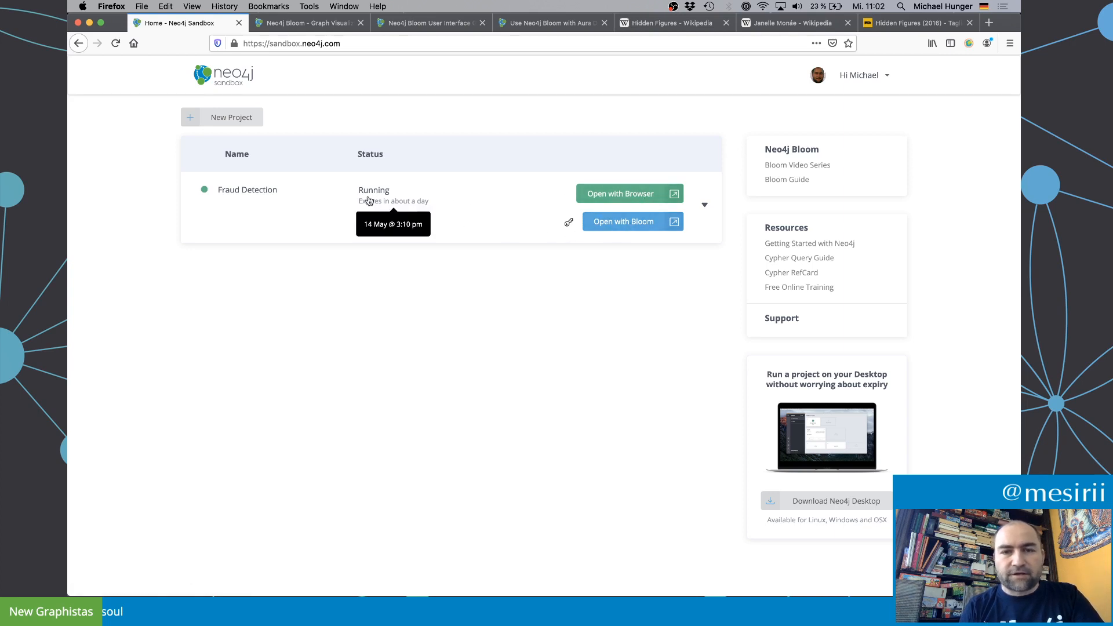
click(664, 226)
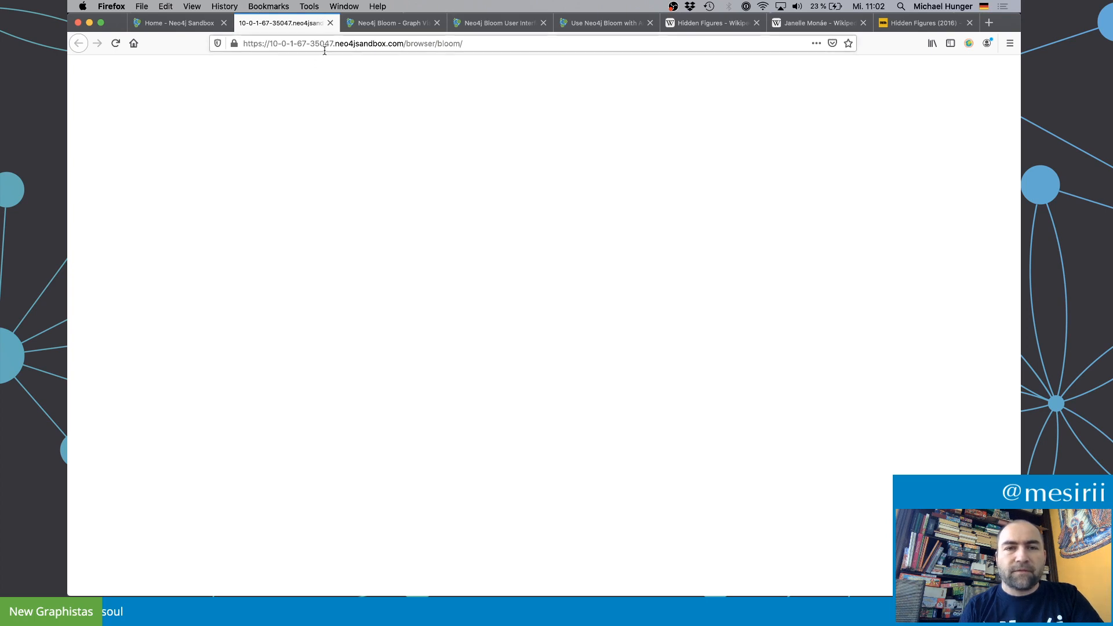
click(388, 23)
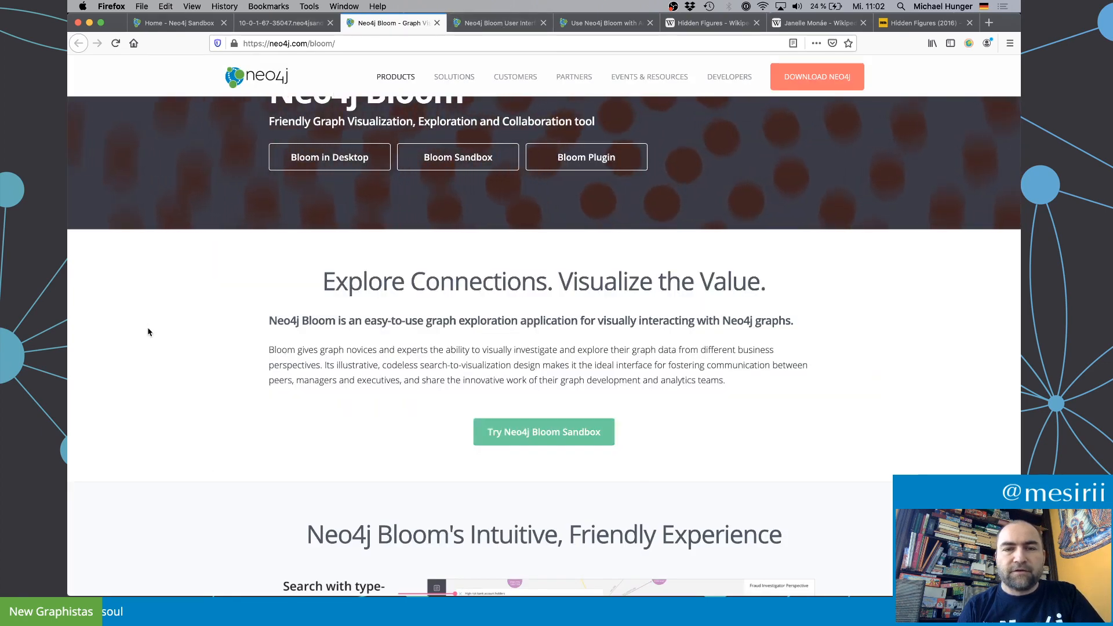
key(super+w)
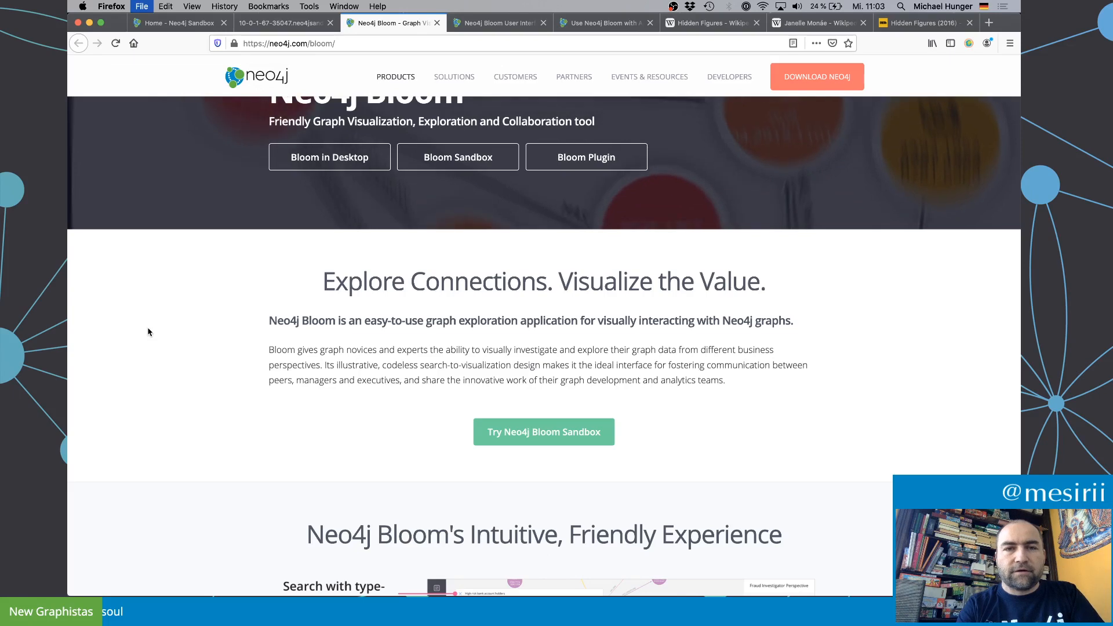
text(console.aws.amazon.com/)
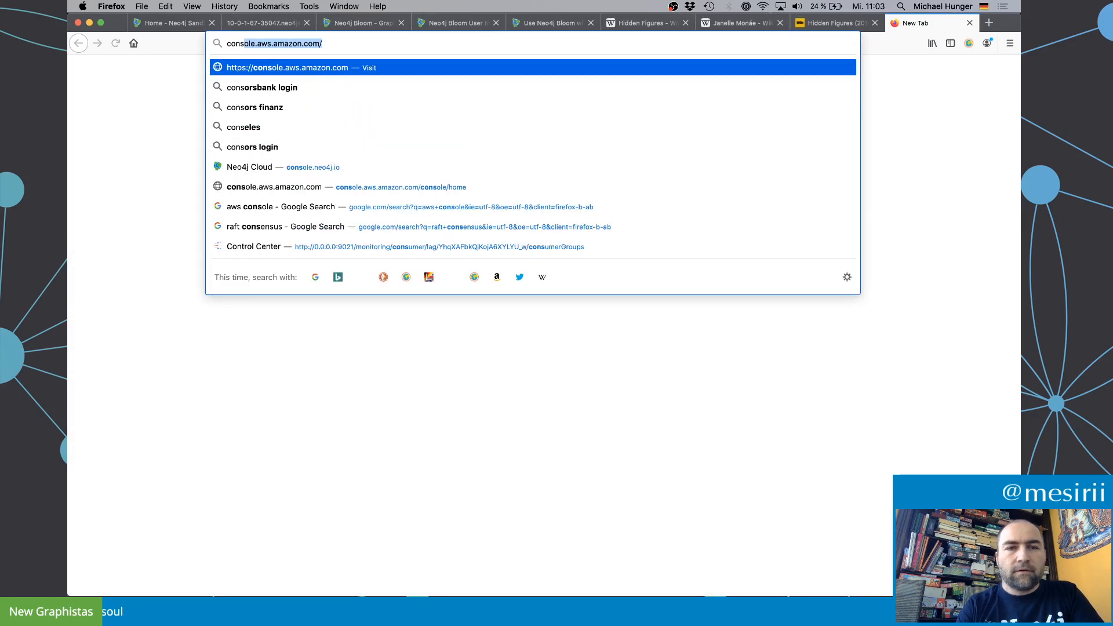
key(super+w)
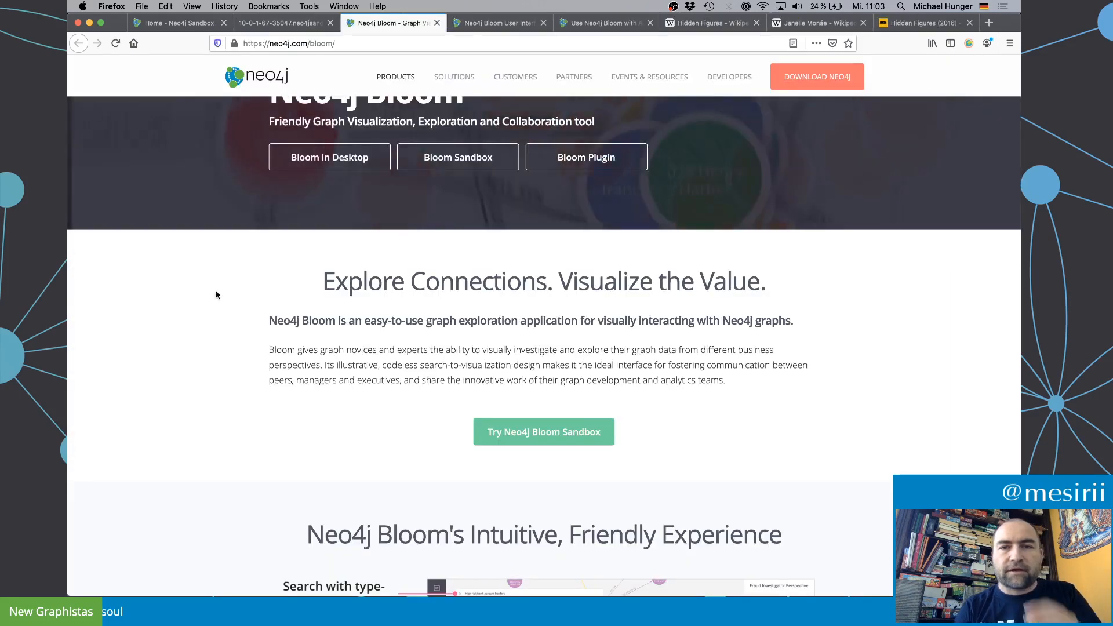
Step: Examine the goals, prerequisites and introductory Perspectives video section of the Neo4j Bloom User Interface Guide
click(499, 24)
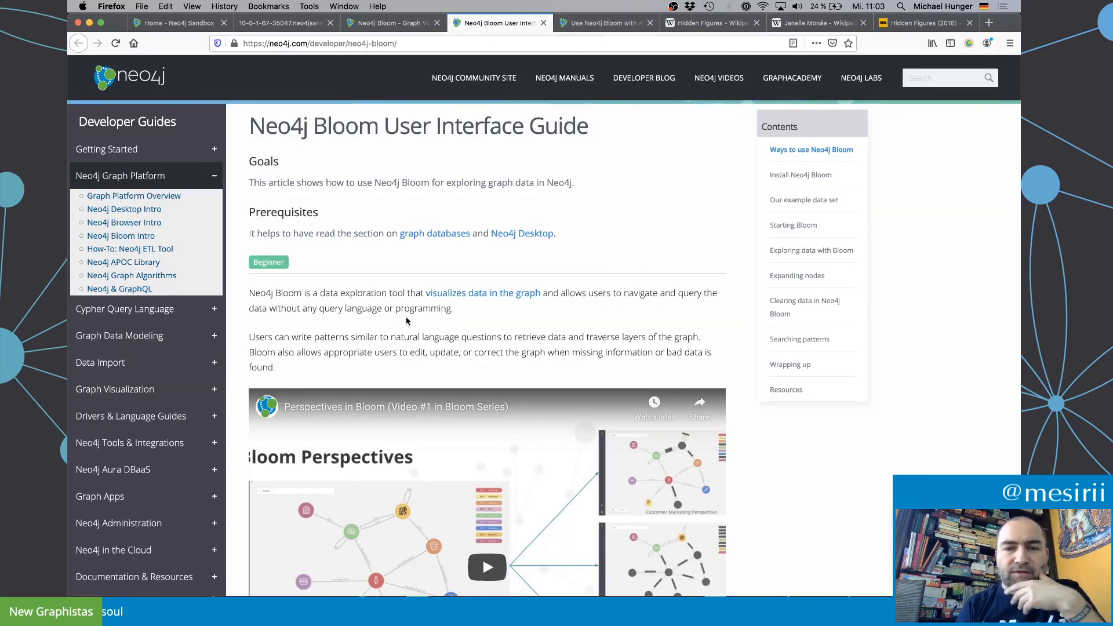
scroll(408, 321, down, 1)
scroll(408, 320, up, 1)
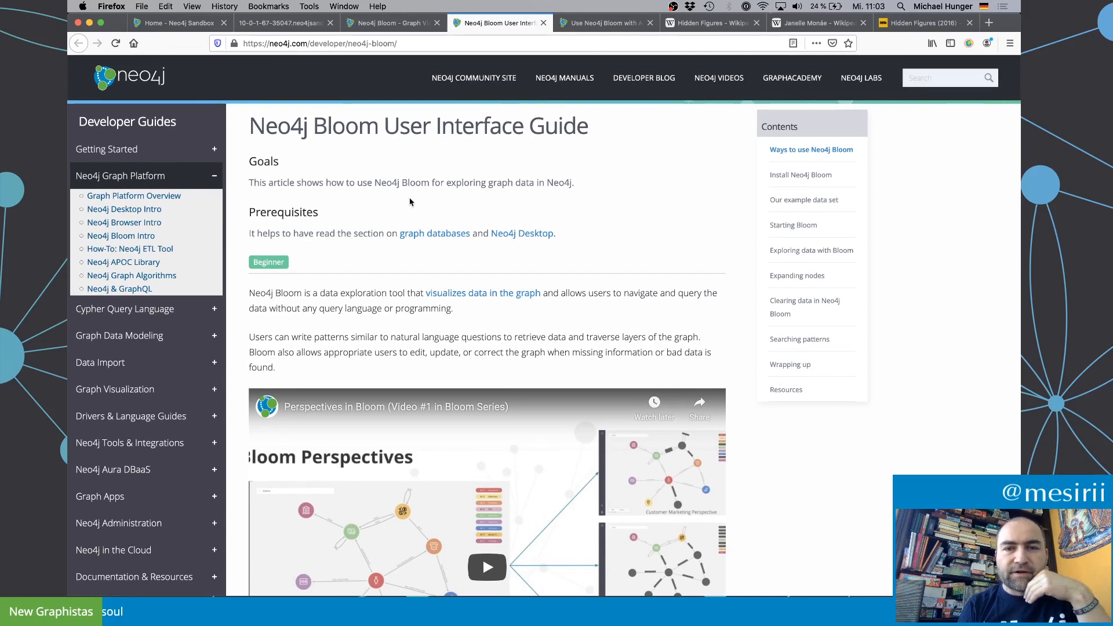
scroll(410, 201, down, 1)
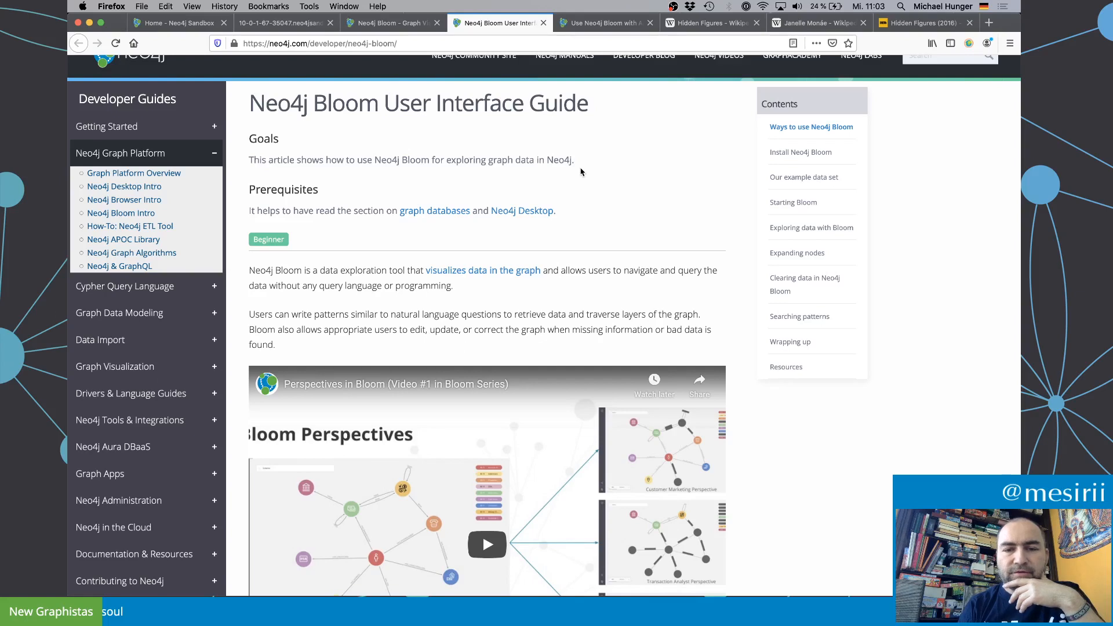
scroll(581, 171, down, 2)
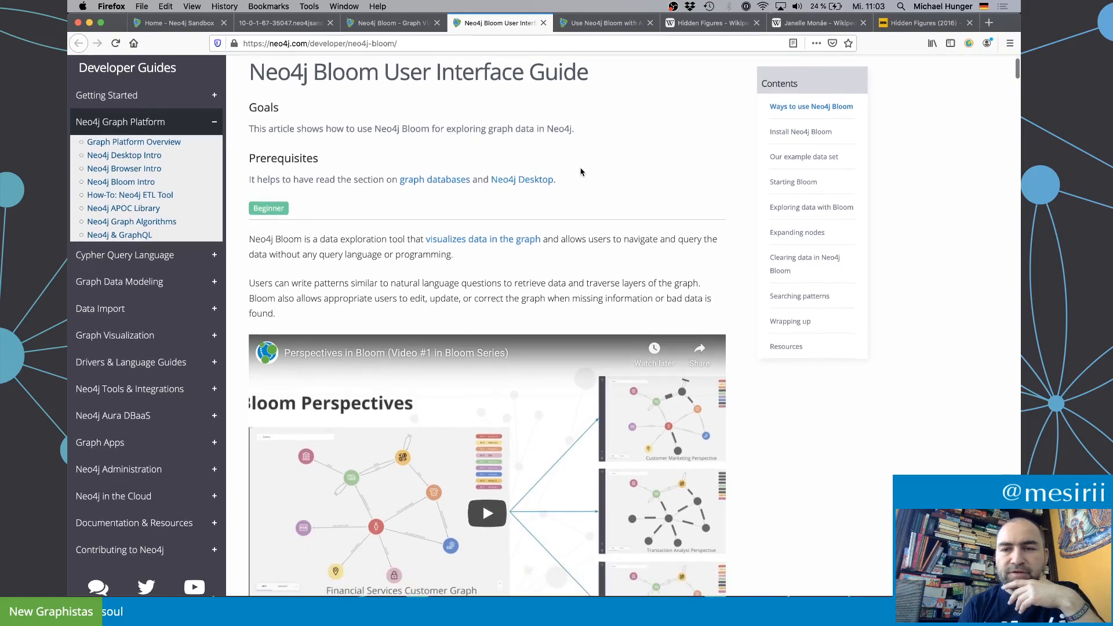
scroll(581, 171, down, 10)
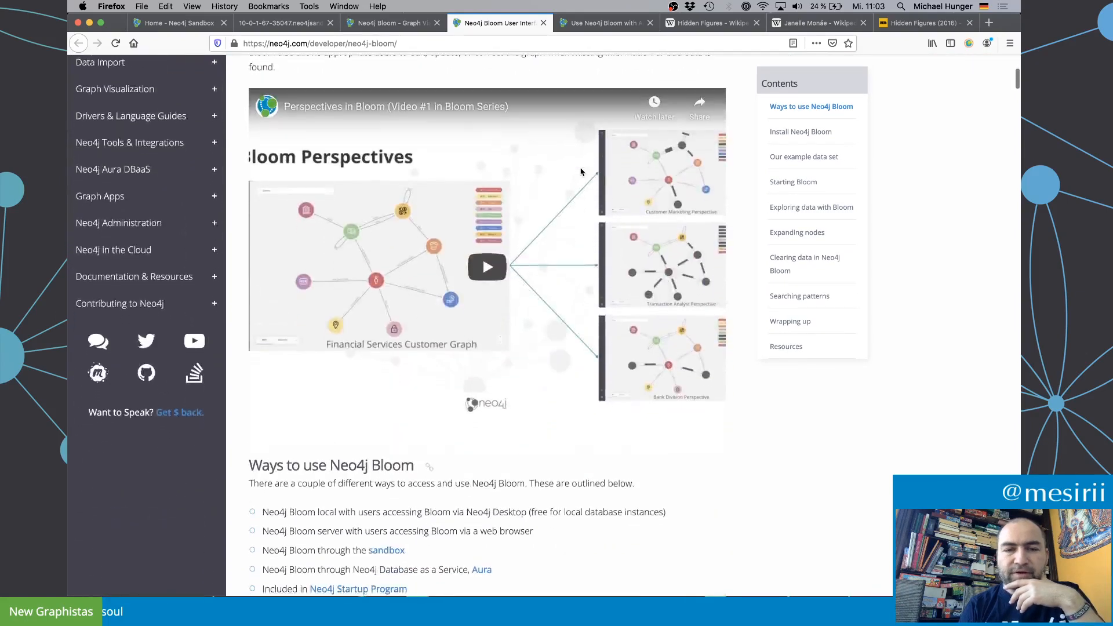
scroll(582, 172, up, 4)
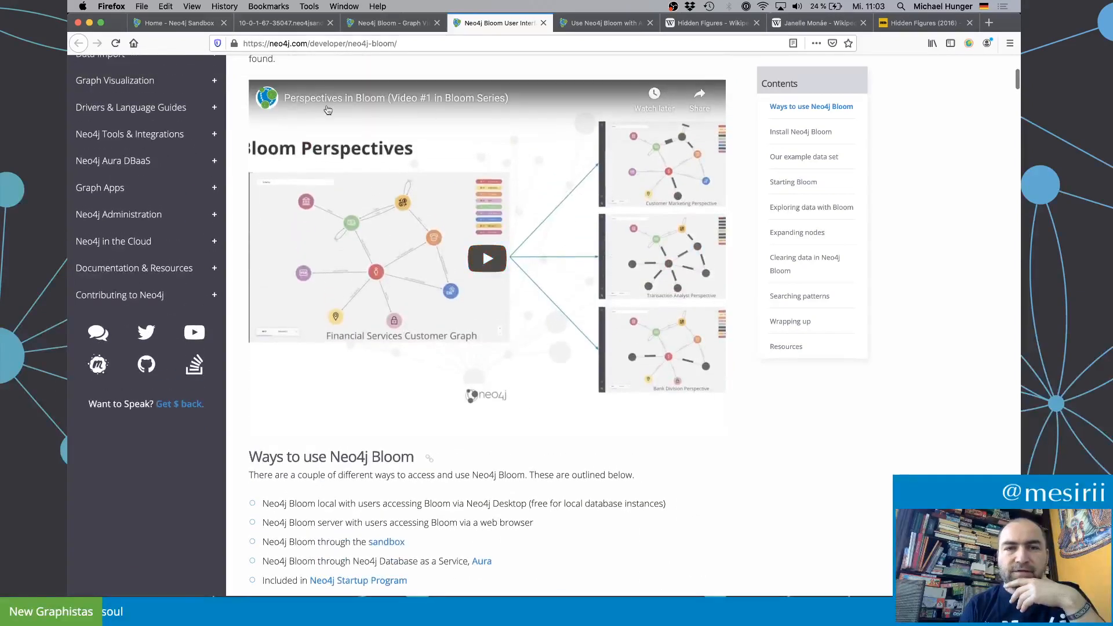
scroll(399, 104, up, 6)
scroll(401, 98, down, 1)
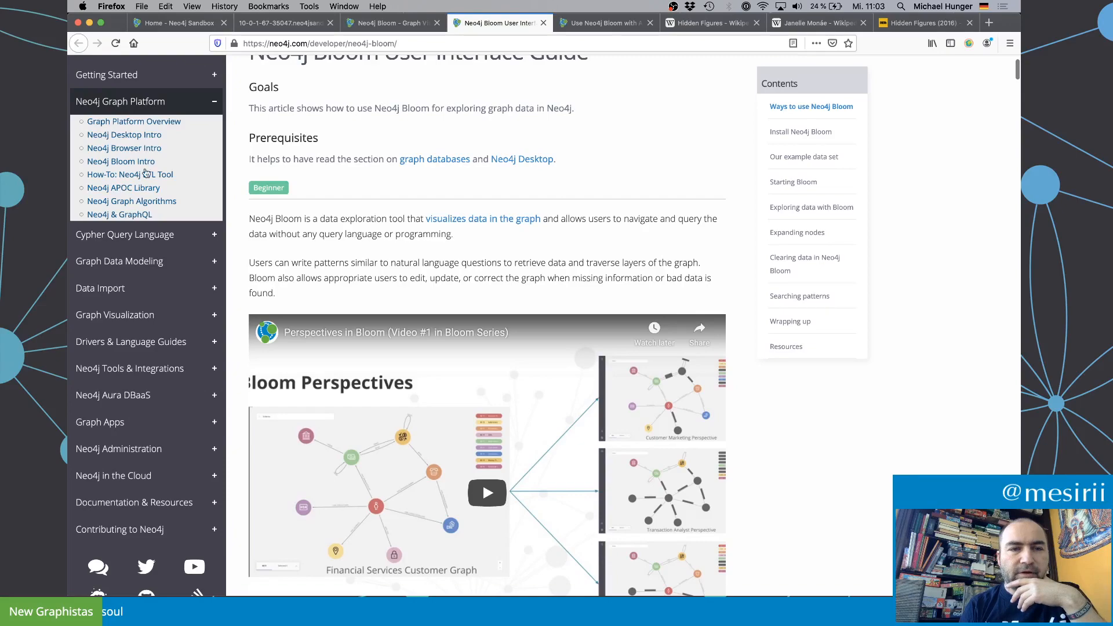
Step: Read through the Bloom guide from the ways to use Bloom and its installation down to the Resources section
scroll(323, 169, down, 10)
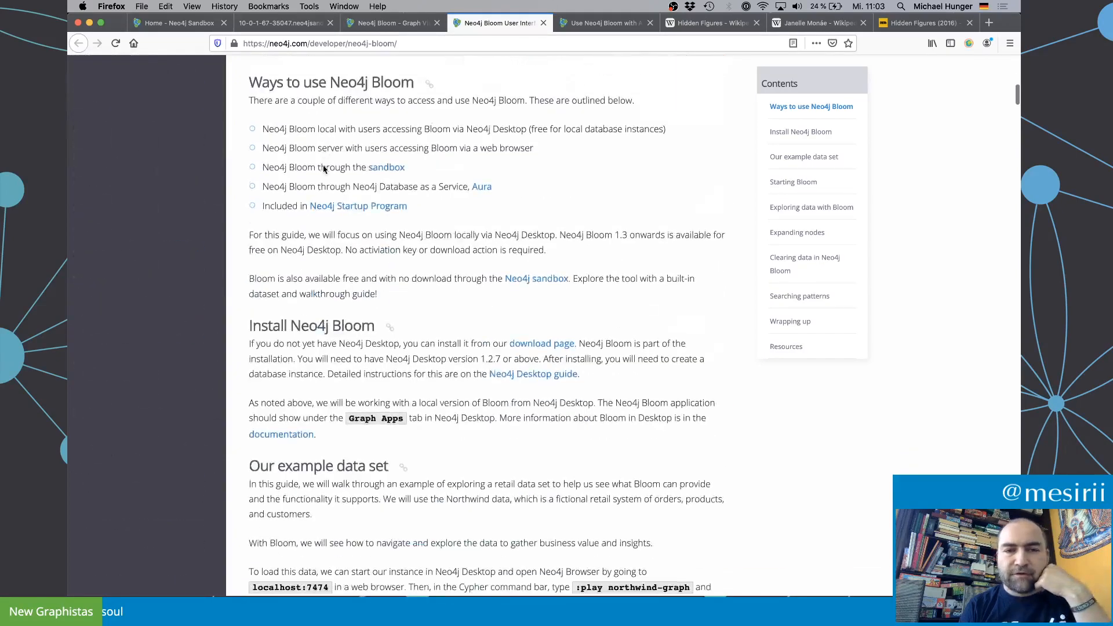
scroll(433, 263, down, 3)
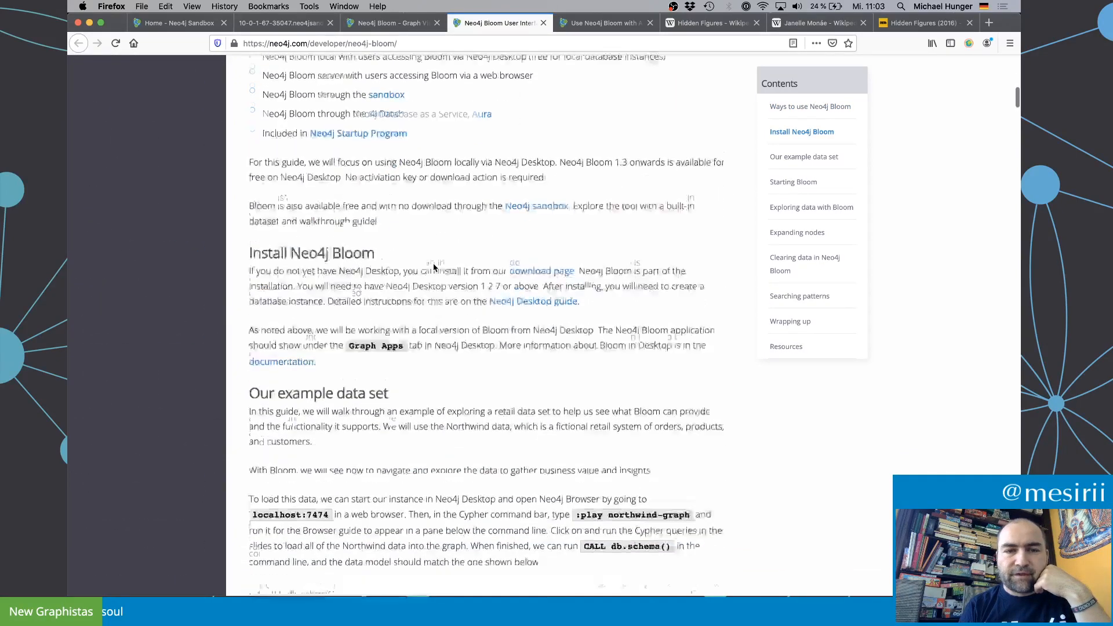
scroll(433, 264, up, 2)
scroll(433, 264, up, 2)
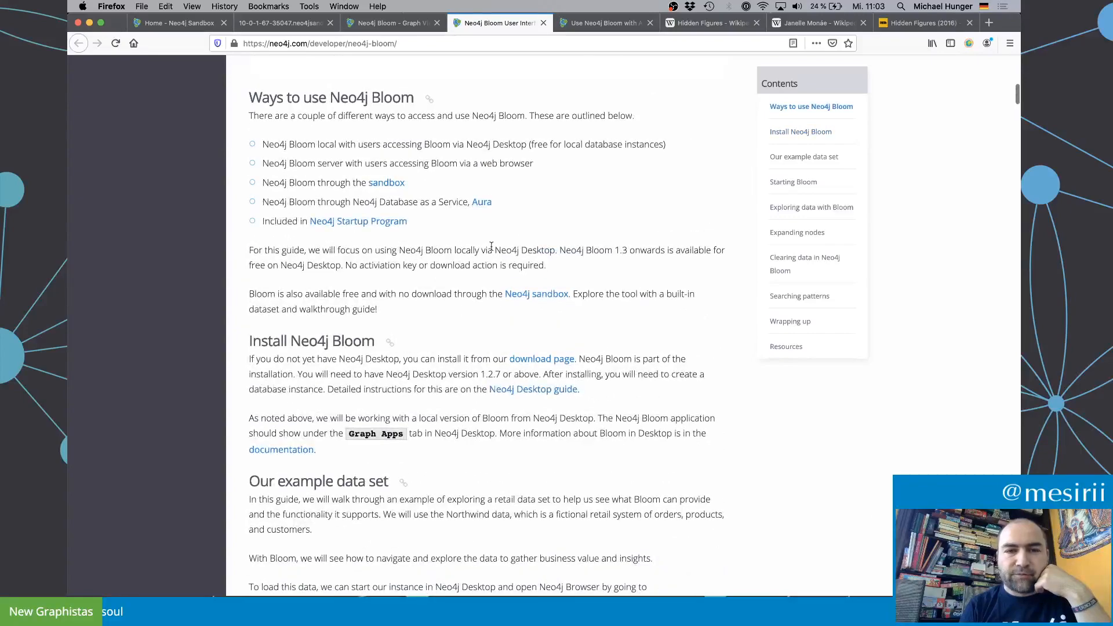
scroll(491, 246, down, 4)
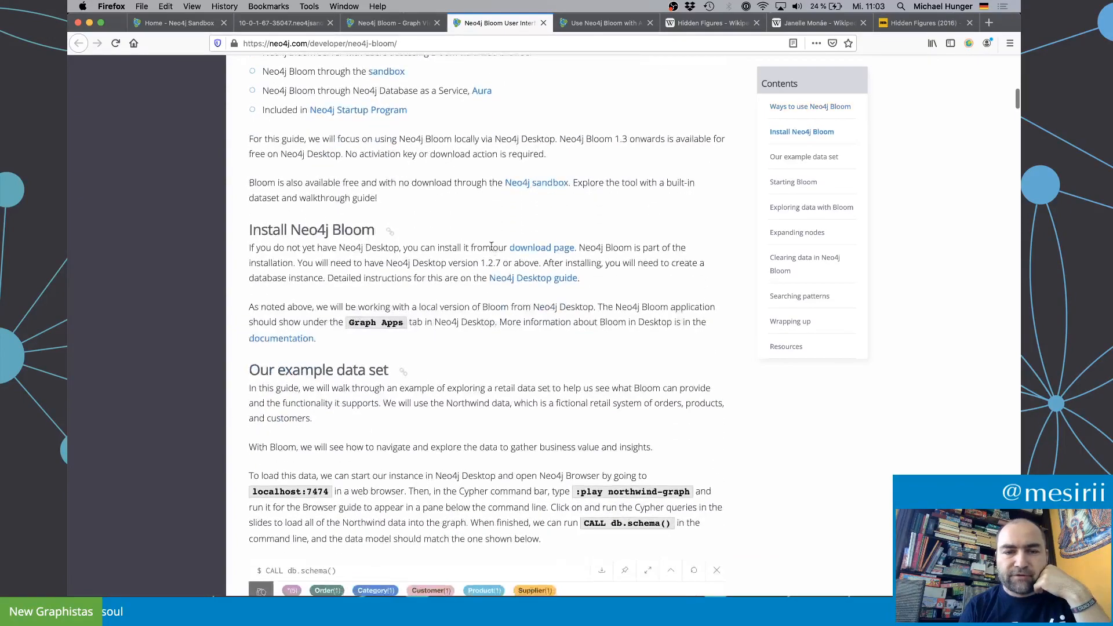
scroll(491, 251, down, 15)
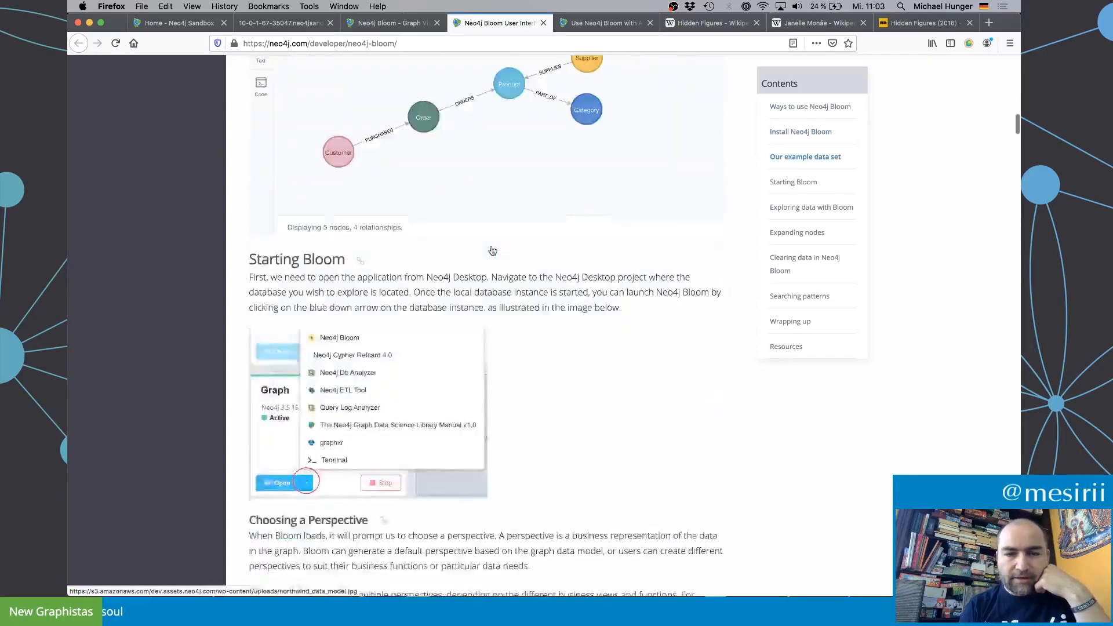
scroll(492, 250, down, 20)
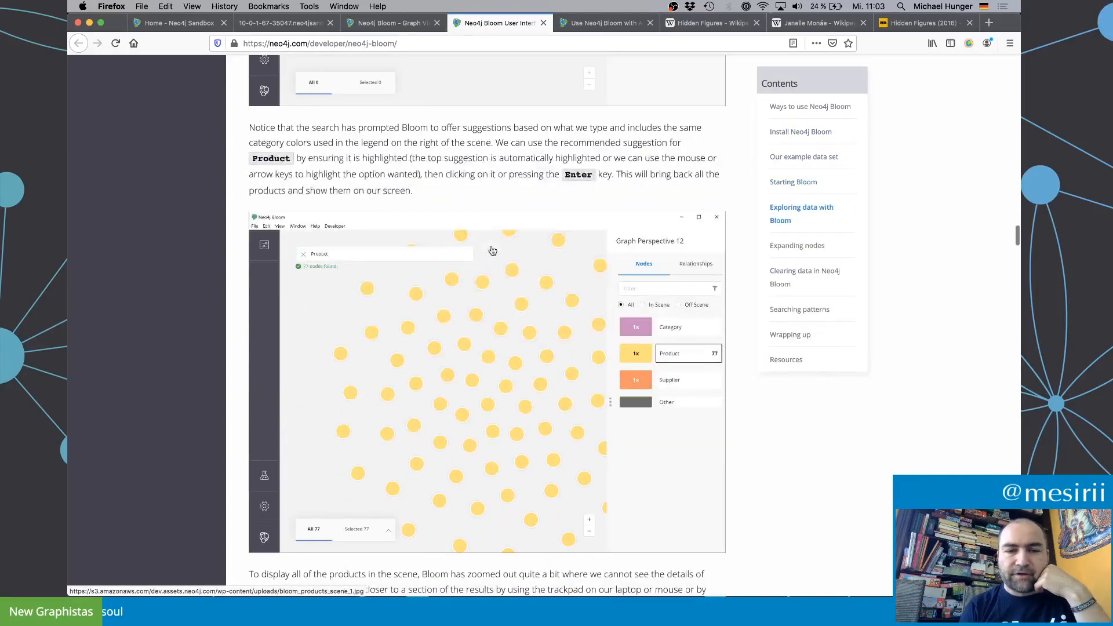
scroll(492, 250, down, 20)
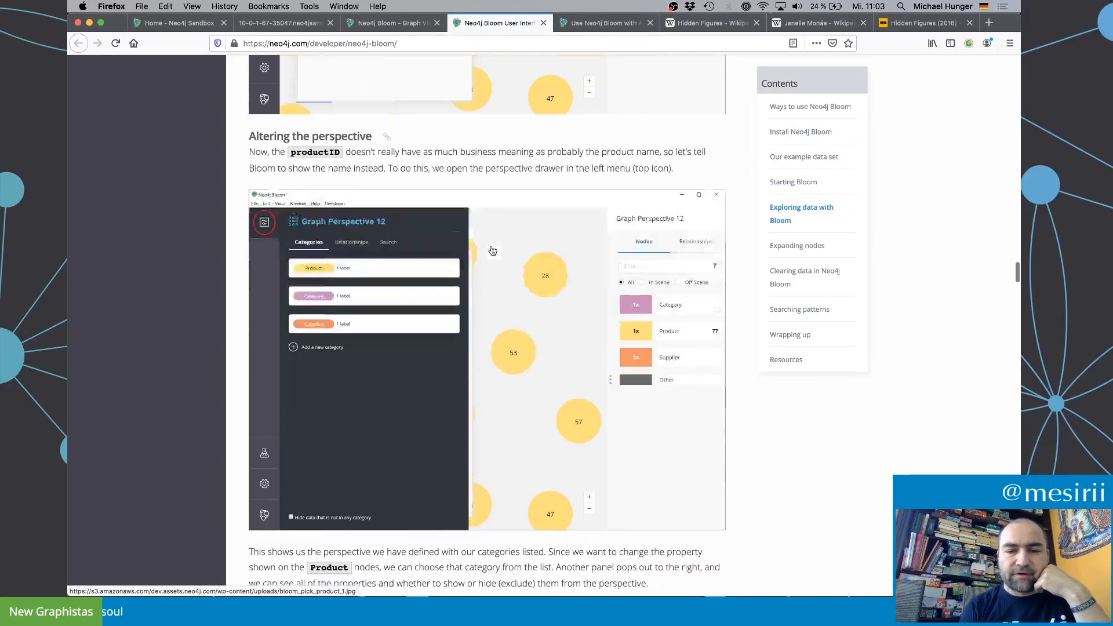
scroll(492, 251, down, 20)
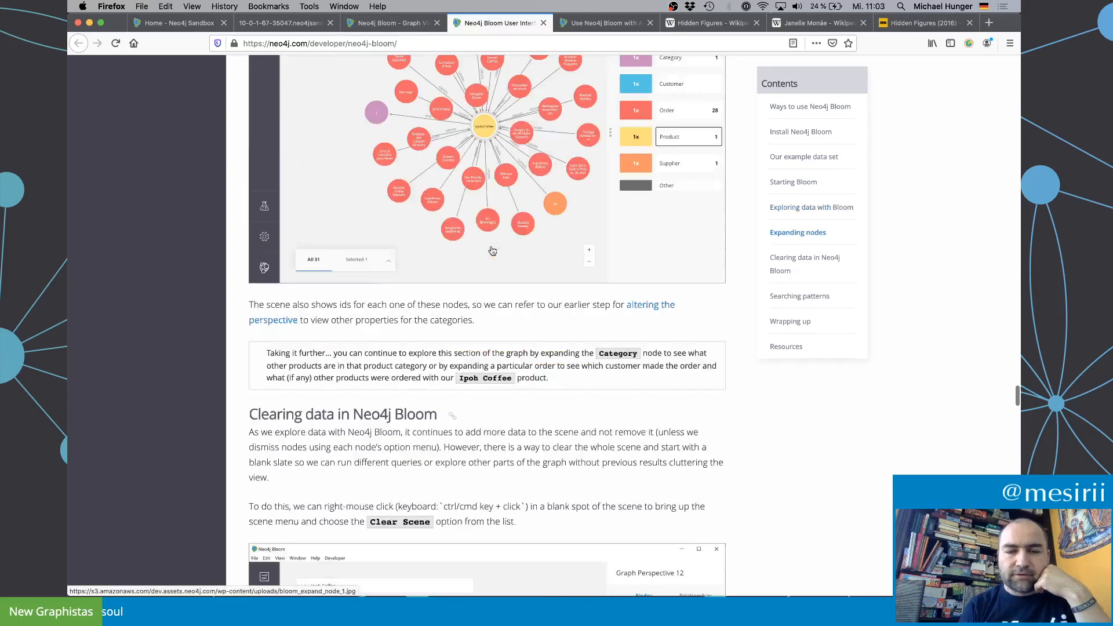
scroll(492, 250, down, 10)
scroll(486, 249, up, 5)
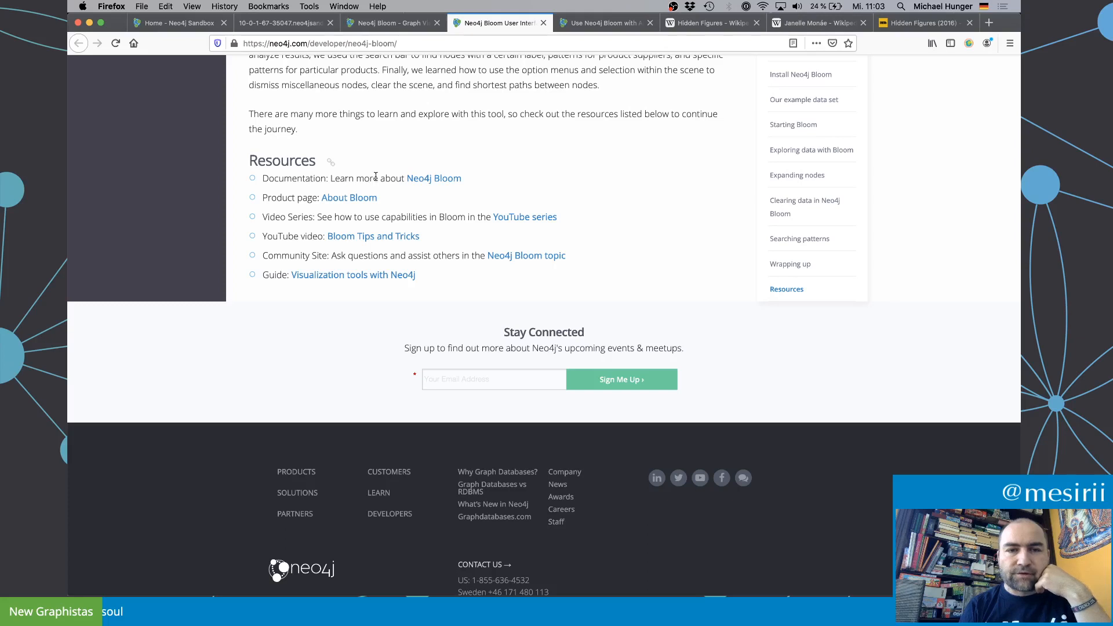
Step: Open the Neo4j Bloom documentation from the guide's Resources and examine its introduction and chapter overview
click(431, 180)
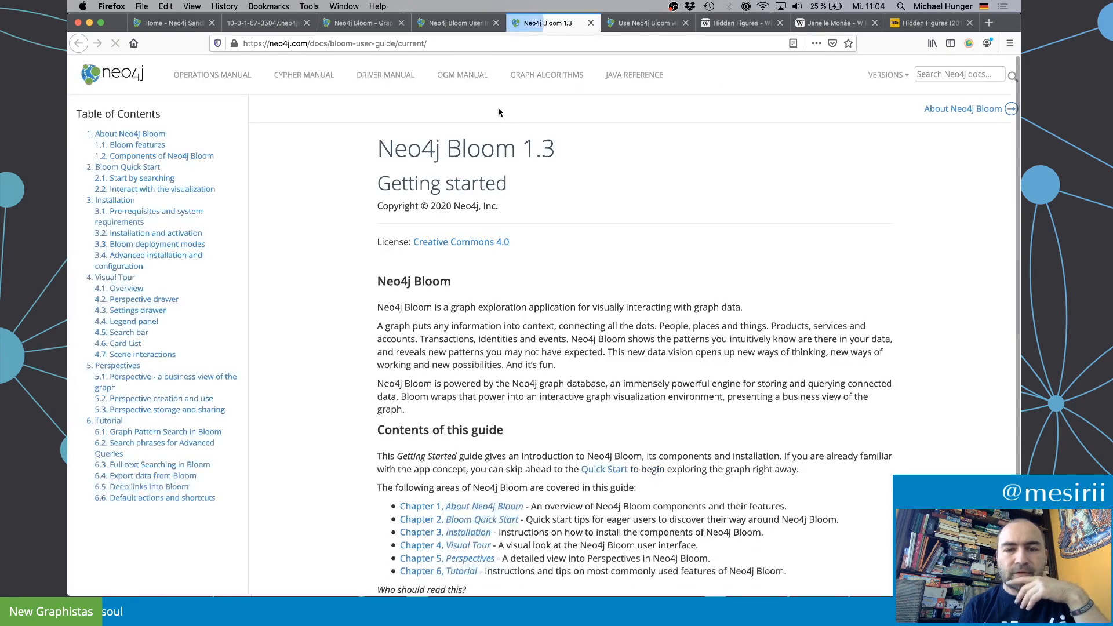
scroll(537, 209, down, 2)
scroll(537, 212, down, 1)
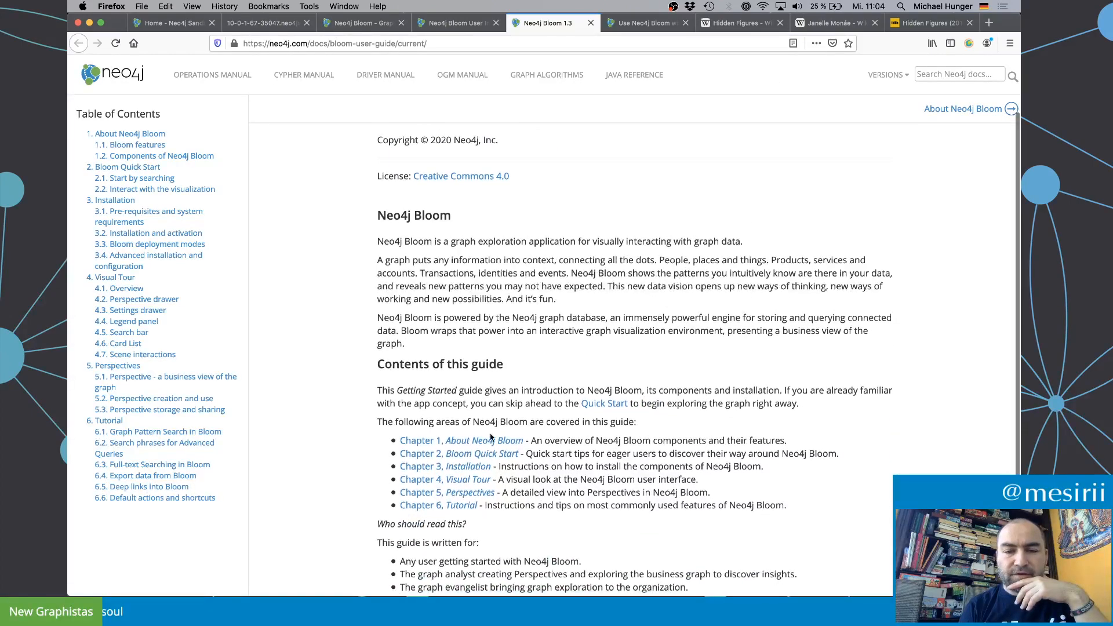
scroll(519, 442, down, 2)
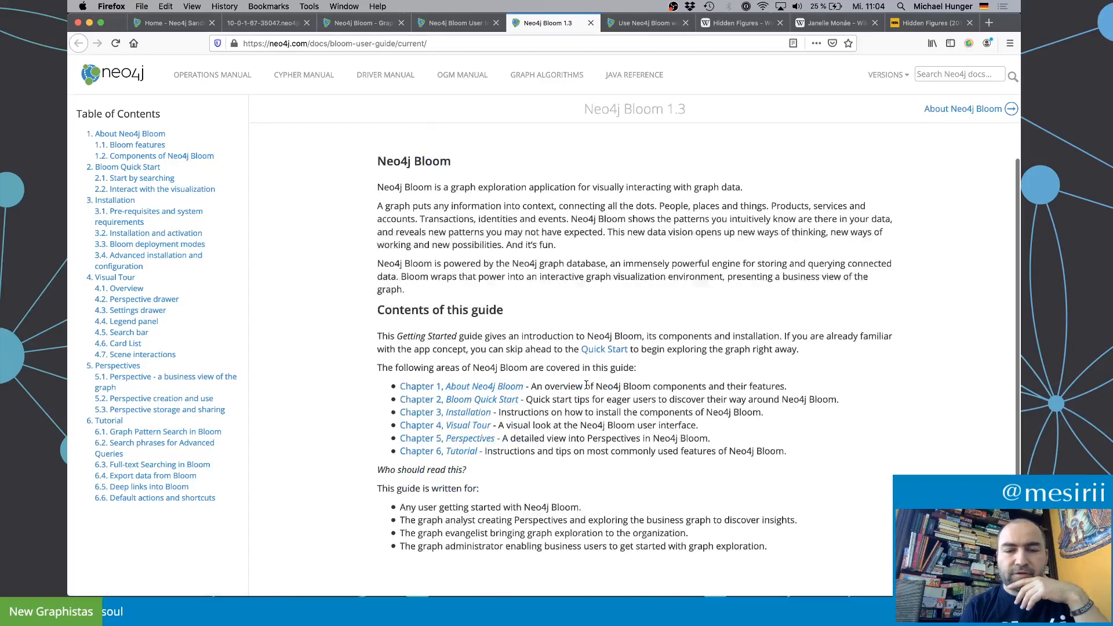
Step: Return to the Bloom User Interface Guide and open the YouTube series listed in its Resources
click(459, 27)
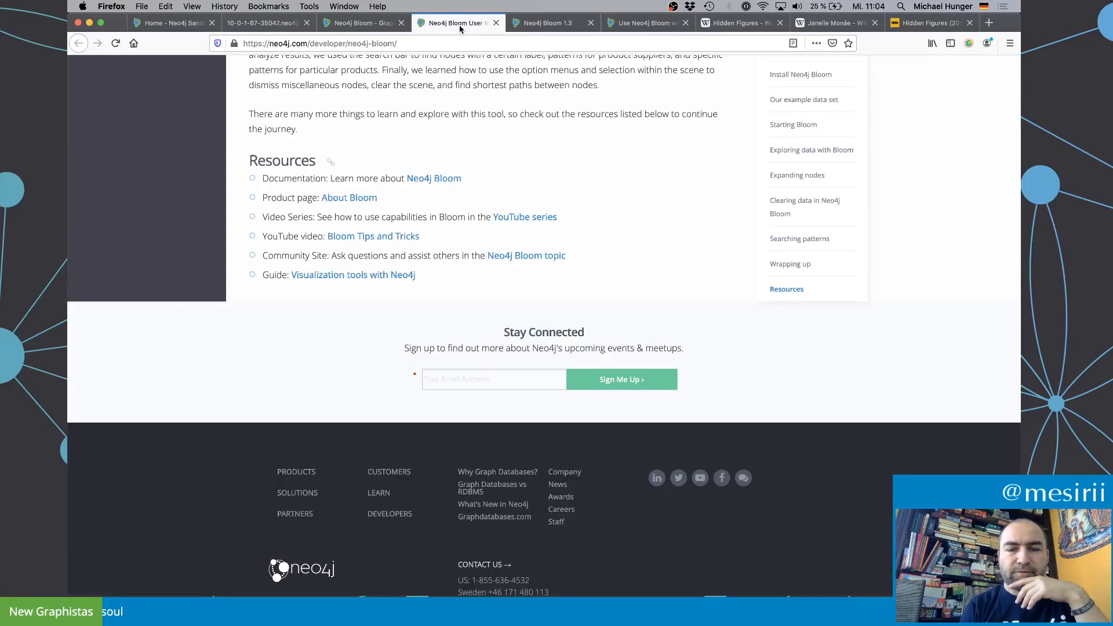
click(511, 217)
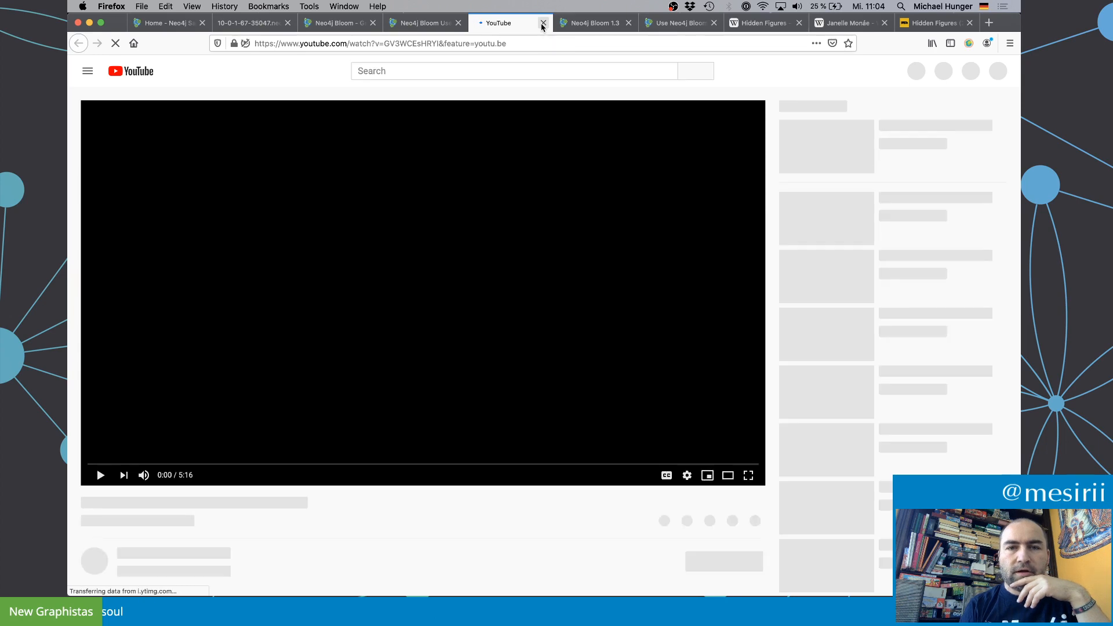
Step: Close the YouTube video, the Bloom User Interface Guide and the Neo4j Bloom 1.3 documentation pages
click(543, 24)
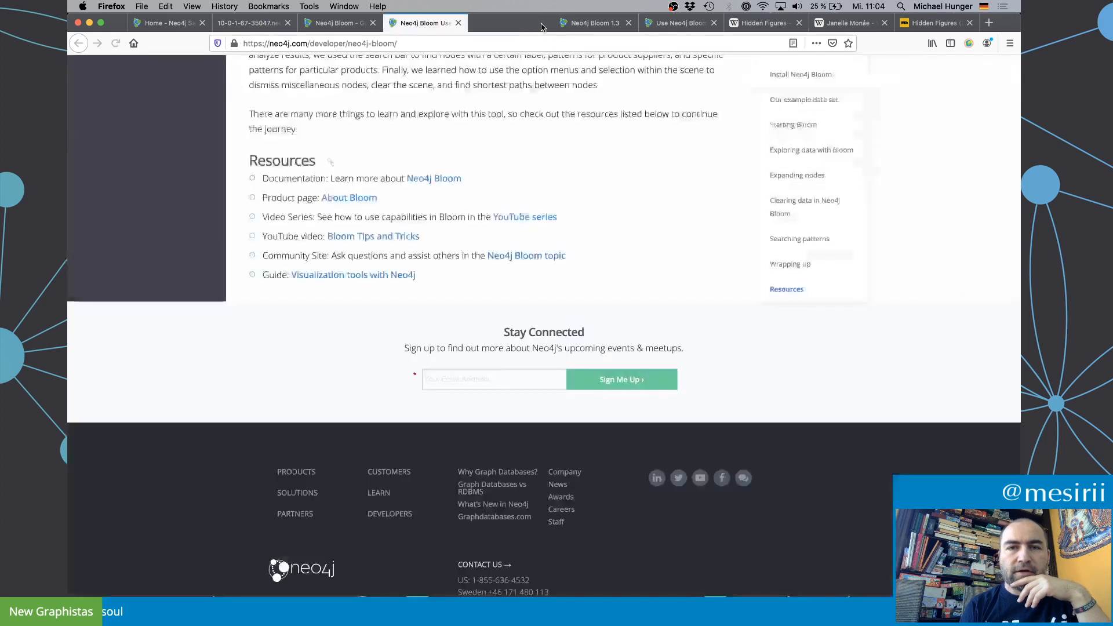
click(458, 23)
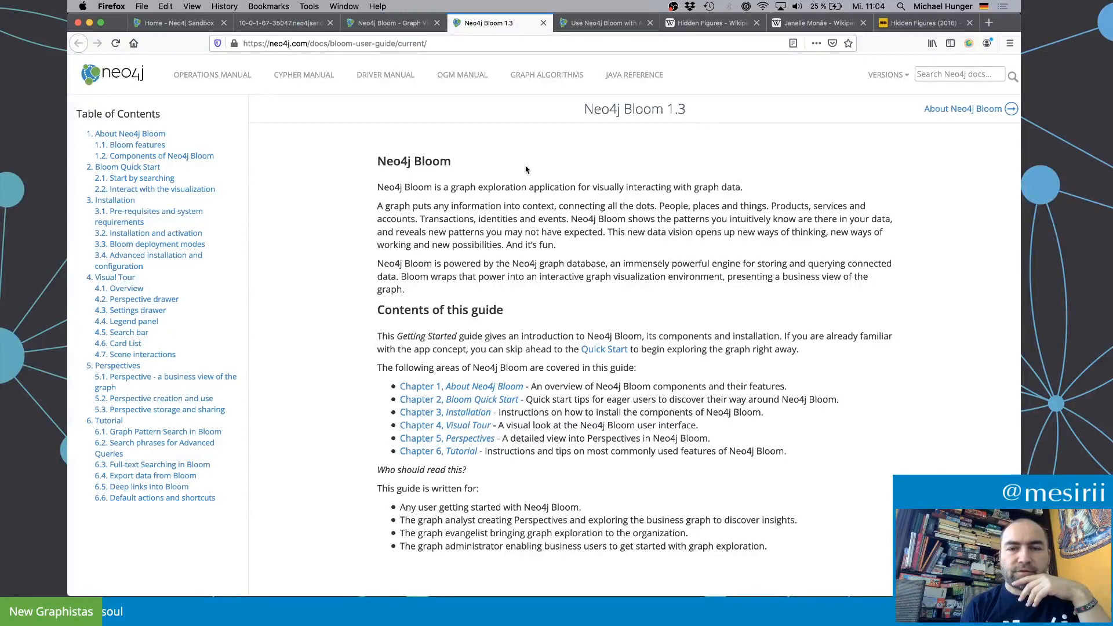
scroll(525, 169, up, 2)
click(543, 23)
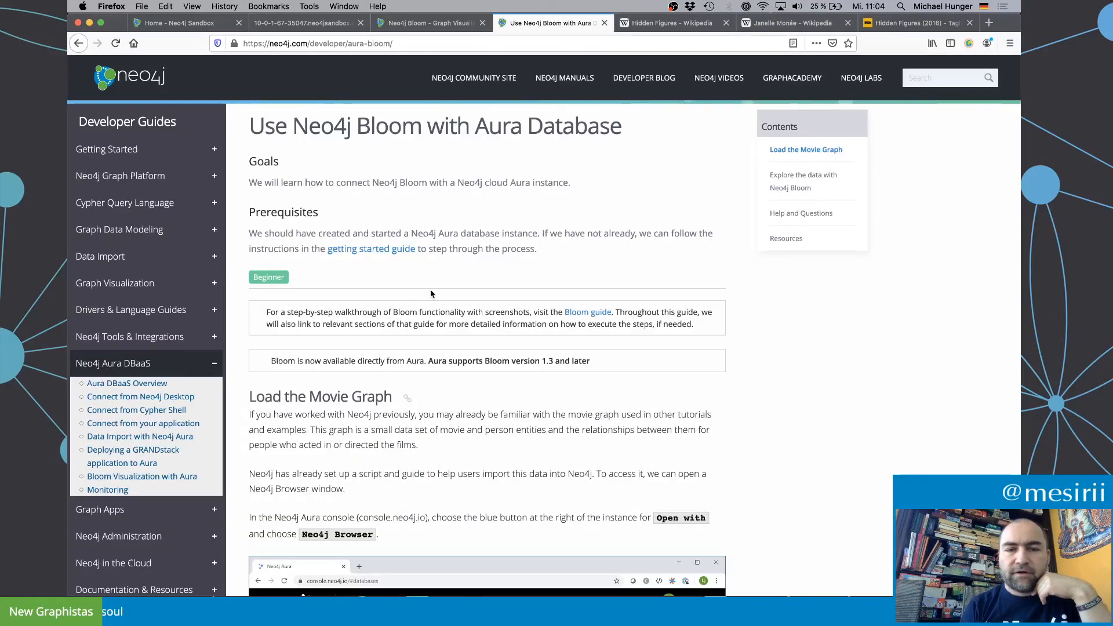
Step: Read through the Use Neo4j Bloom with Aura Database guide, covering movie graph loading and launching Bloom, and close it
scroll(430, 293, down, 5)
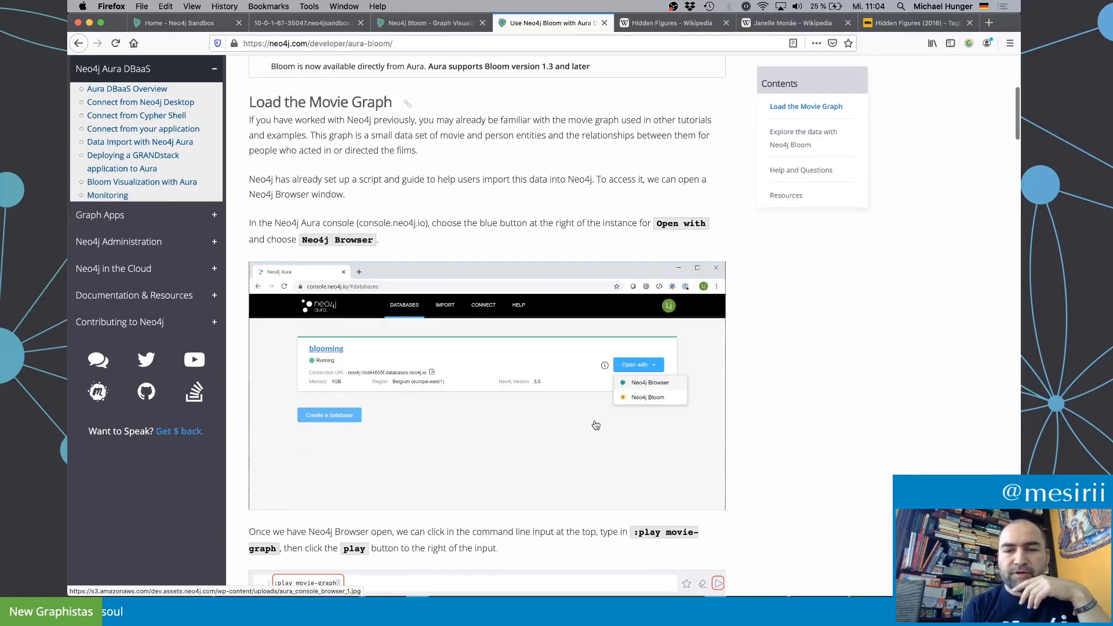
scroll(595, 425, down, 5)
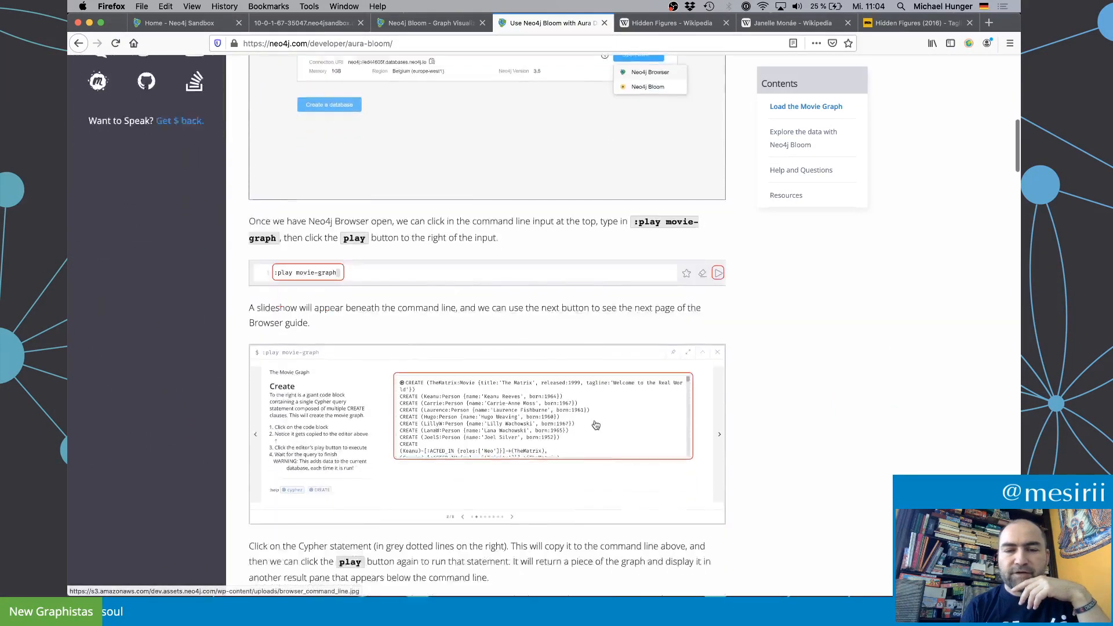
scroll(595, 425, down, 14)
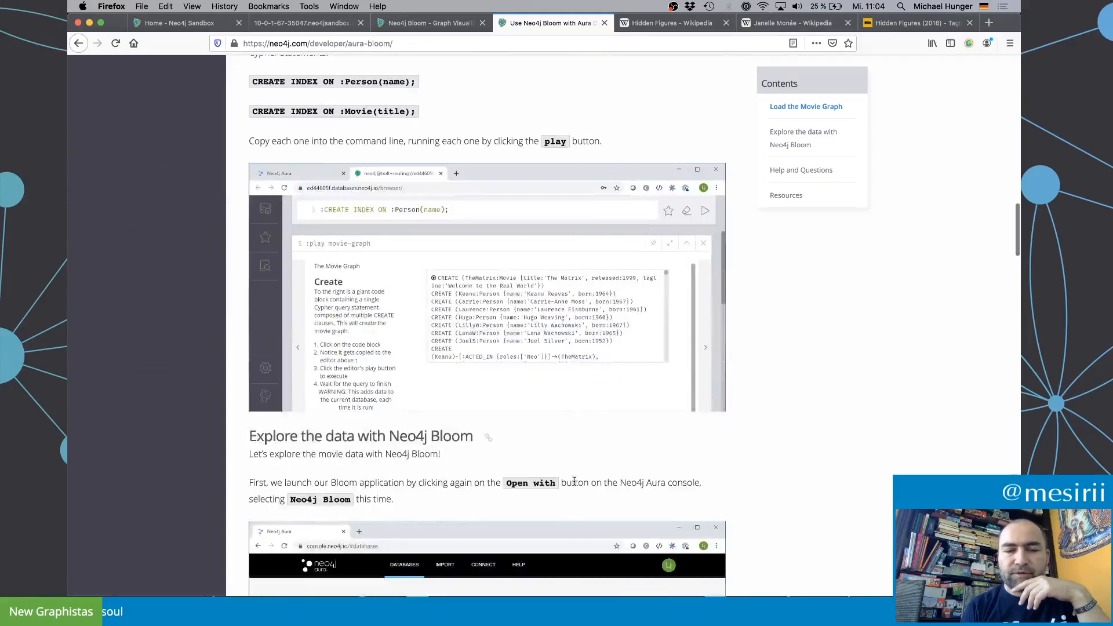
scroll(574, 482, down, 6)
scroll(576, 486, up, 3)
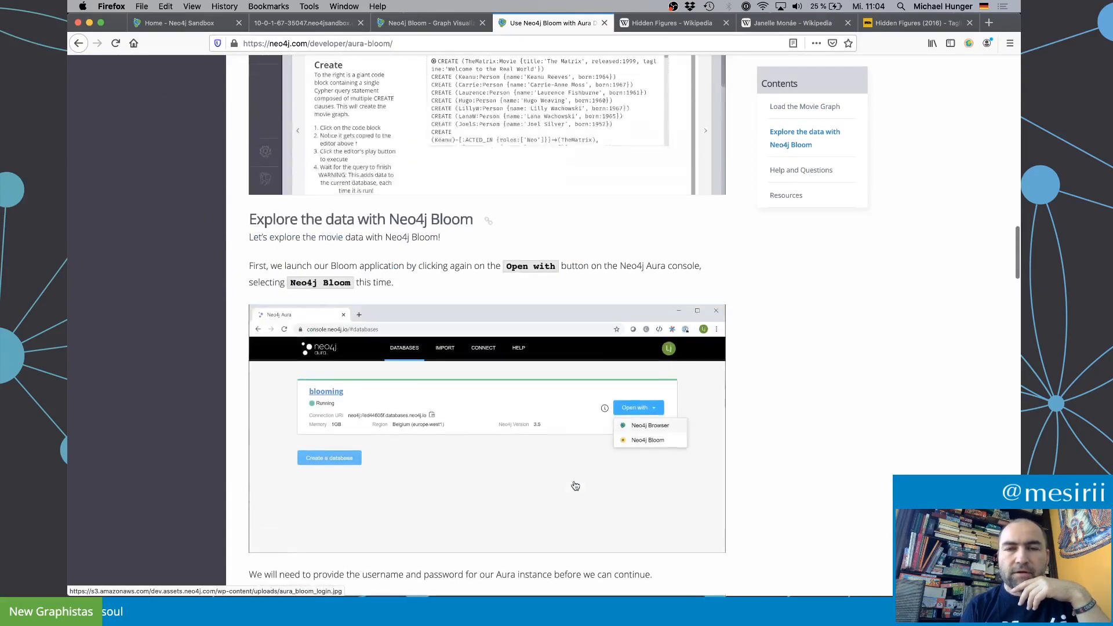
scroll(576, 486, down, 3)
scroll(576, 485, up, 20)
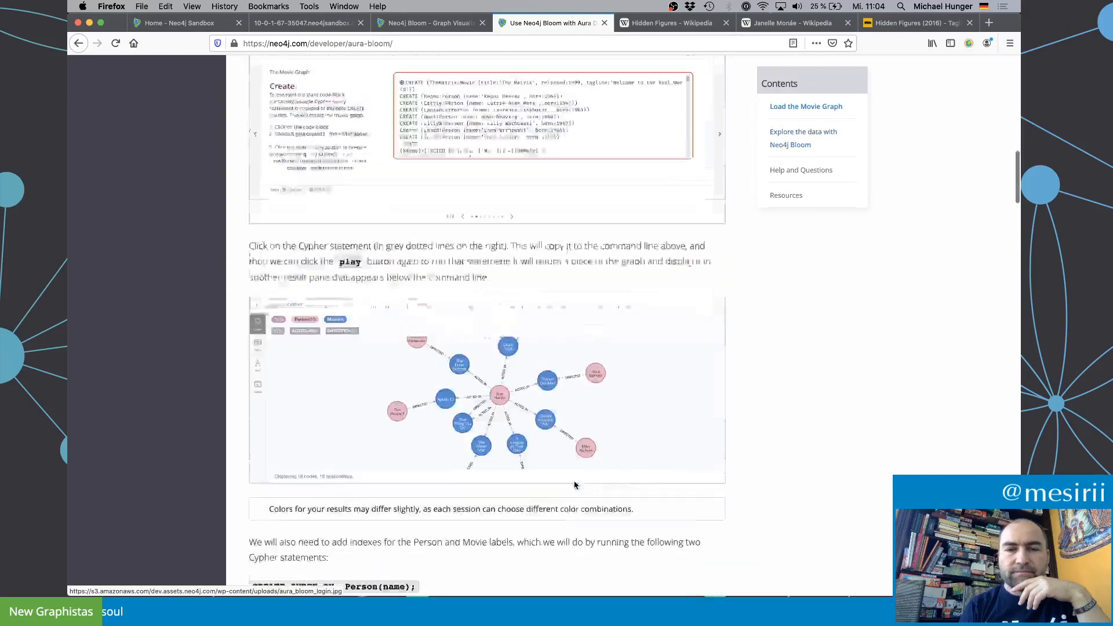
key(super+w)
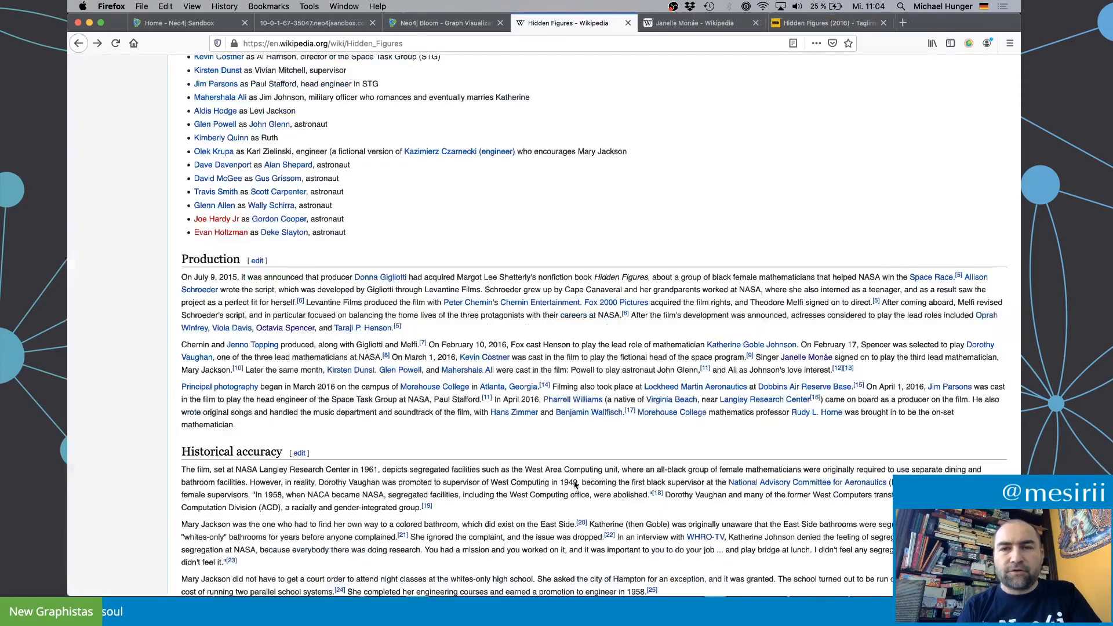
Step: Return to the Neo4j Bloom product page and close the blank Bloom sandbox page
click(444, 26)
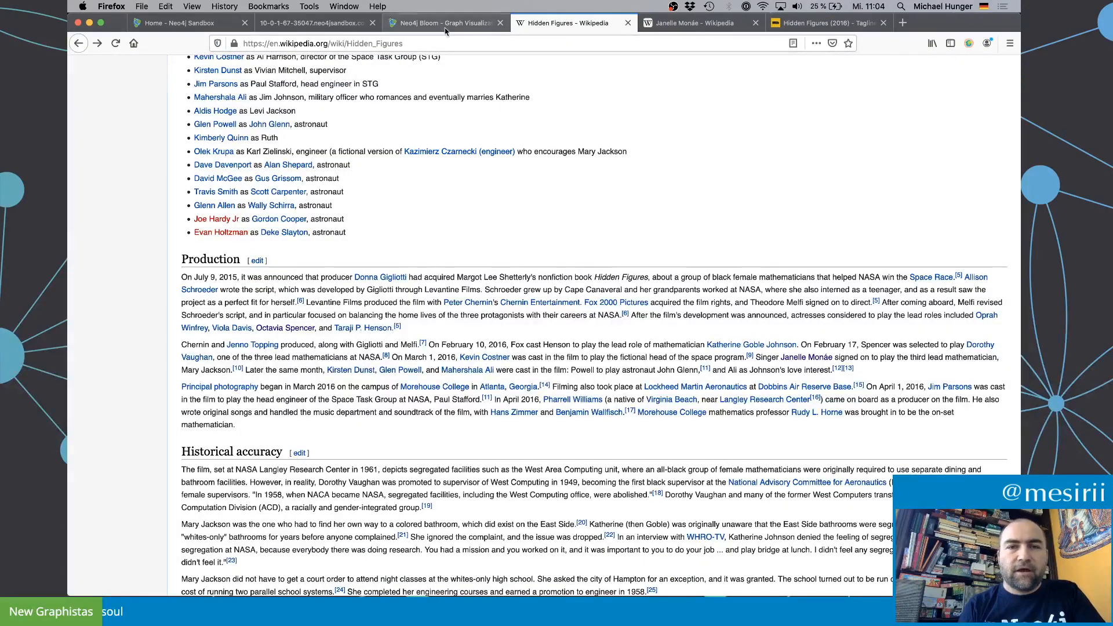
scroll(249, 247, up, 3)
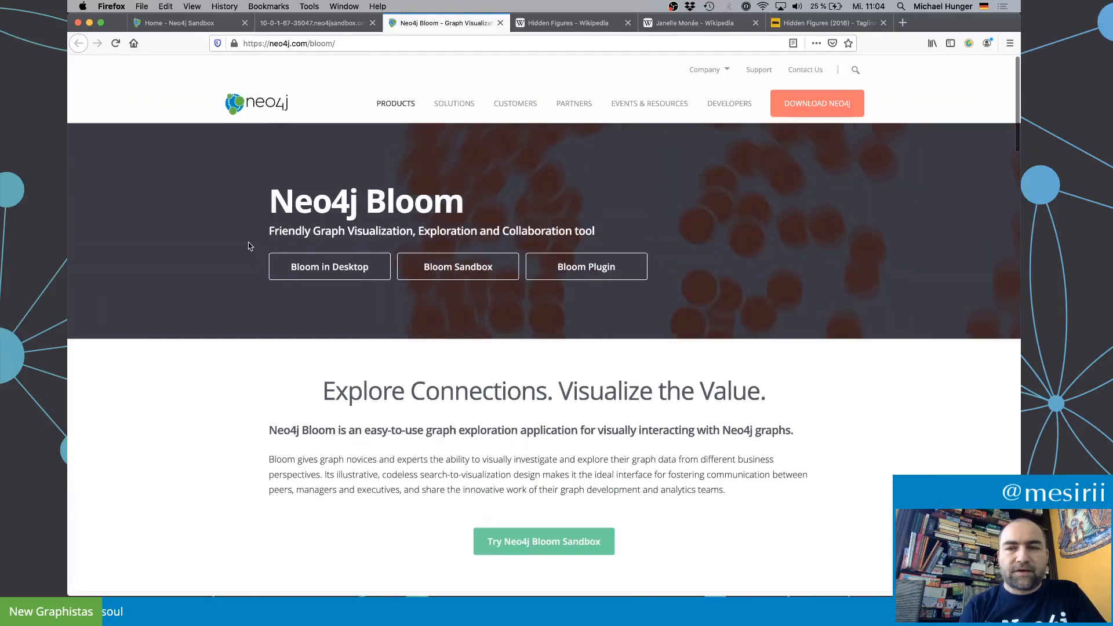
click(282, 25)
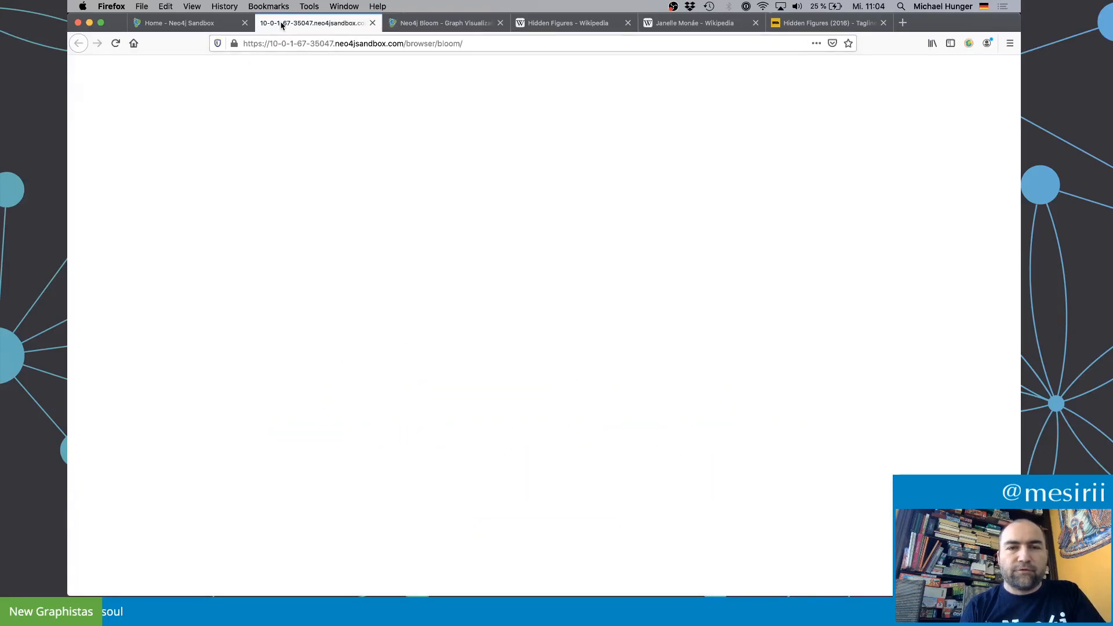
click(369, 23)
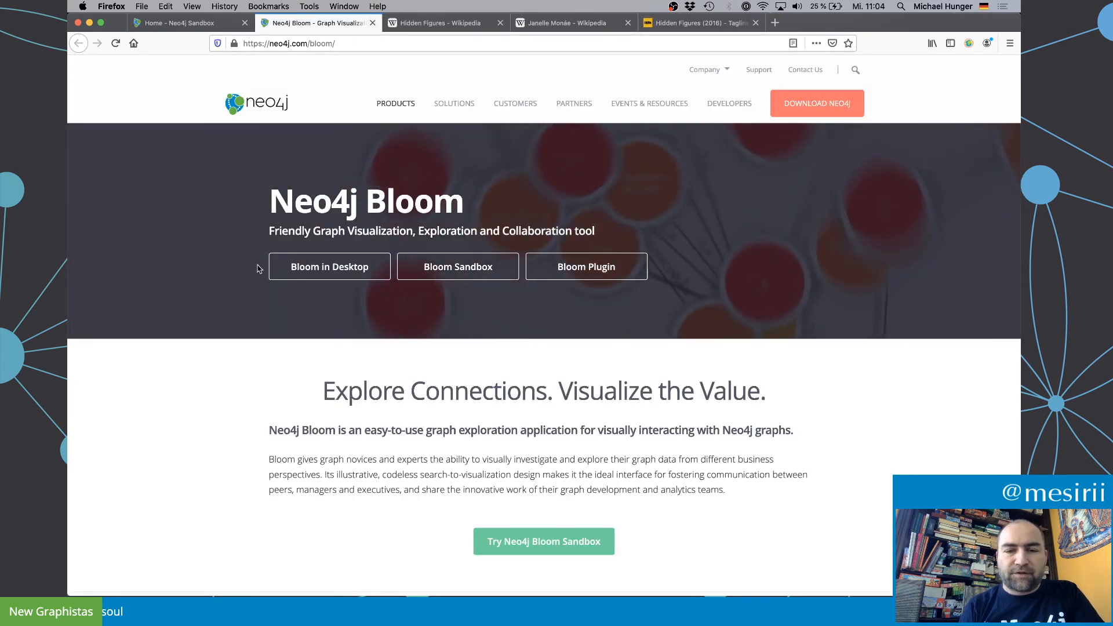
scroll(259, 268, down, 1)
Step: Switch to Neo4j Desktop and move the Neo4j Browser window slightly down over the other Desktop windows
key(super+Tab)
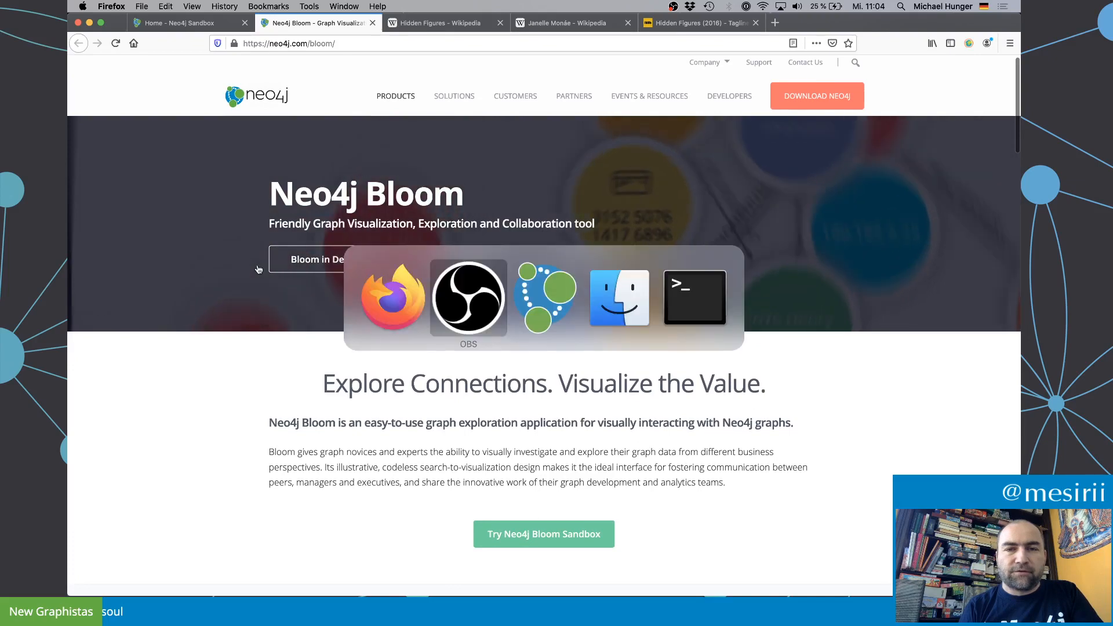
key(super+Tab)
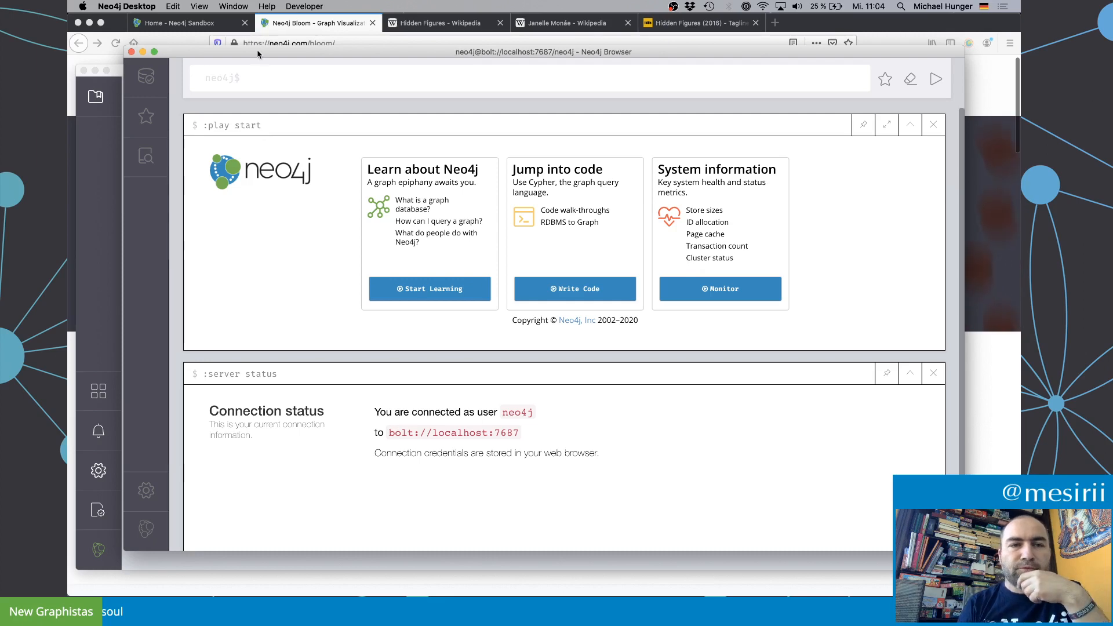
drag(258, 50, 269, 106)
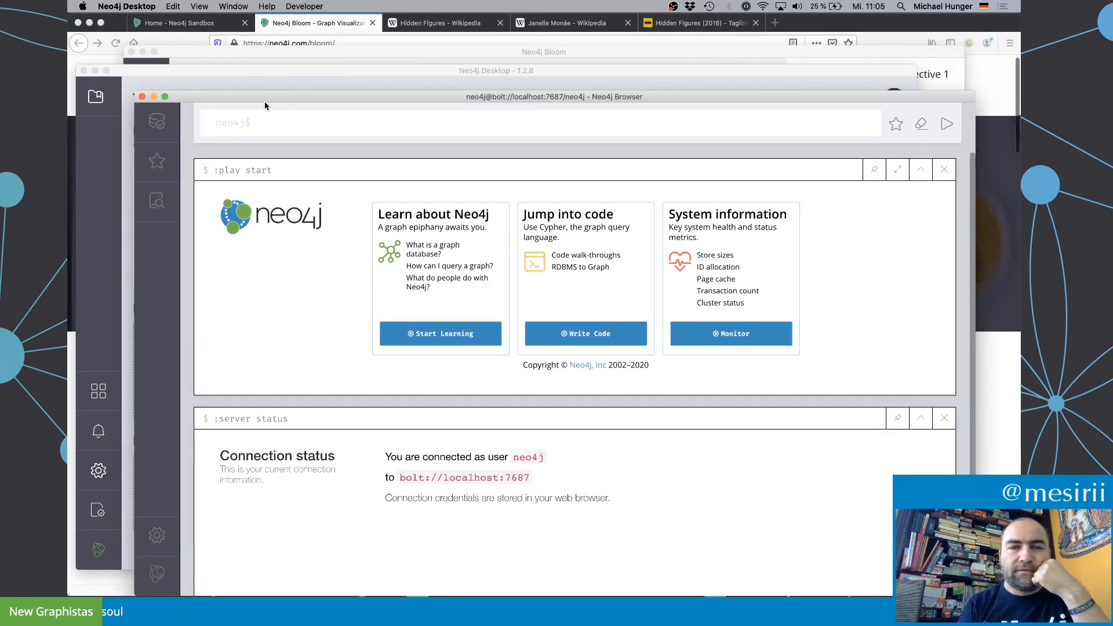
drag(260, 96, 267, 73)
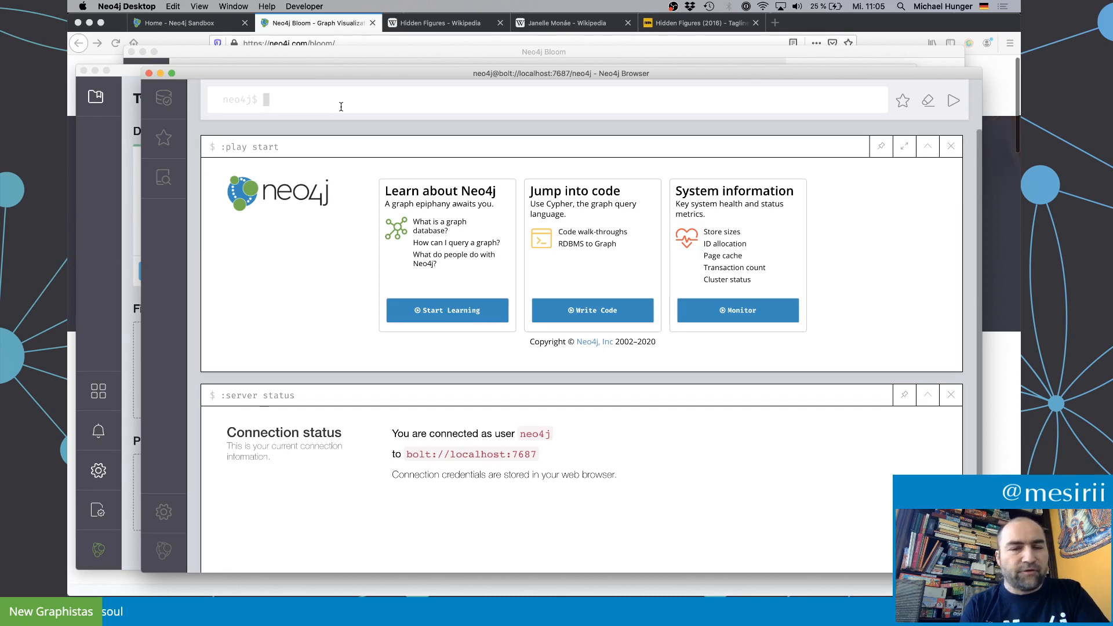
Step: Open the query templates guide with :play query-template and go to its Create Data page
text(:play )
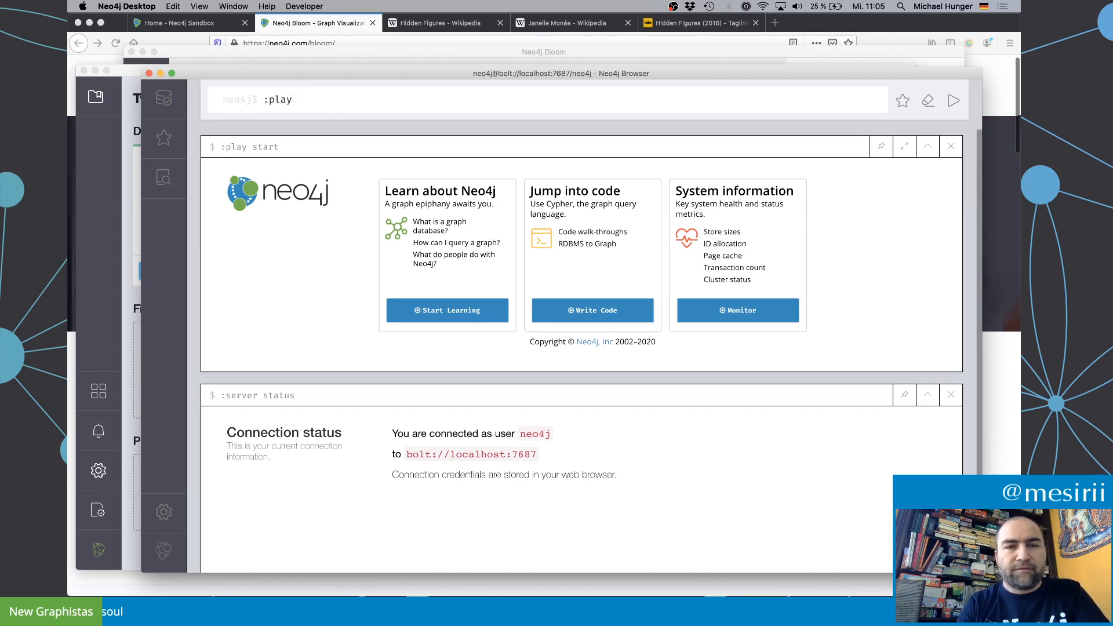
text(query)
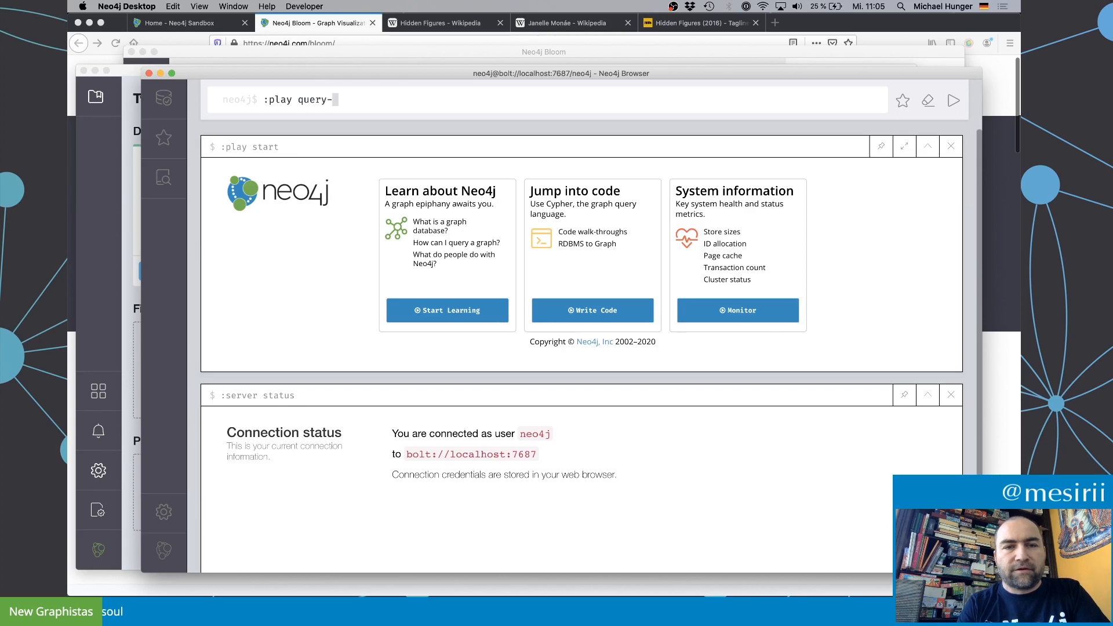
text(-template)
key(Return)
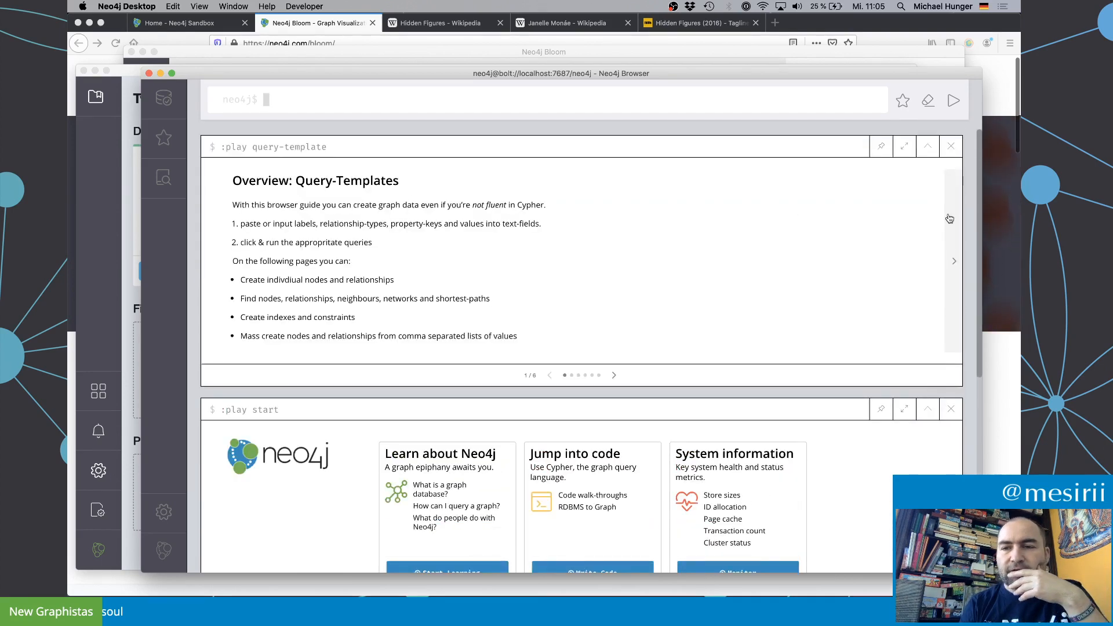
click(952, 218)
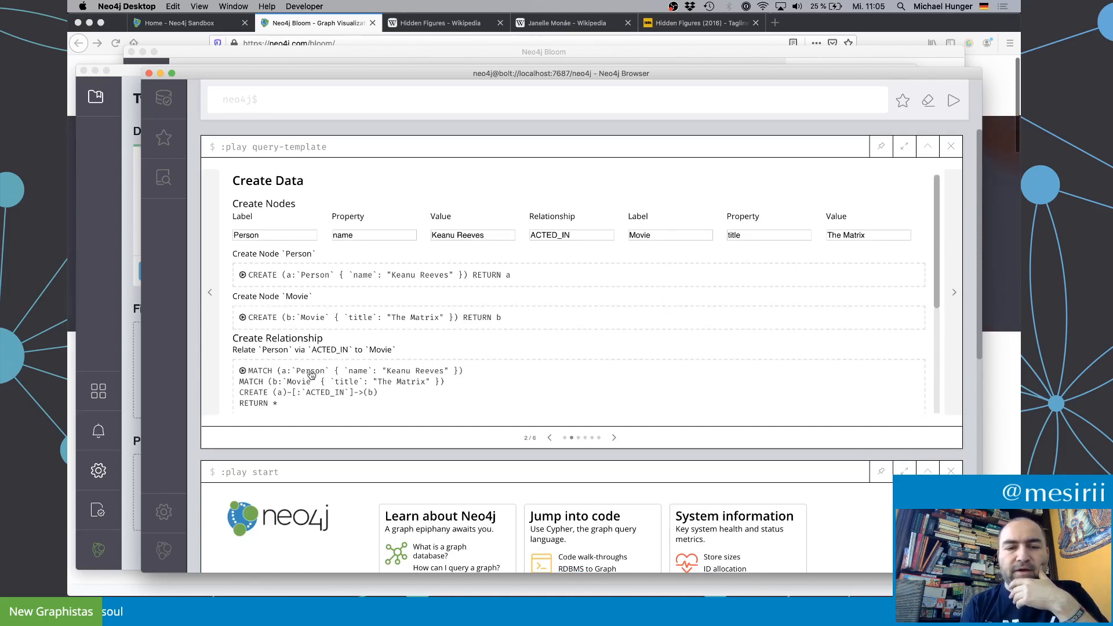
Step: Set the first node label in the Create Data template to Recipe and select the relationship type value
click(290, 235)
key(BackSpace)
key(BackSpace)
key(BackSpace)
key(BackSpace)
key(BackSpace)
key(BackSpace)
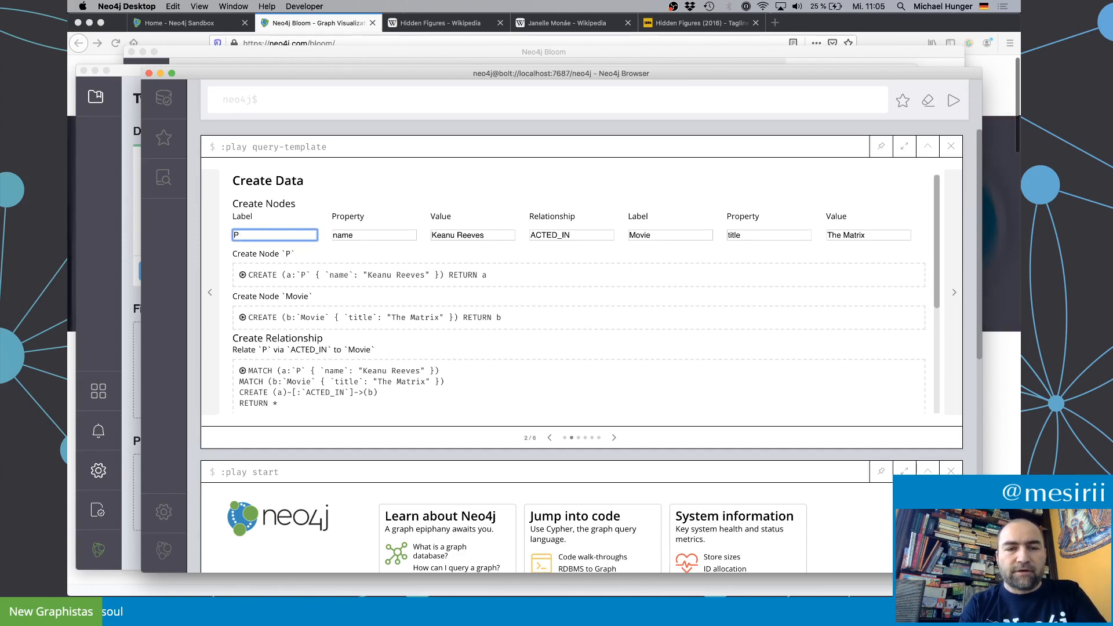
text(Recipe)
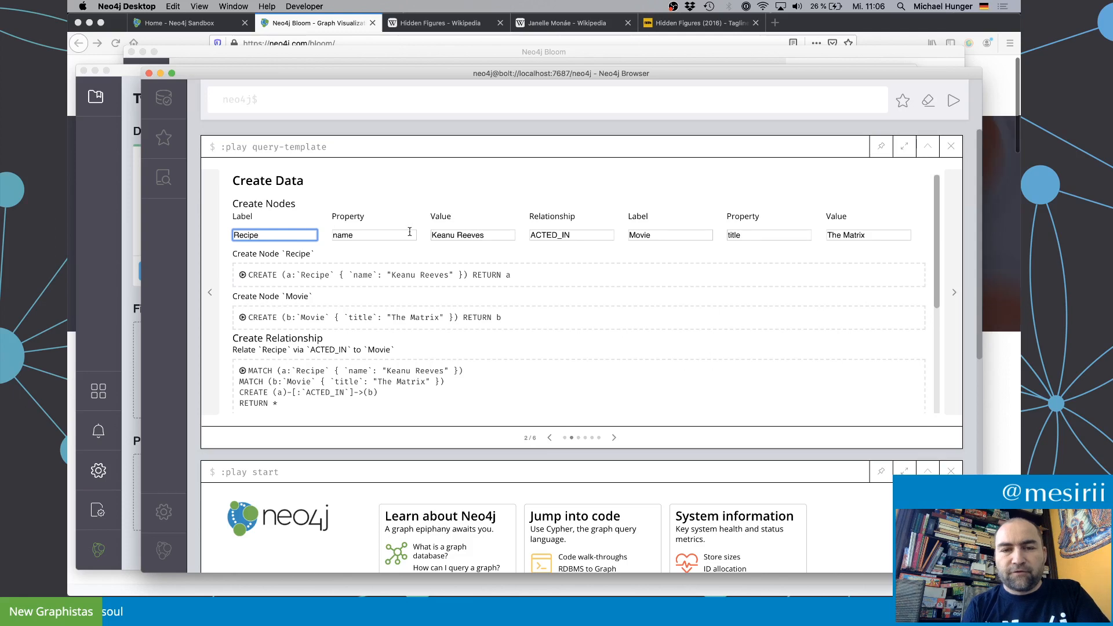
double_click(558, 235)
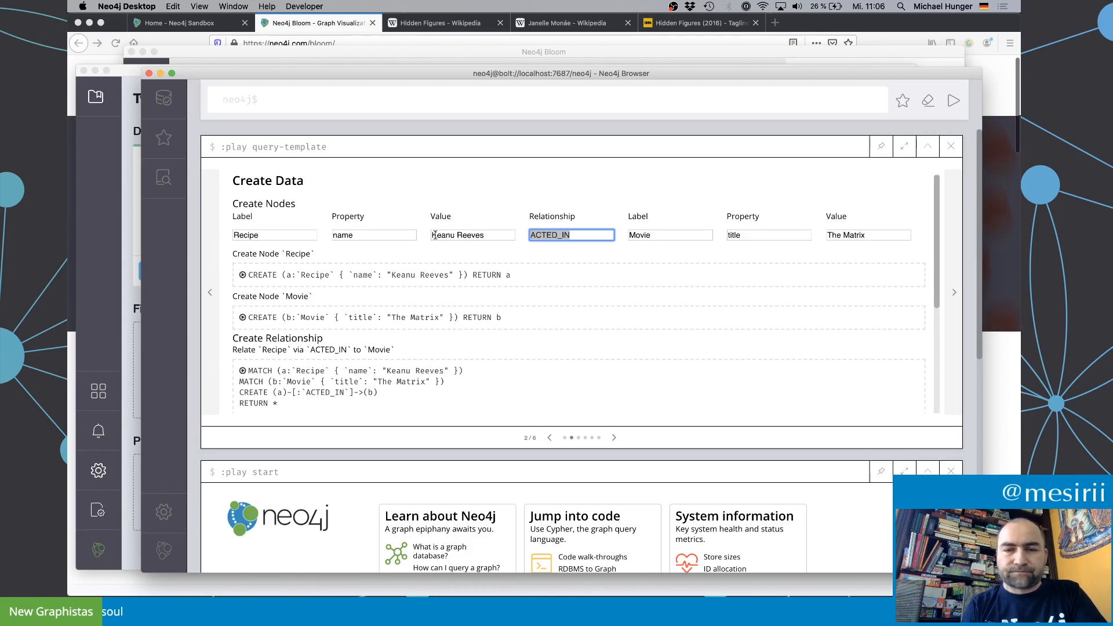
Step: Open the Movie Graph guide with the command :play movies
click(365, 99)
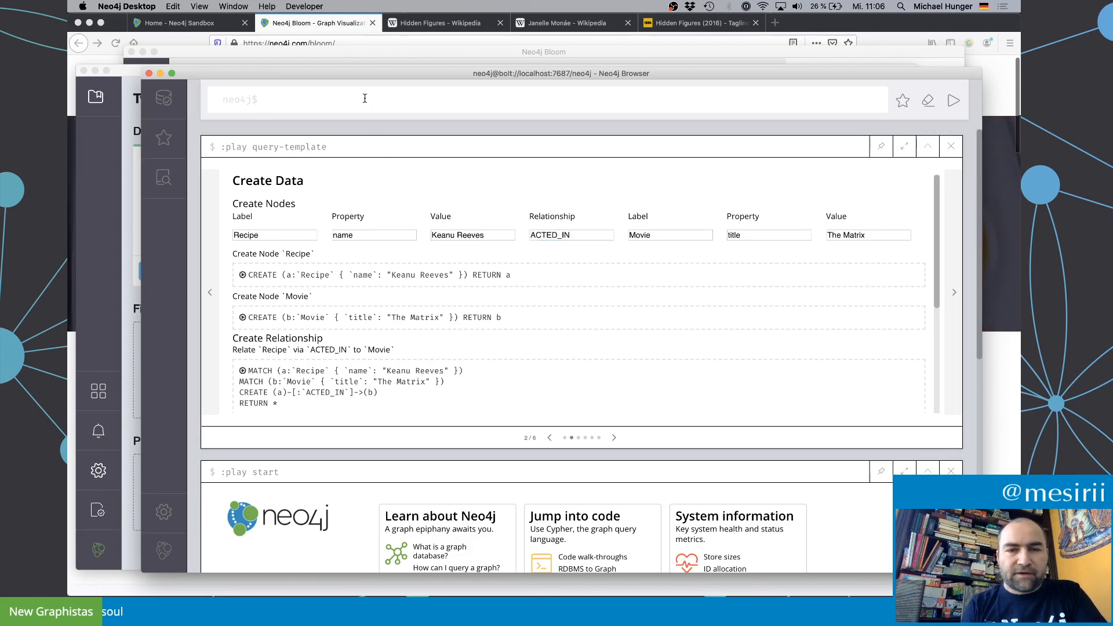
text(:p)
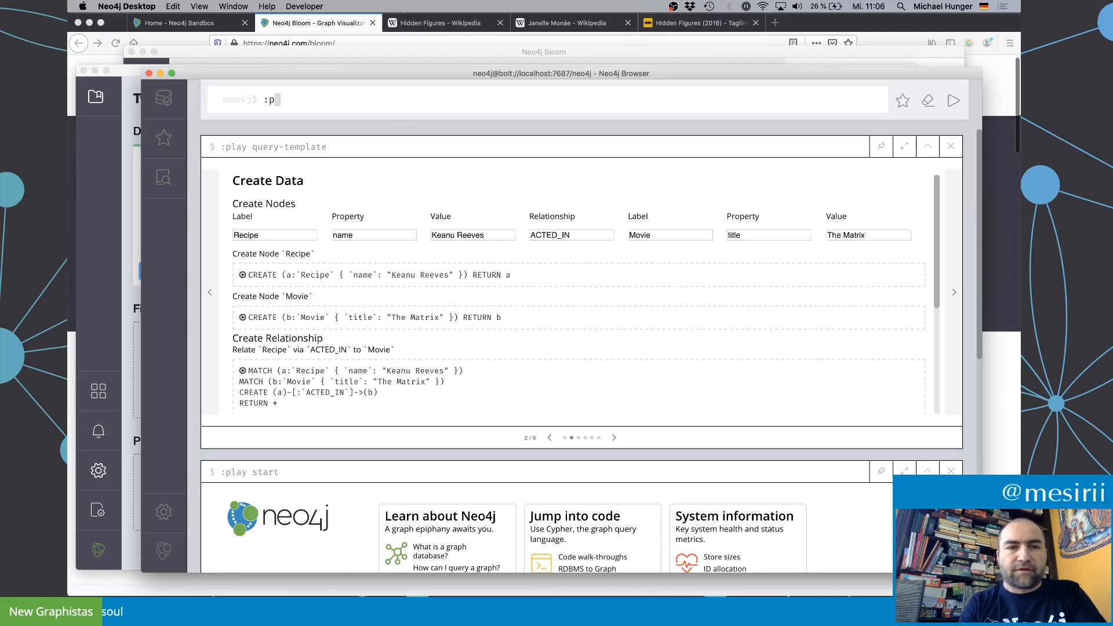
text(lay movie)
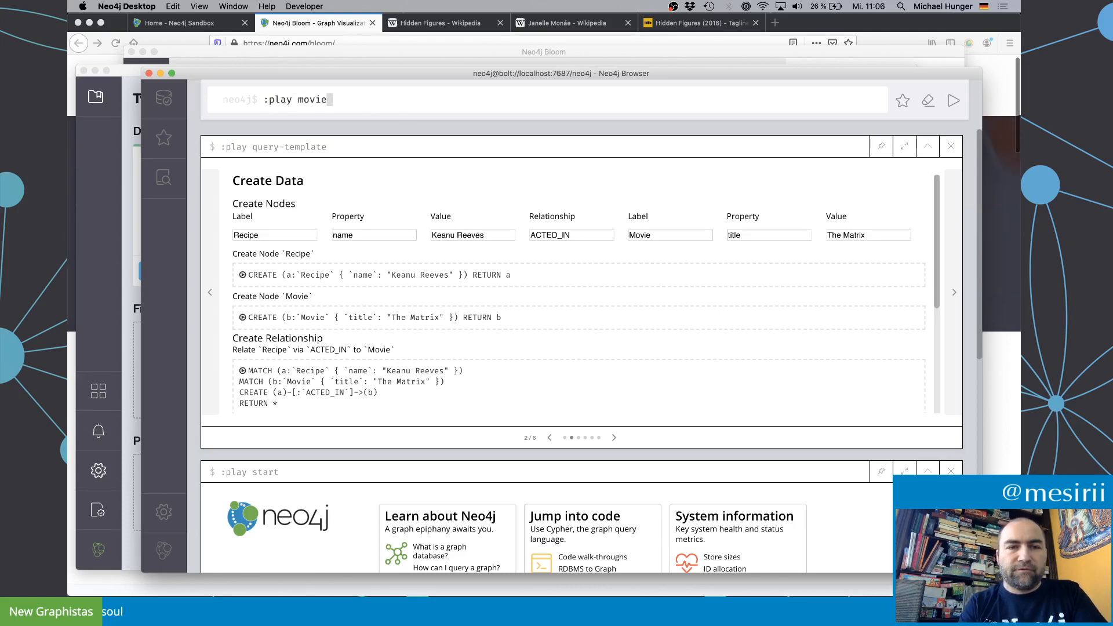
text(s)
key(Return)
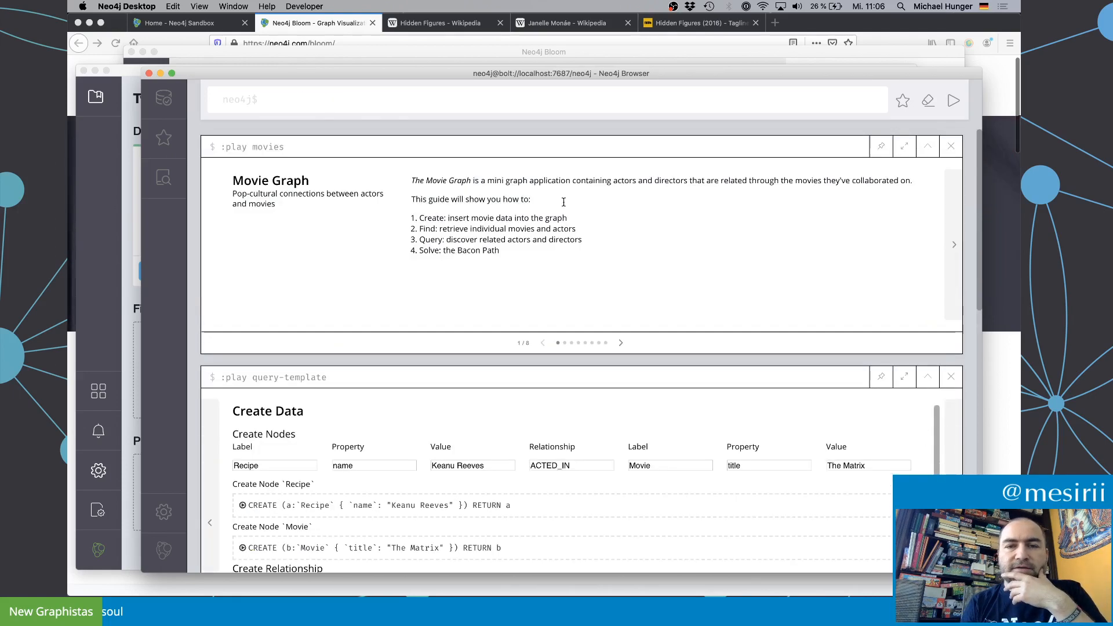
Step: Load the full CREATE statement from the Movie Graph guide's Create page into the editor and run it
click(957, 224)
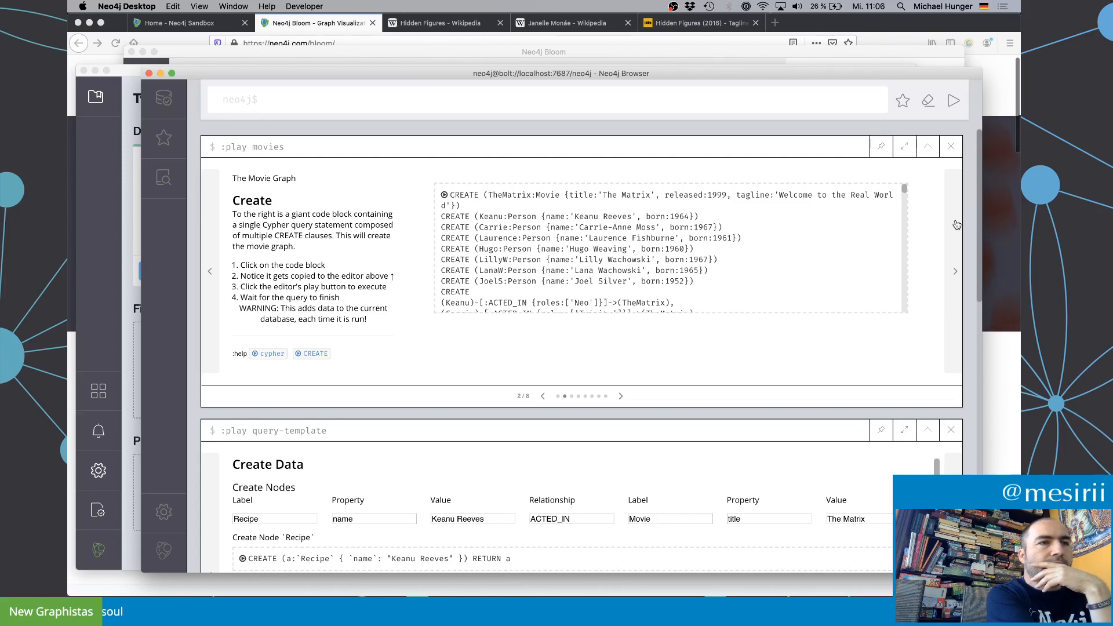
click(771, 252)
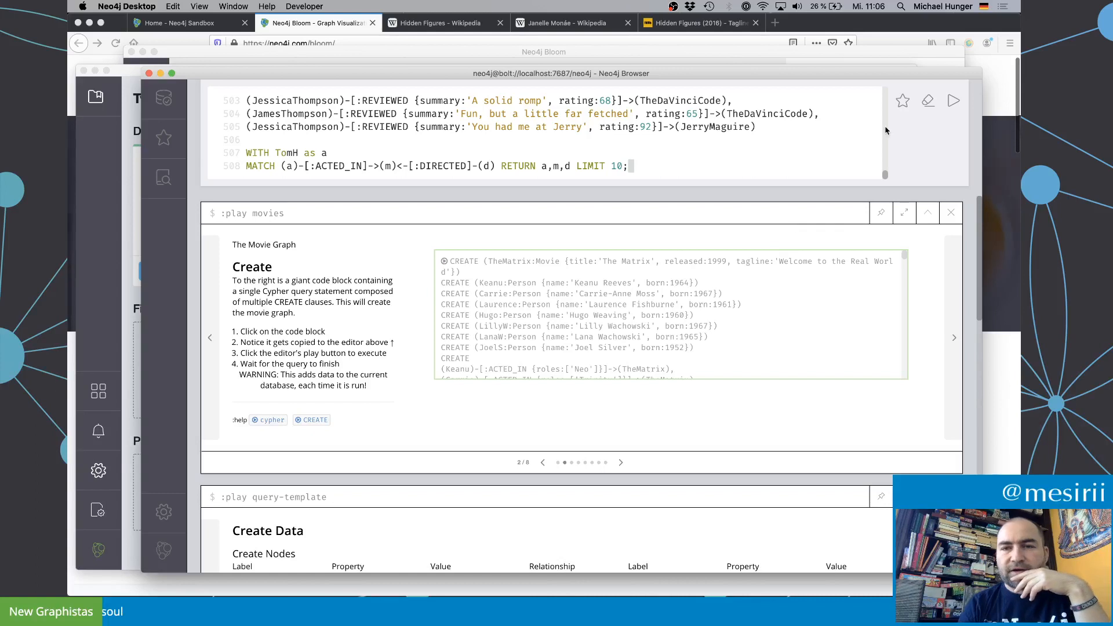
click(953, 103)
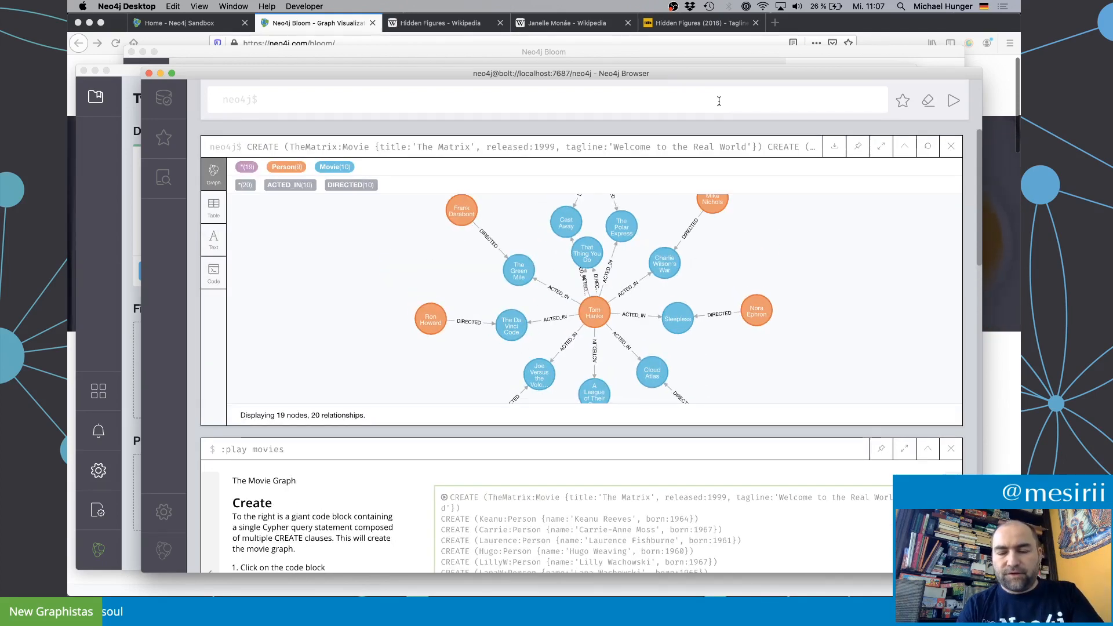
Step: List the database's indexes and constraints with :schema, and run its suggested CALL db.schema.visualization query
text(:schema)
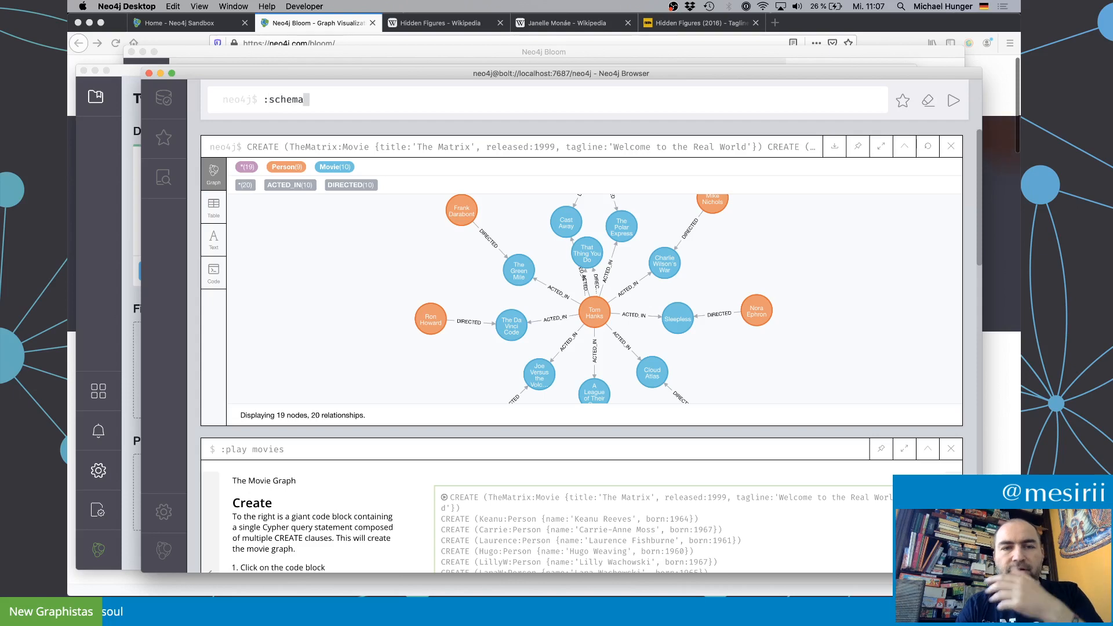
key(Return)
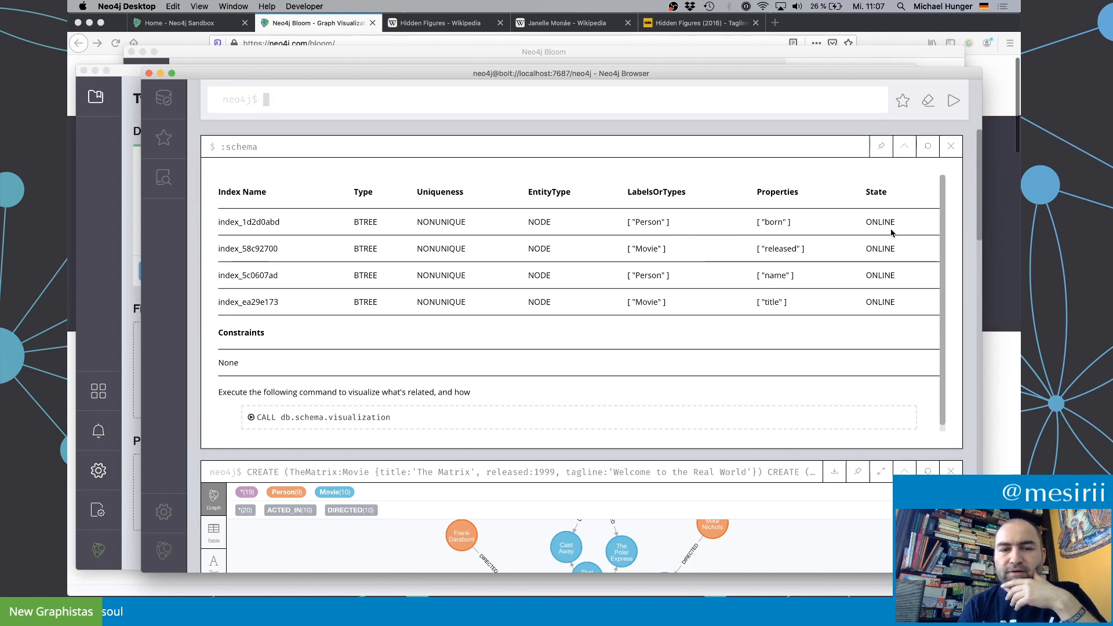
click(697, 421)
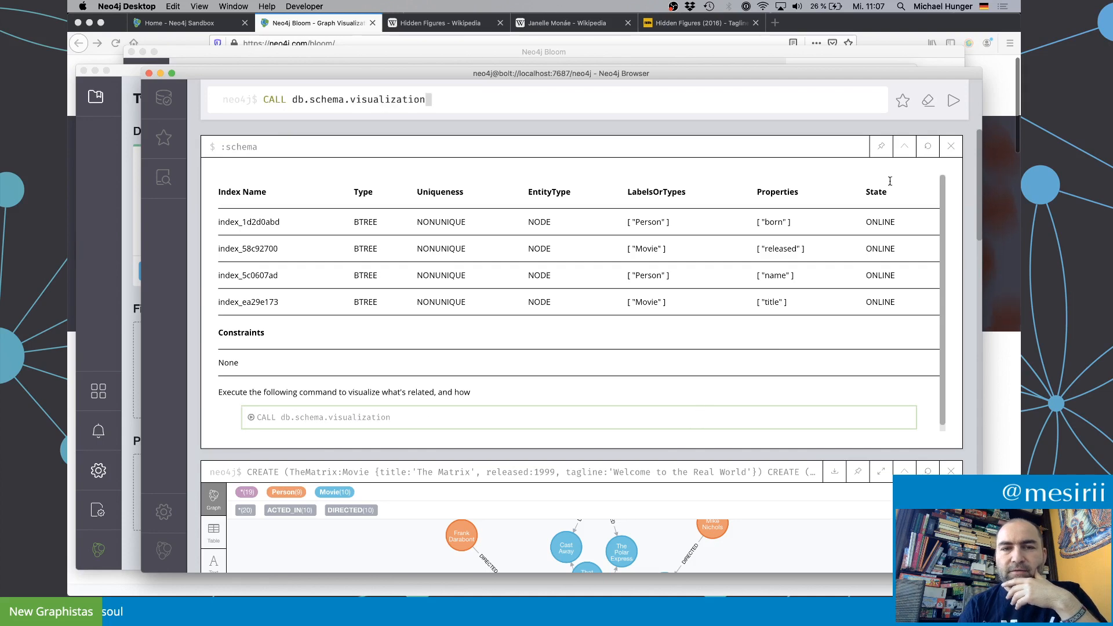
click(953, 102)
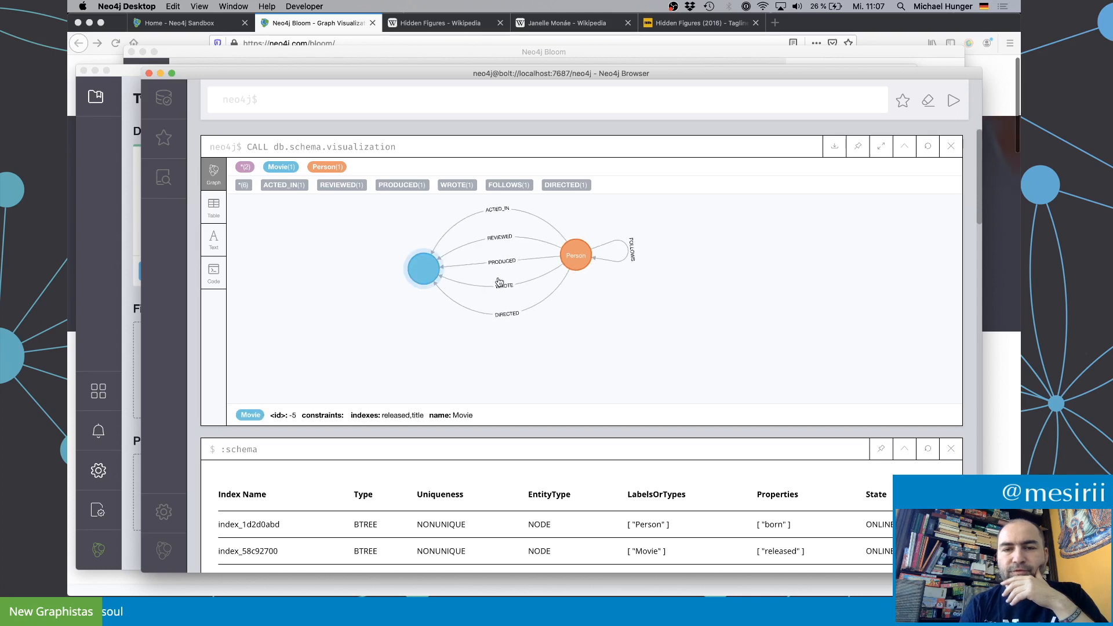
Step: Examine the Movie and Person nodes and the relationships connecting them in the schema visualization
mouse_move(516, 295)
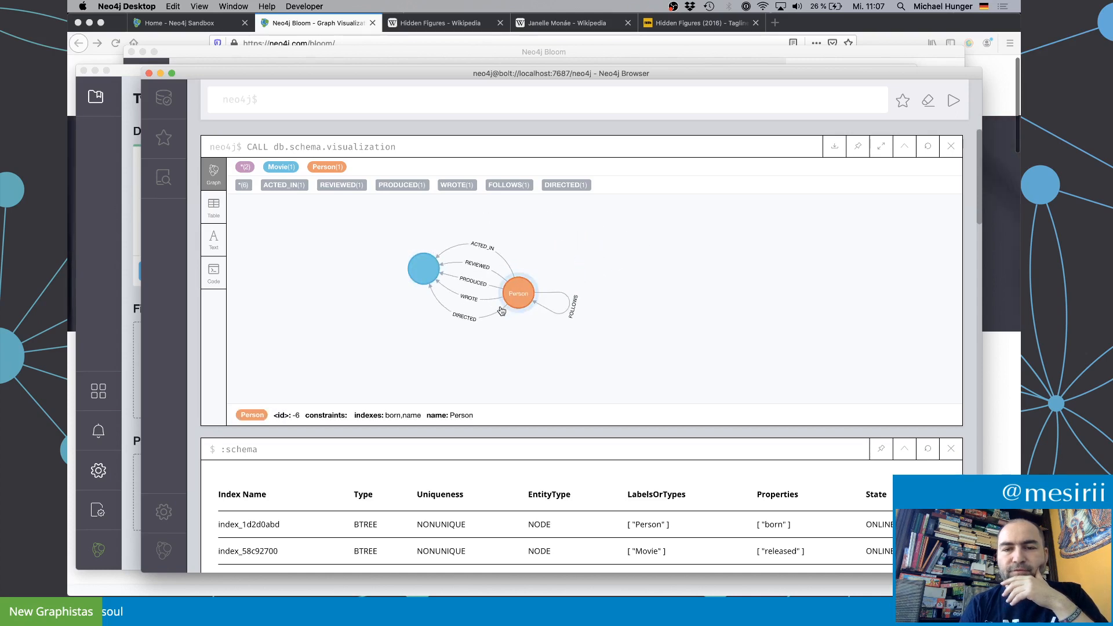
drag(610, 242, 608, 241)
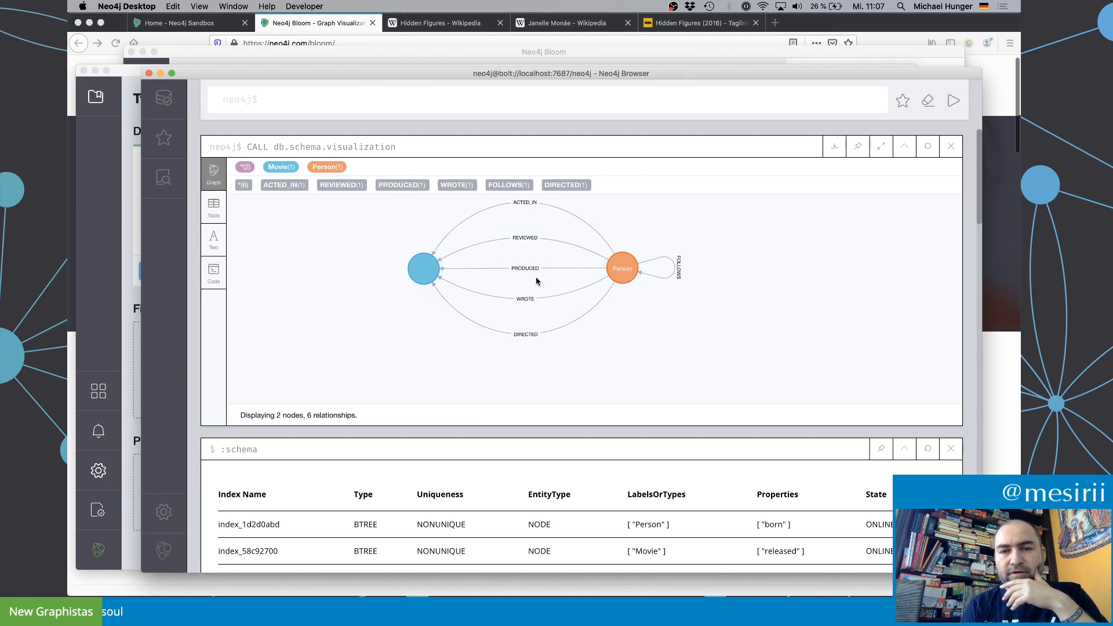
click(494, 335)
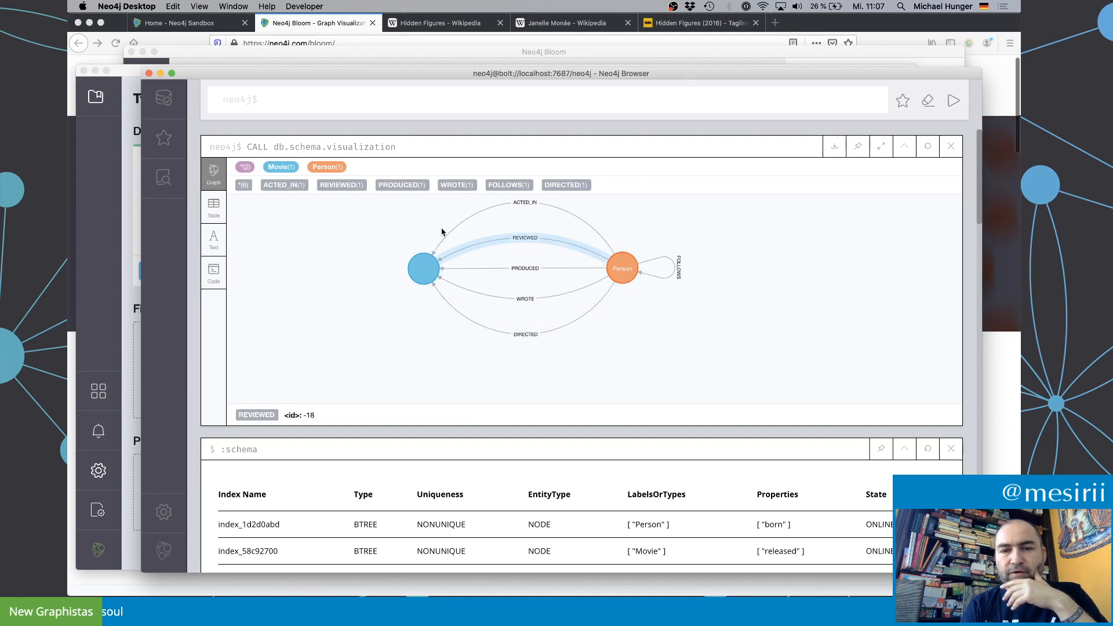
click(464, 215)
click(333, 308)
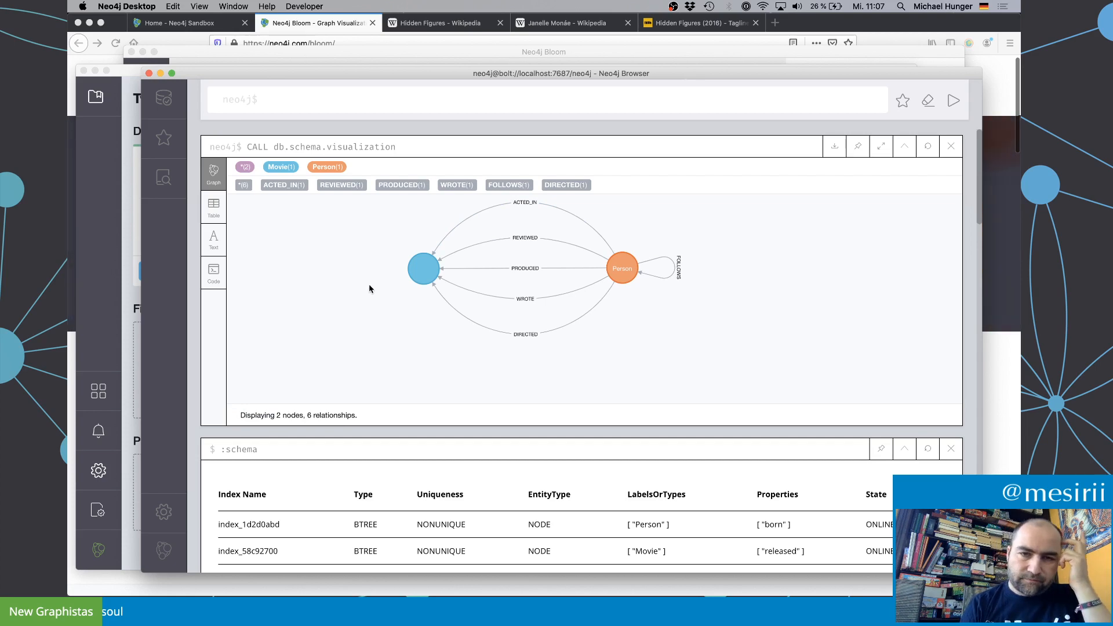
click(419, 276)
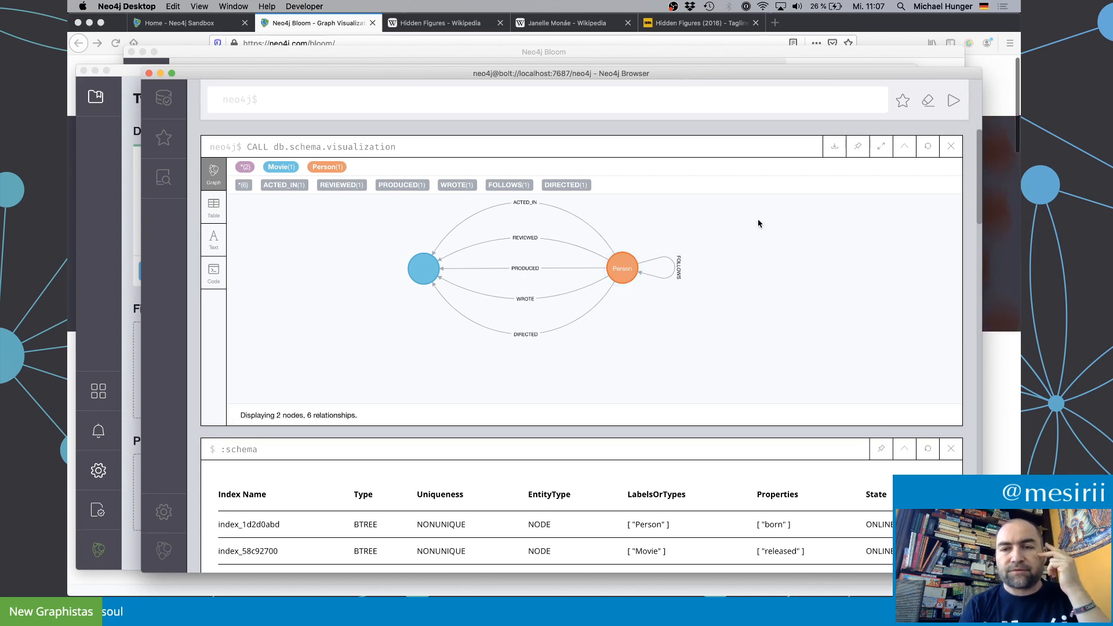
Step: Bring the Neo4j Bloom window to the front and close it
click(688, 54)
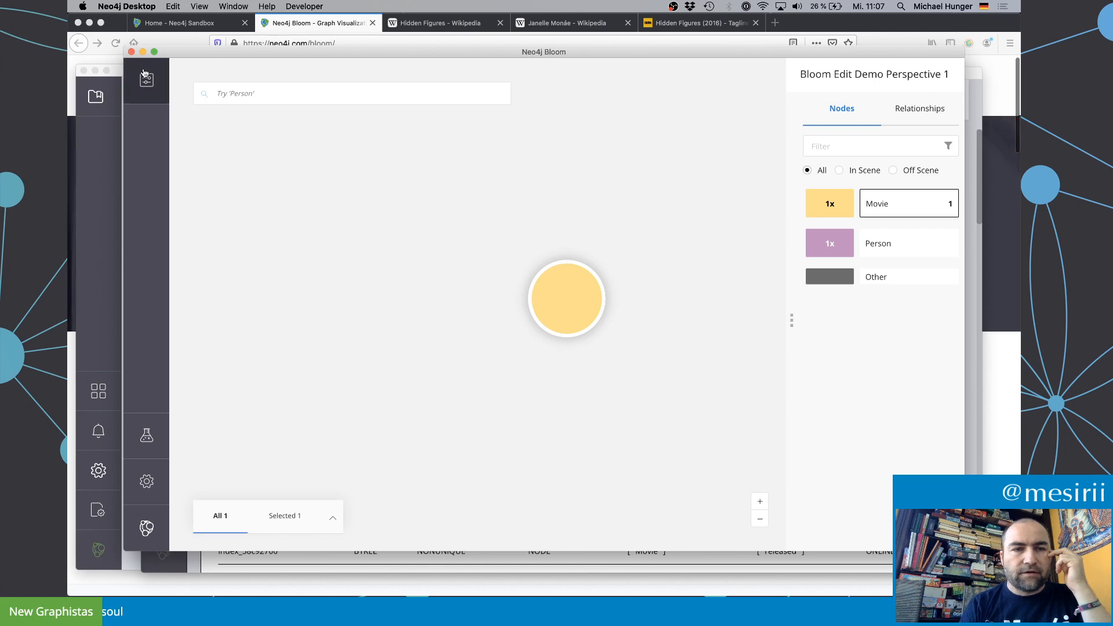
click(131, 52)
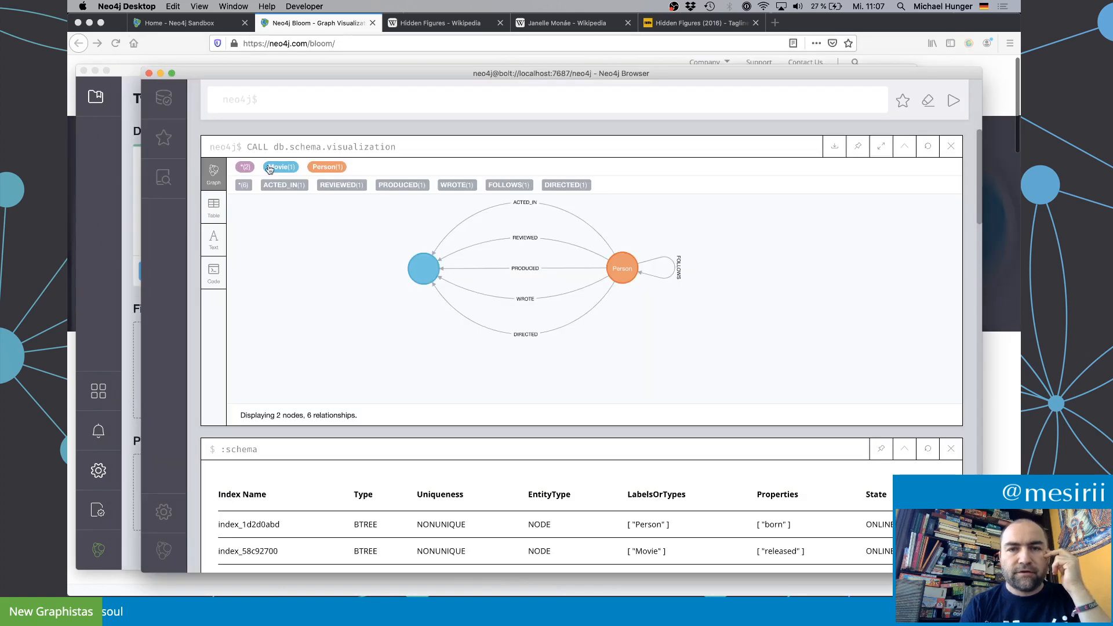
click(273, 61)
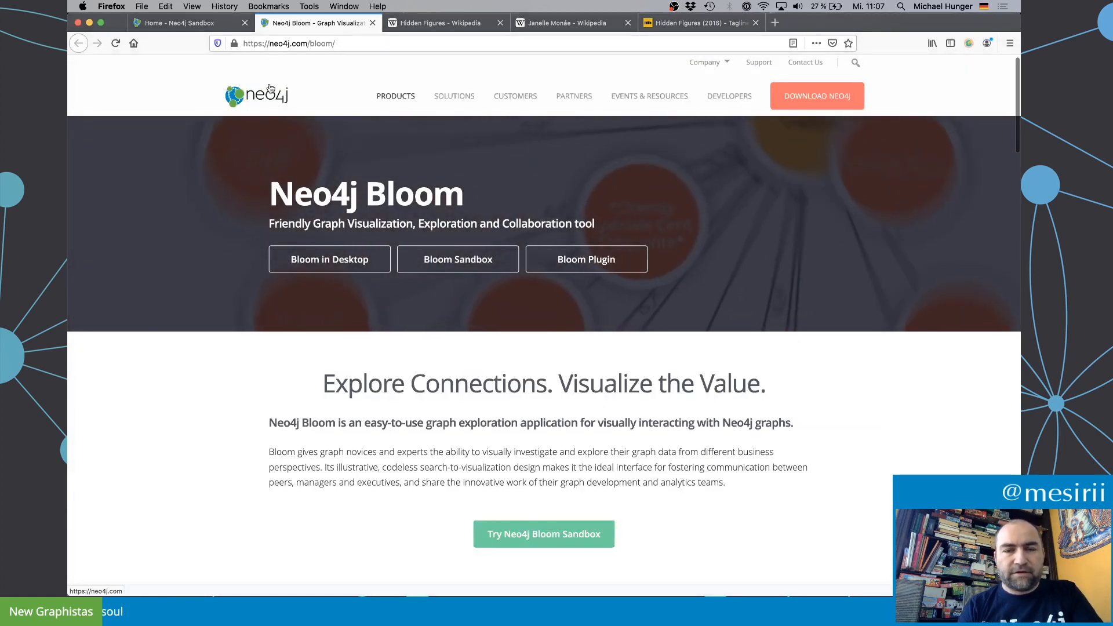
Step: Switch to Neo4j Desktop, launch Neo4j Bloom on the Bloom Edit Demo database and begin with a new scene
key(super+Tab)
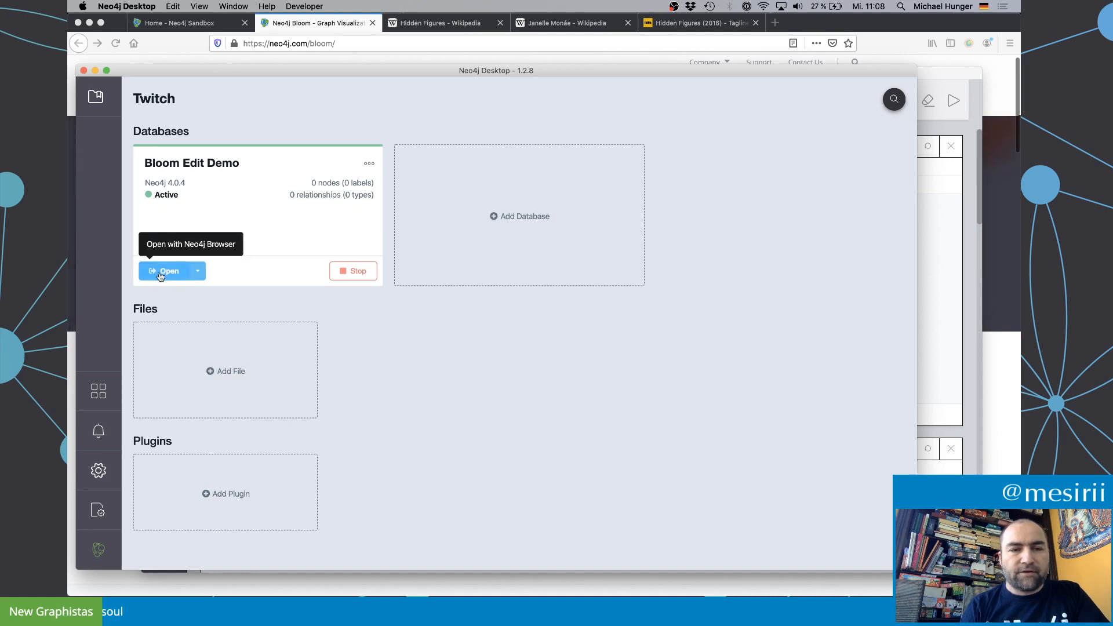
click(199, 271)
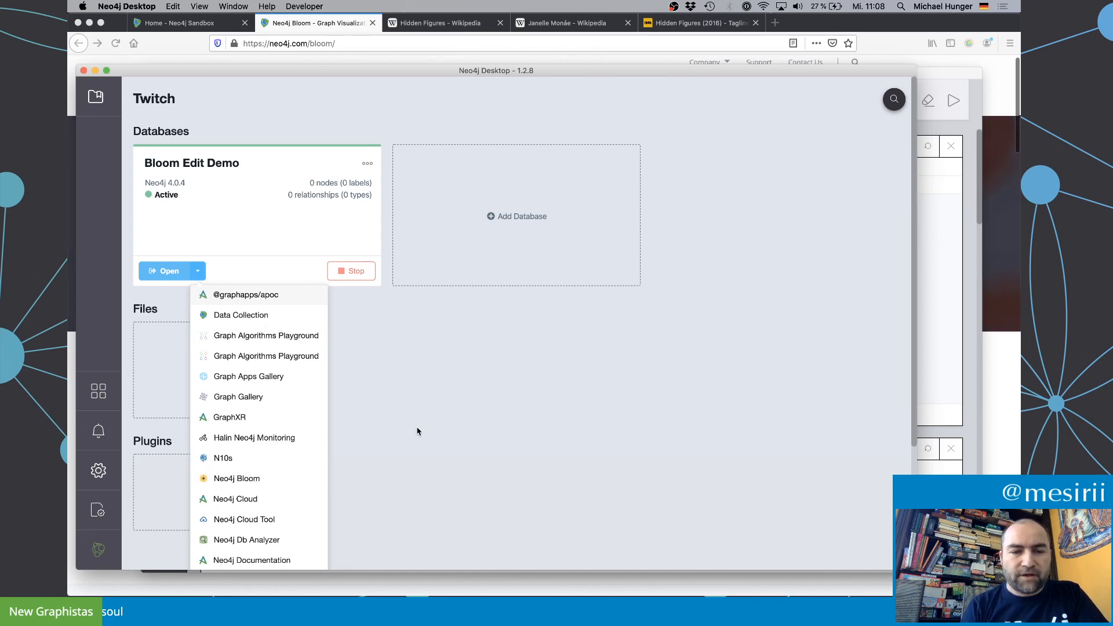
click(494, 410)
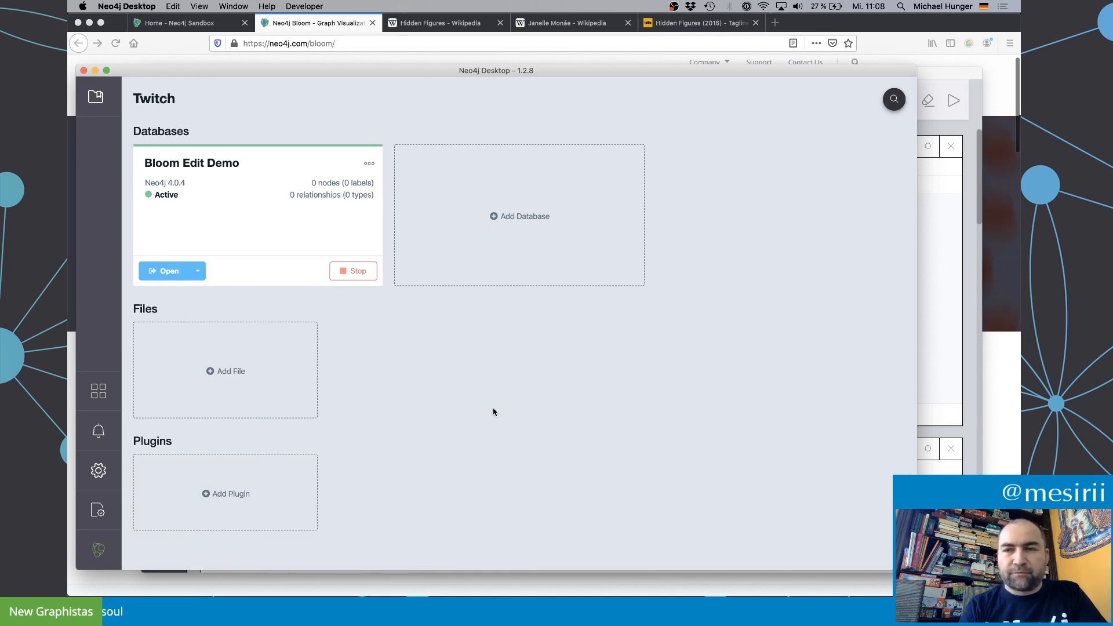
key(super+space)
text(open bl)
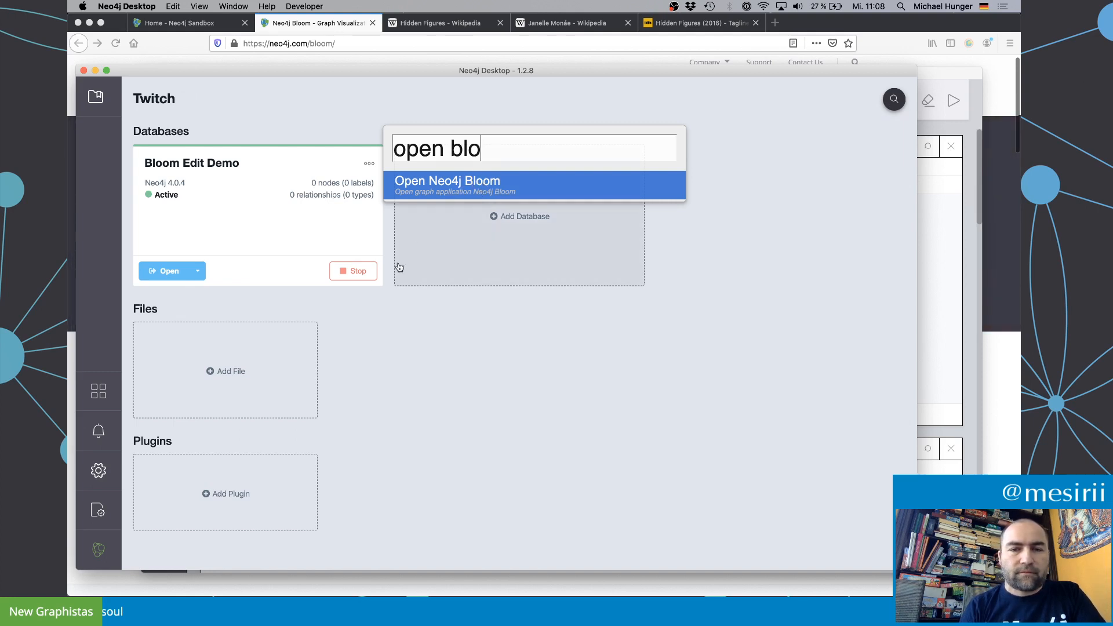
key(Return)
click(198, 270)
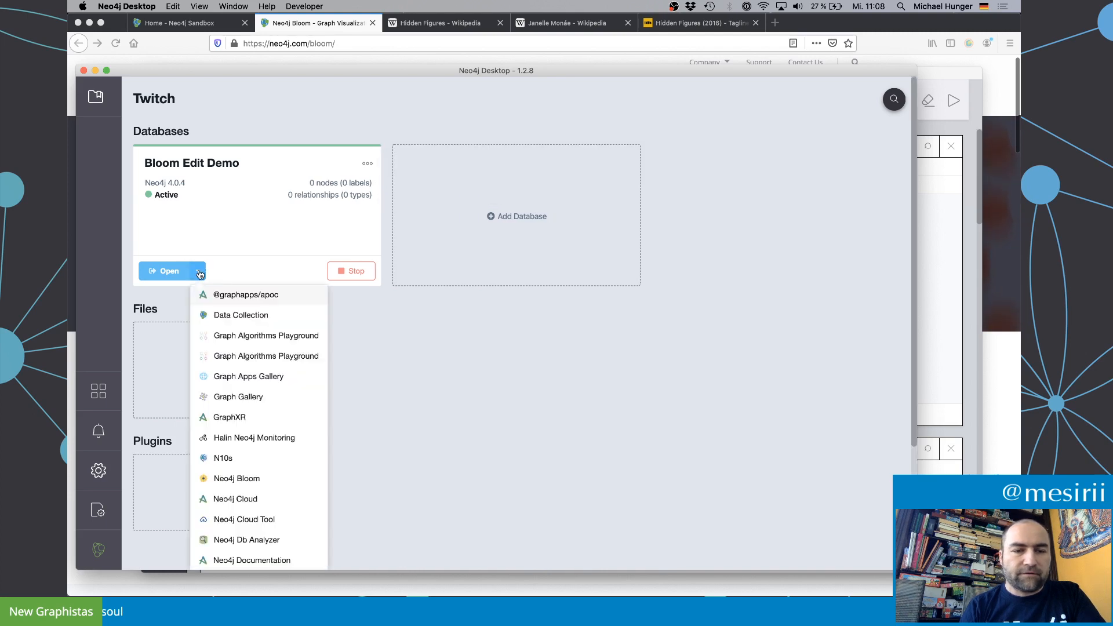
click(231, 482)
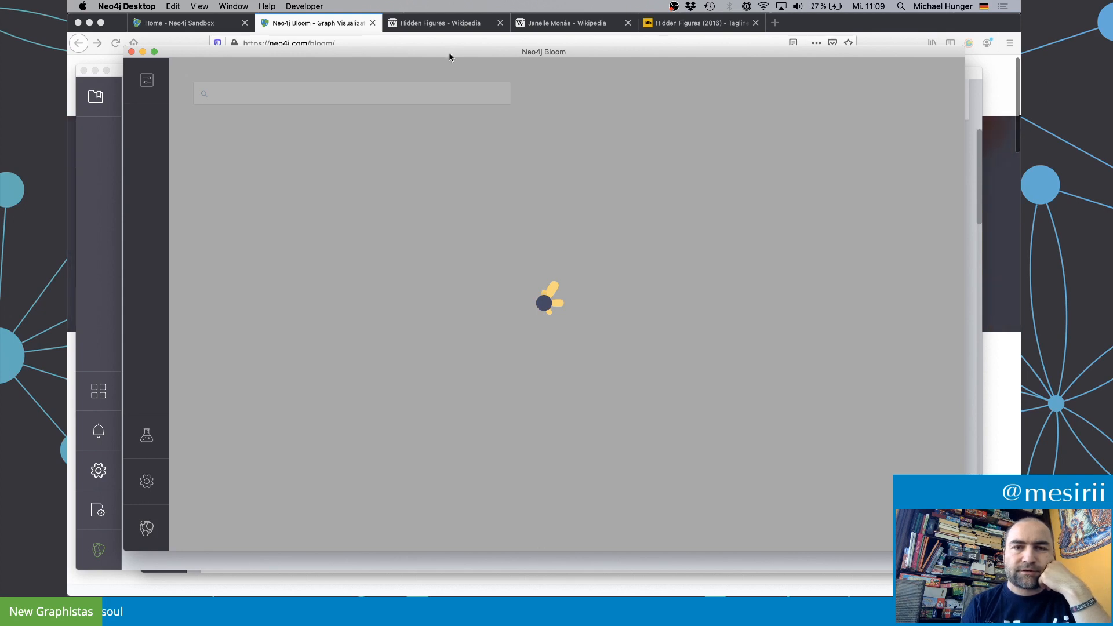
mouse_move(451, 55)
mouse_down()
mouse_move(474, 69)
mouse_move(440, 31)
mouse_move(468, 52)
mouse_up()
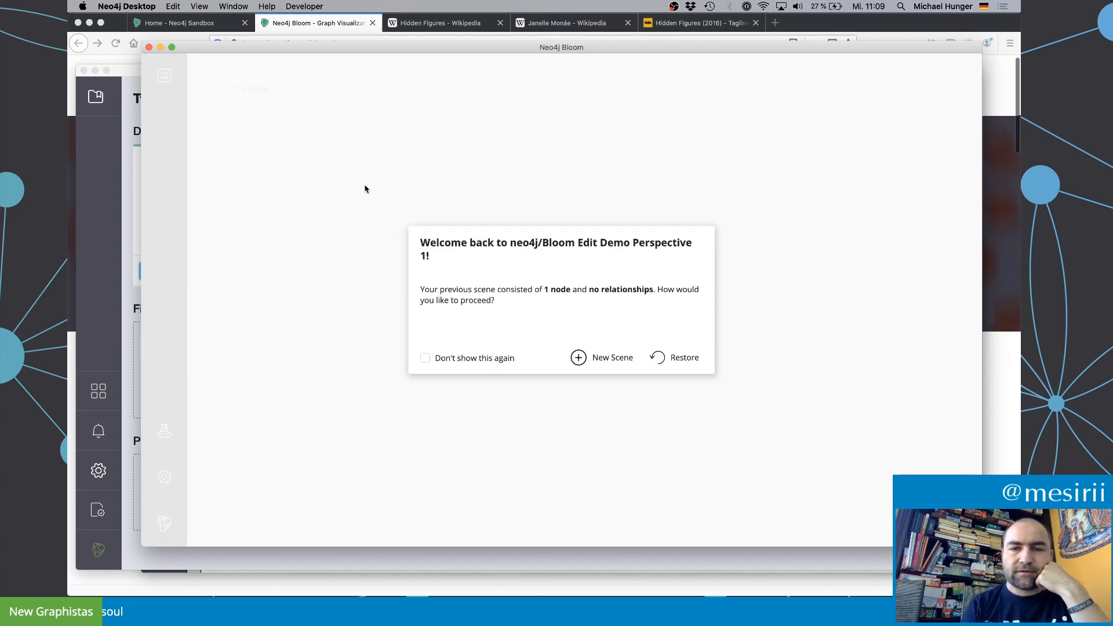
click(578, 358)
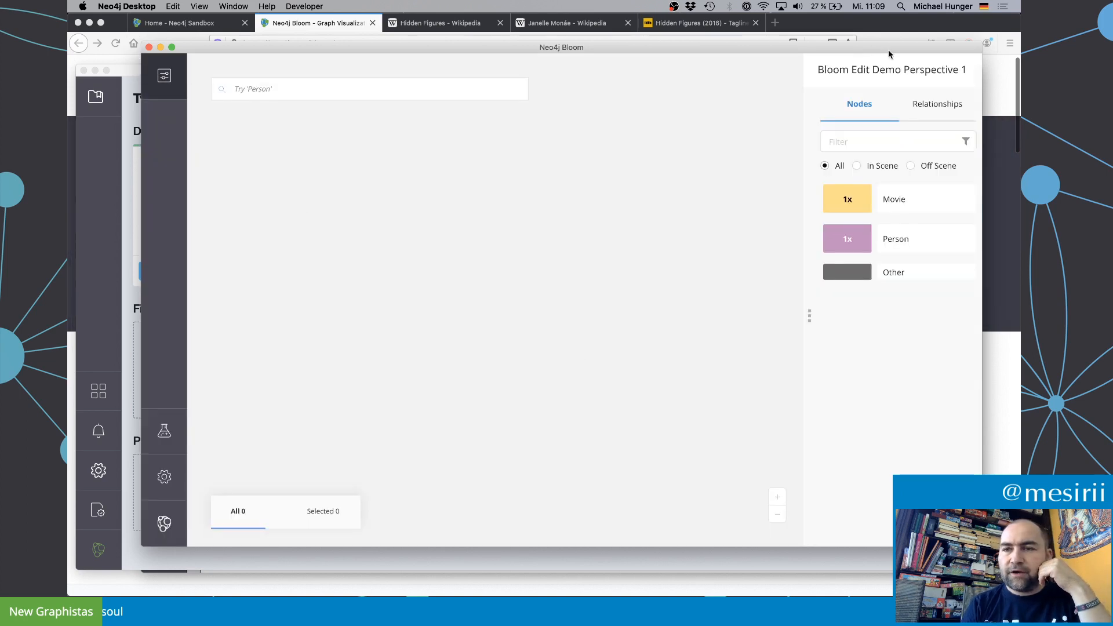
Step: Delete Bloom Edit Demo Perspective 1 from the Perspectives Gallery
click(170, 78)
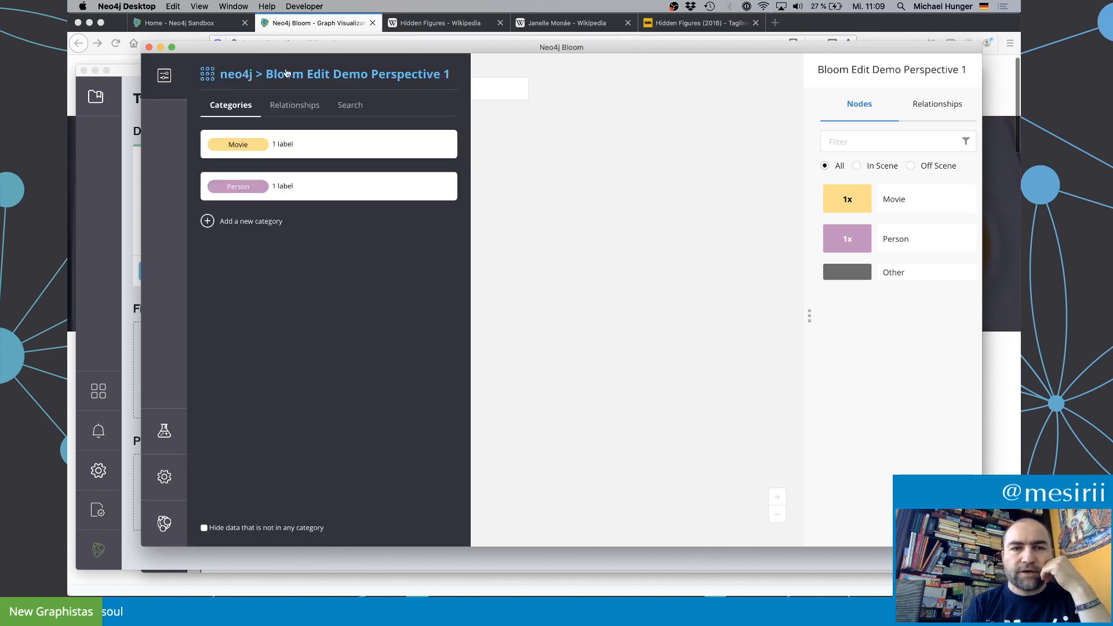
click(244, 73)
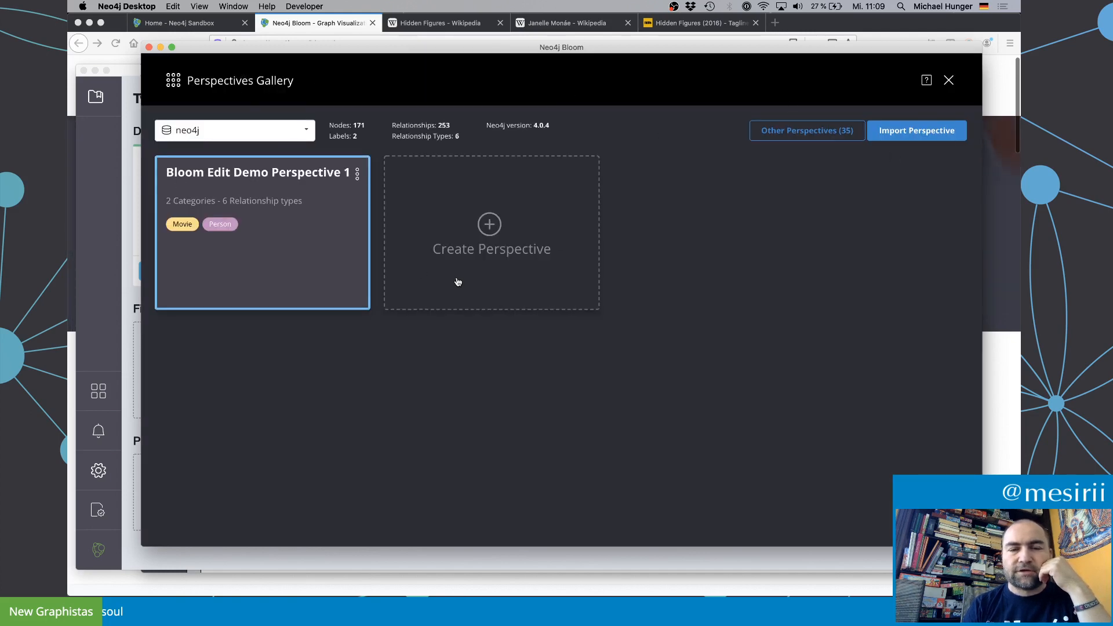
click(357, 175)
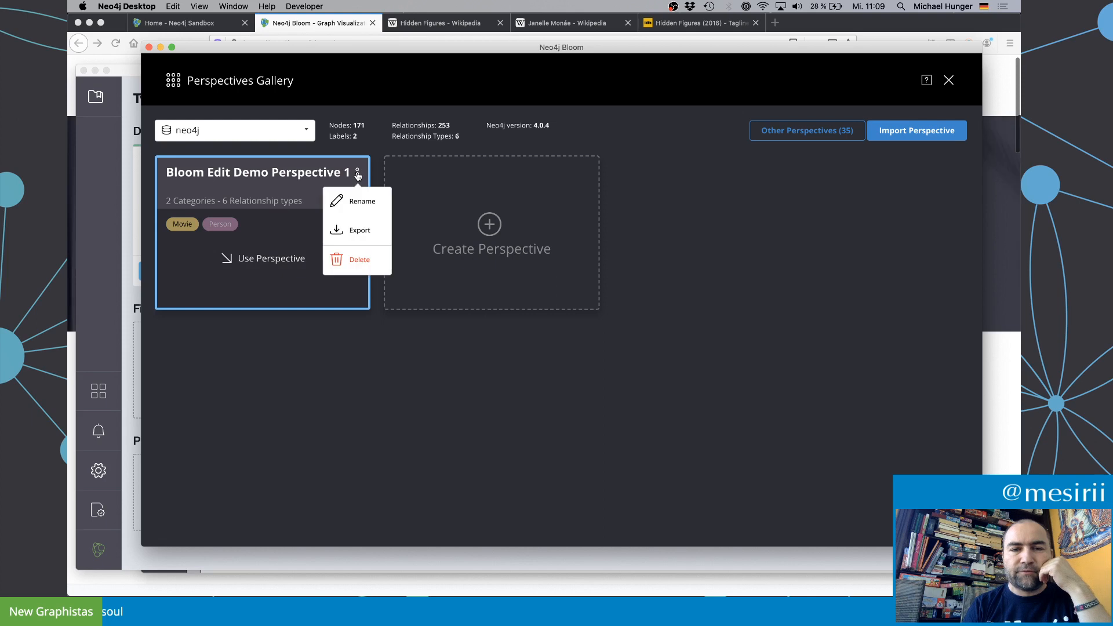
click(356, 260)
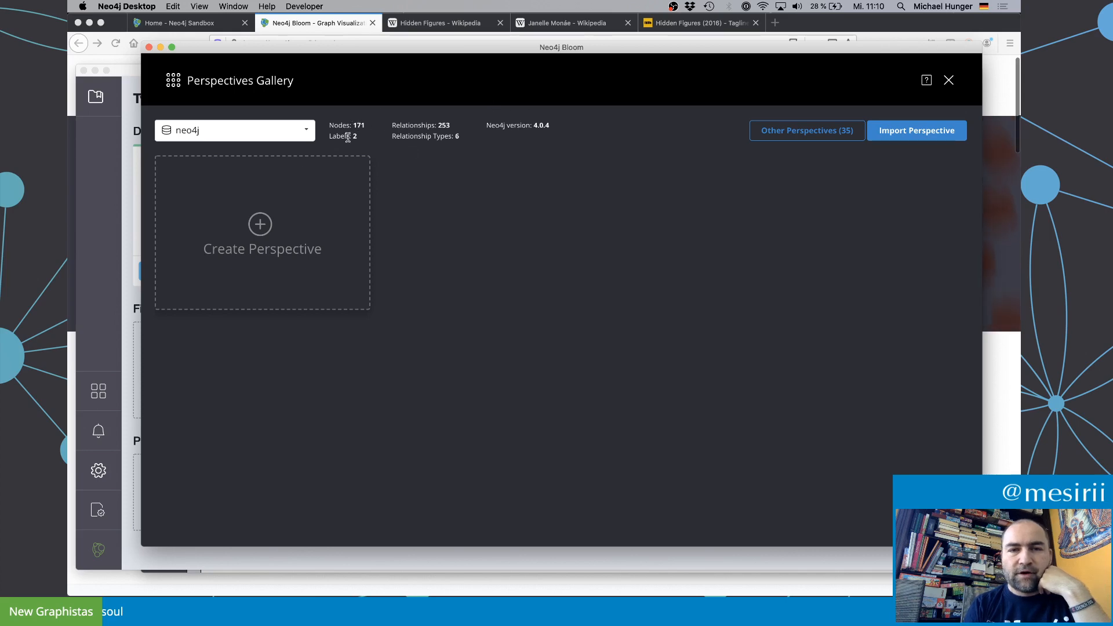
Step: Generate a new perspective from the neo4j database and use it for the scene
click(268, 134)
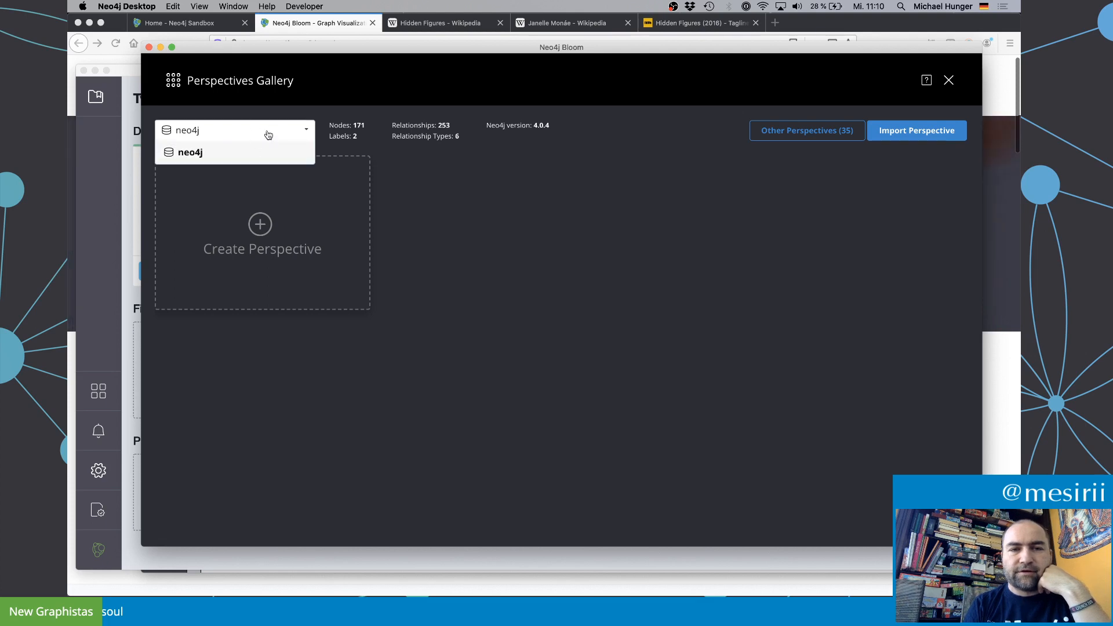
click(261, 131)
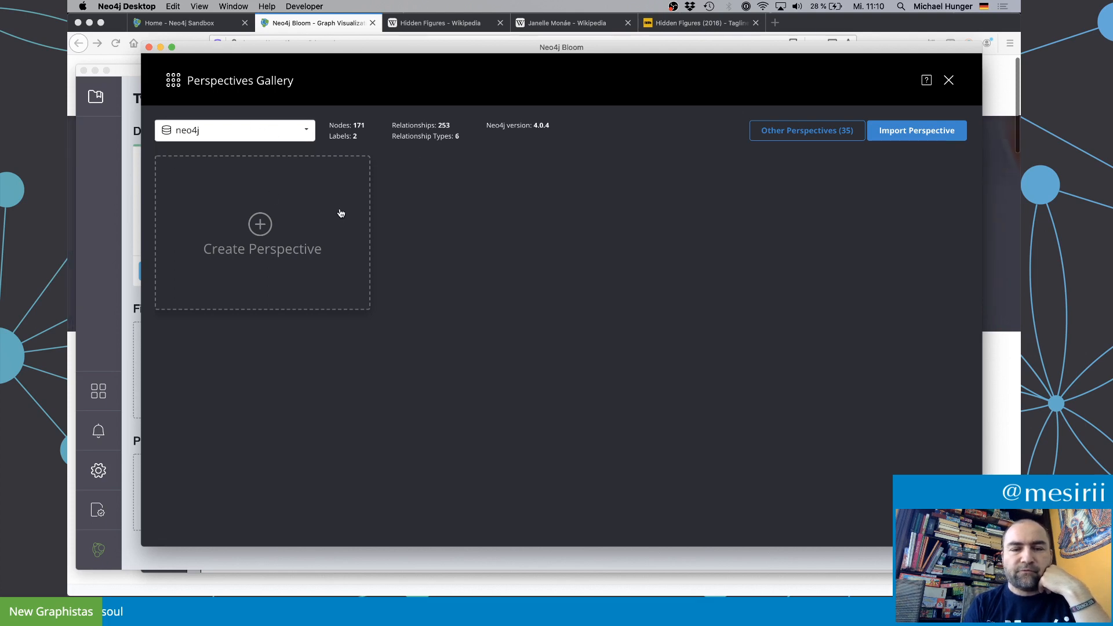
click(302, 232)
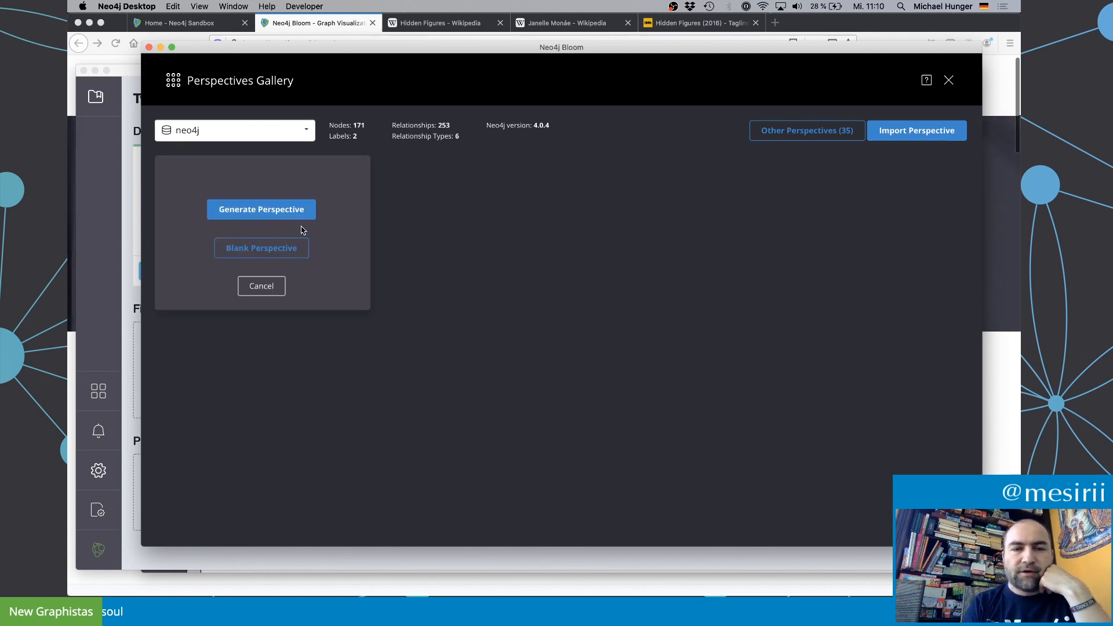
click(254, 209)
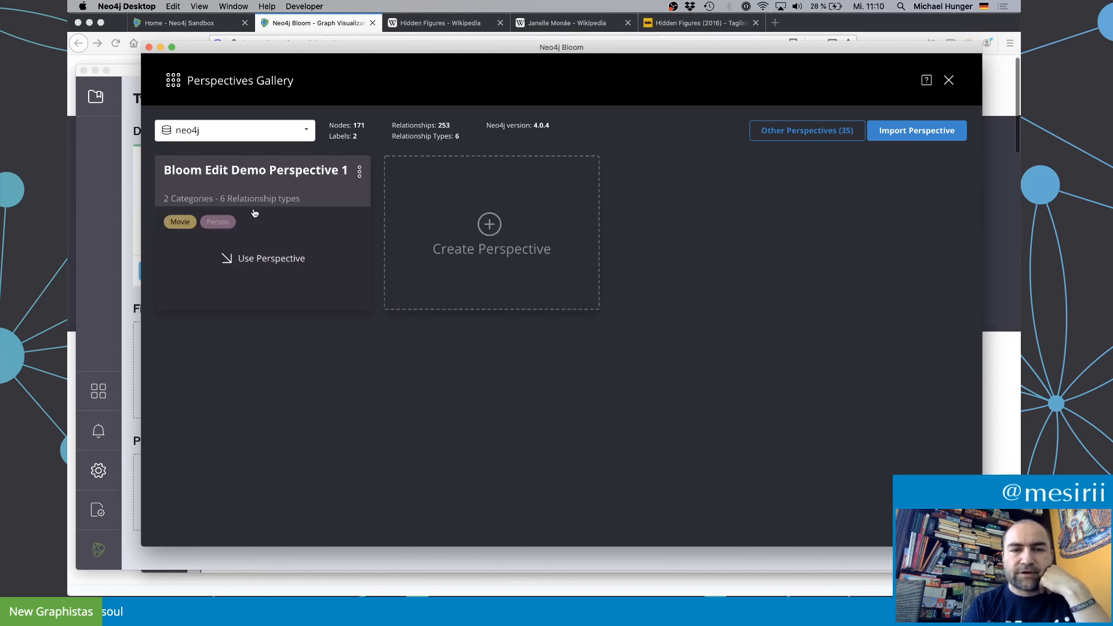
click(289, 235)
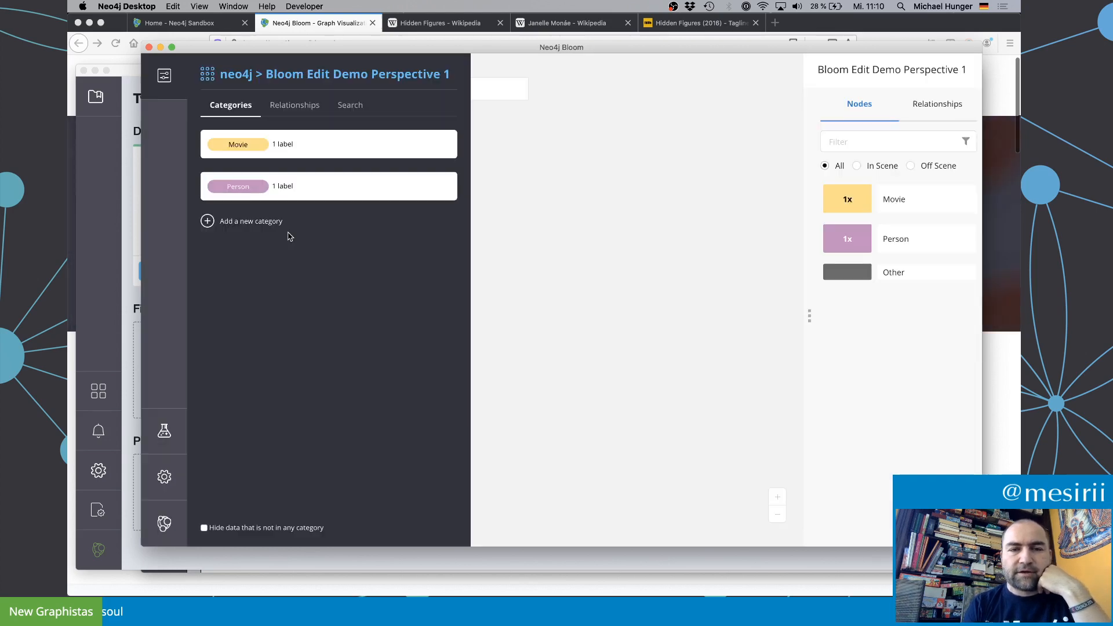
click(164, 73)
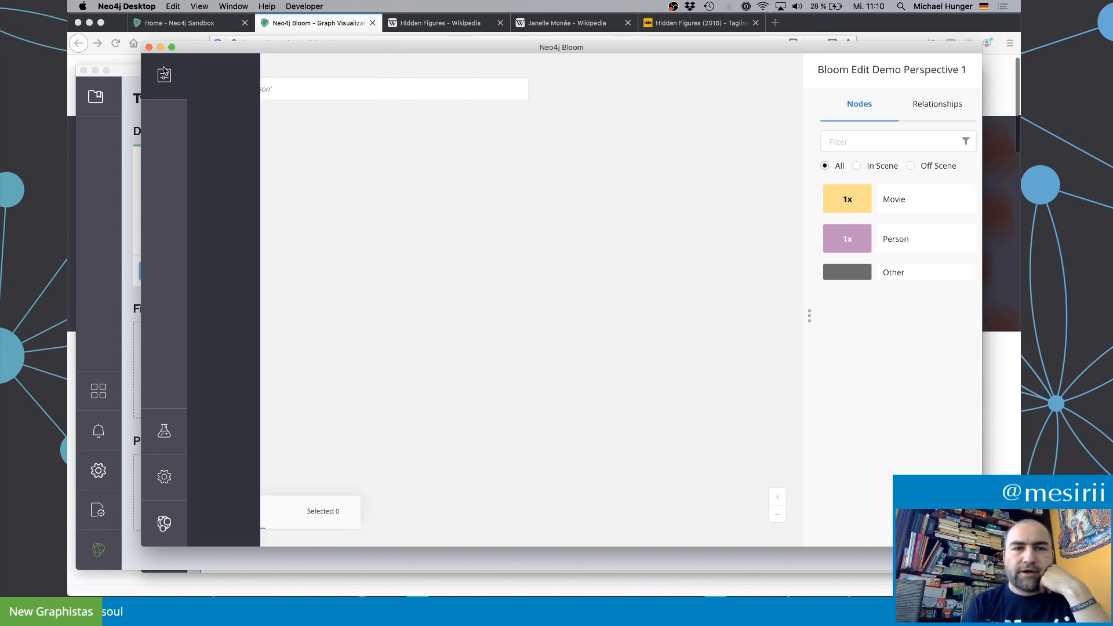
Step: Search the graph for Movie to load all movie nodes into the scene, and clear their selection
click(293, 91)
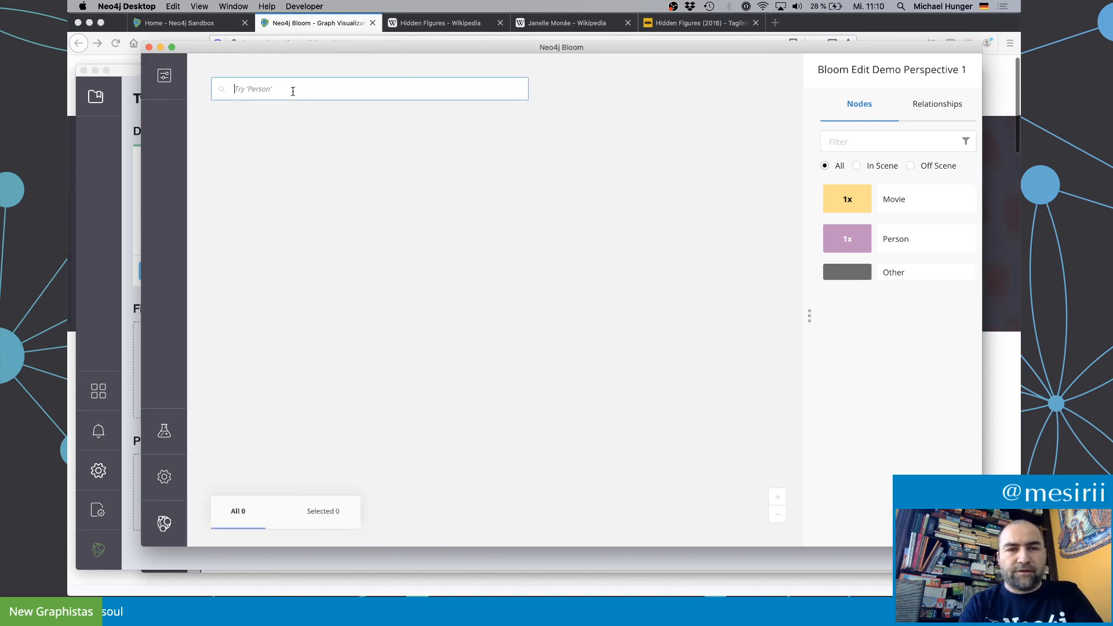
text(Movie)
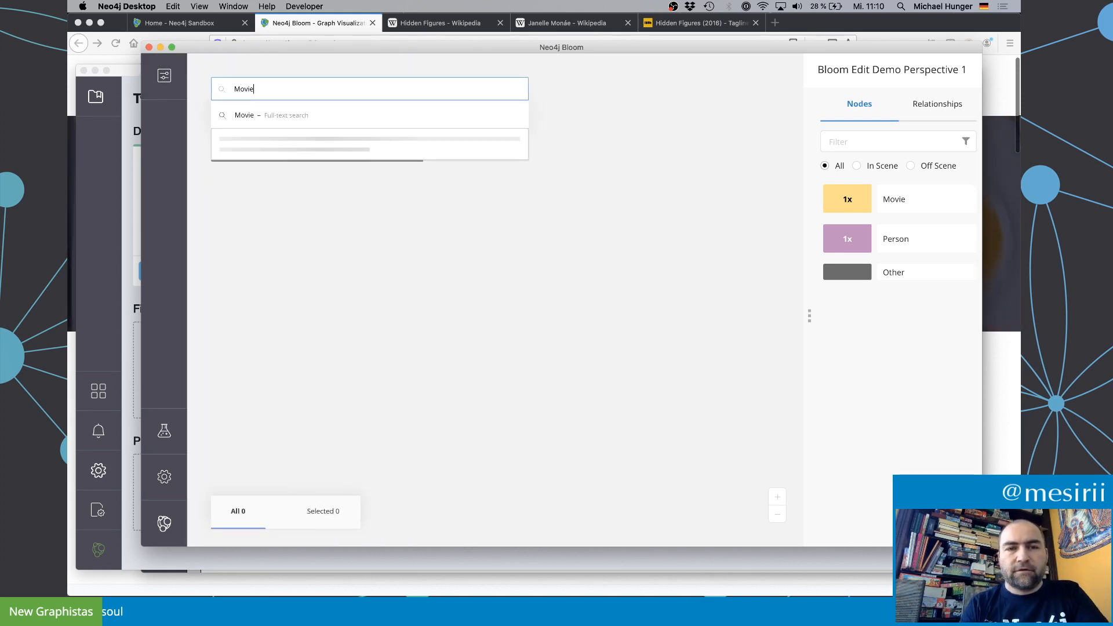
key(Return)
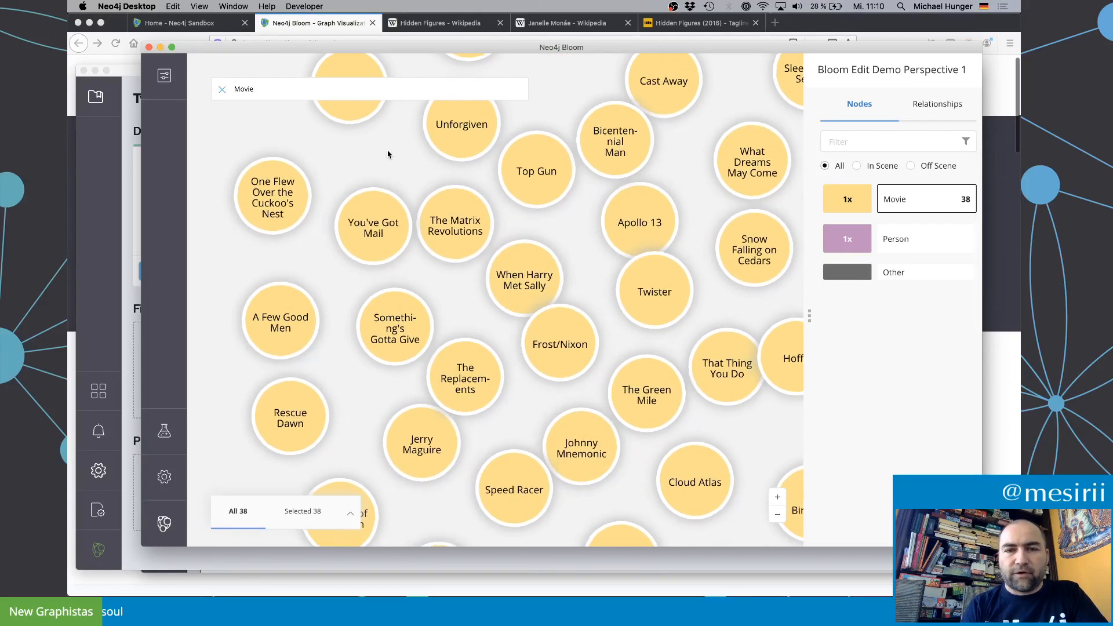
click(388, 154)
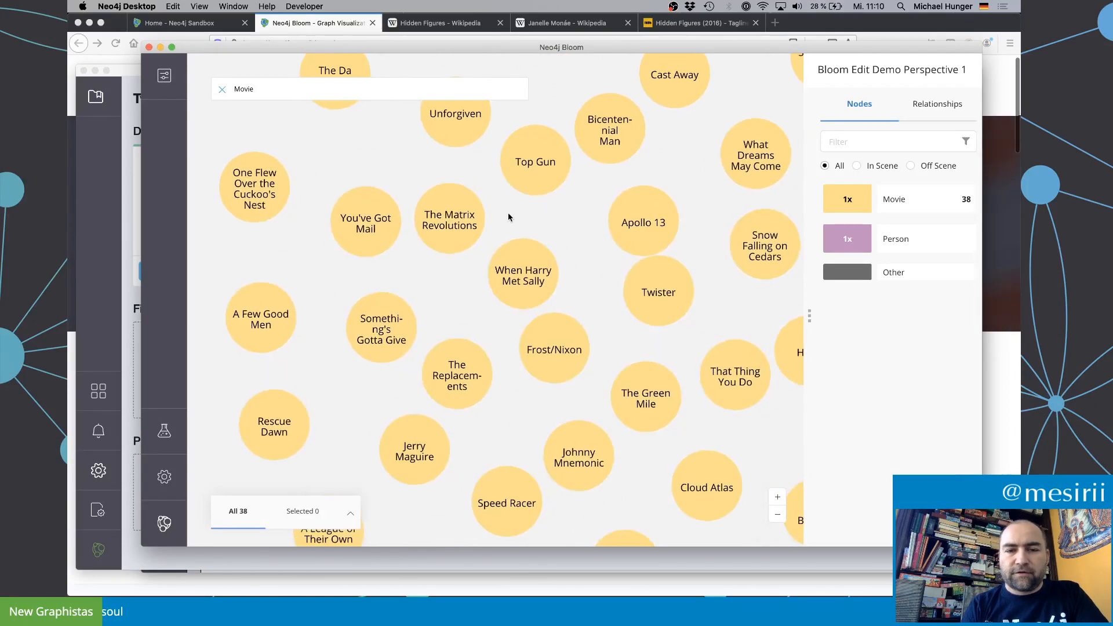
Step: Select the Apollo 13 node and dismiss all other nodes from the scene
click(642, 219)
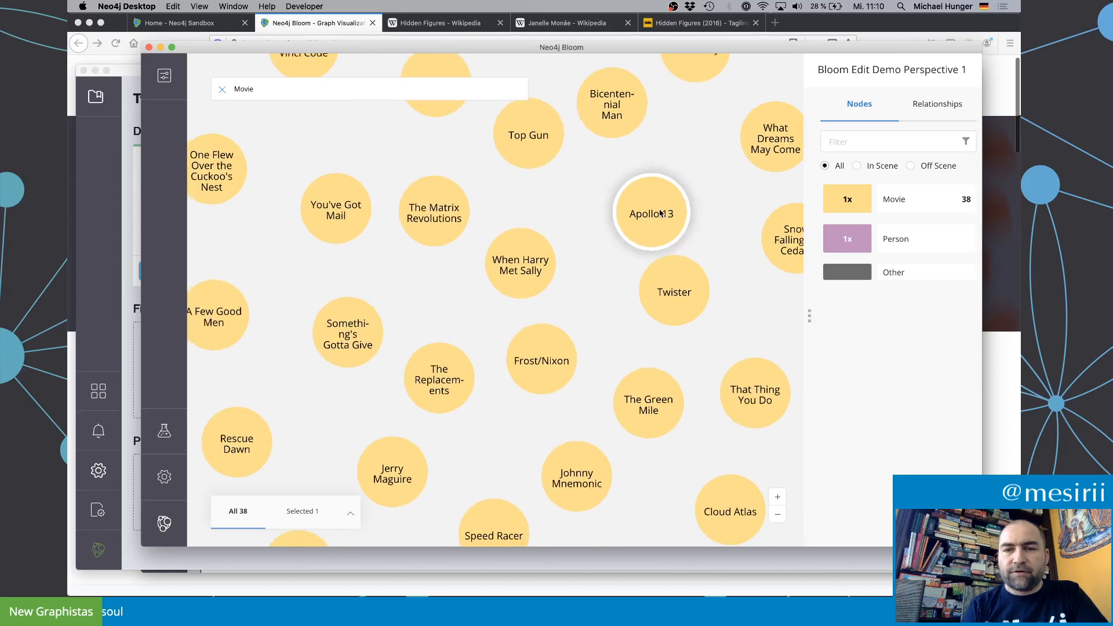
scroll(579, 228, up, 3)
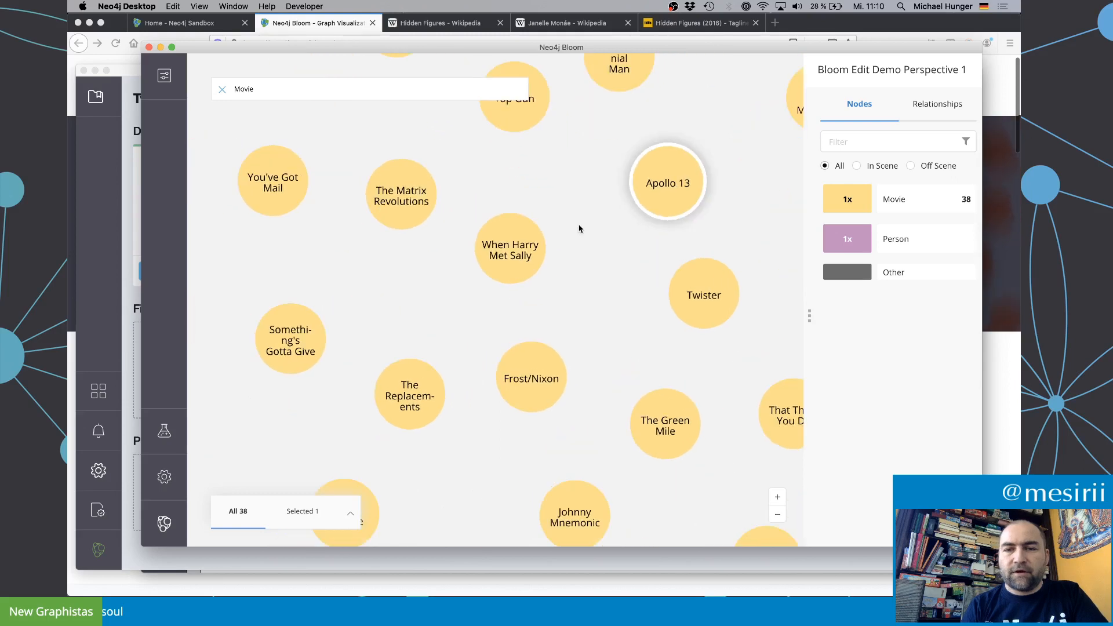
right_click(666, 182)
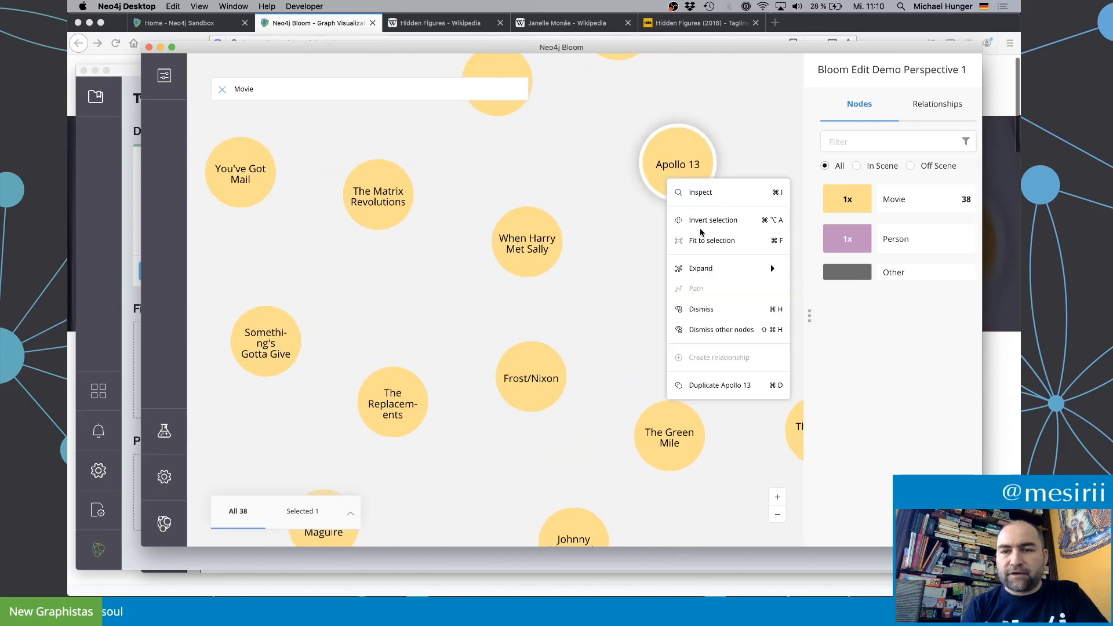
click(702, 326)
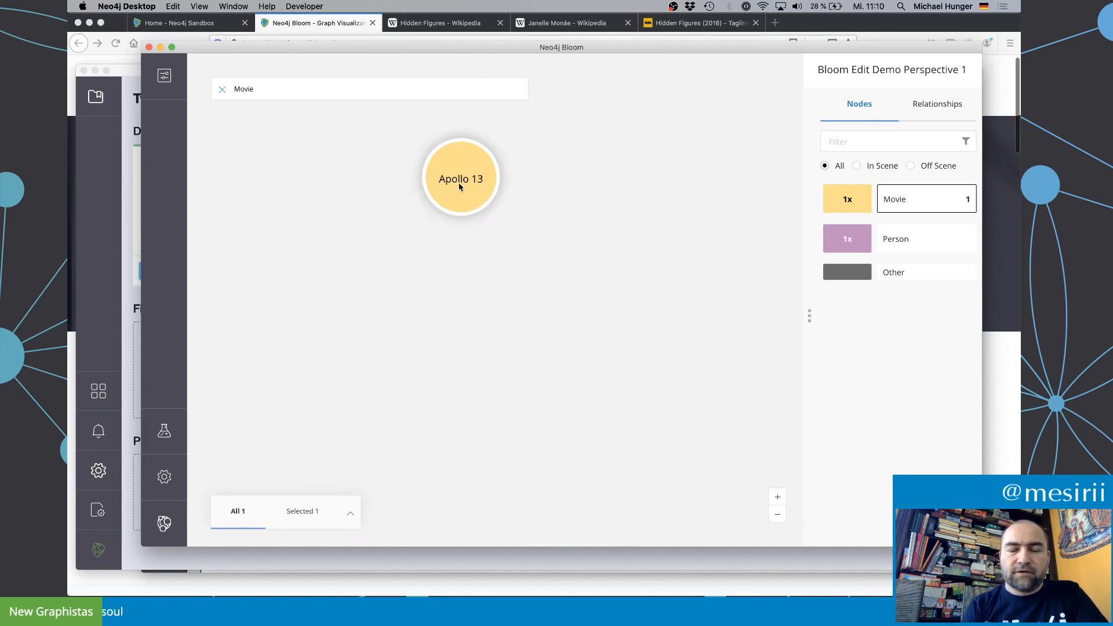
Step: Inspect the Apollo 13 node, set its tagline to "Houston, we have a problem. Solved.", and close the inspector
right_click(459, 185)
mouse_move(497, 281)
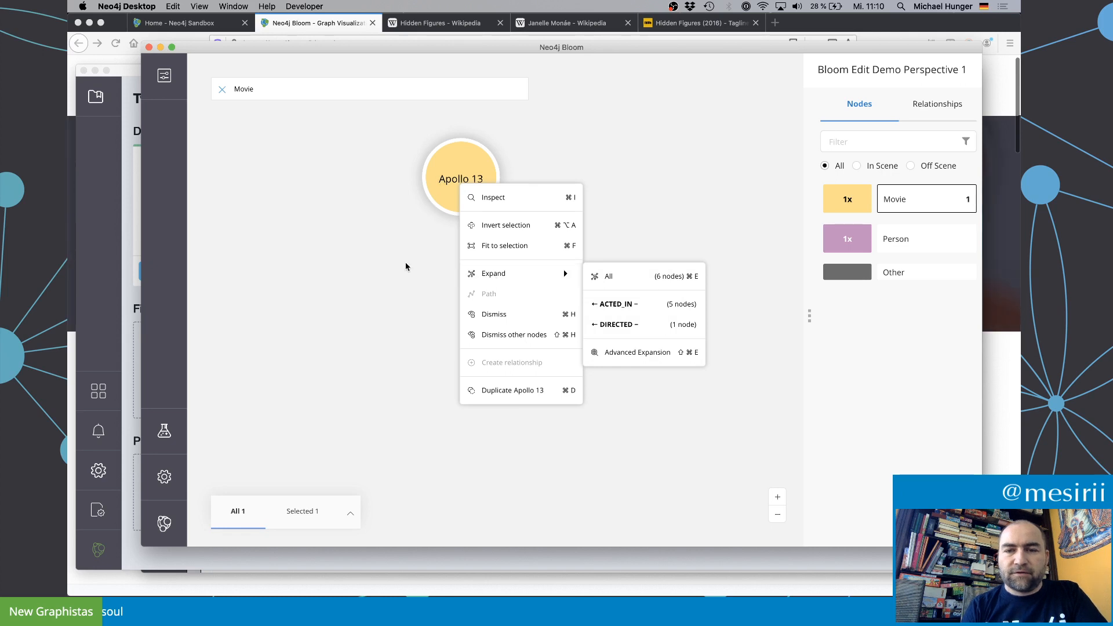
click(496, 196)
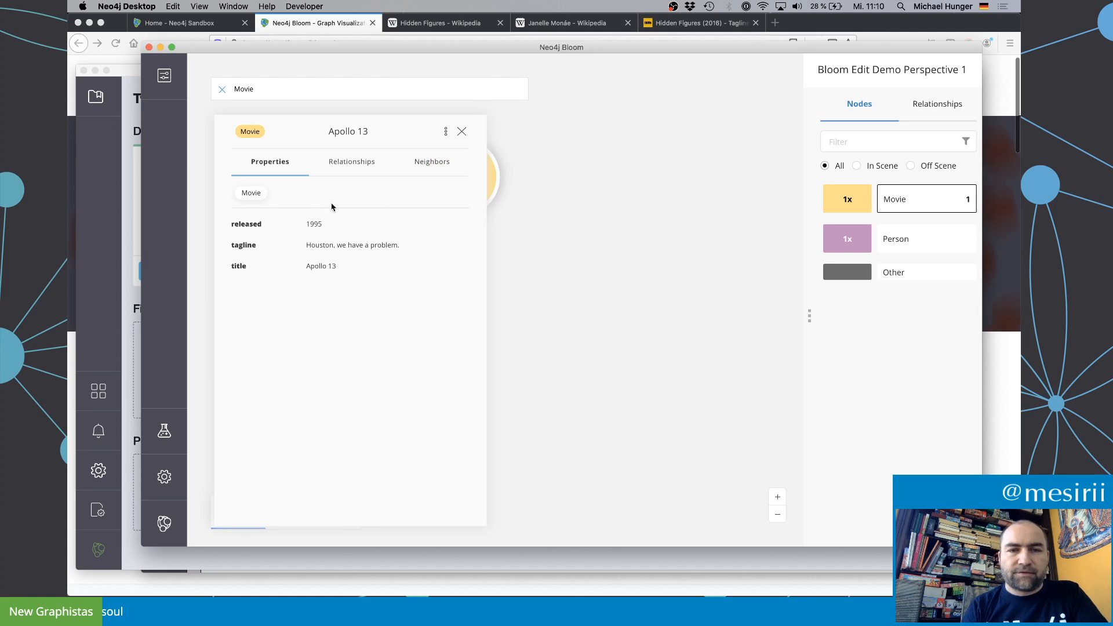
mouse_move(413, 194)
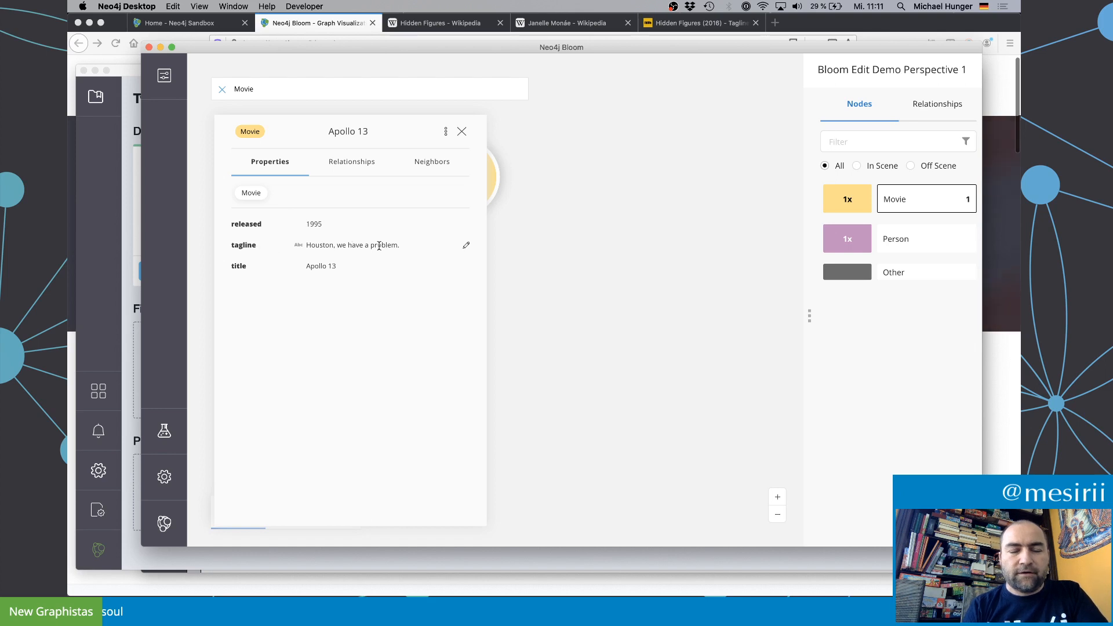
click(467, 248)
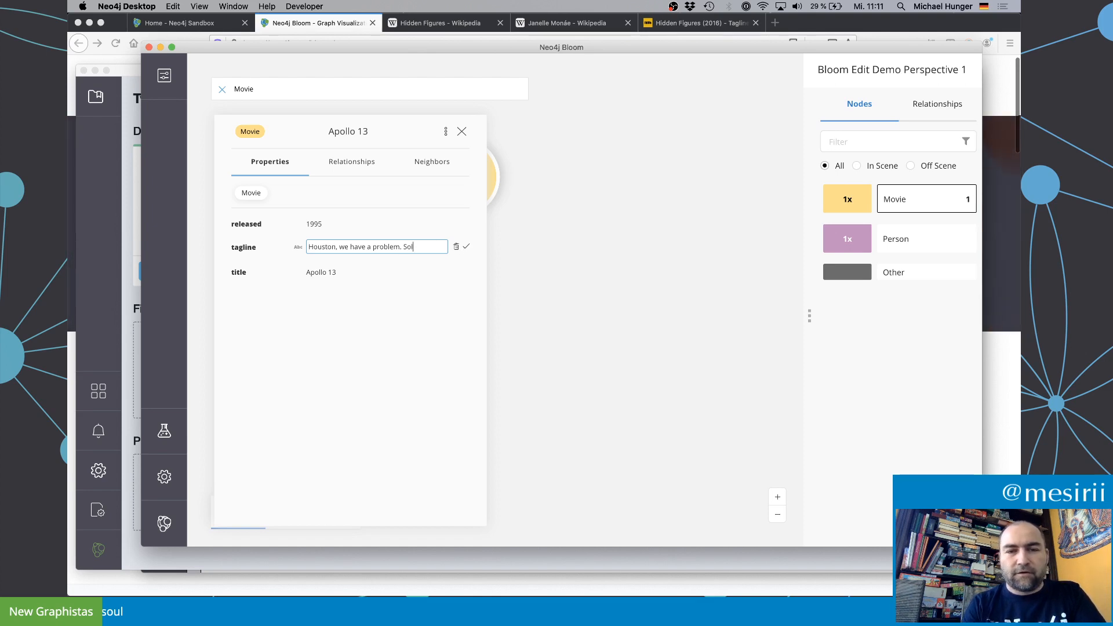
text(ved.)
click(465, 247)
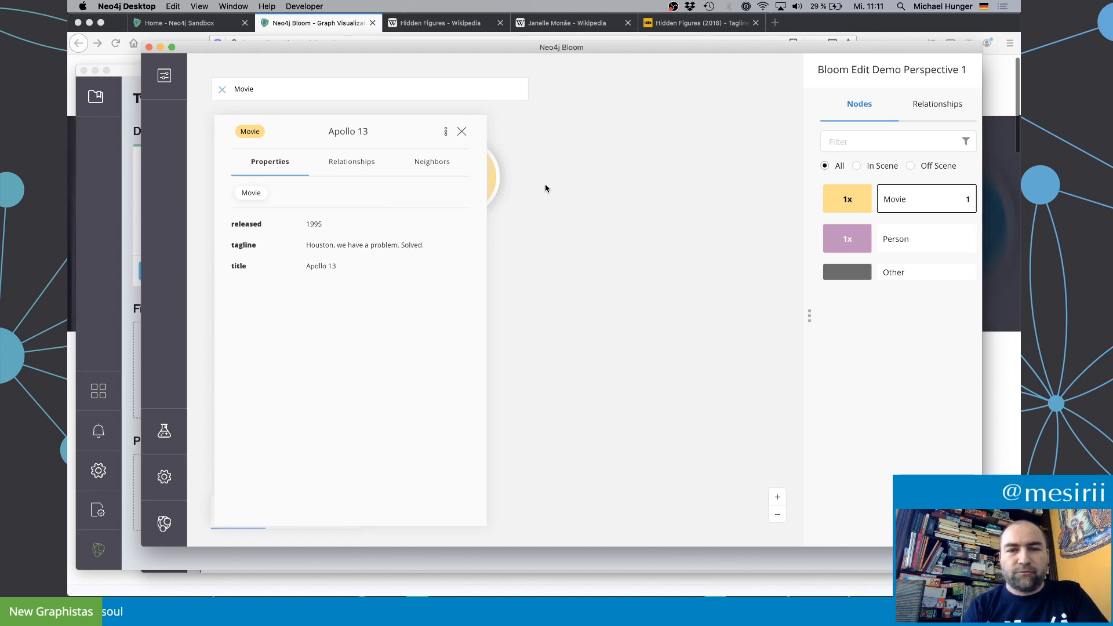
click(462, 133)
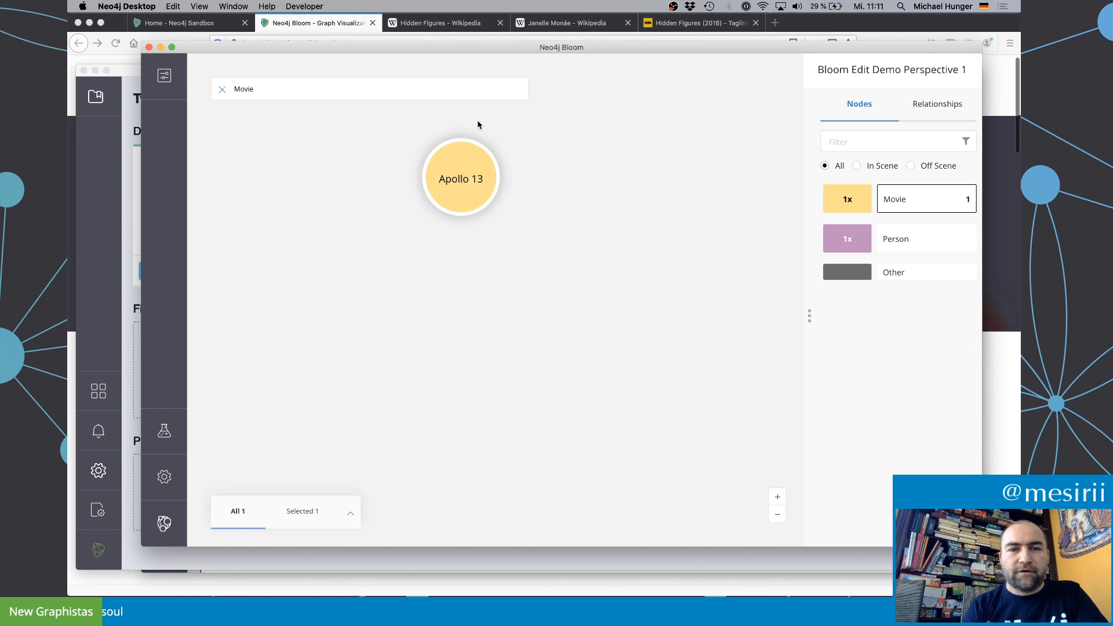
Step: Switch to Neo4j Browser, display 25 nodes with the Movie label, and look through them for Apollo 13
key(super+grave)
key(super+grave)
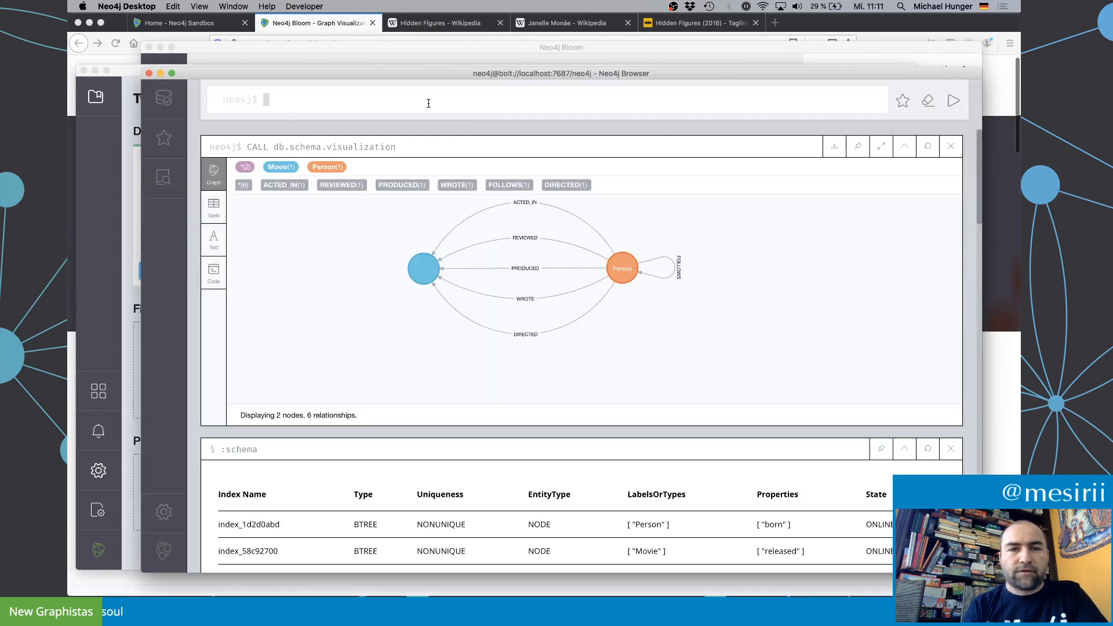
click(165, 100)
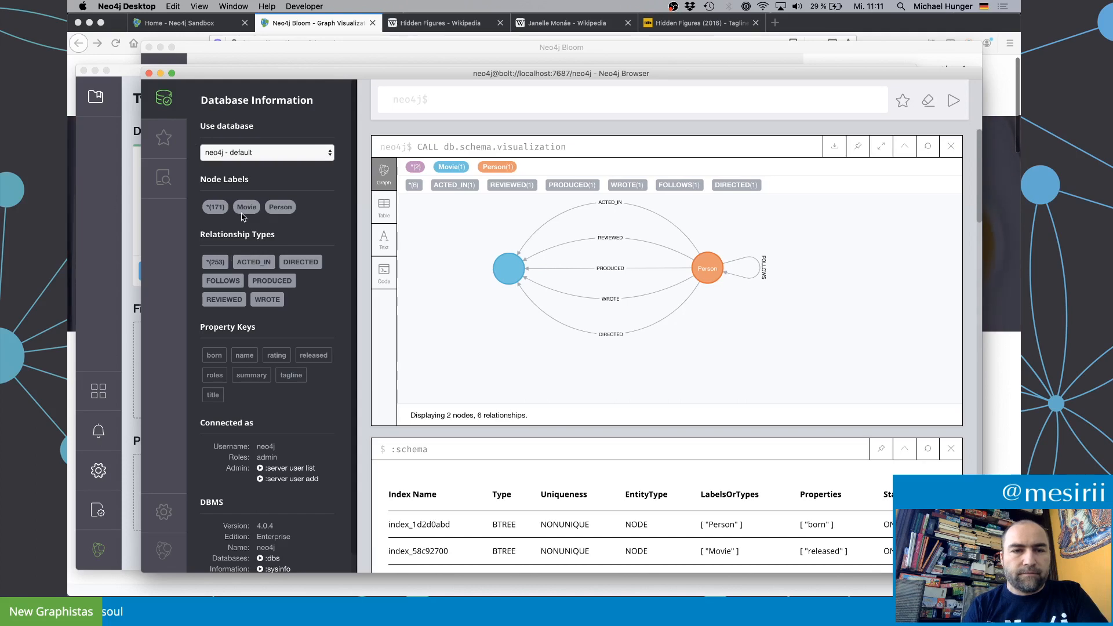
click(246, 207)
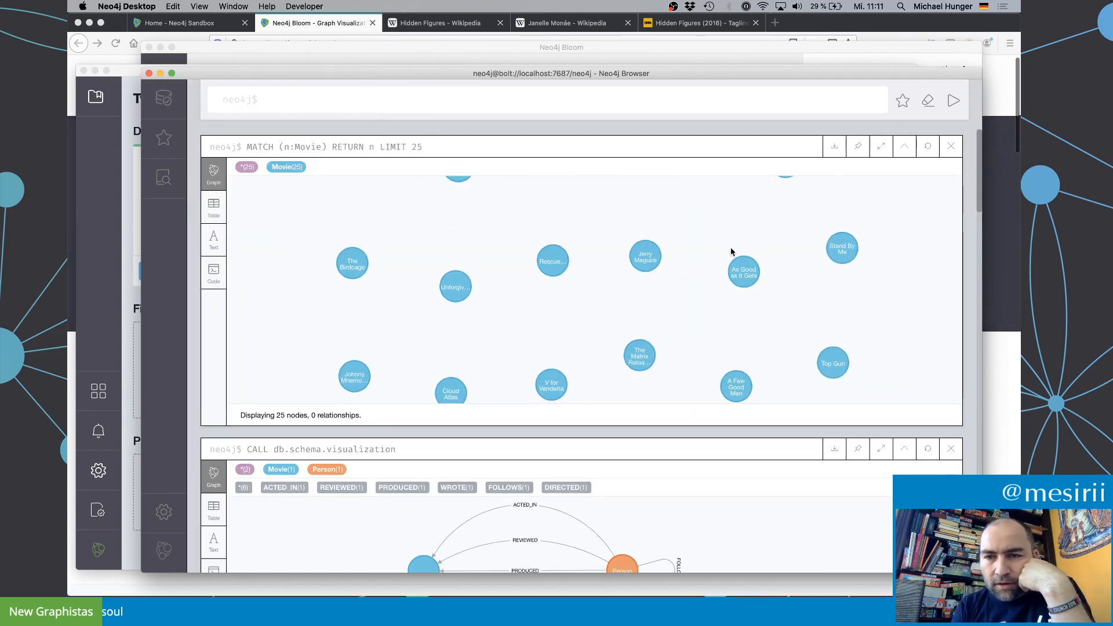
drag(741, 248, 685, 409)
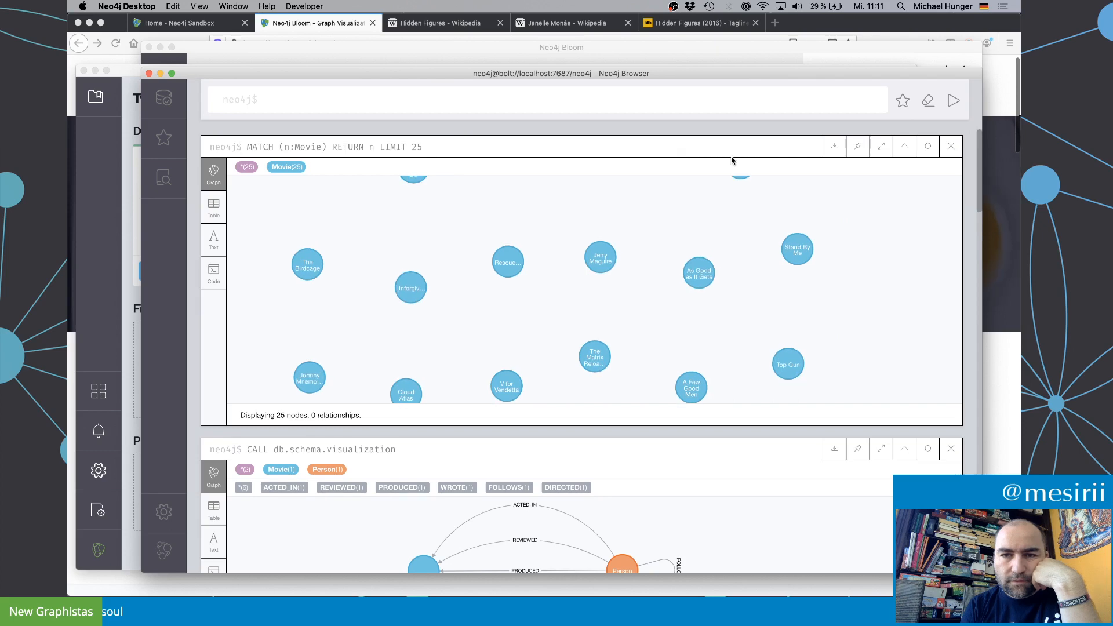
drag(850, 308, 858, 159)
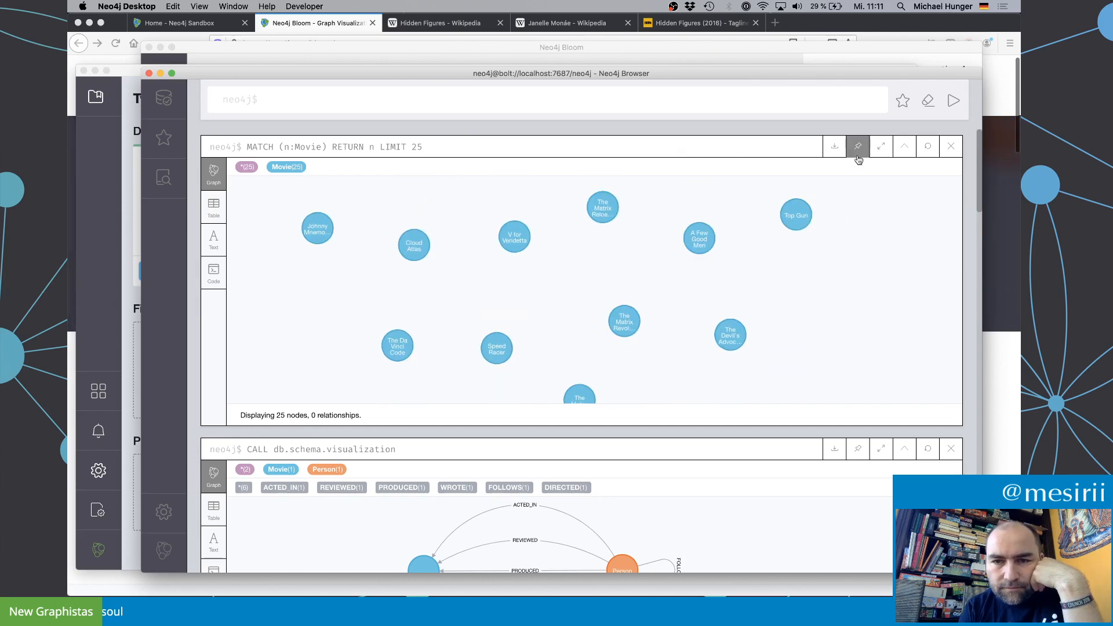
drag(730, 333, 715, 260)
Step: Run MATCH (n:Movie) where n.title contains "Apollo" RETURN n LIMIT 25 and show the Apollo 13 node's properties
click(498, 98)
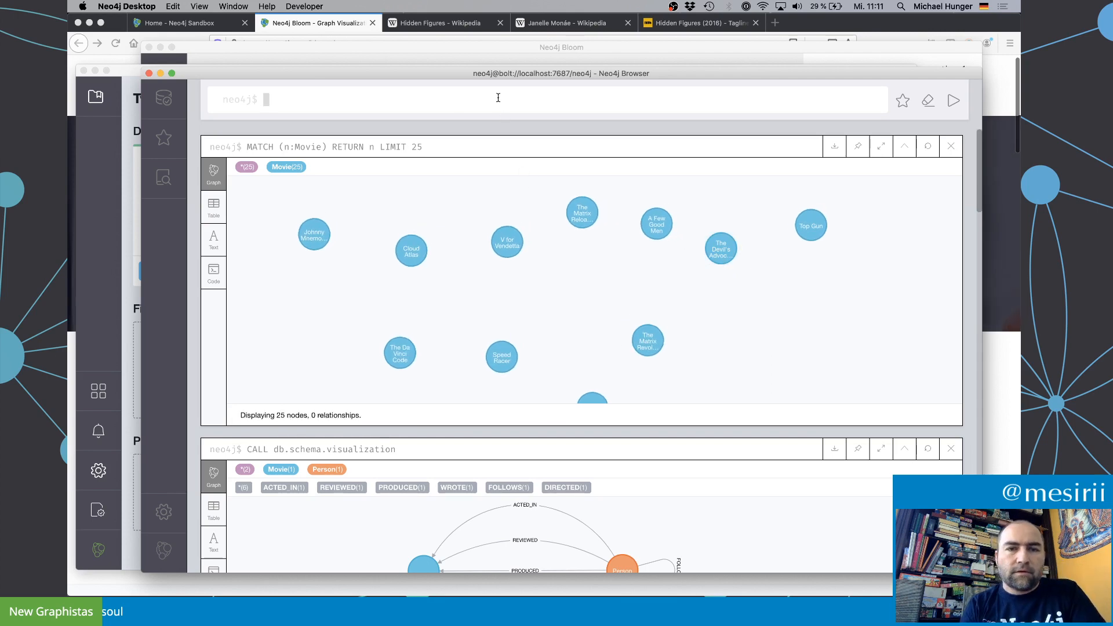
click(381, 149)
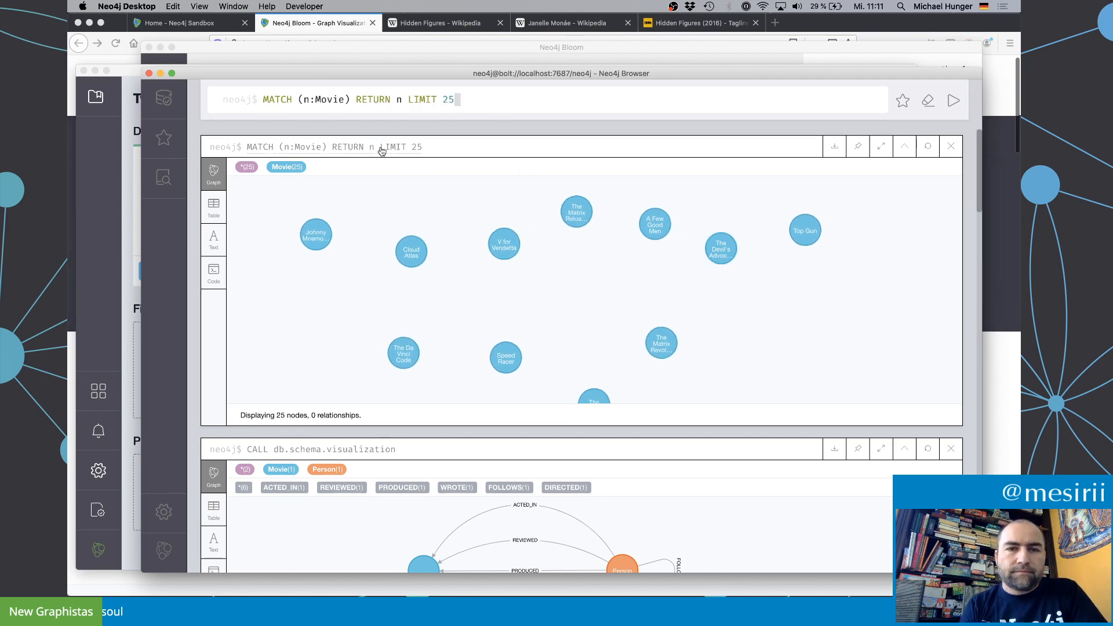
click(353, 100)
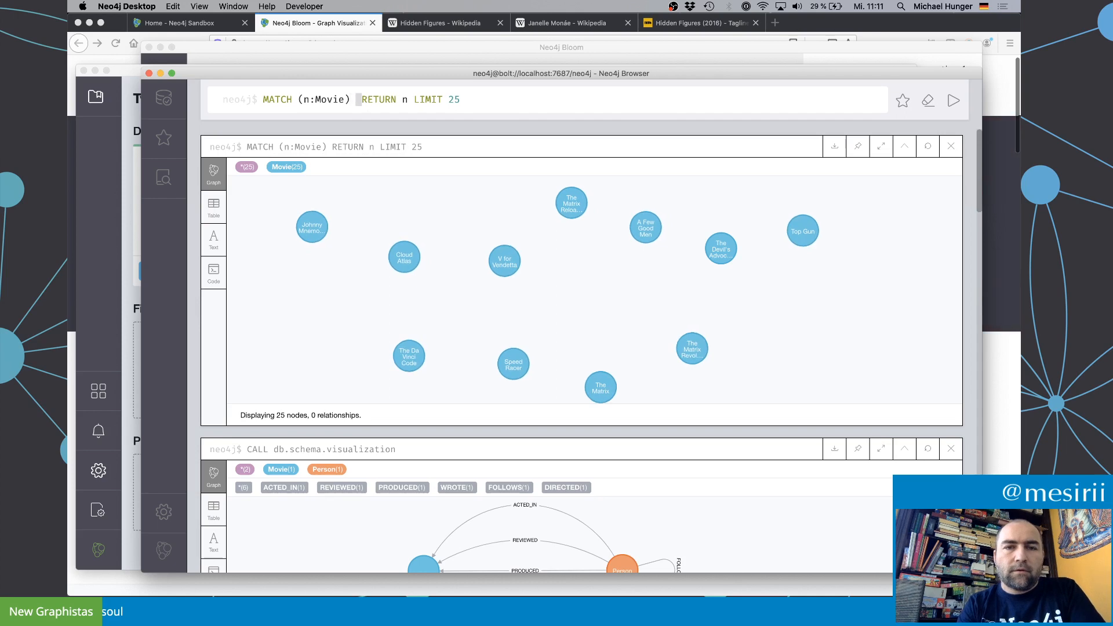
text(where n)
text(.title contains ")
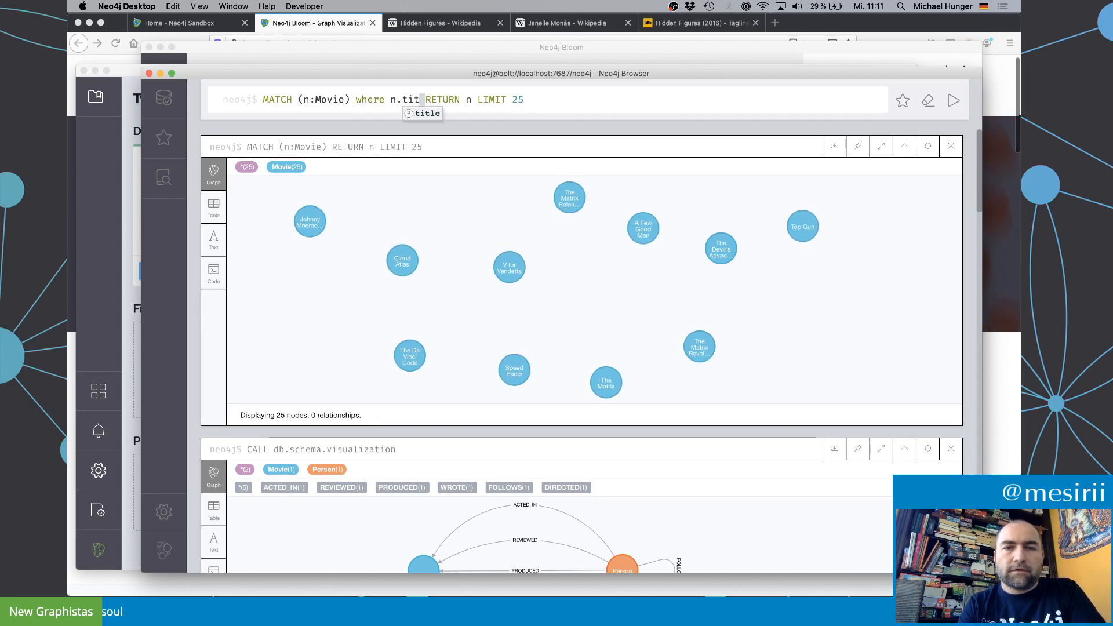
text(Apollo)
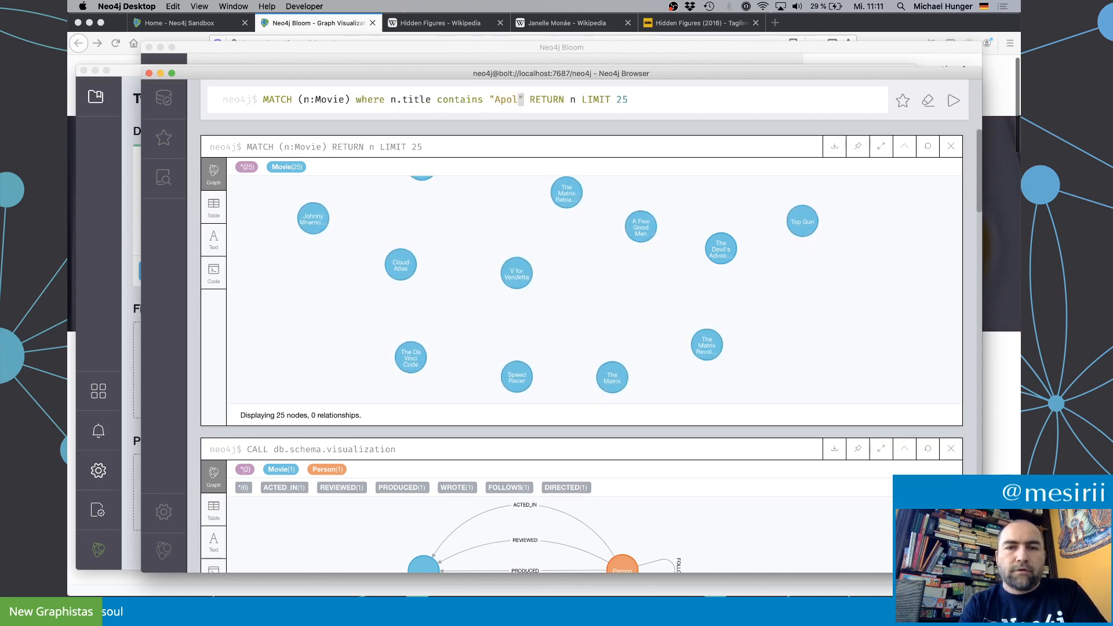
key(Return)
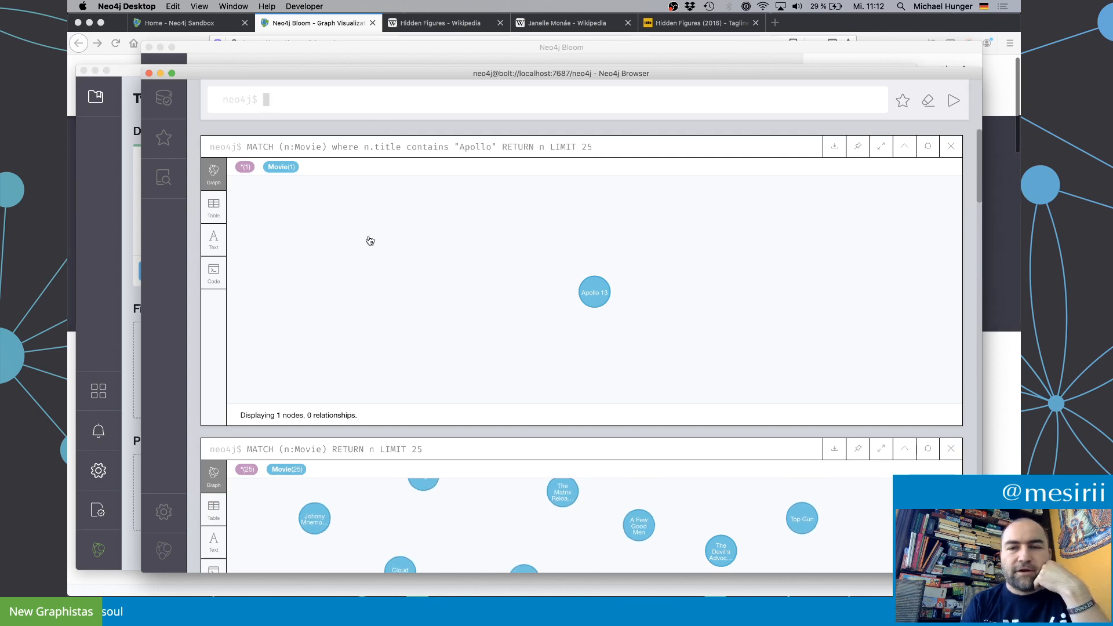
click(589, 296)
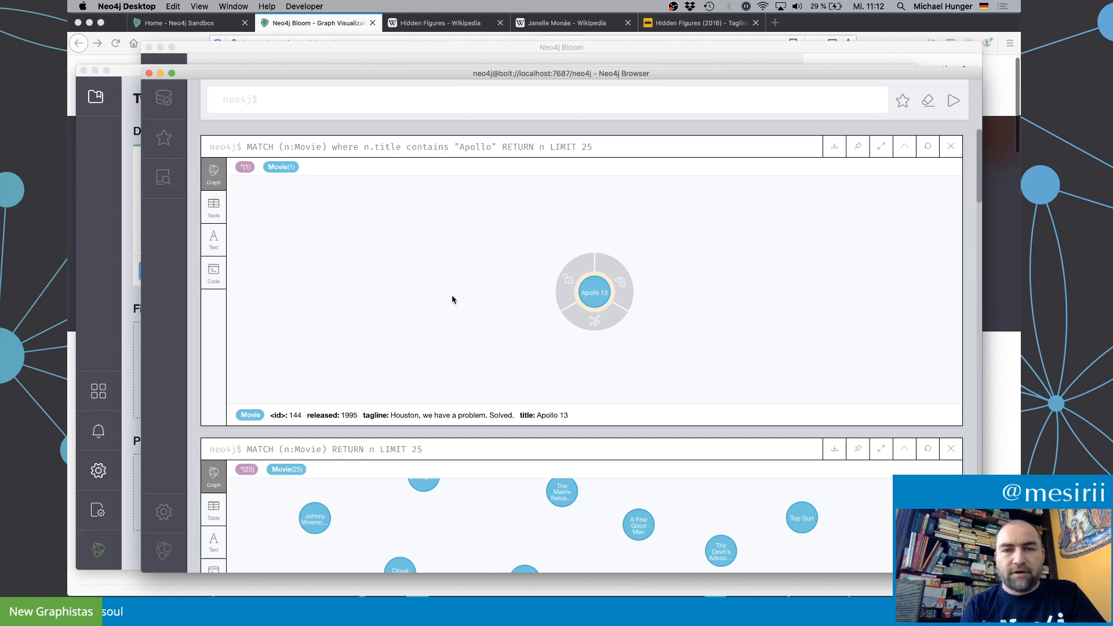
Step: Switch back to Neo4j Bloom and deselect the Apollo 13 node in the scene
key(super+Tab)
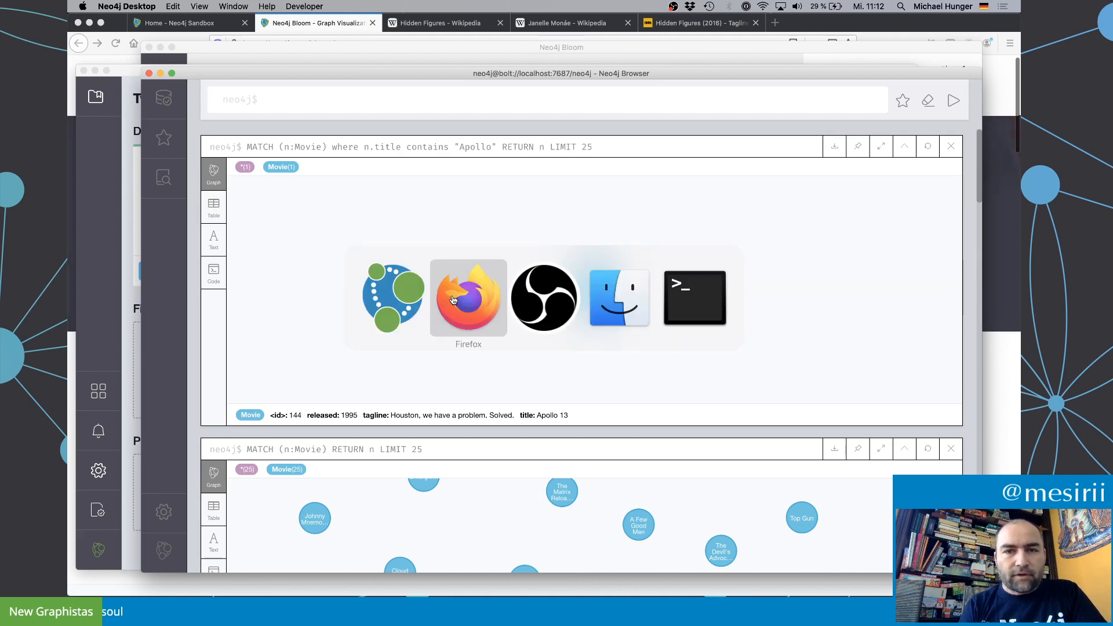
key(super+shift+Tab)
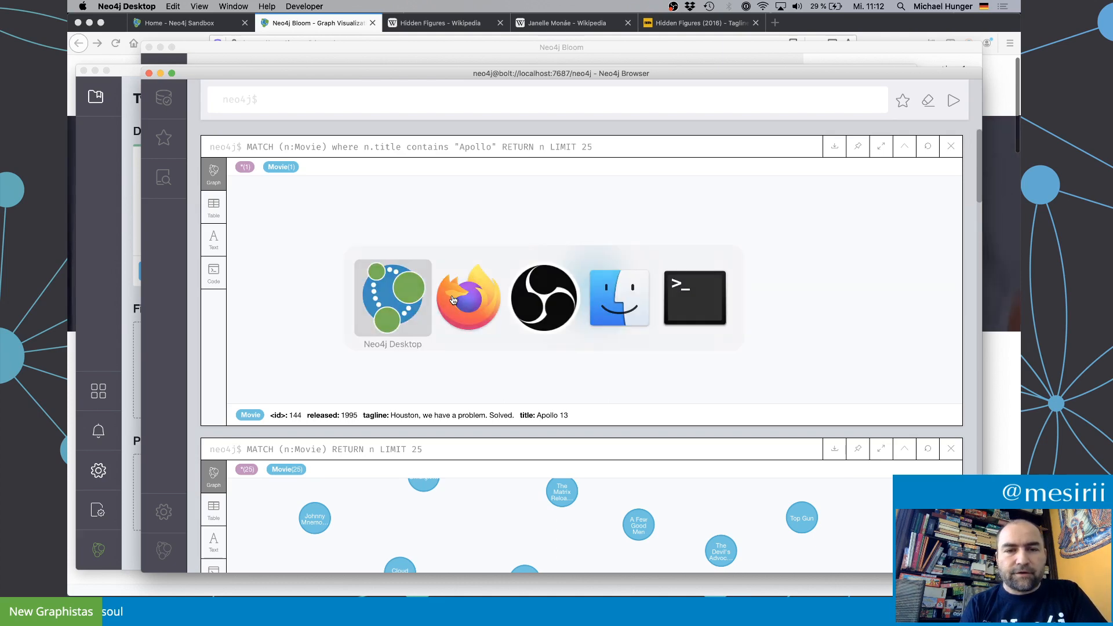
key(super+grave)
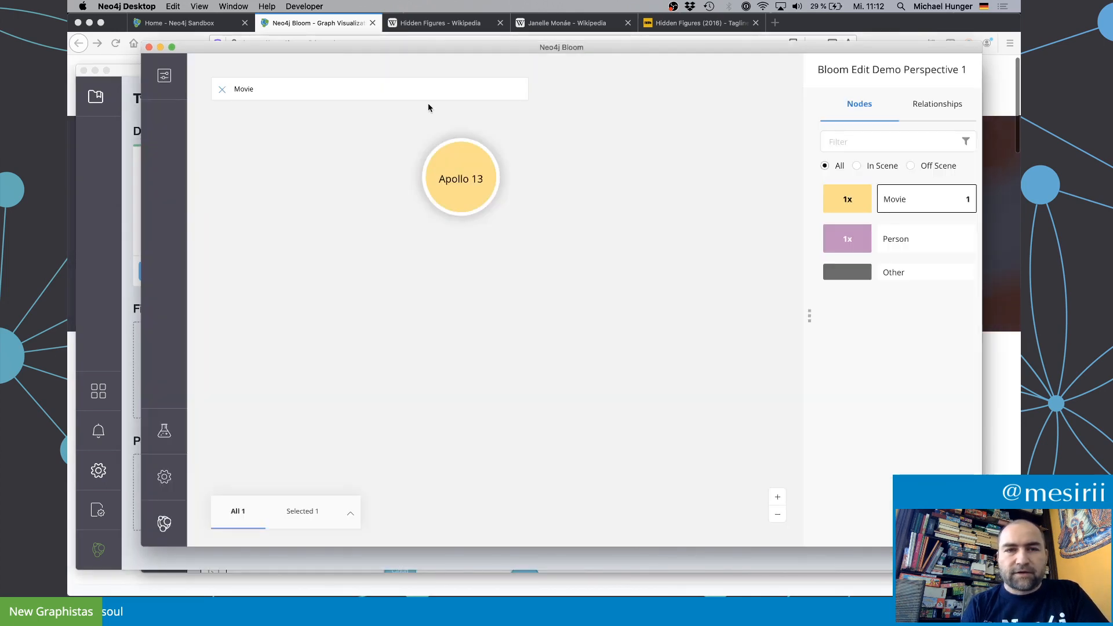
click(389, 89)
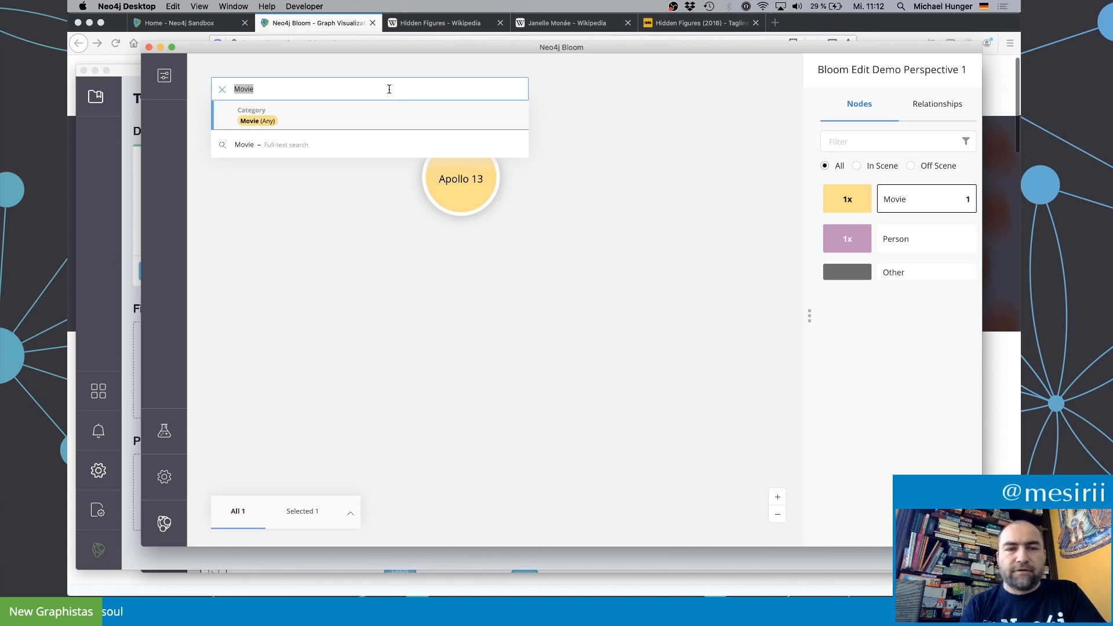
click(374, 256)
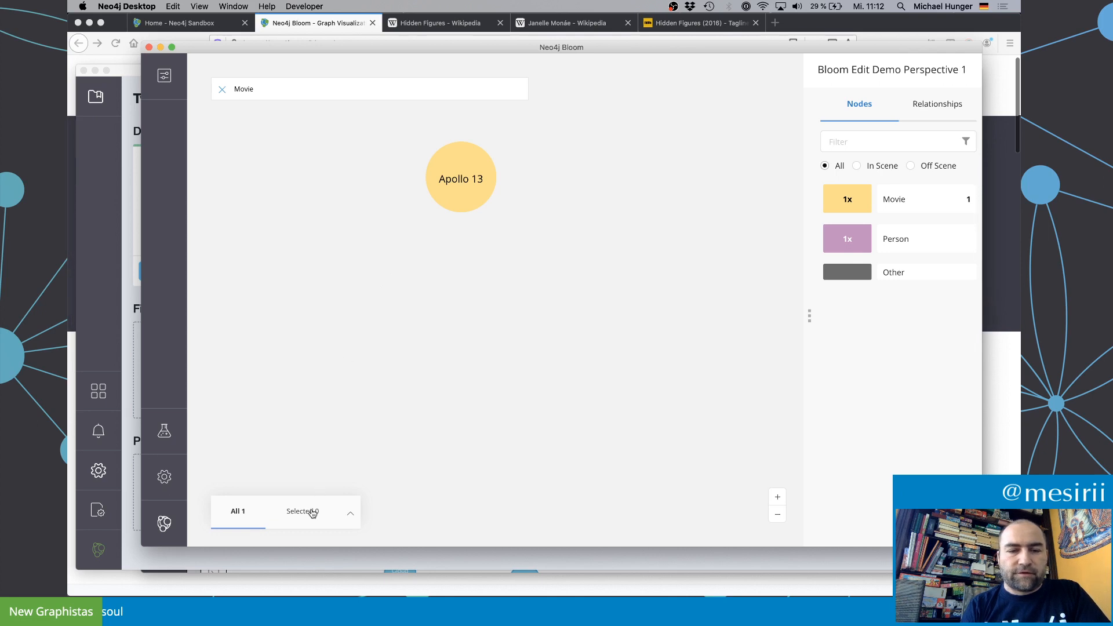
Step: Create a new node of the Movie category and place it below the Apollo 13 node
right_click(404, 264)
mouse_move(450, 373)
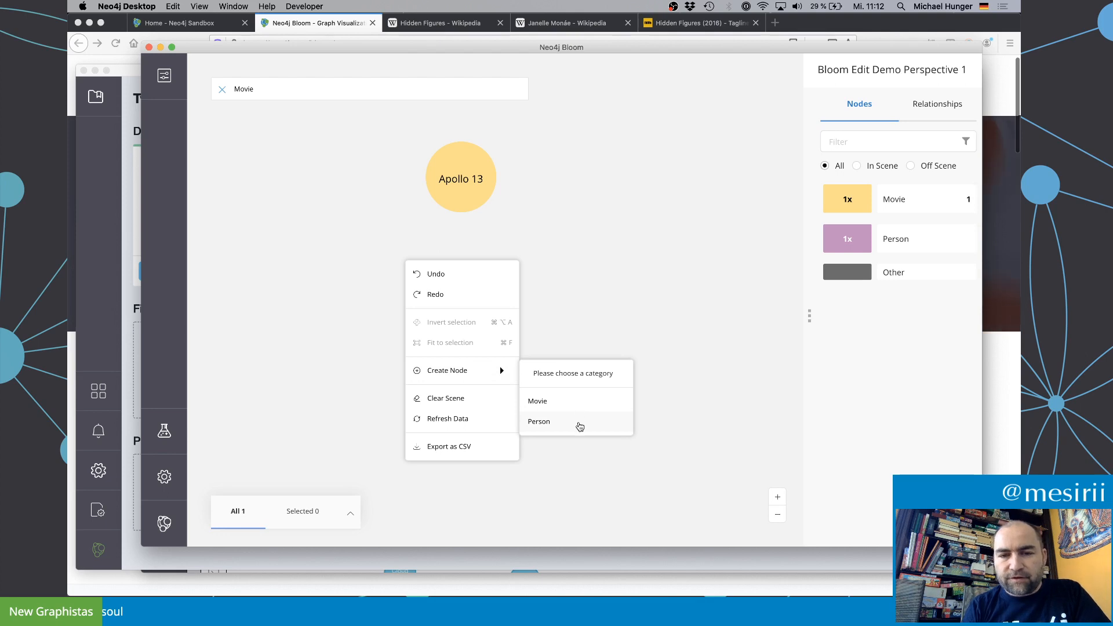
click(574, 404)
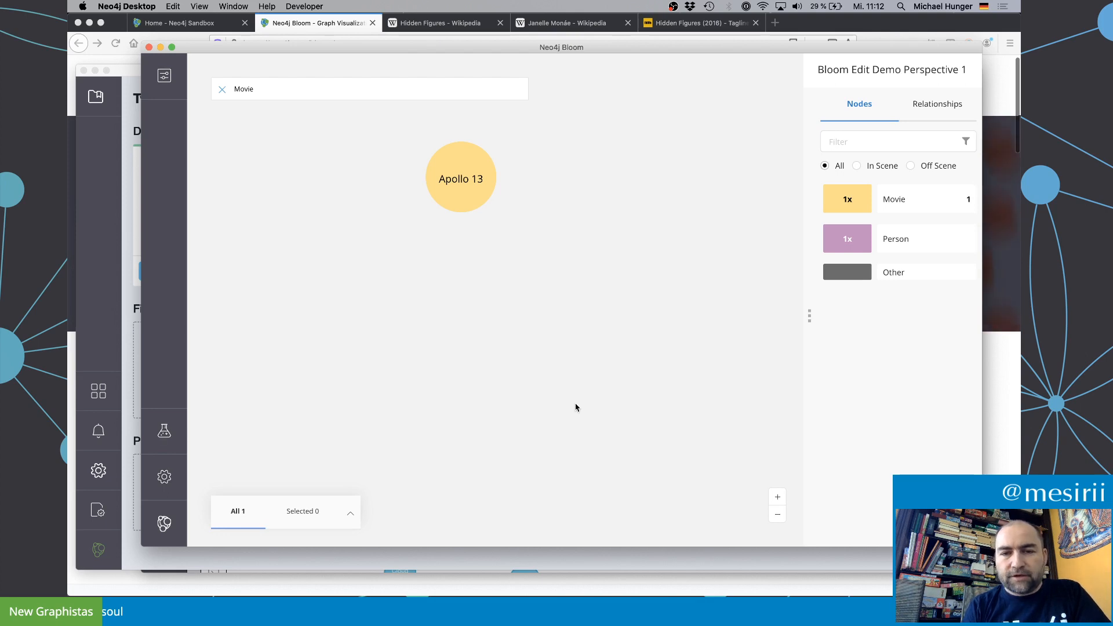
drag(671, 174, 497, 325)
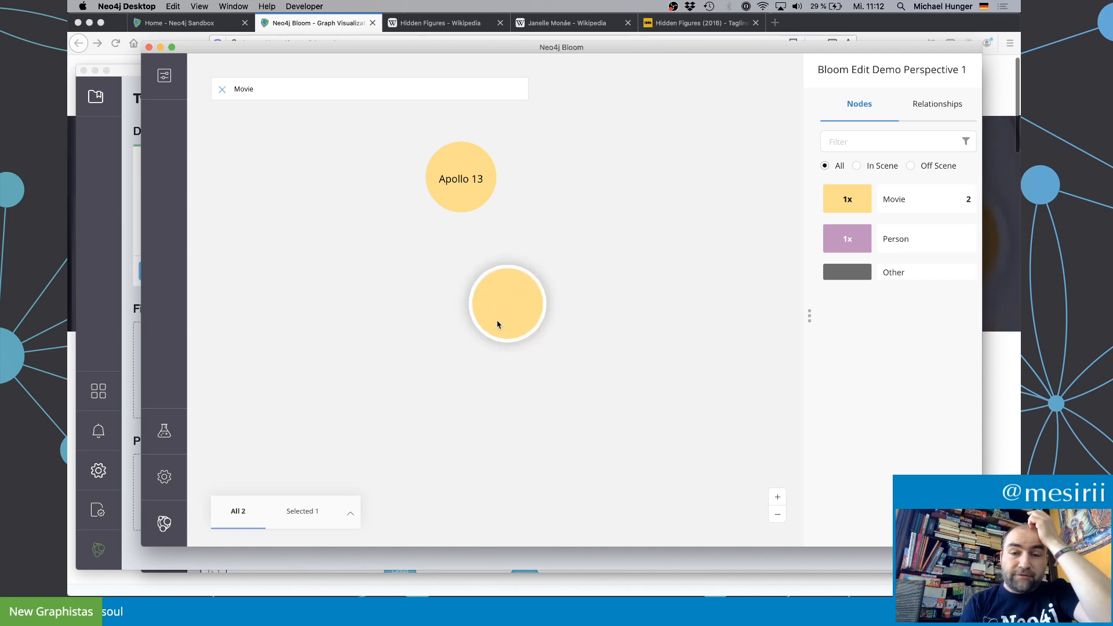
Step: Open the new Movie node for editing and add a title property with the value Hidden Figures
double_click(511, 293)
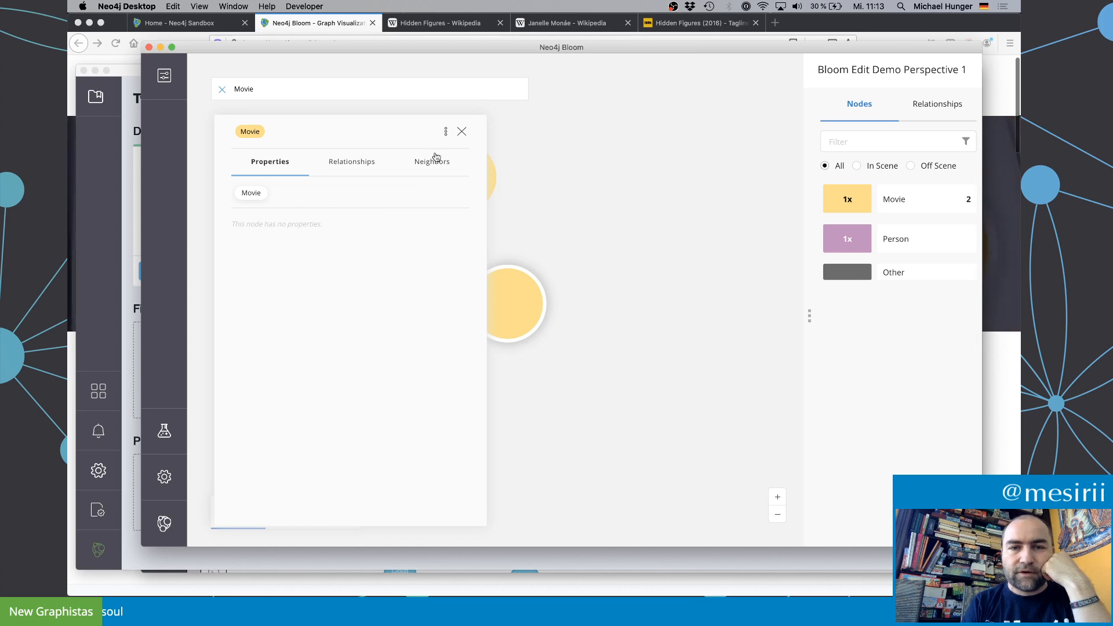
click(445, 132)
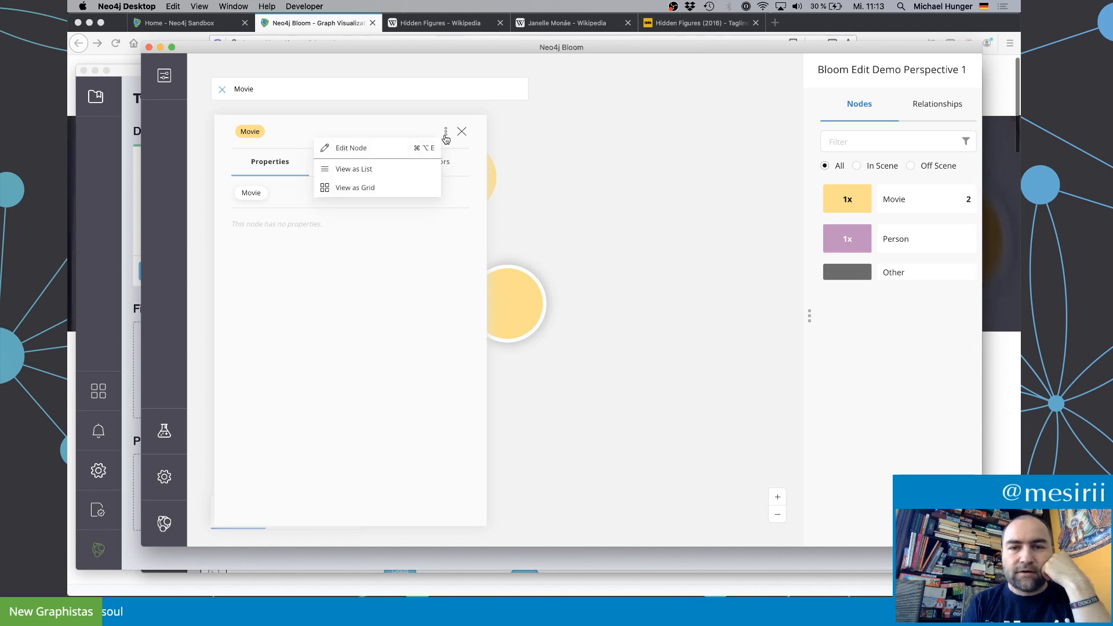
click(389, 150)
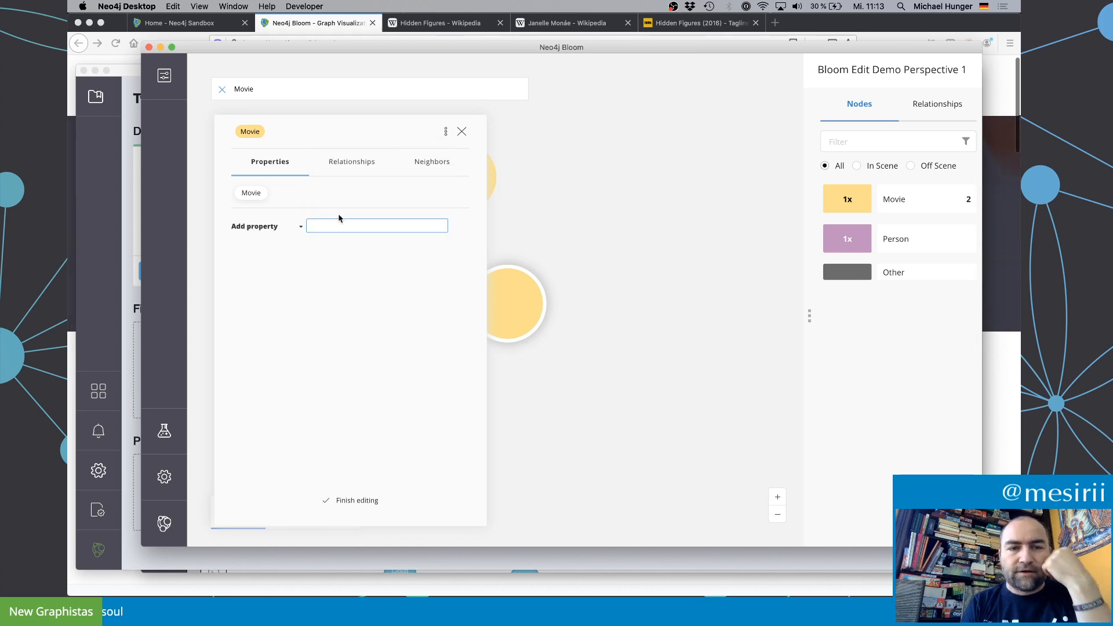
click(291, 226)
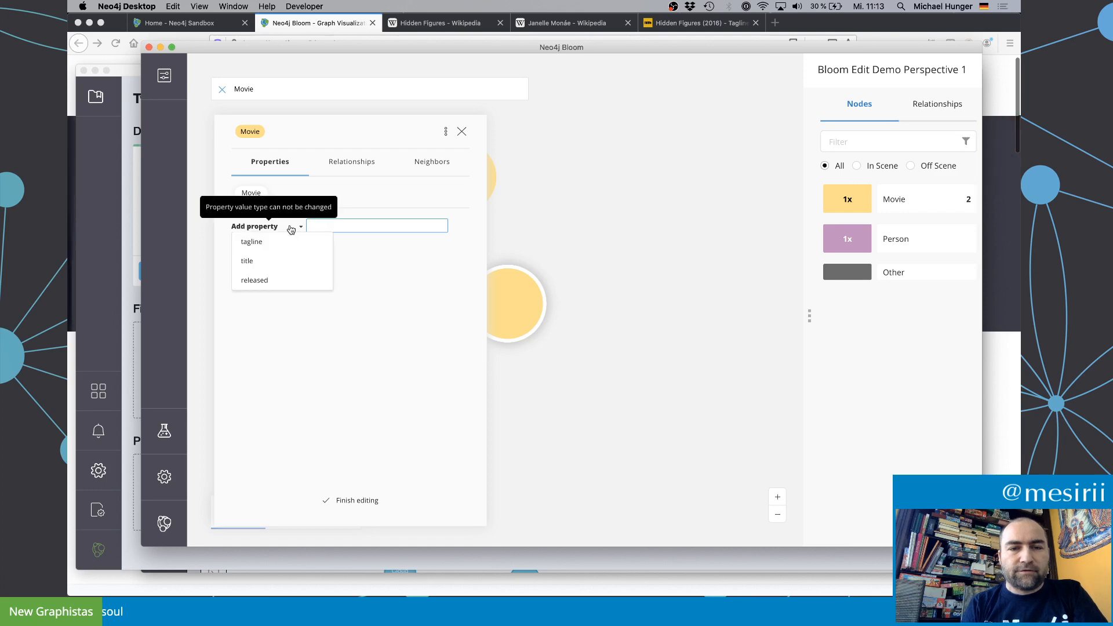
click(277, 261)
Step: Switch to Firefox, look up the film's release date in the Hidden Figures Wikipedia article, and return to Neo4j Bloom
key(super+Tab)
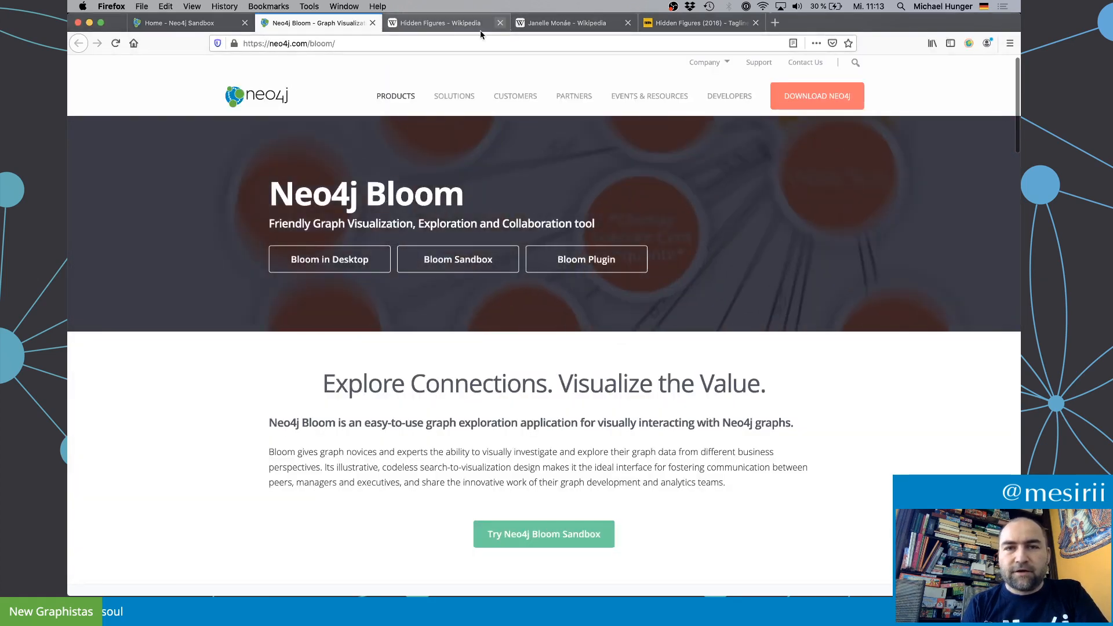
click(442, 25)
scroll(707, 217, up, 20)
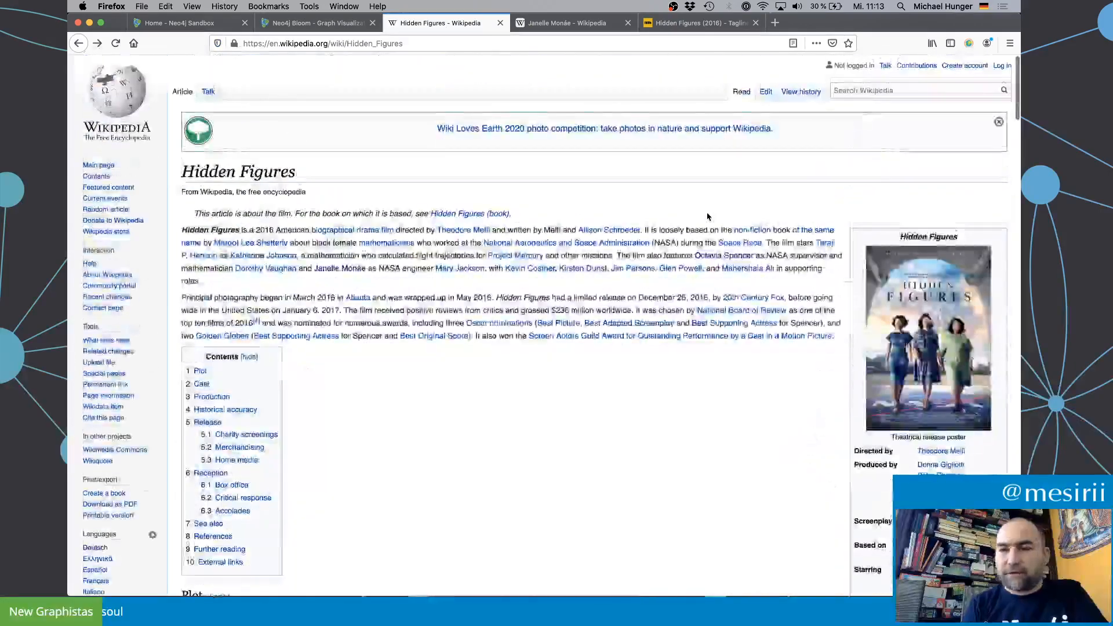
scroll(707, 217, down, 3)
scroll(707, 216, down, 4)
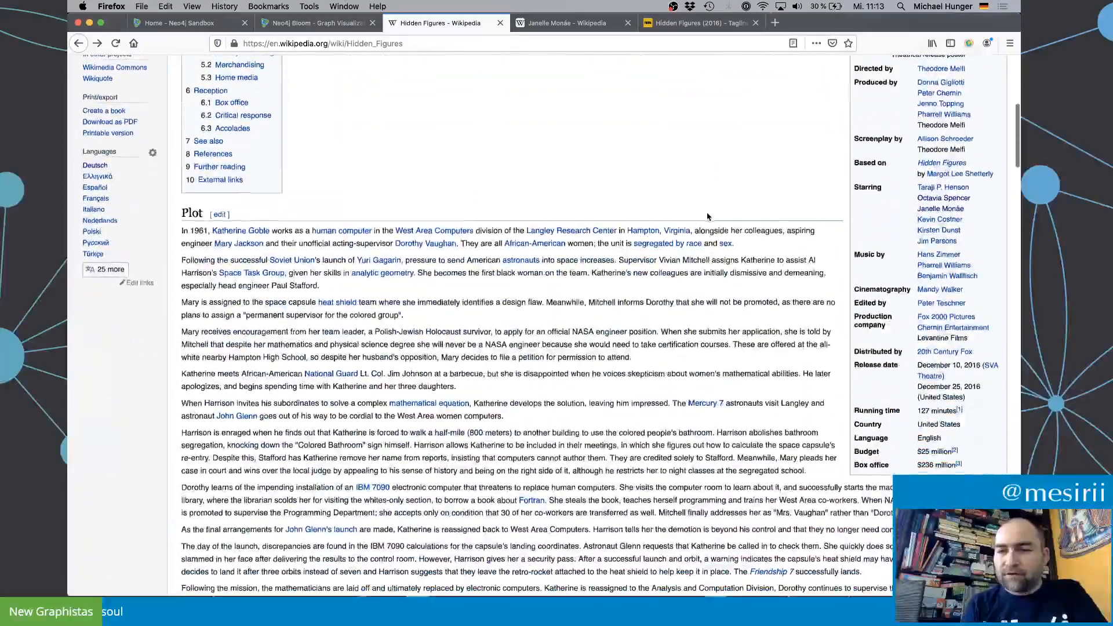
scroll(722, 302, down, 2)
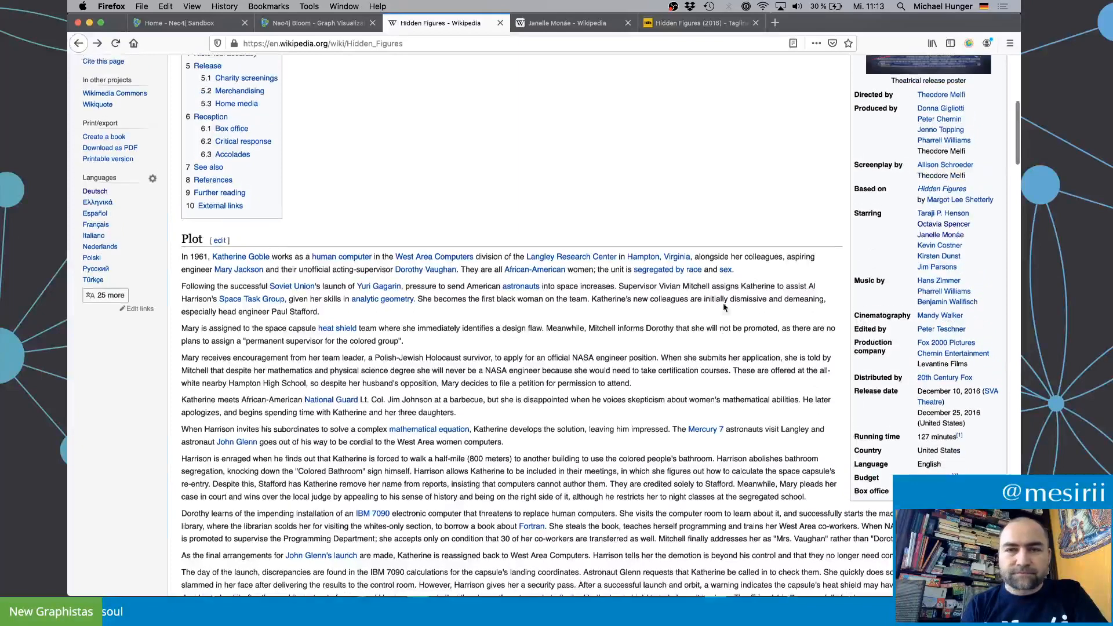
key(super+Tab)
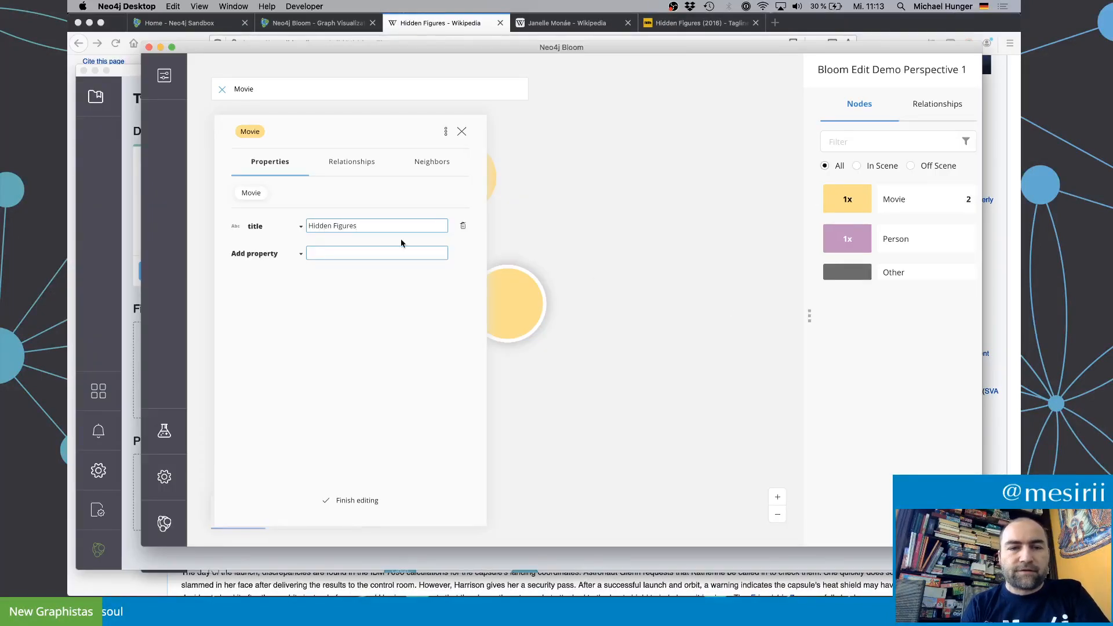
Step: Add a released property with the value 2016 to the Hidden Figures movie node
click(279, 254)
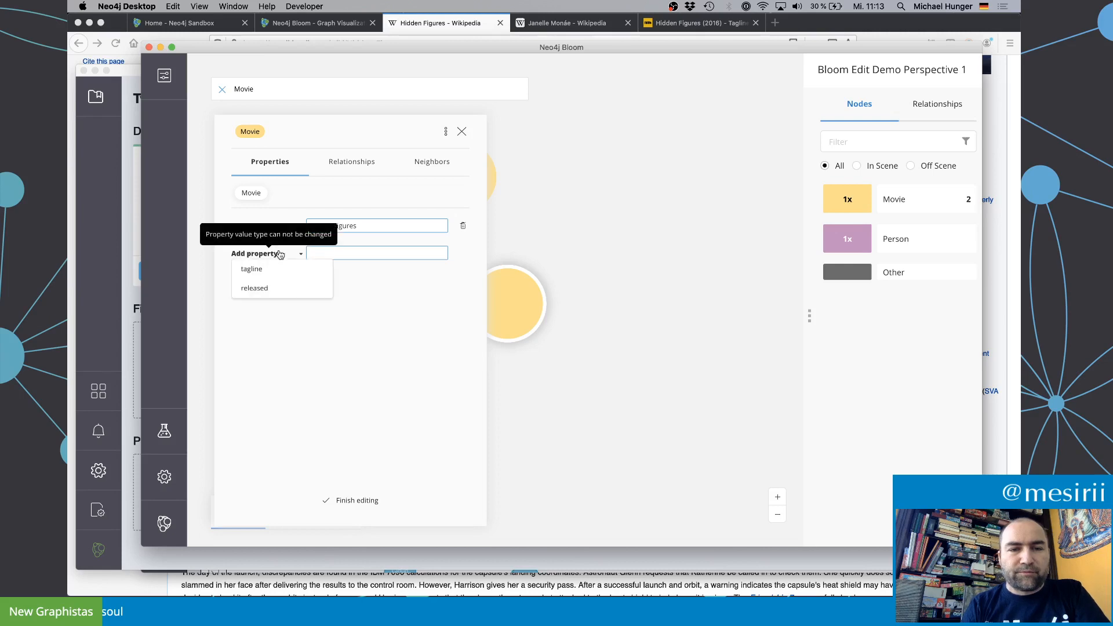
click(259, 288)
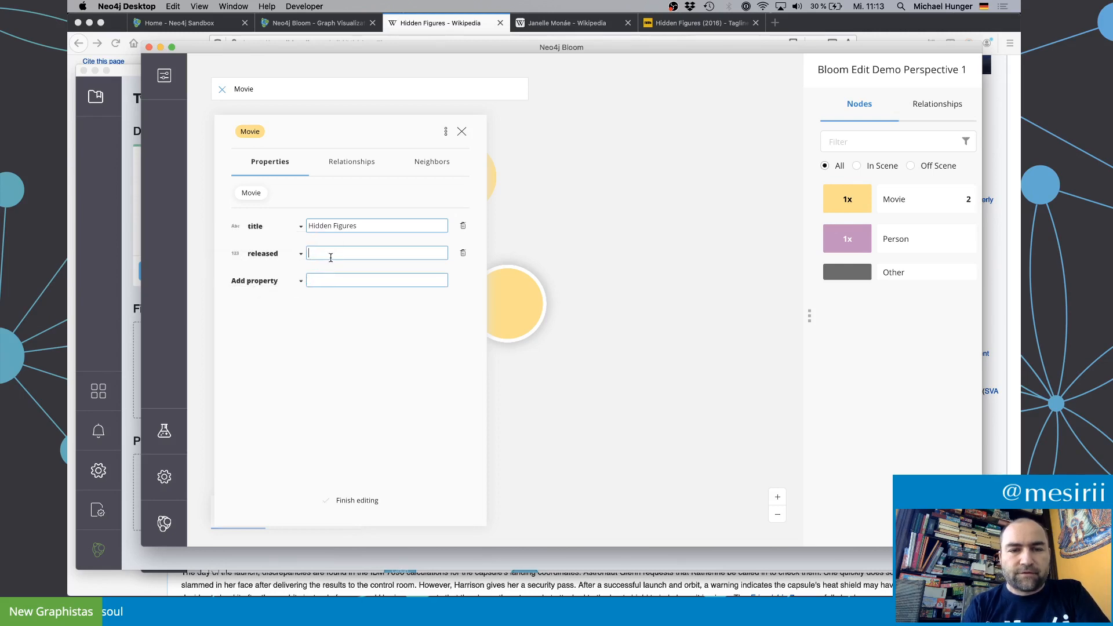
text(2016)
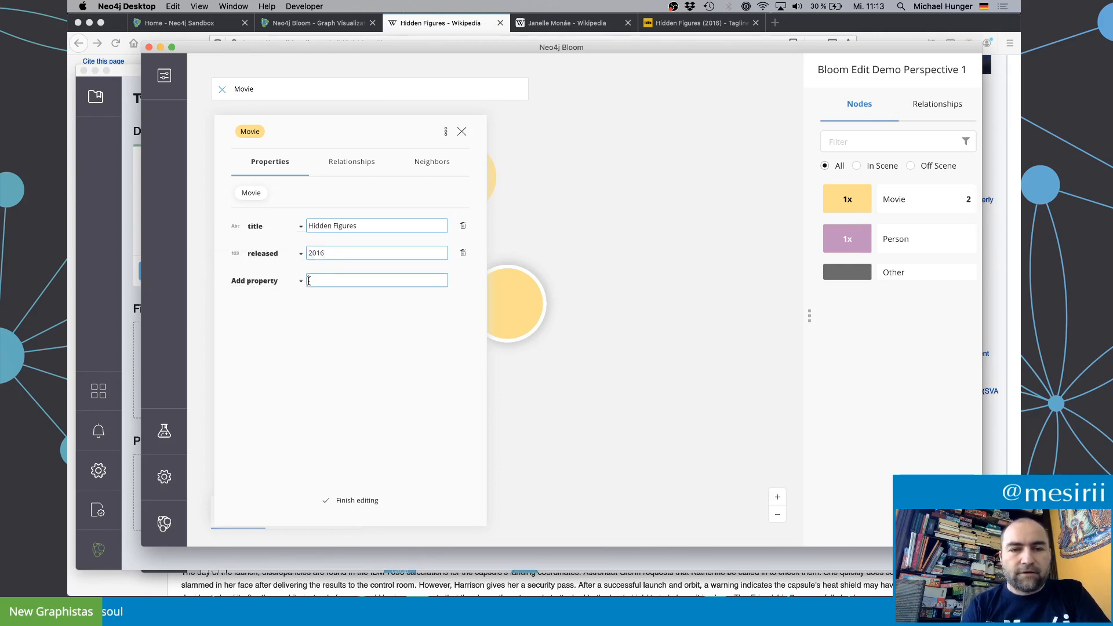
Step: Add a tagline property with the text "Genius has no race. Strength has no gender. Courage has no limit." copied from the IMDb taglines page in Firefox
click(277, 281)
click(273, 299)
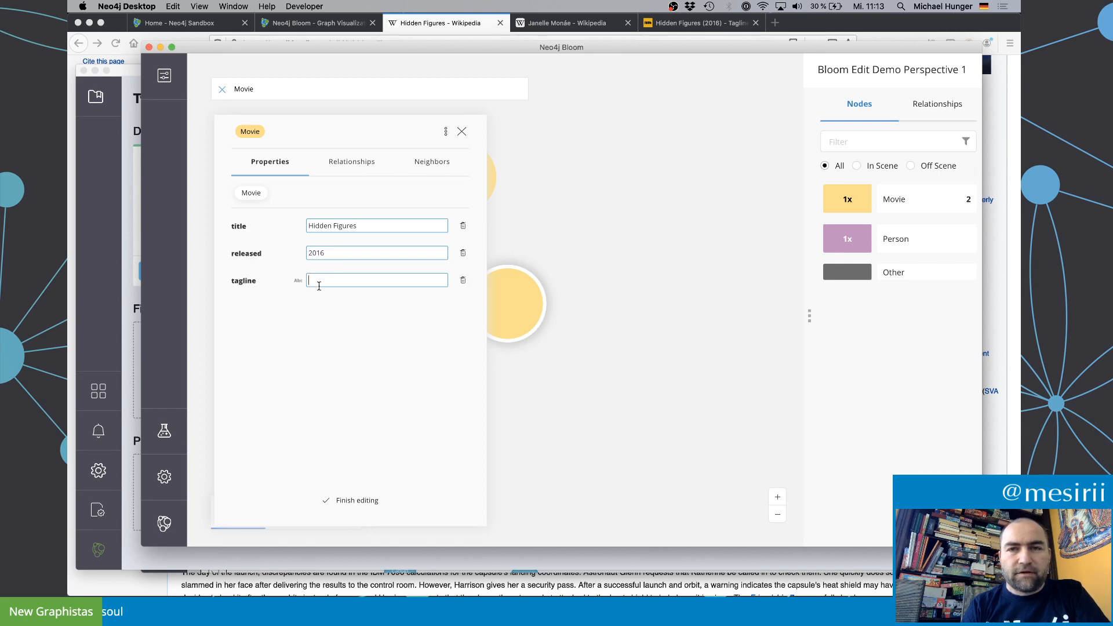
click(669, 21)
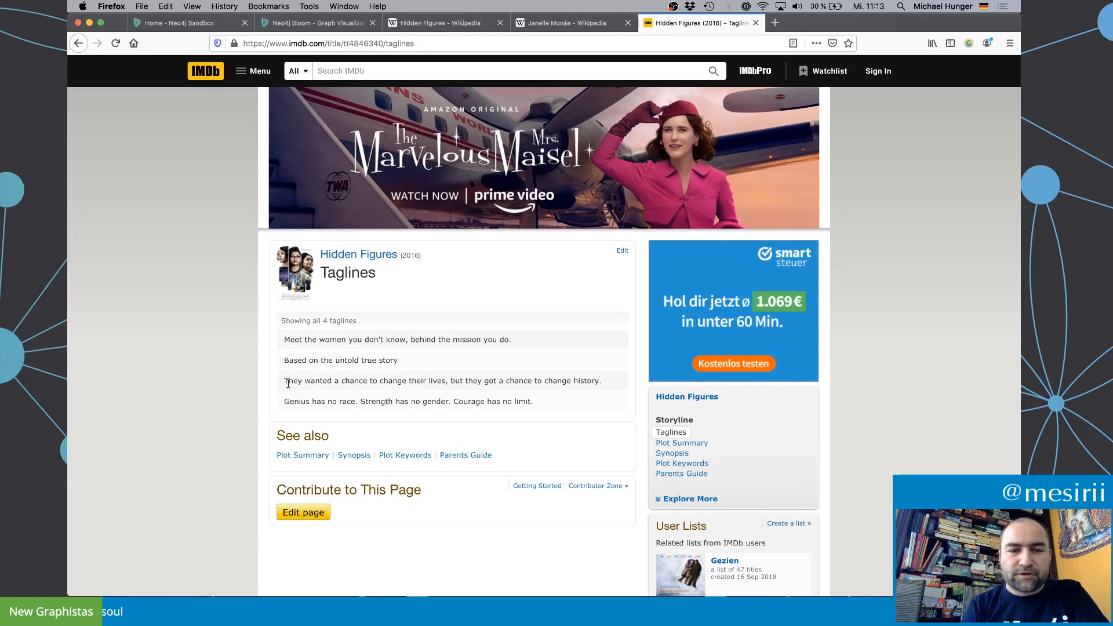
drag(284, 402, 541, 404)
key(super+c)
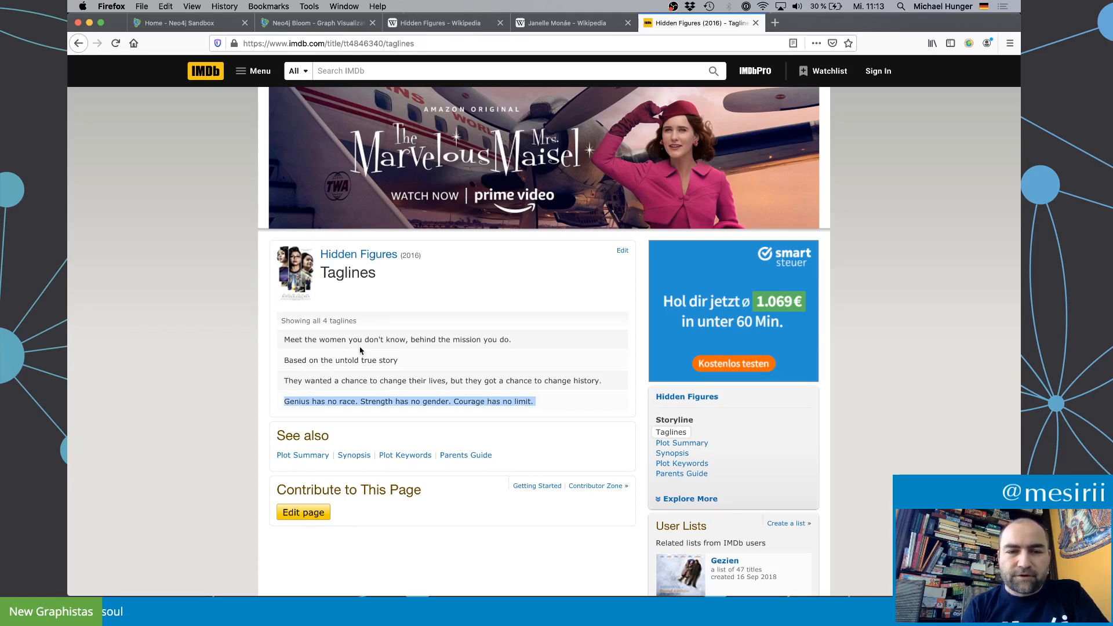
click(162, 364)
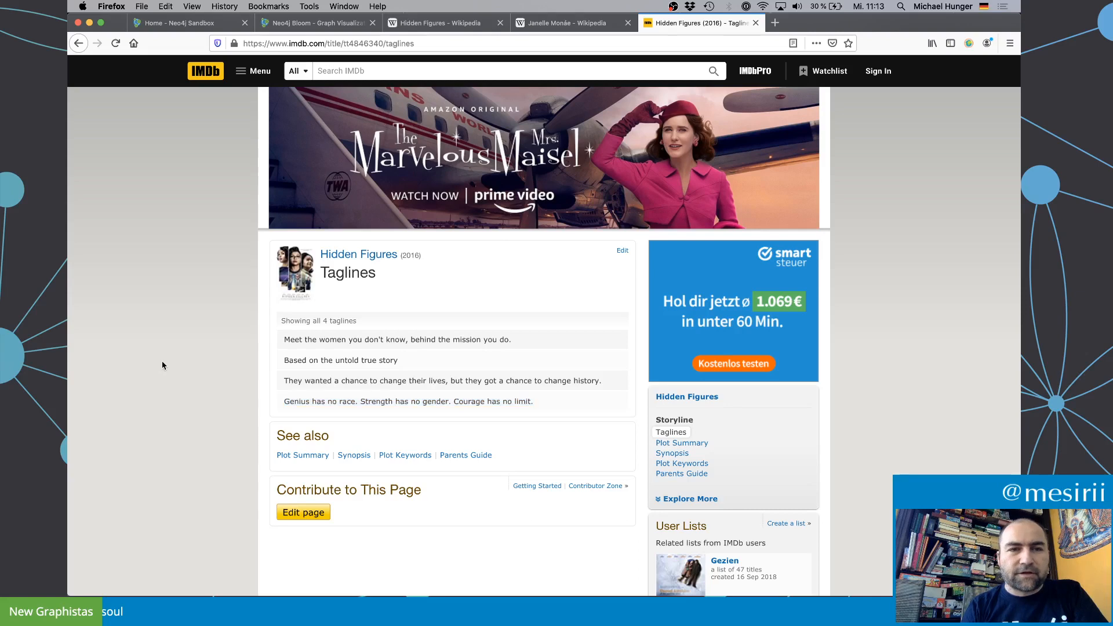
key(super+Tab)
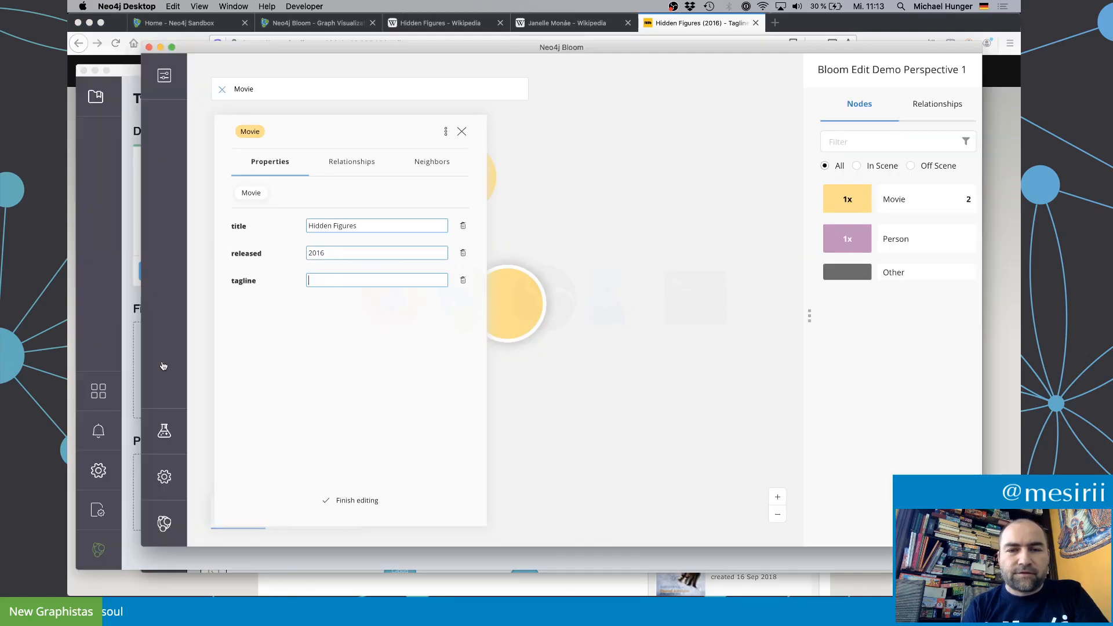
key(super+v)
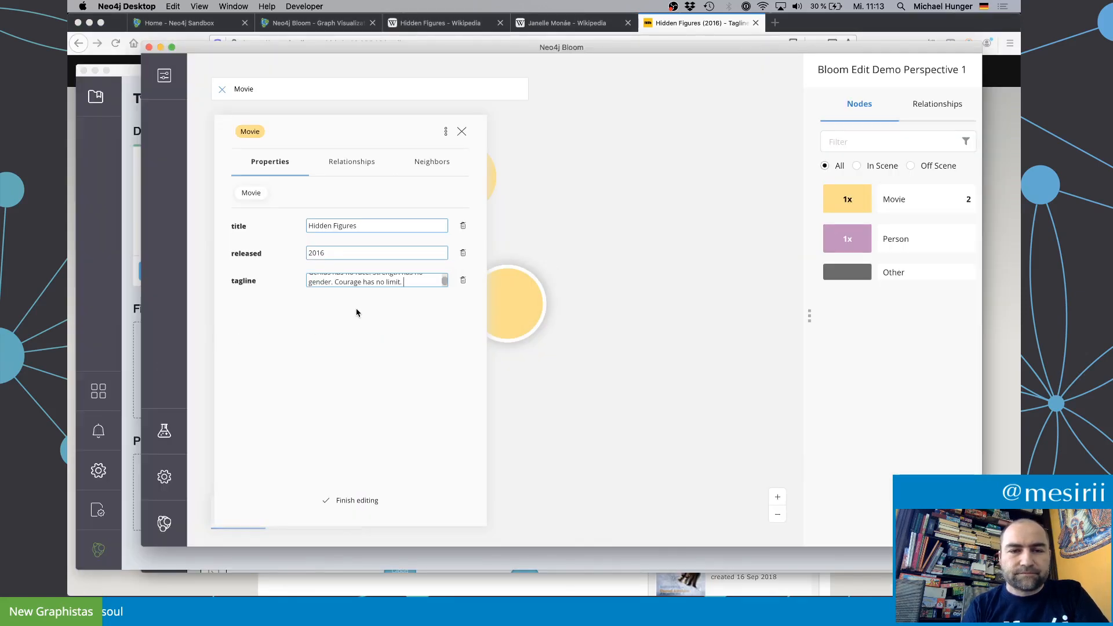
Step: Finish editing the Hidden Figures node, then close and reopen its details
click(348, 502)
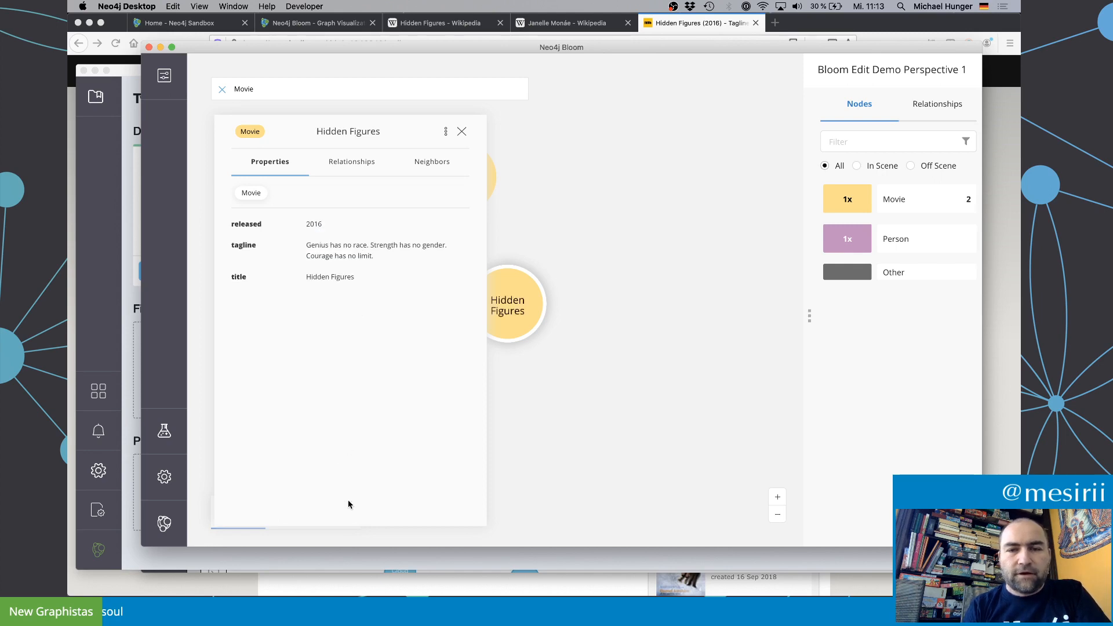
click(461, 133)
double_click(508, 305)
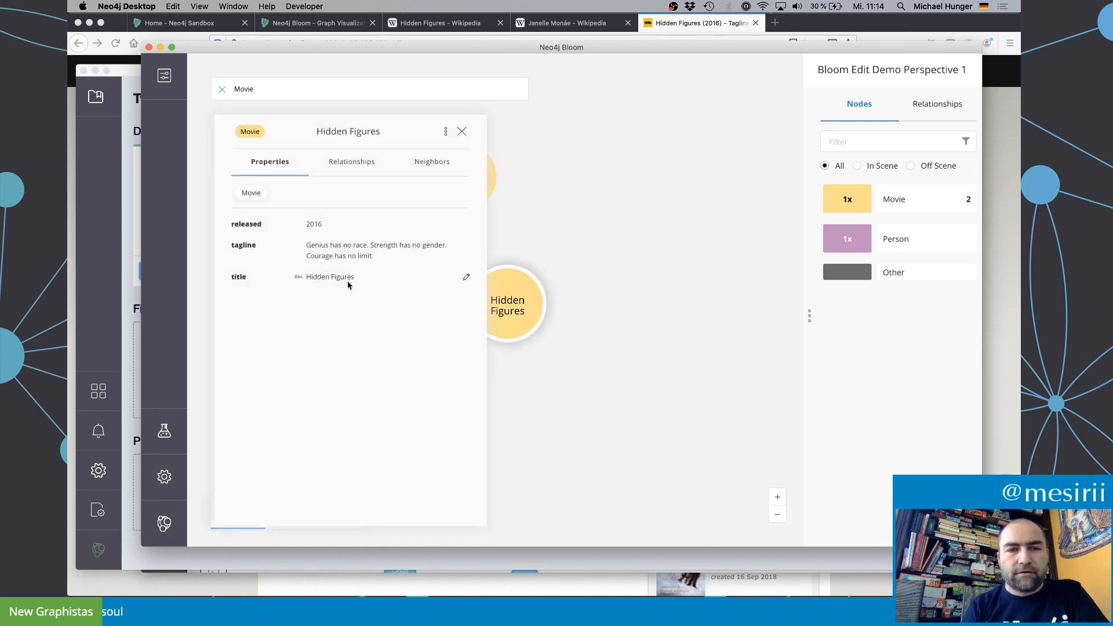
Step: Switch to Neo4j Browser, query Movie nodes whose title contains "Hidden" with a limit of 25, and inspect the Hidden Figures node's properties
key(super+Tab)
key(super+shift+Tab)
key(super+grave)
key(super+grave)
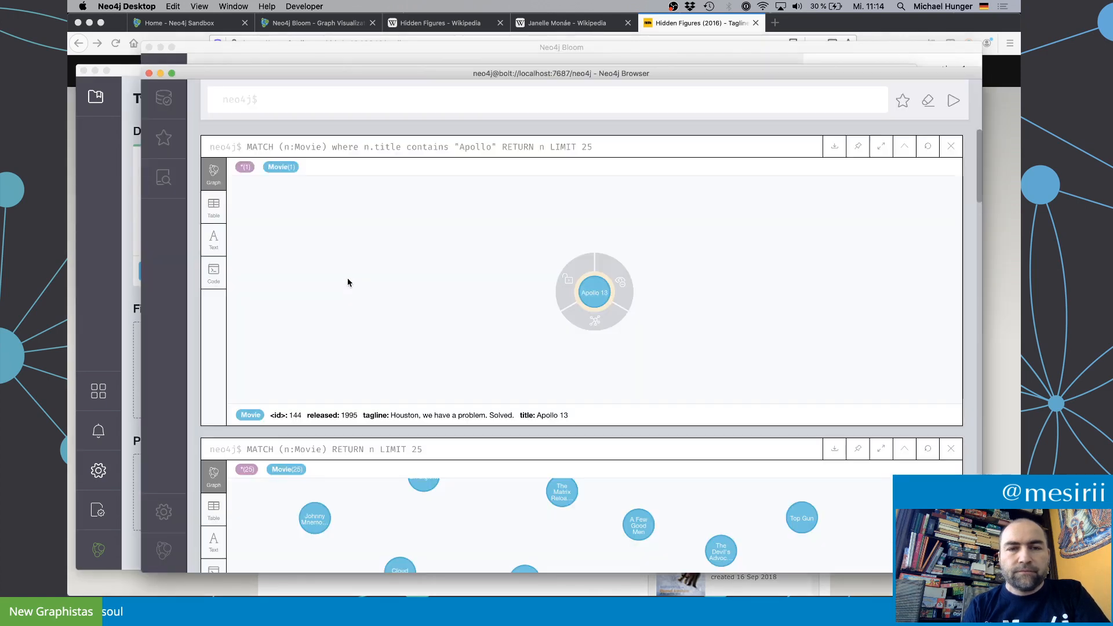
click(344, 149)
double_click(509, 99)
text(Hid)
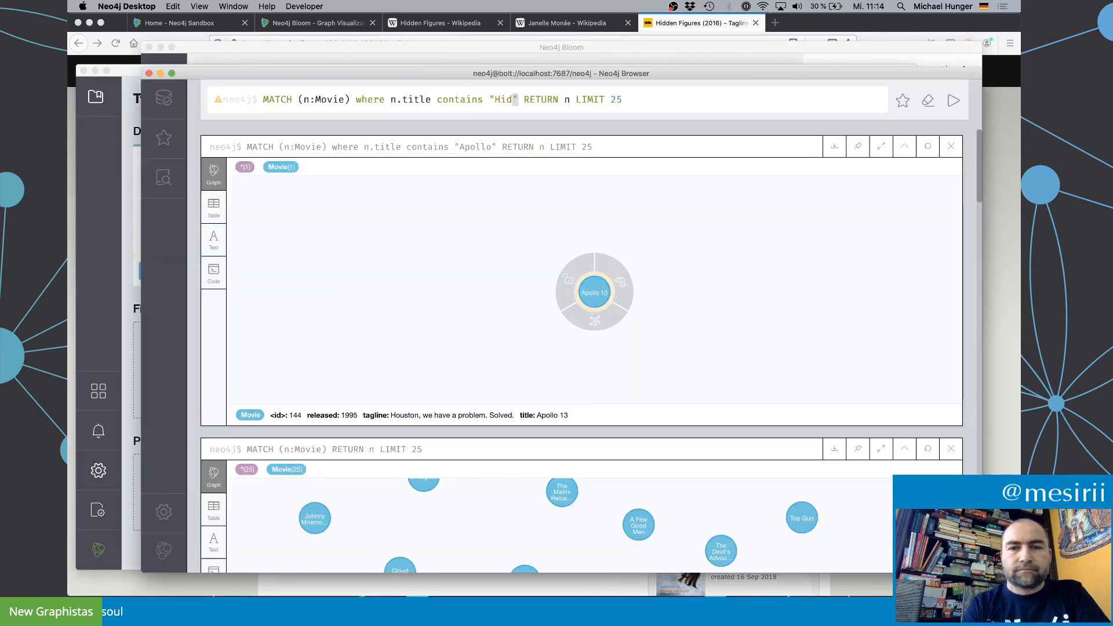
text(den)
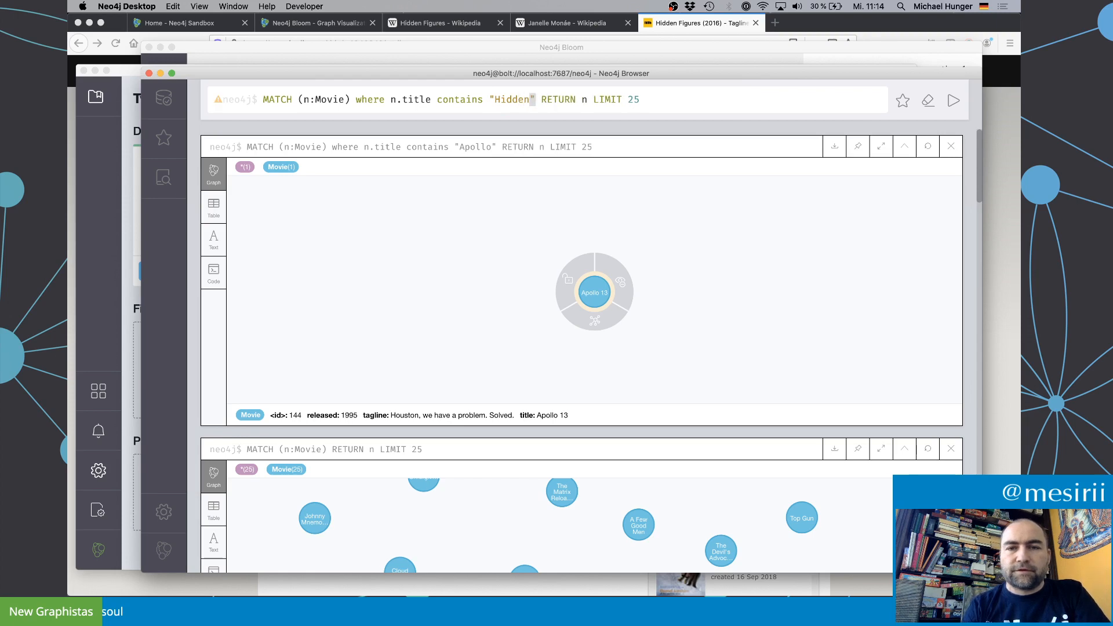
key(Return)
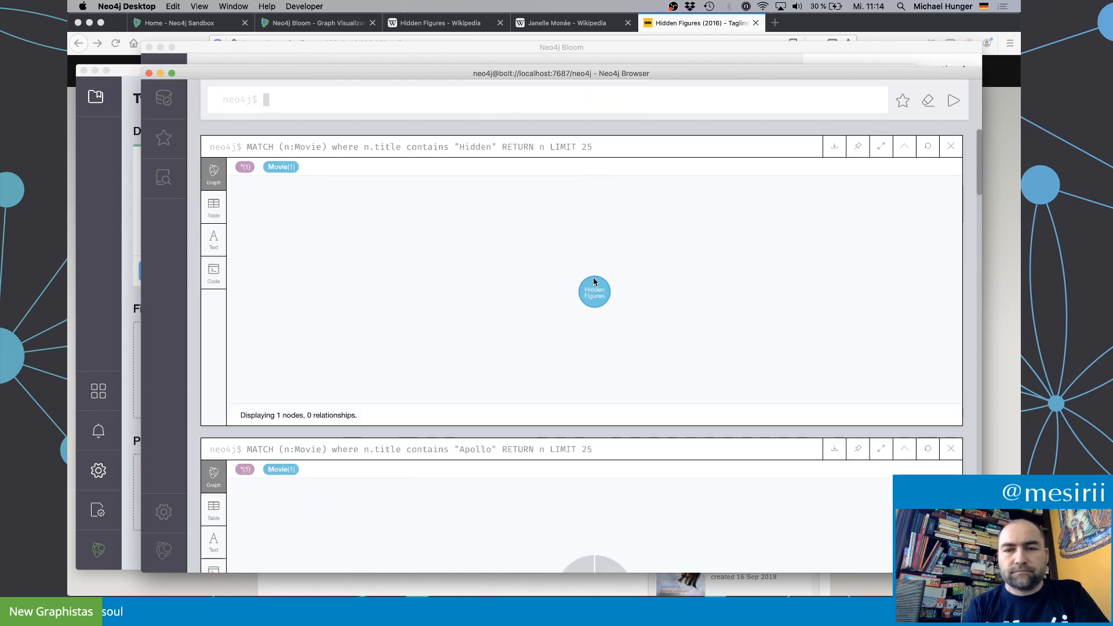
click(594, 282)
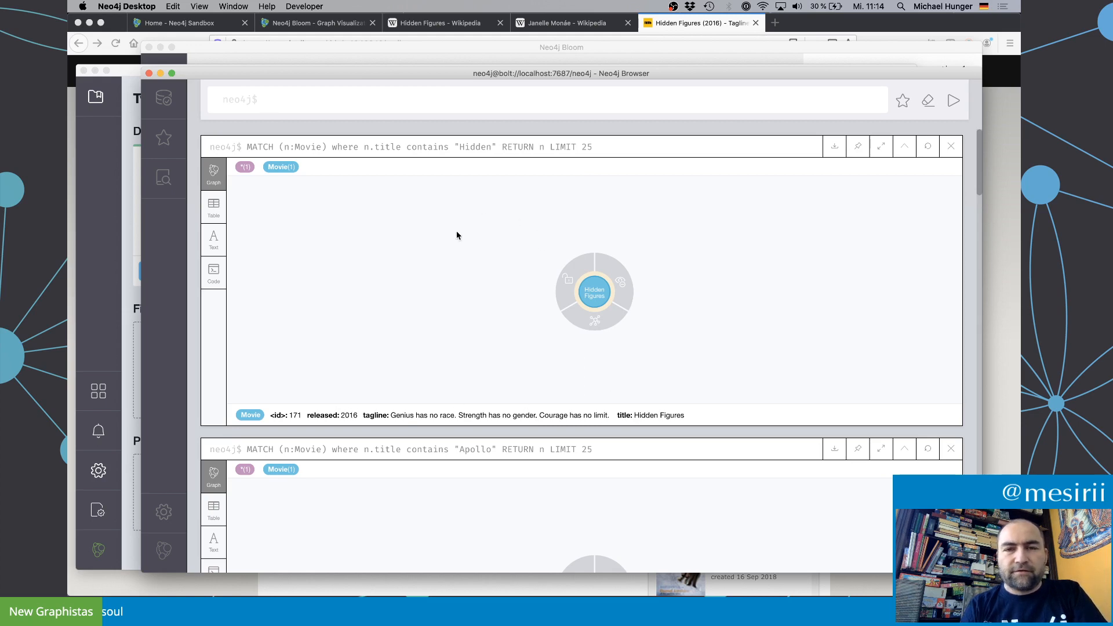
Step: Return to Neo4j Bloom and search for Person nodes with the name Kevin to bring them into the scene
click(536, 46)
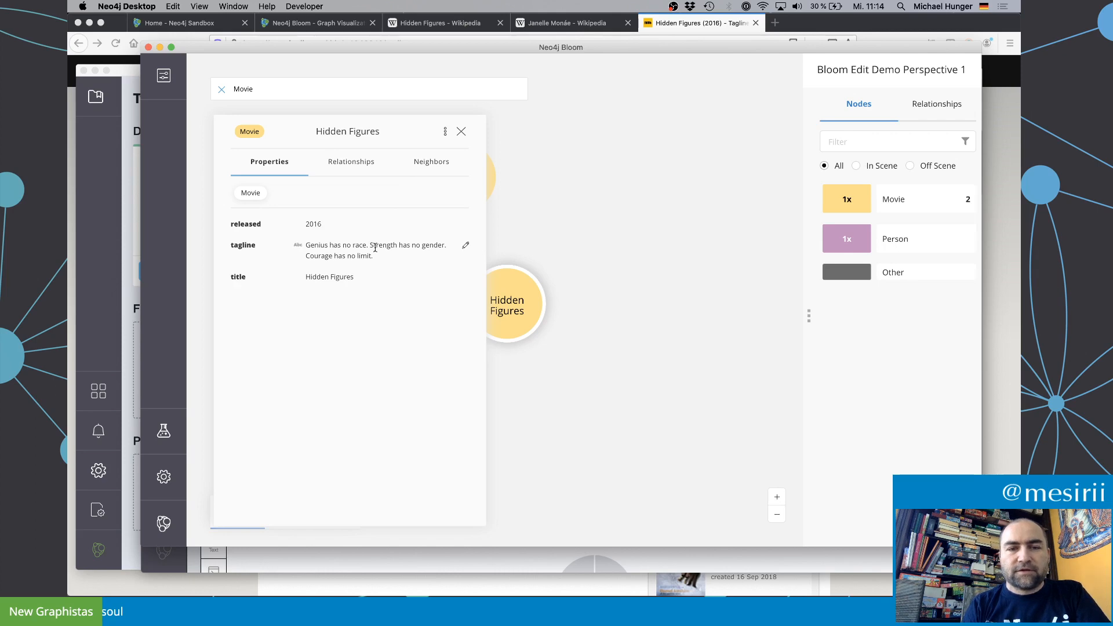
click(307, 88)
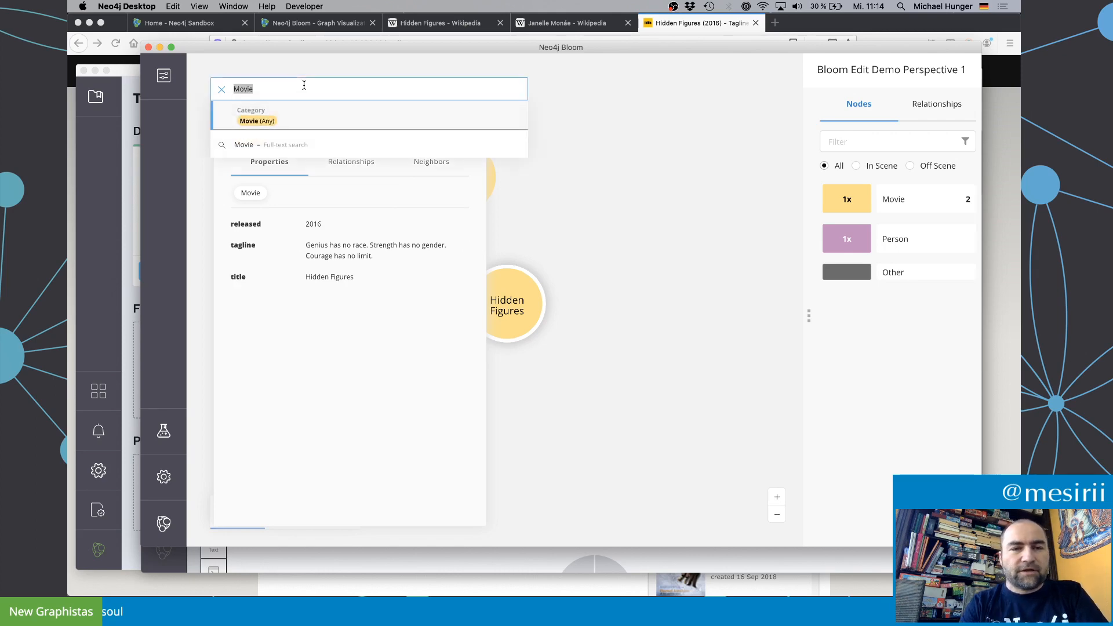
key(BackSpace)
text(Person Kevin)
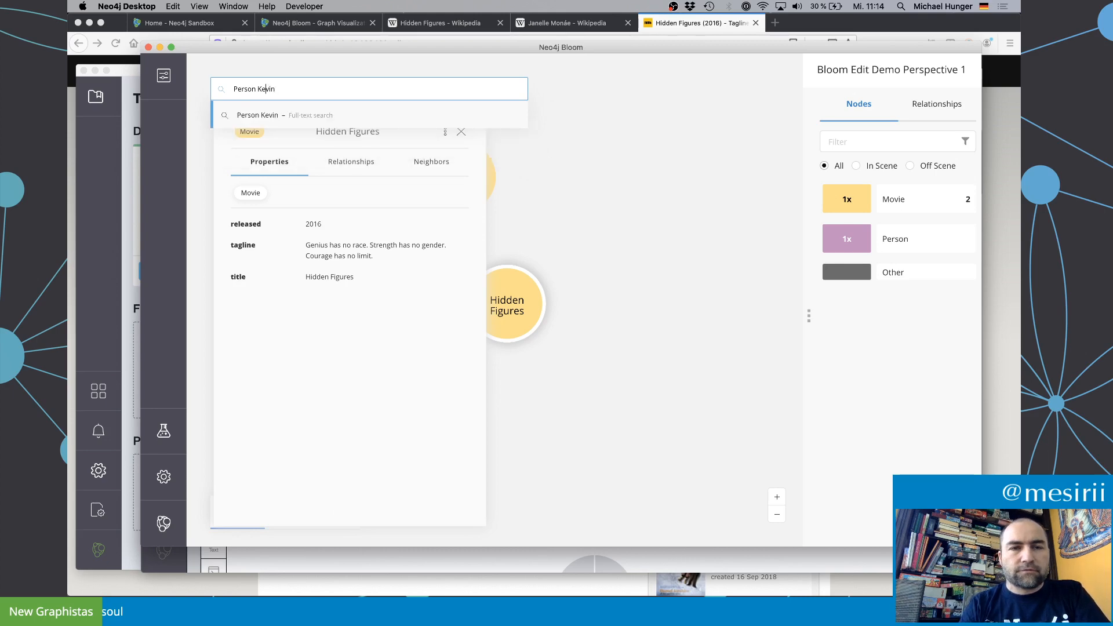
key(Left)
text(name)
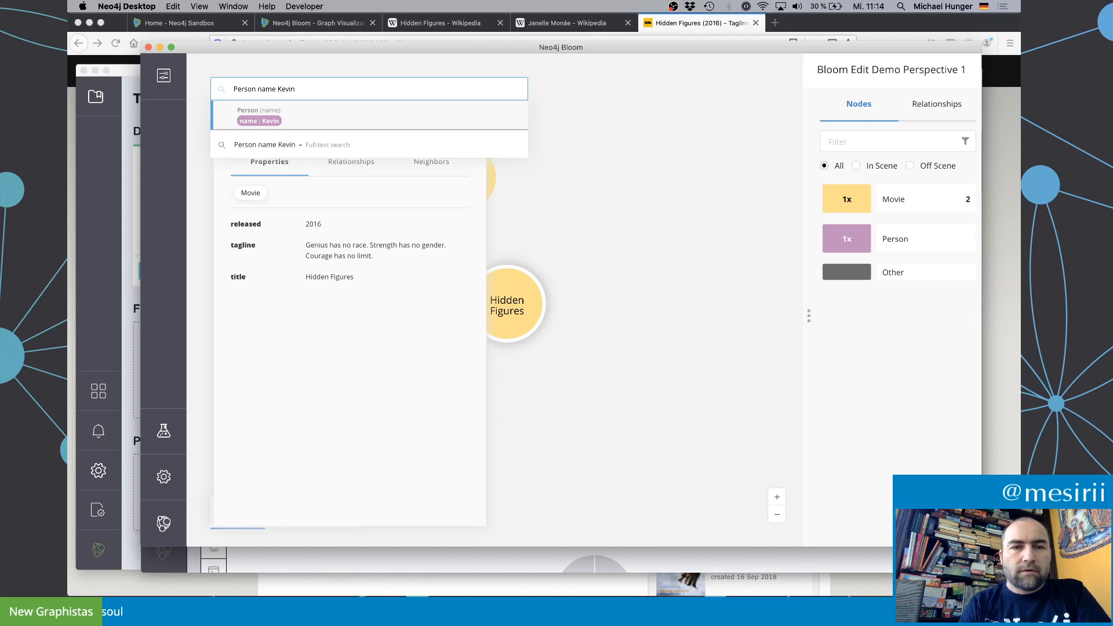
key(Return)
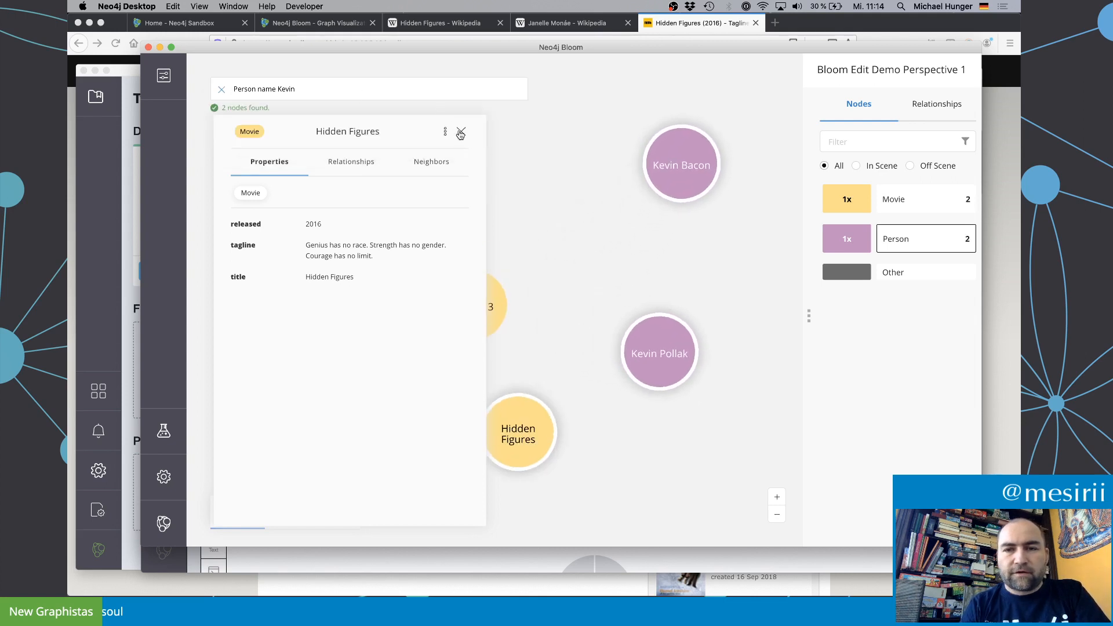
Step: Close the Hidden Figures details, move the selected nodes so Hidden Figures sits left of Apollo 13, and clear the selection
click(461, 133)
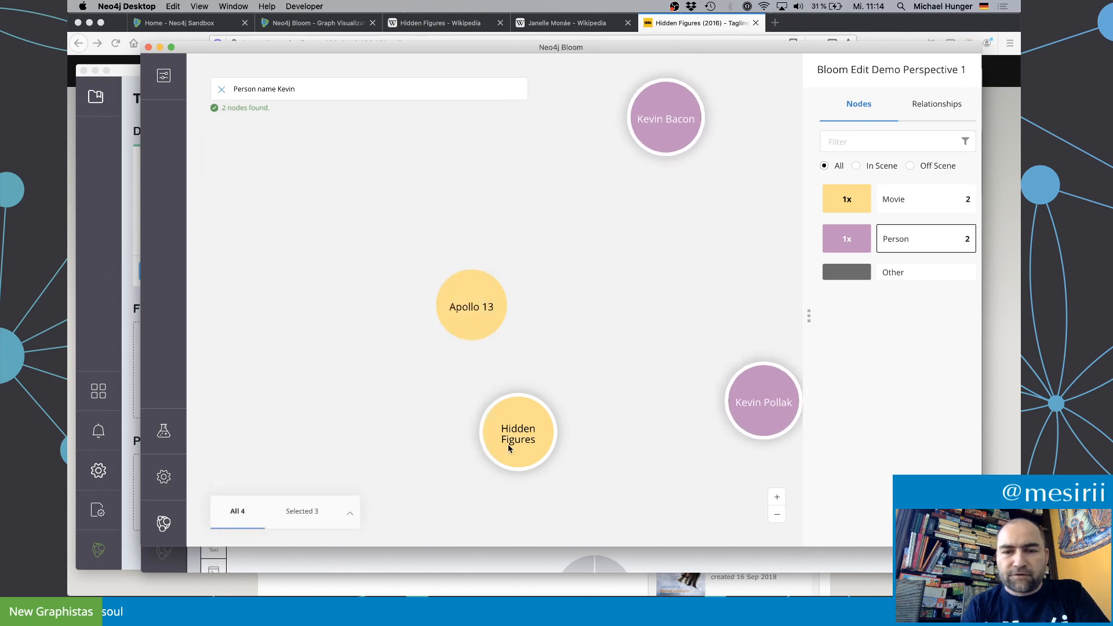
drag(512, 442, 356, 325)
click(533, 394)
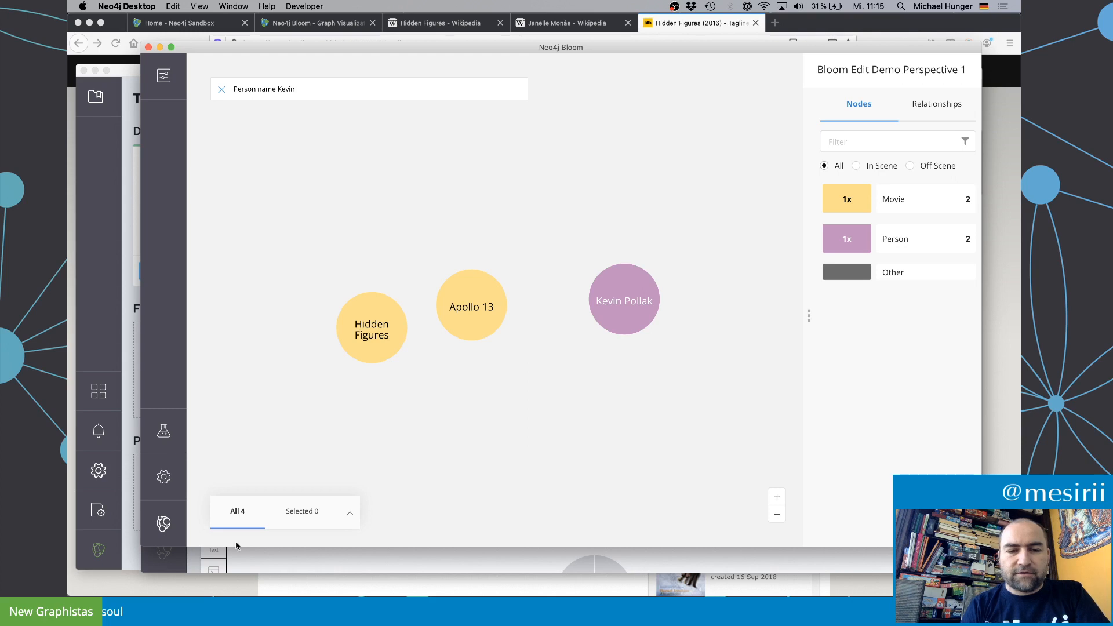
right_click(365, 191)
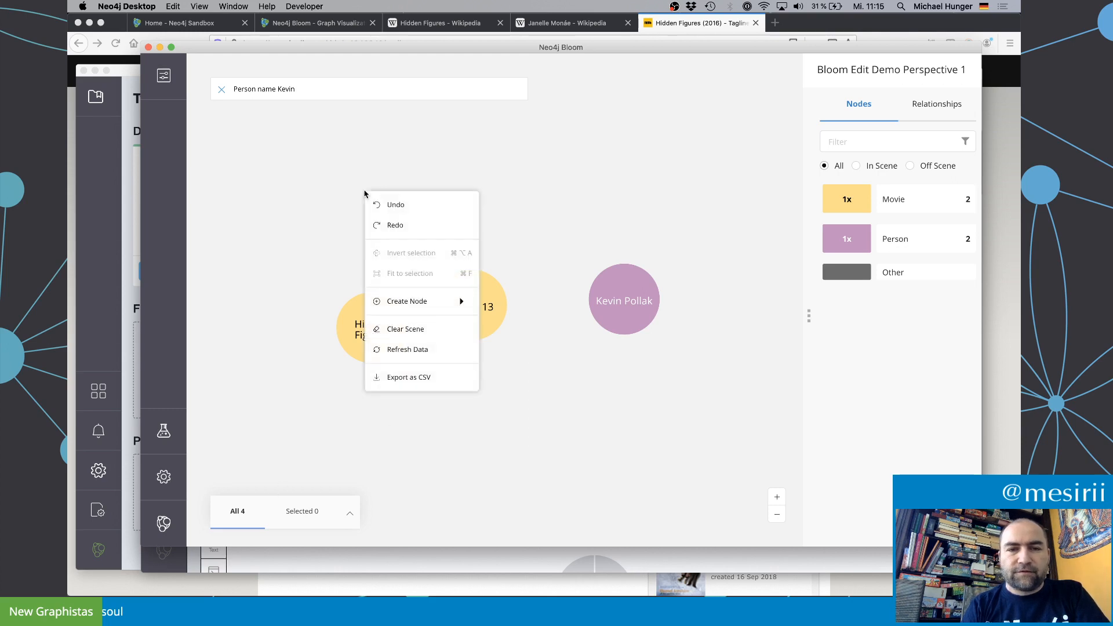
mouse_move(432, 306)
click(538, 351)
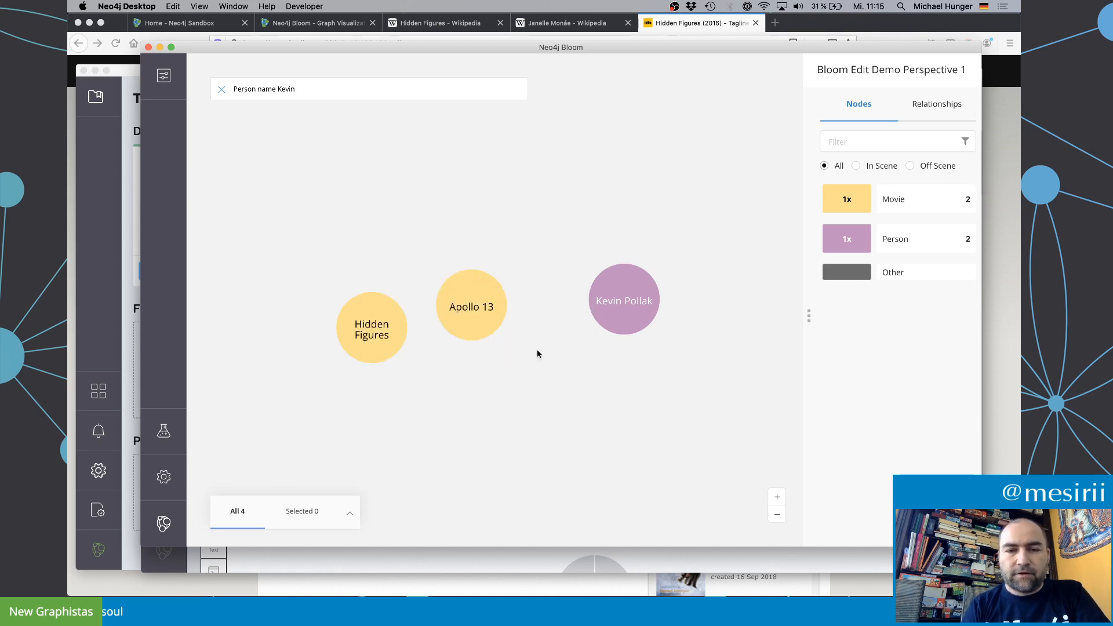
Step: Switch to Firefox, check the cast in the Hidden Figures Wikipedia article, and copy the name Janelle Monáe from the actress's own article
click(551, 23)
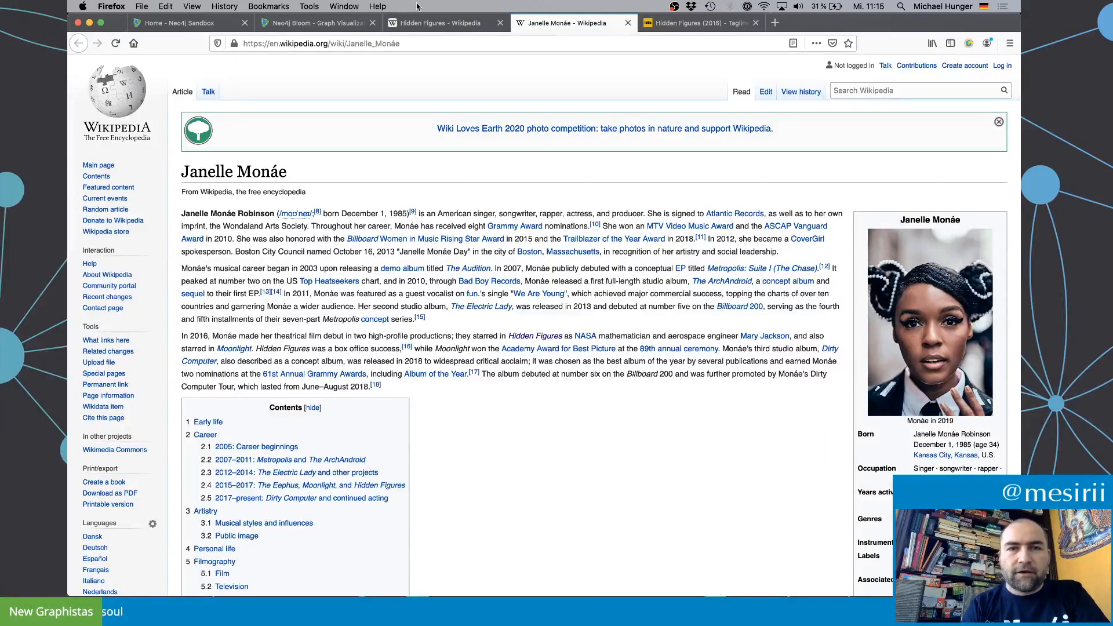
click(440, 22)
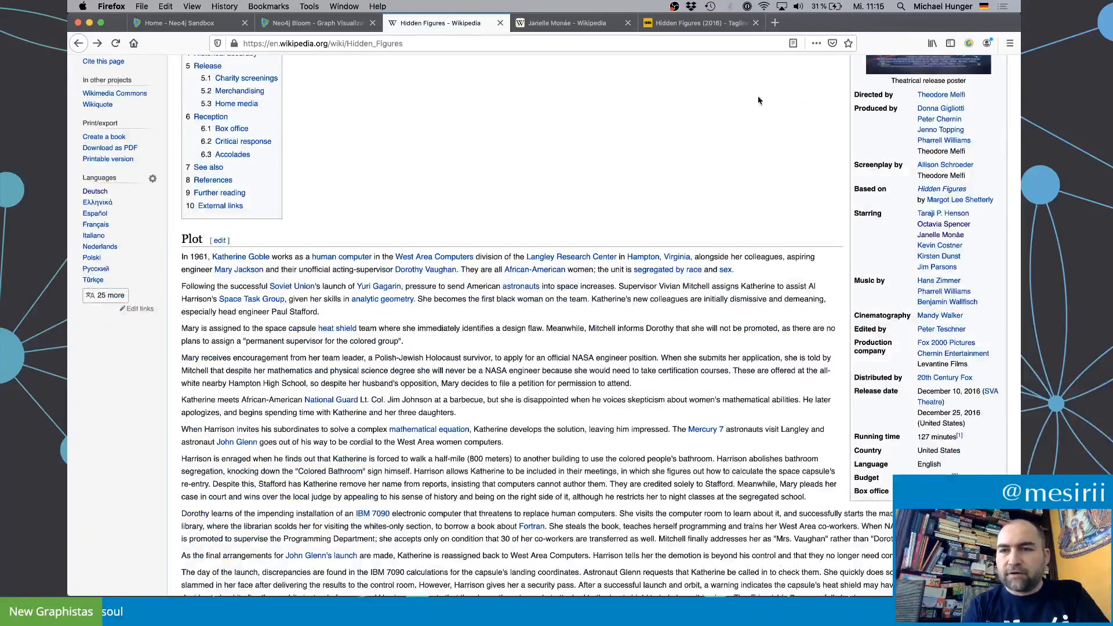
scroll(748, 174, up, 5)
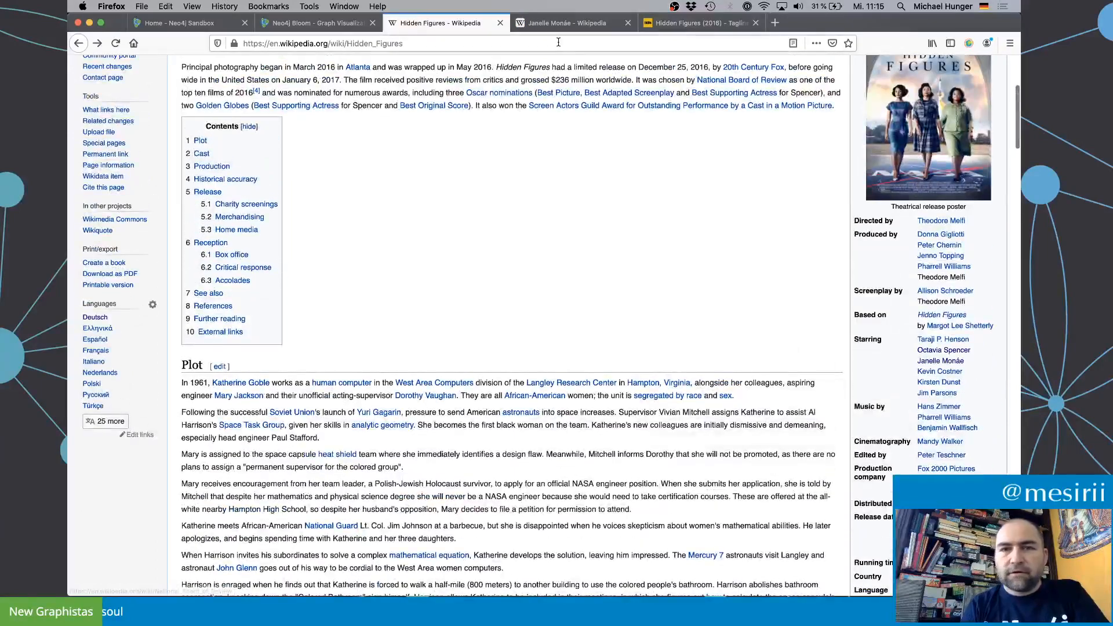
click(555, 26)
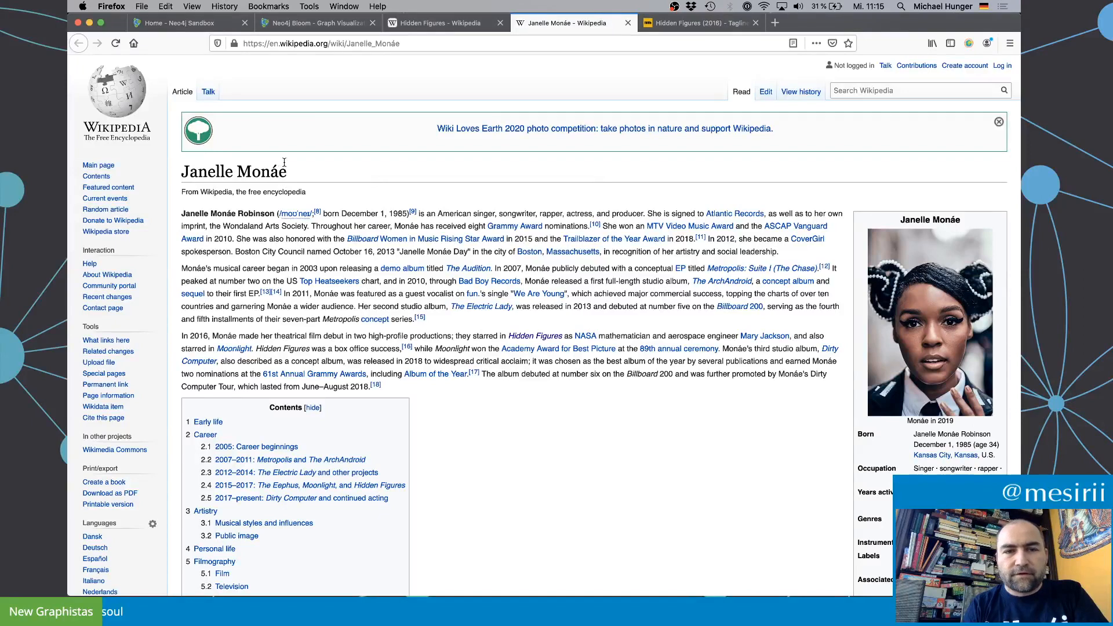
drag(291, 173, 181, 166)
key(super+c)
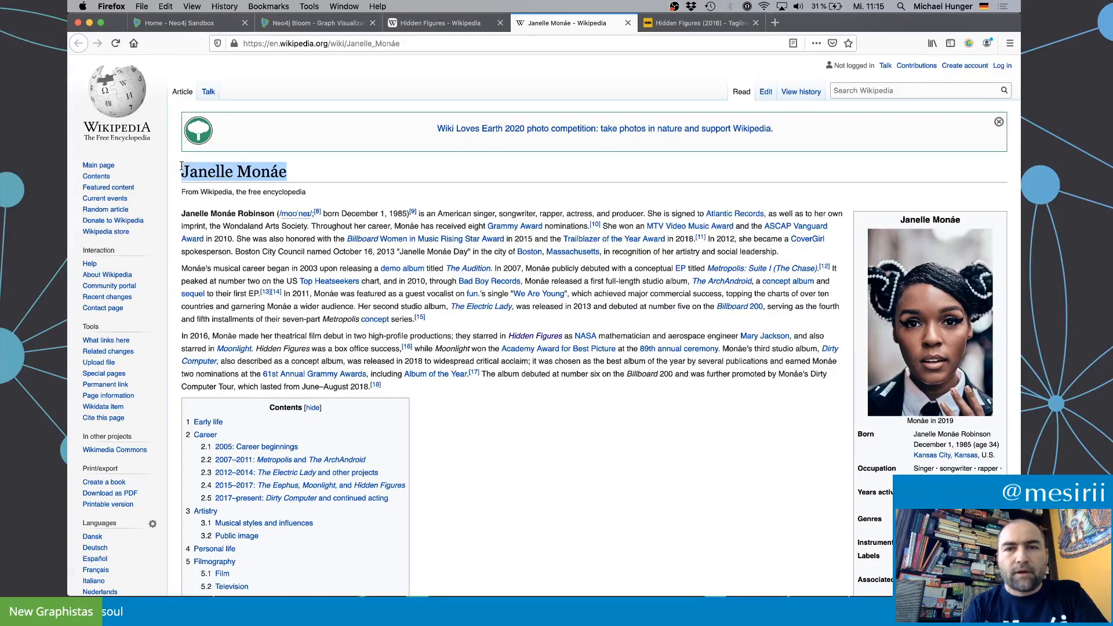
Step: Switch back to Neo4j Bloom, create a new Person node between Apollo 13 and Kevin Pollak, and open it for editing
key(super+Tab)
click(527, 335)
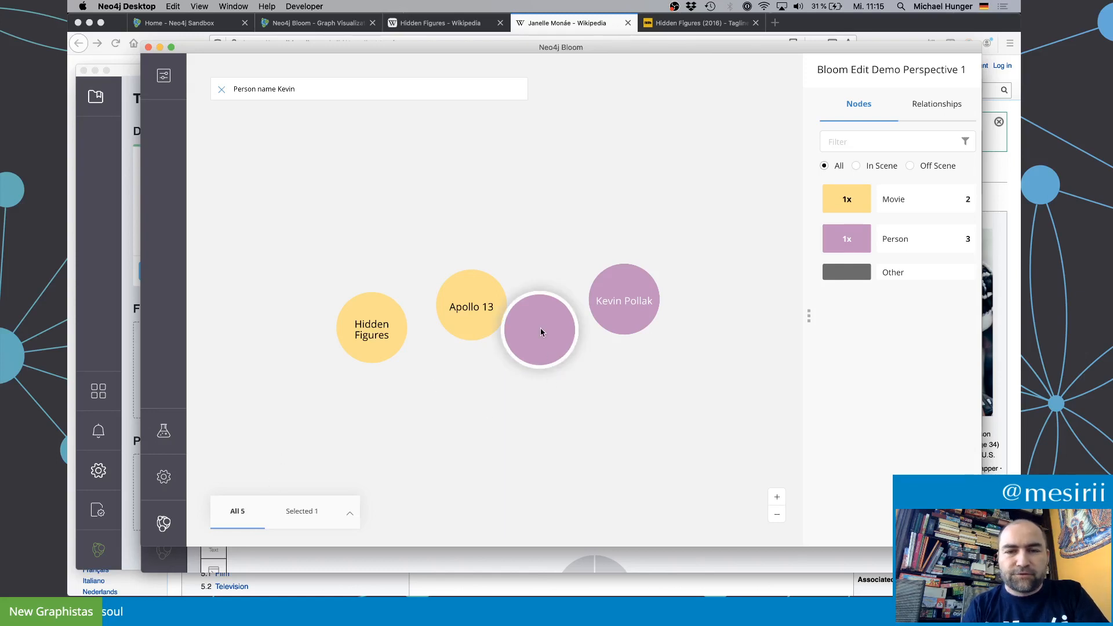
double_click(540, 328)
click(445, 132)
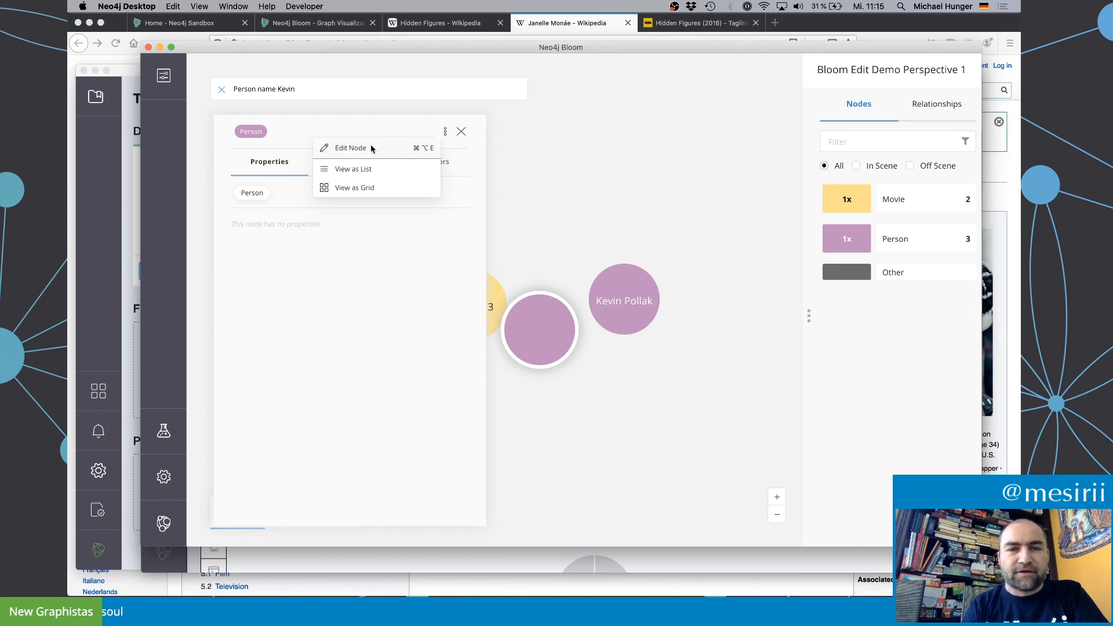
click(355, 147)
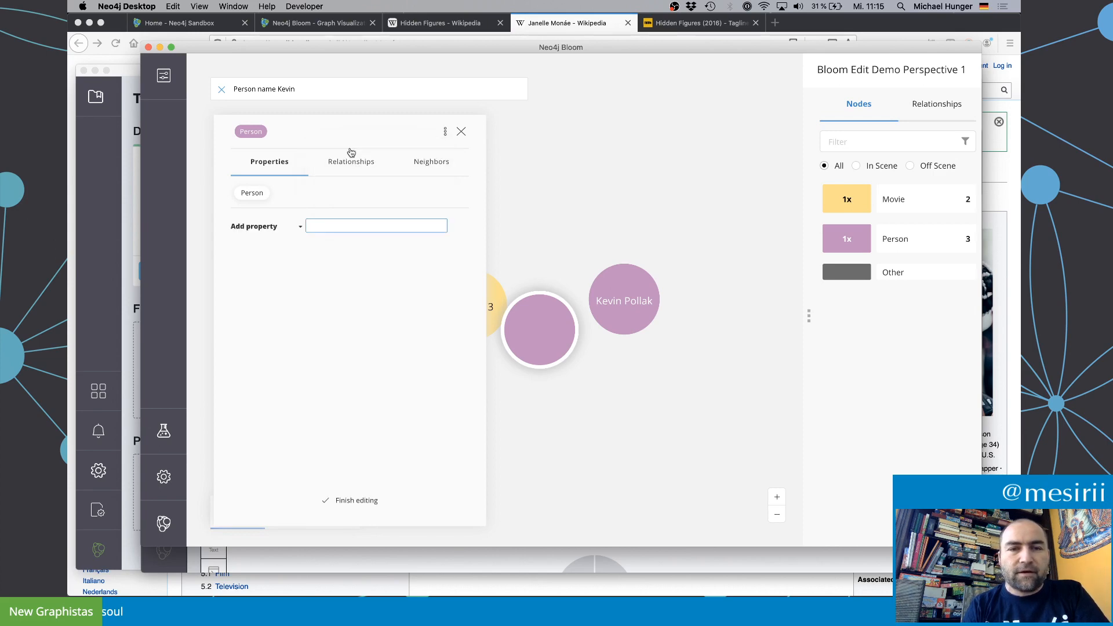
Step: Add a name property to the new Person node and paste Janelle Monáe as its value
click(268, 226)
click(251, 261)
click(331, 228)
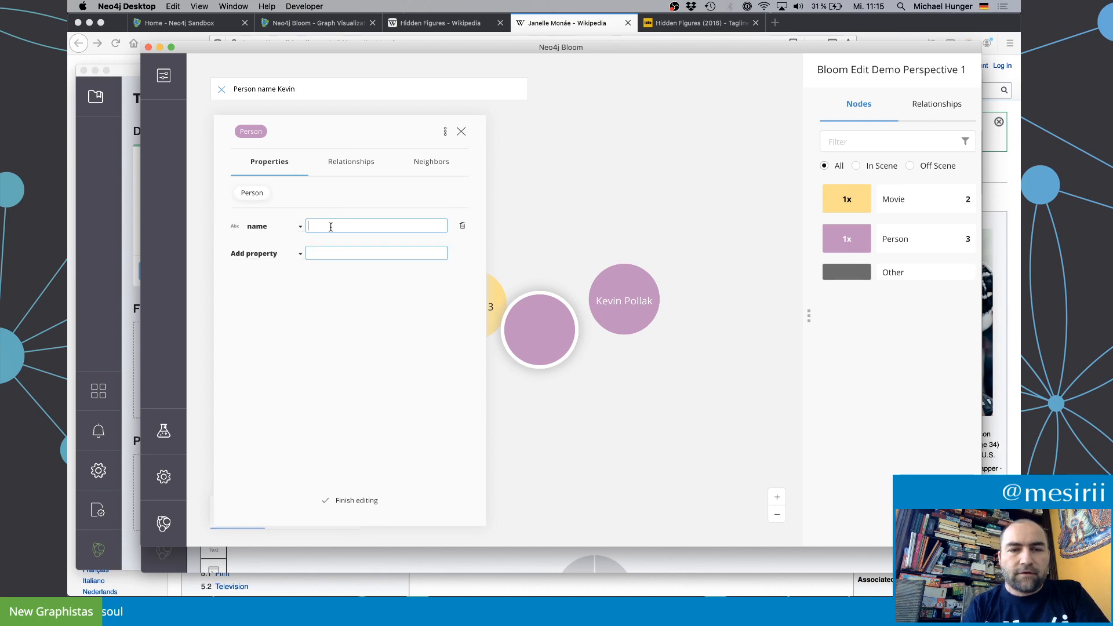
key(super+v)
Step: Add a born property of 1985, checking the birth year in Janelle Monáe's Wikipedia article, and finish editing the node
click(268, 254)
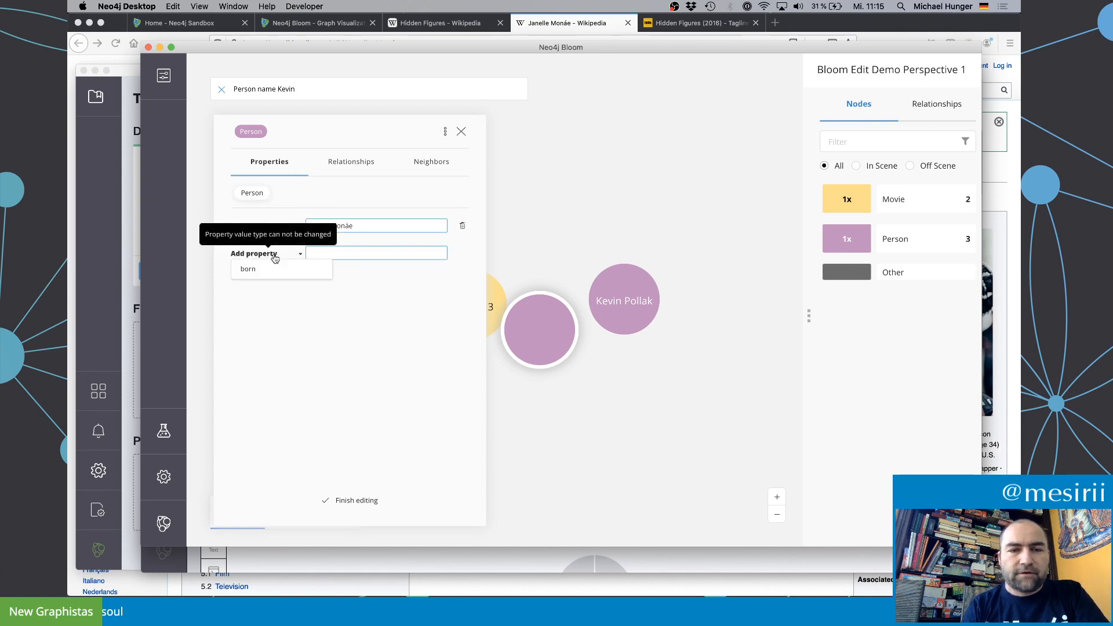
click(269, 270)
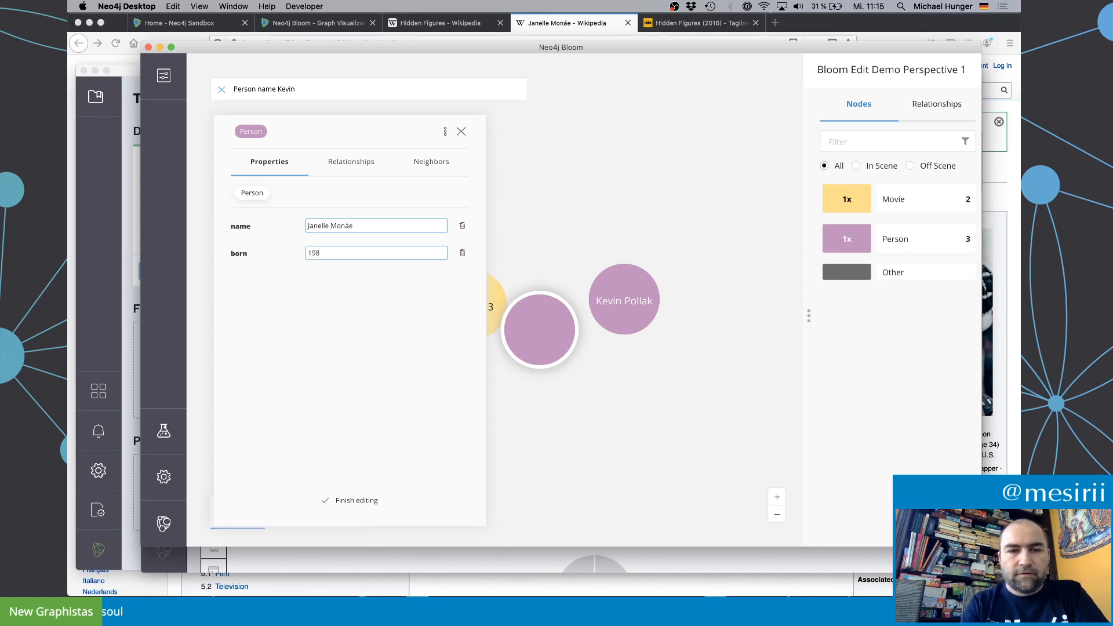
key(super+Tab)
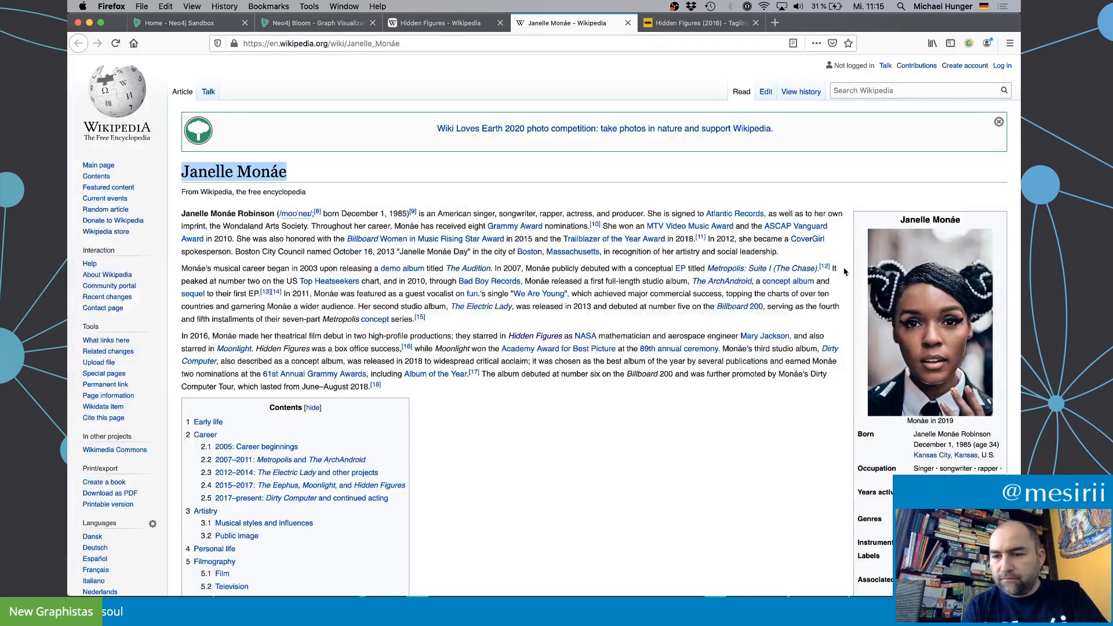
scroll(844, 272, down, 3)
scroll(844, 272, down, 5)
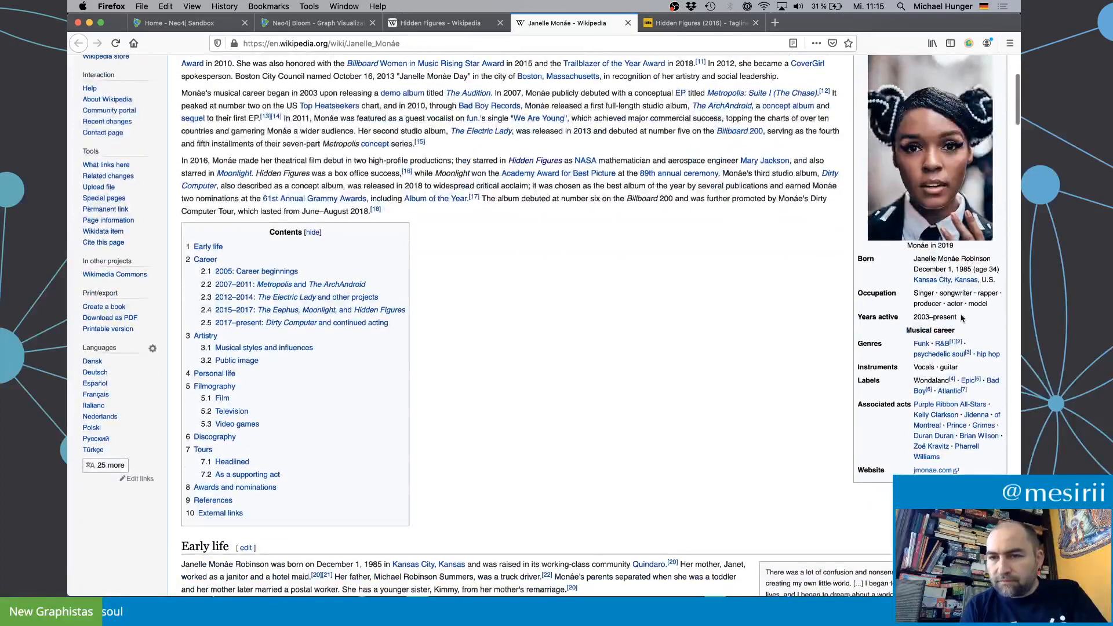
key(super+Tab)
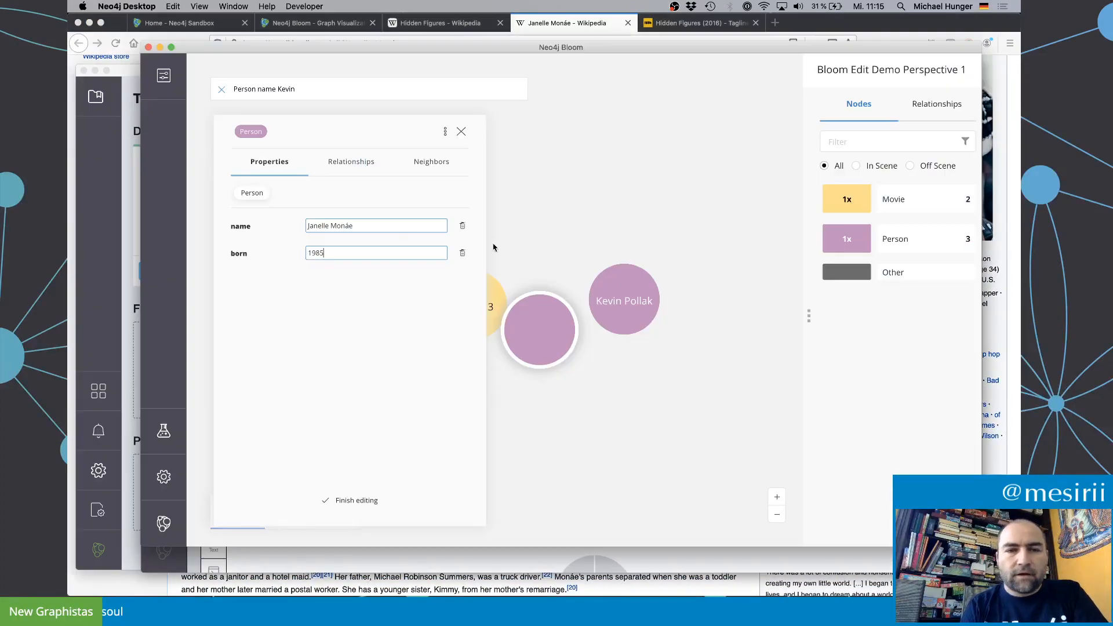
click(346, 500)
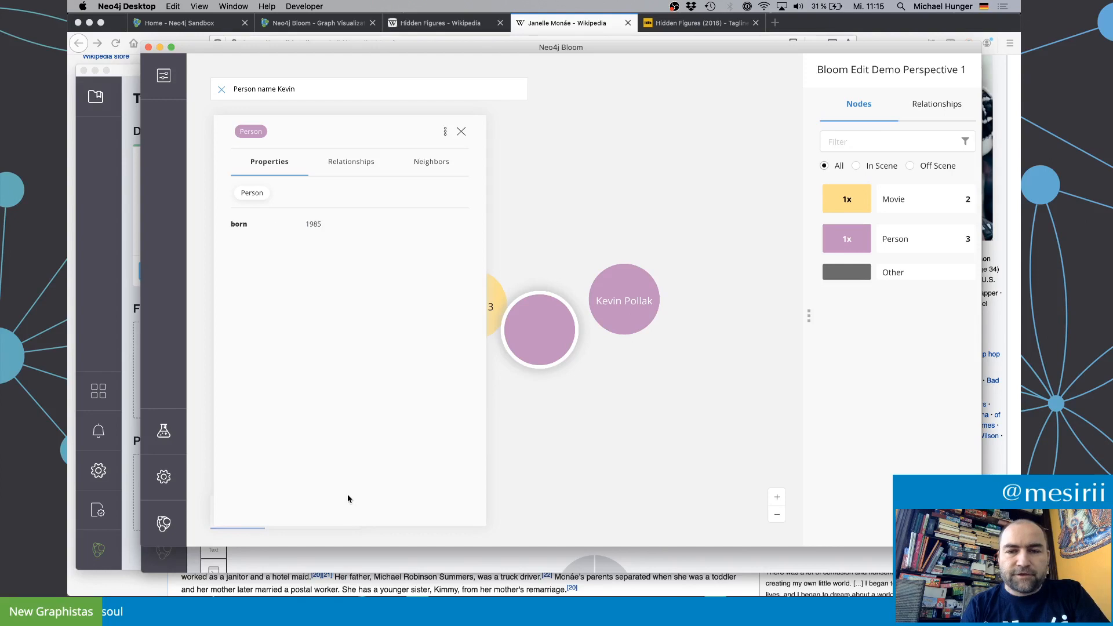
Step: Move the Janelle Monáe node above and to the right of Kevin Pollak and close its details
drag(553, 328, 714, 185)
click(712, 280)
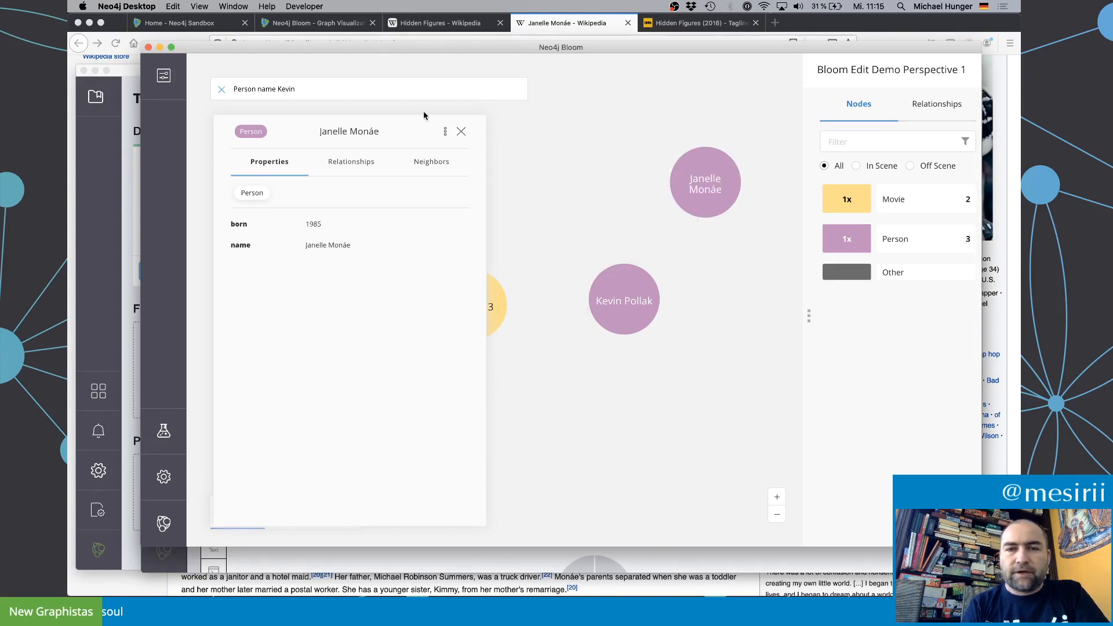
click(461, 131)
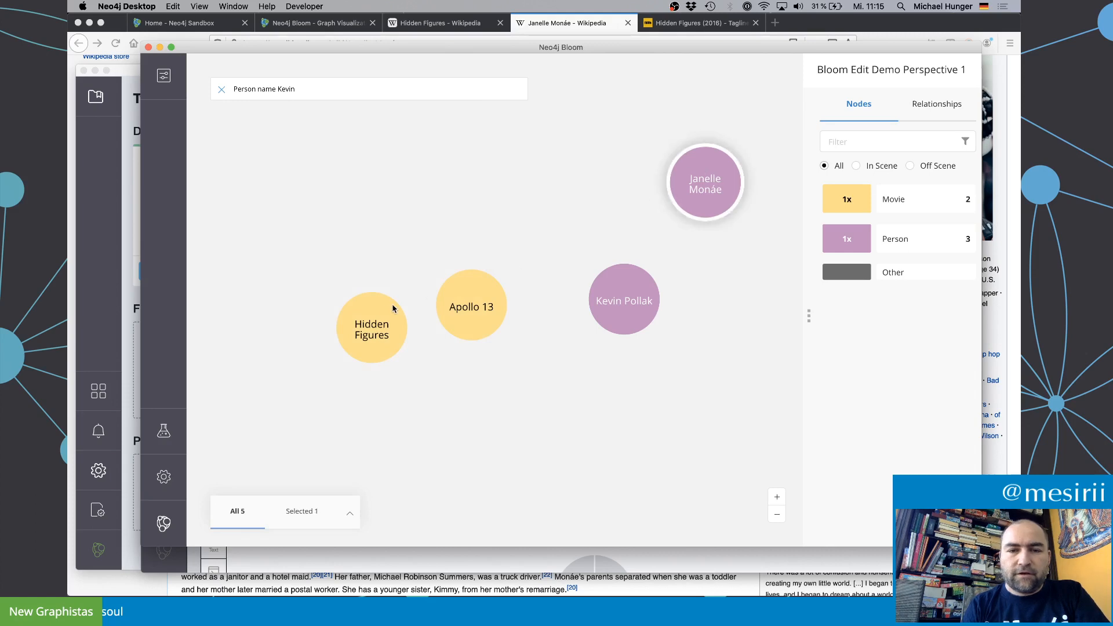
Step: Select the Hidden Figures and Janelle Monáe nodes together and shift both slightly up and to the left
click(365, 326)
click(698, 181)
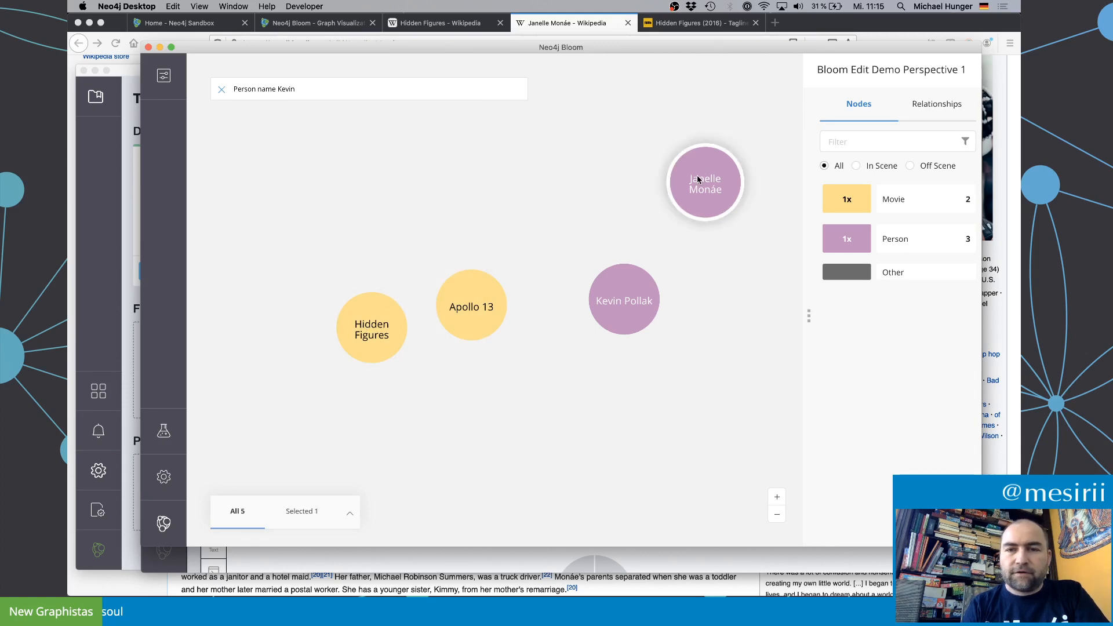
click(368, 328)
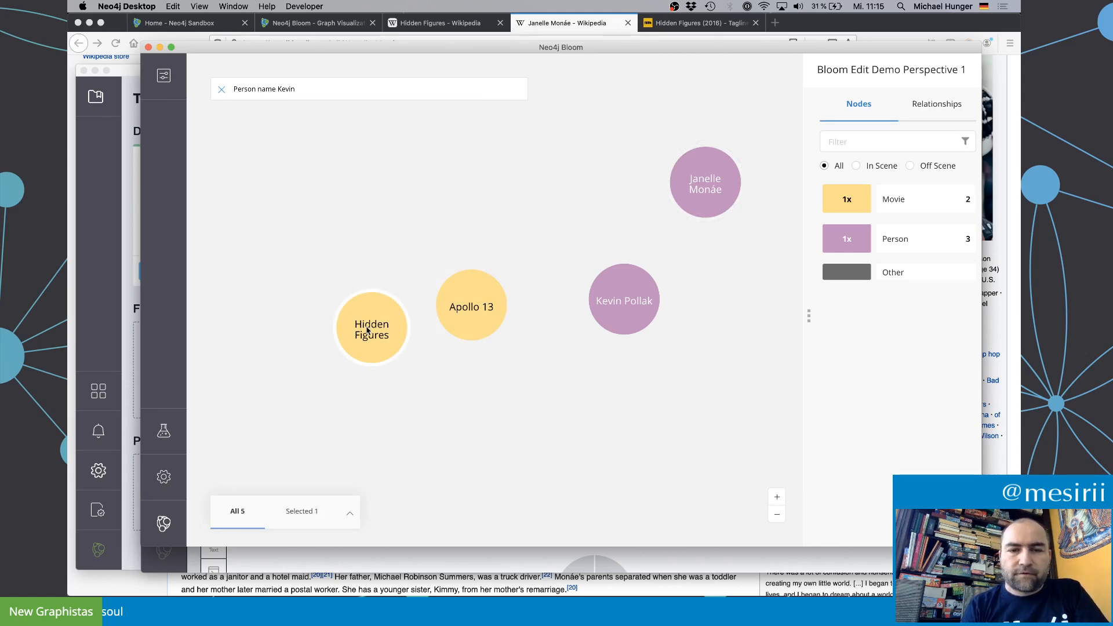
super+click(710, 177)
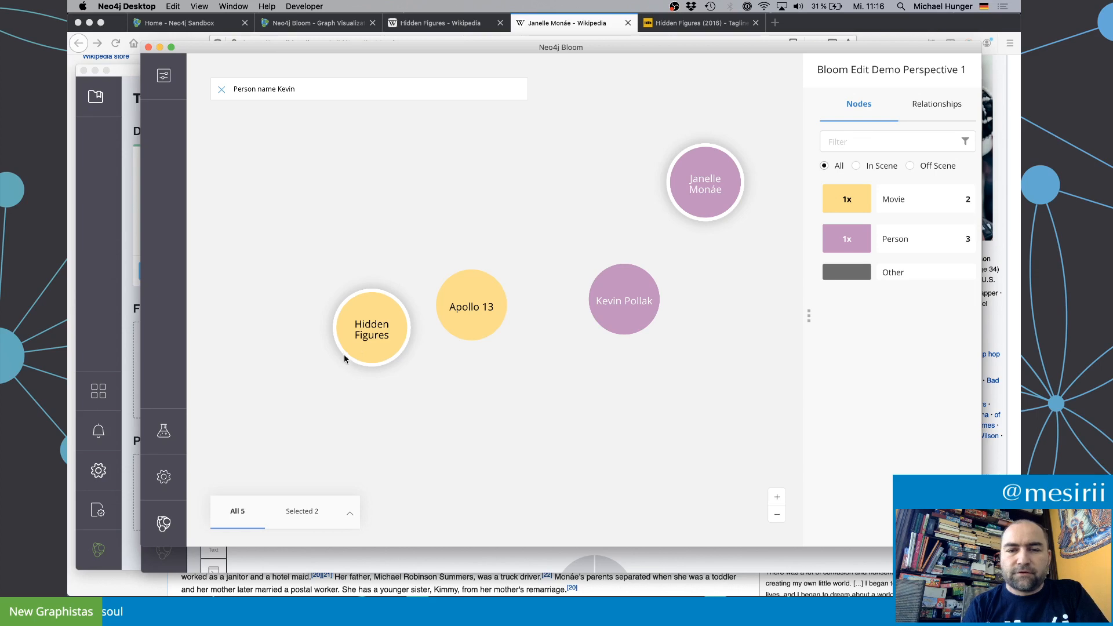
drag(365, 324, 329, 297)
right_click(675, 148)
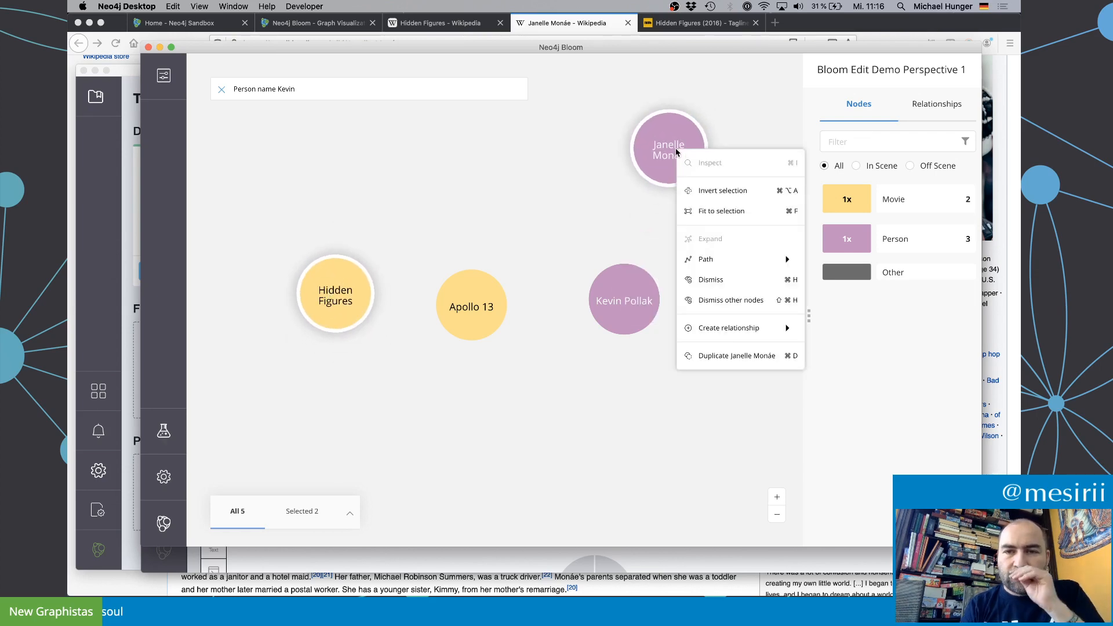
mouse_move(718, 323)
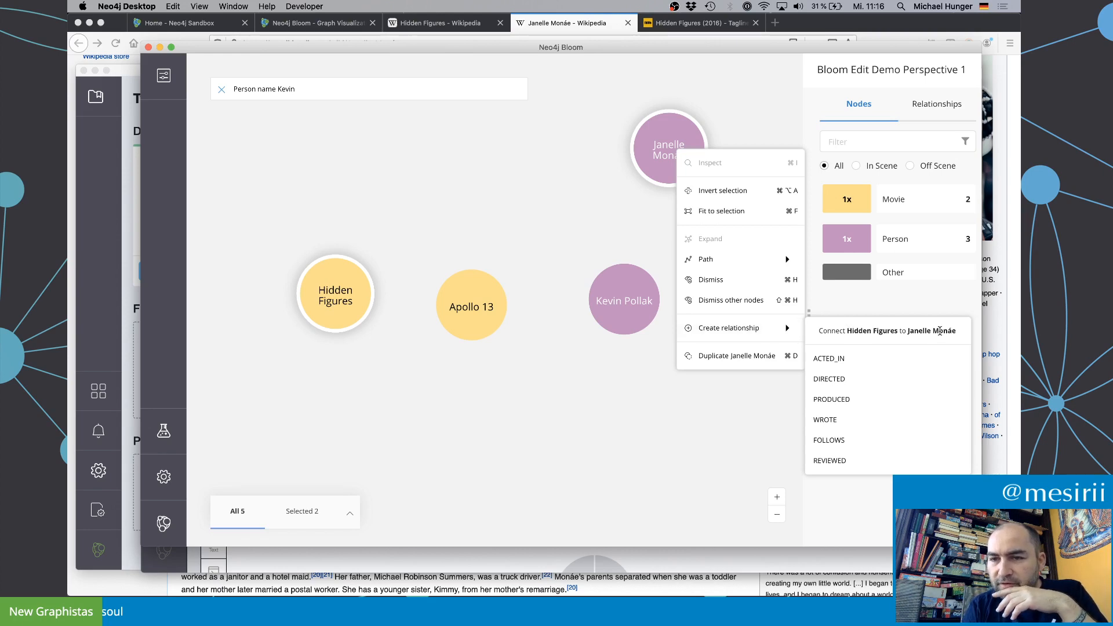
click(668, 526)
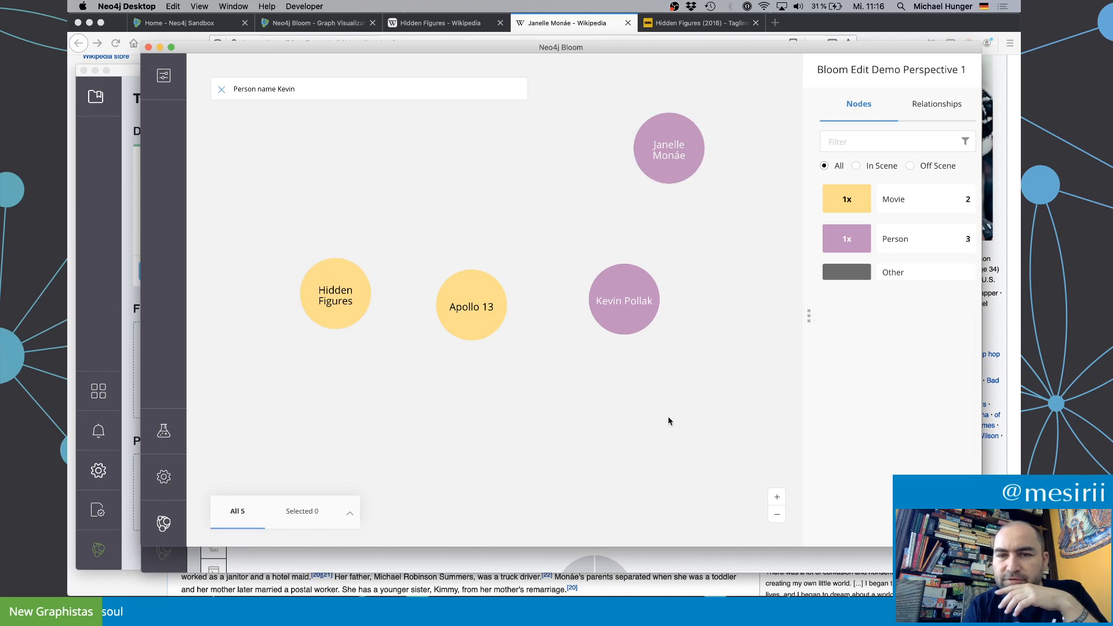
Step: Create an ACTED_IN relationship from Janelle Monáe to Hidden Figures and select the new relationship
click(668, 170)
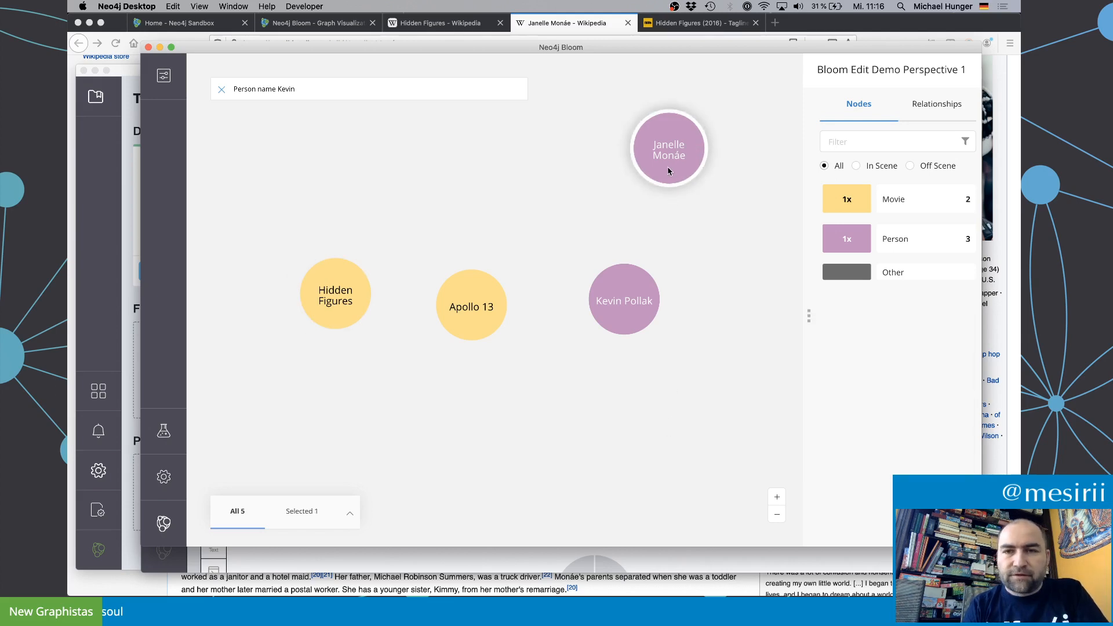
super+click(342, 295)
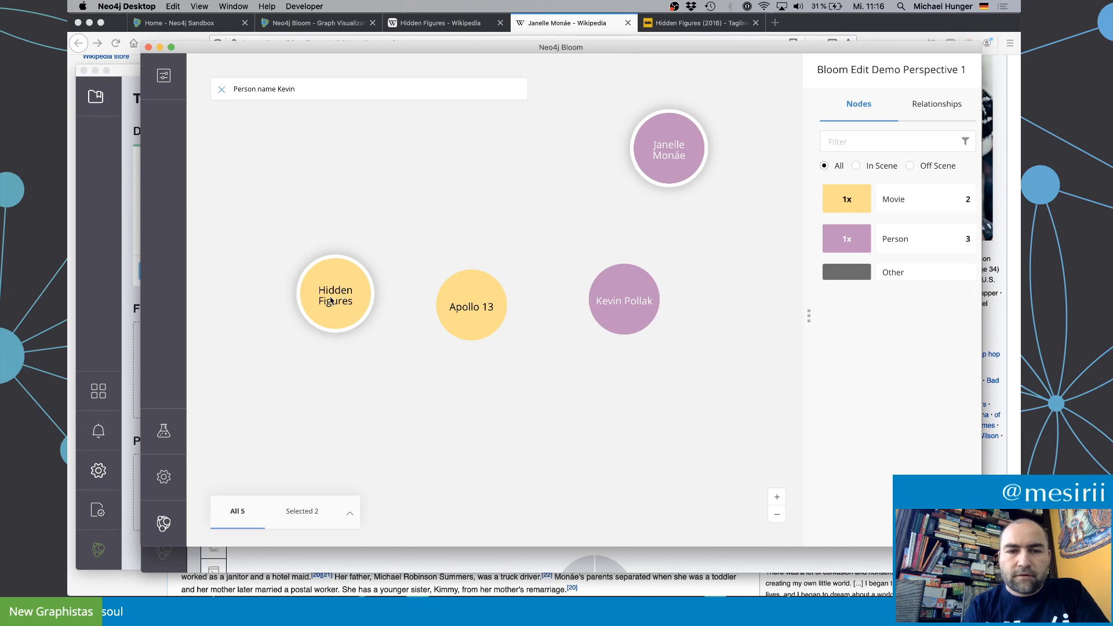
right_click(331, 300)
mouse_move(387, 484)
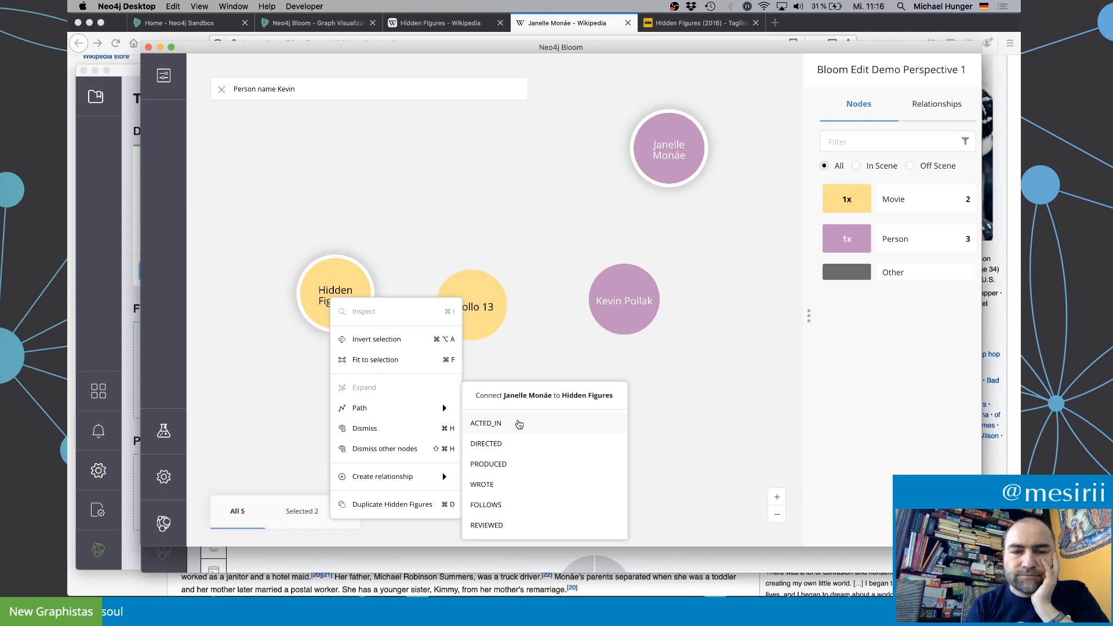
click(519, 425)
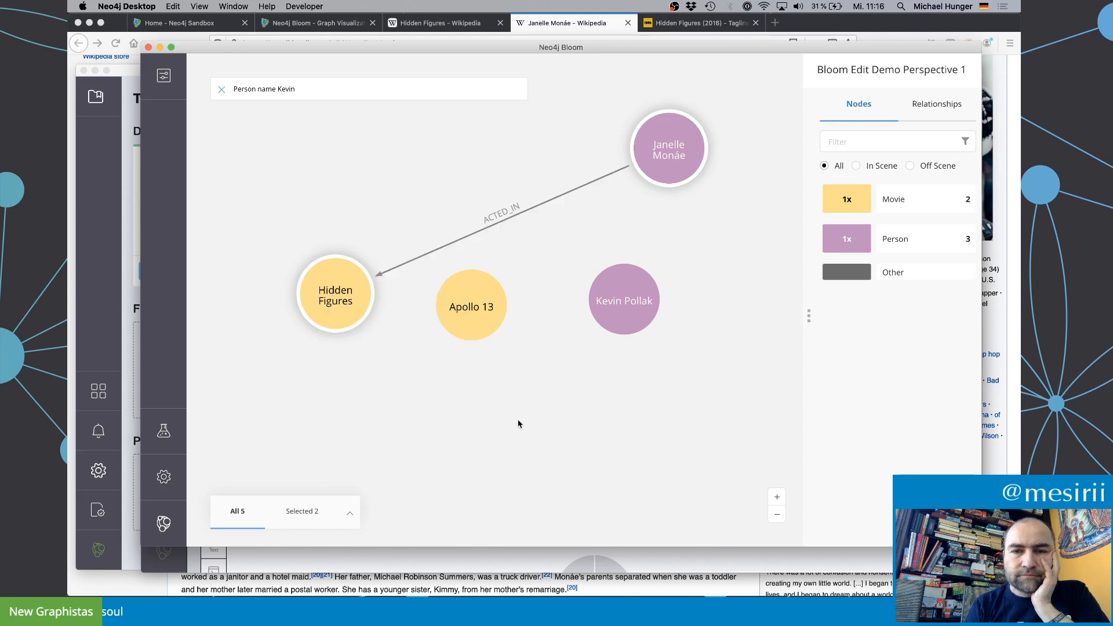
click(501, 222)
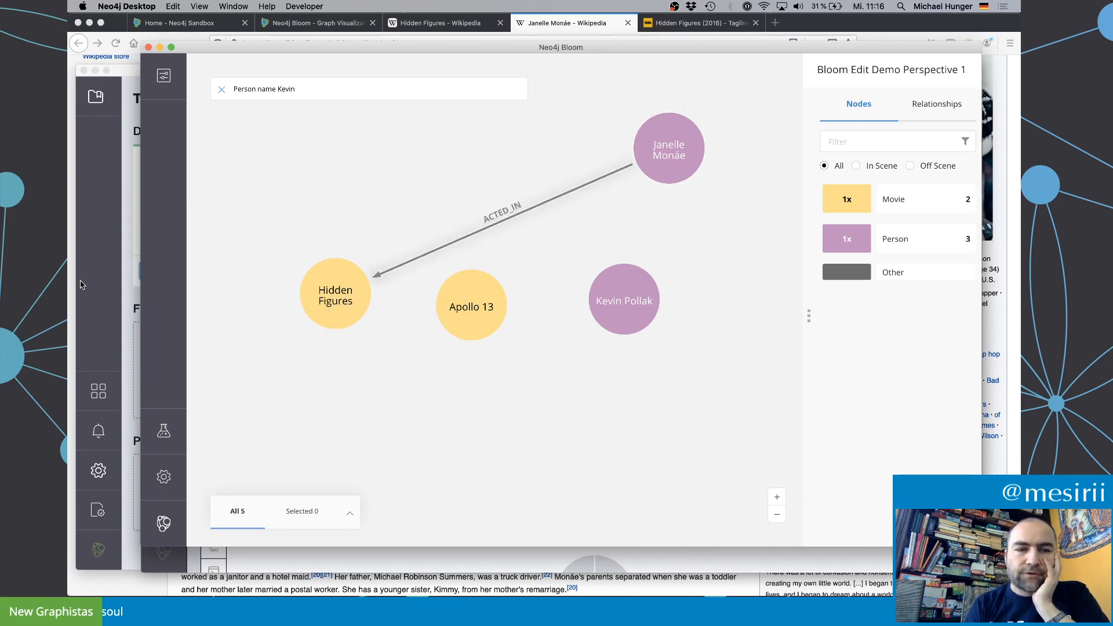
Step: Switch to Neo4j Browser, expand the Hidden Figures node's neighbors, and inspect the ACTED_IN relationship with Janelle Monáe
click(104, 291)
key(super+grave)
key(super+grave)
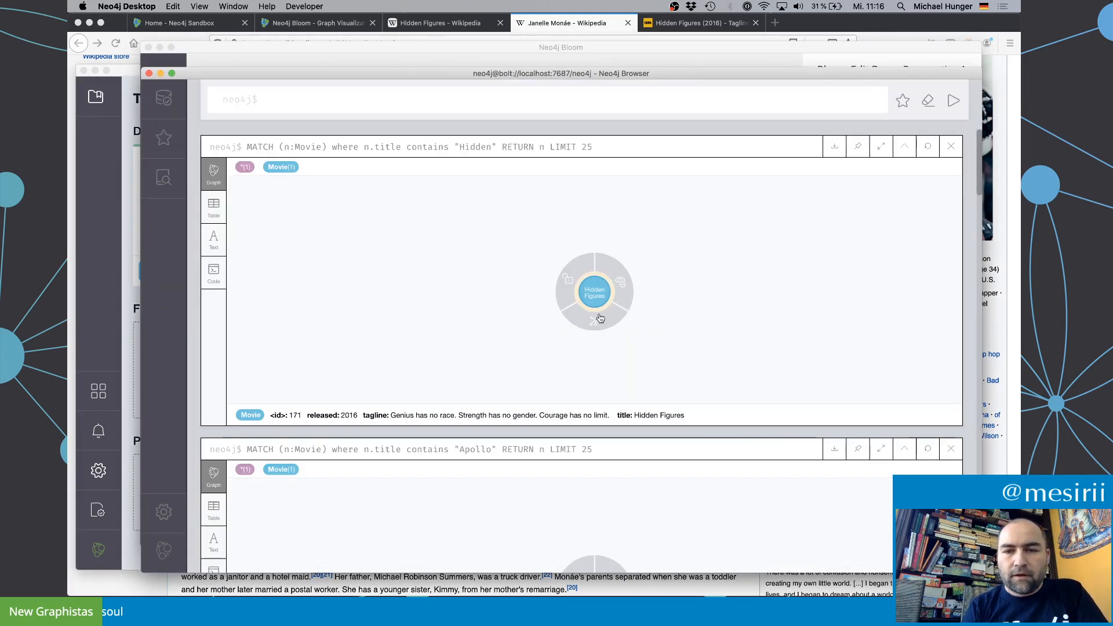
click(597, 322)
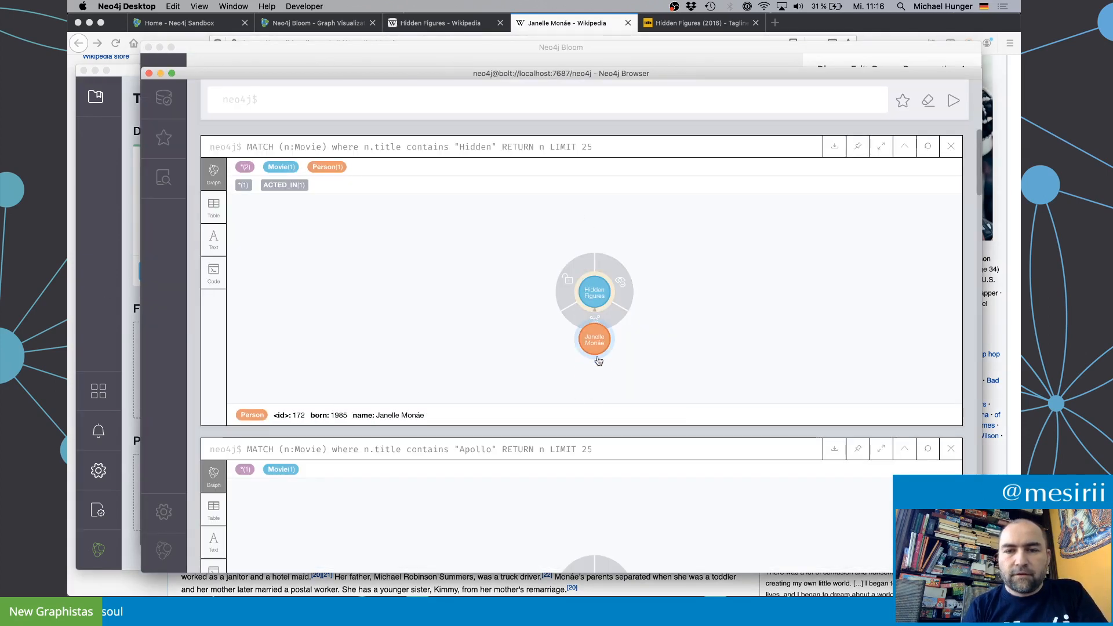
click(461, 294)
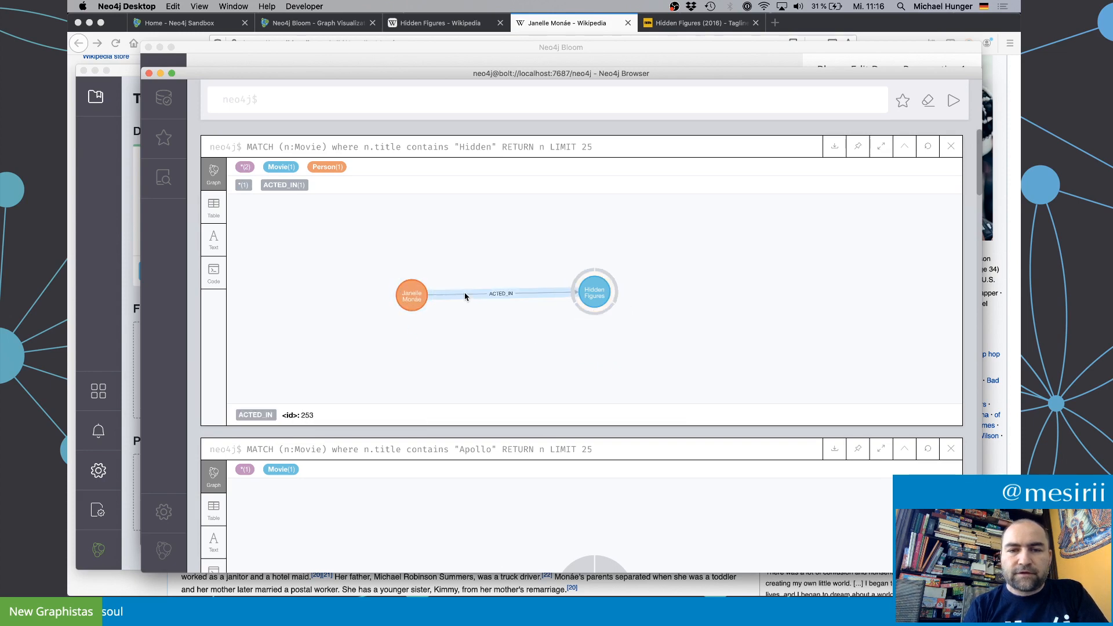
Step: Switch to Firefox and examine the infobox, plot and cast in the Hidden Figures Wikipedia article
click(437, 26)
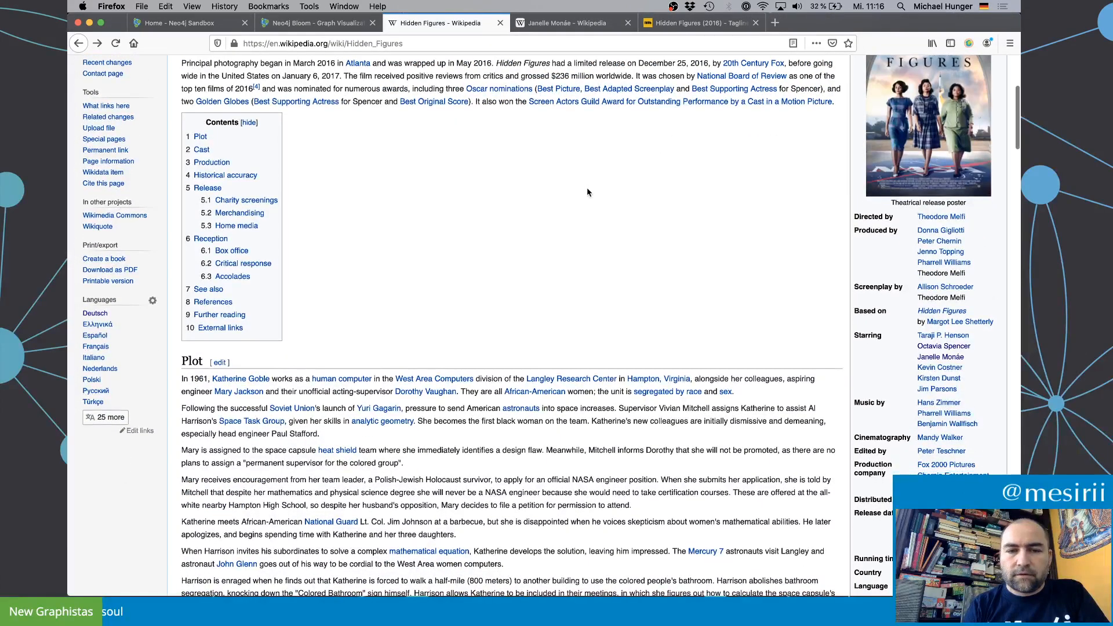
scroll(587, 191, down, 2)
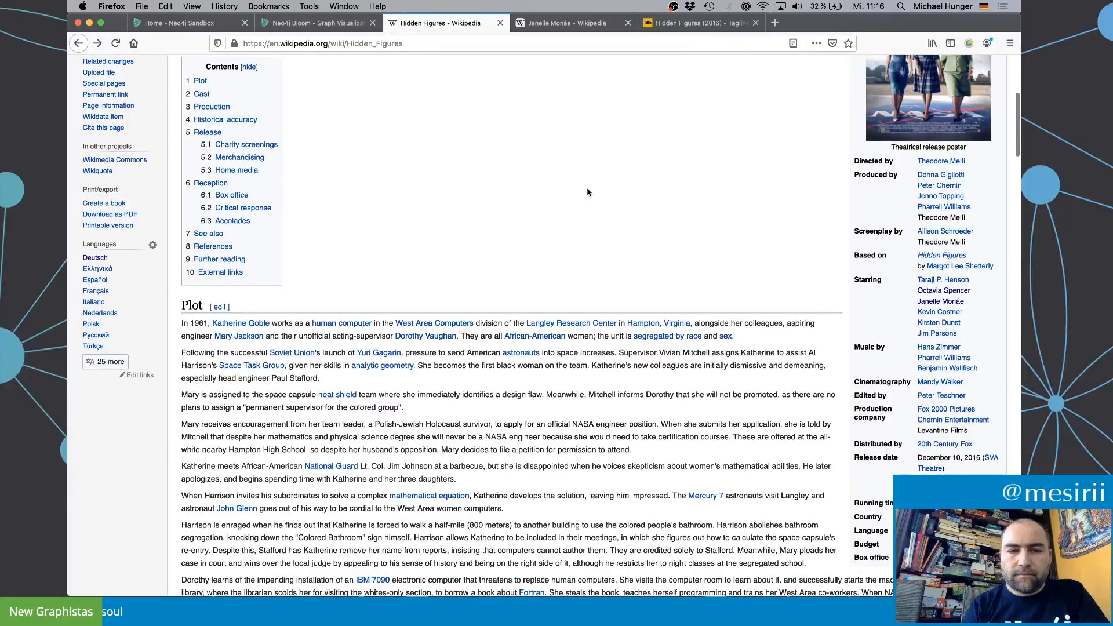
scroll(587, 192, down, 2)
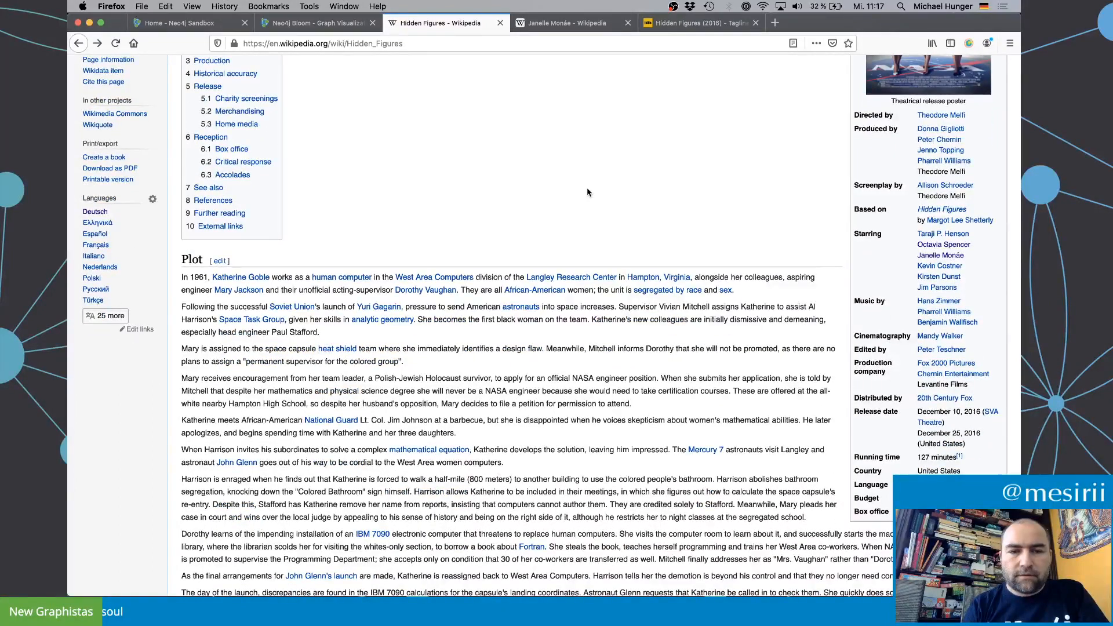
scroll(587, 191, down, 1)
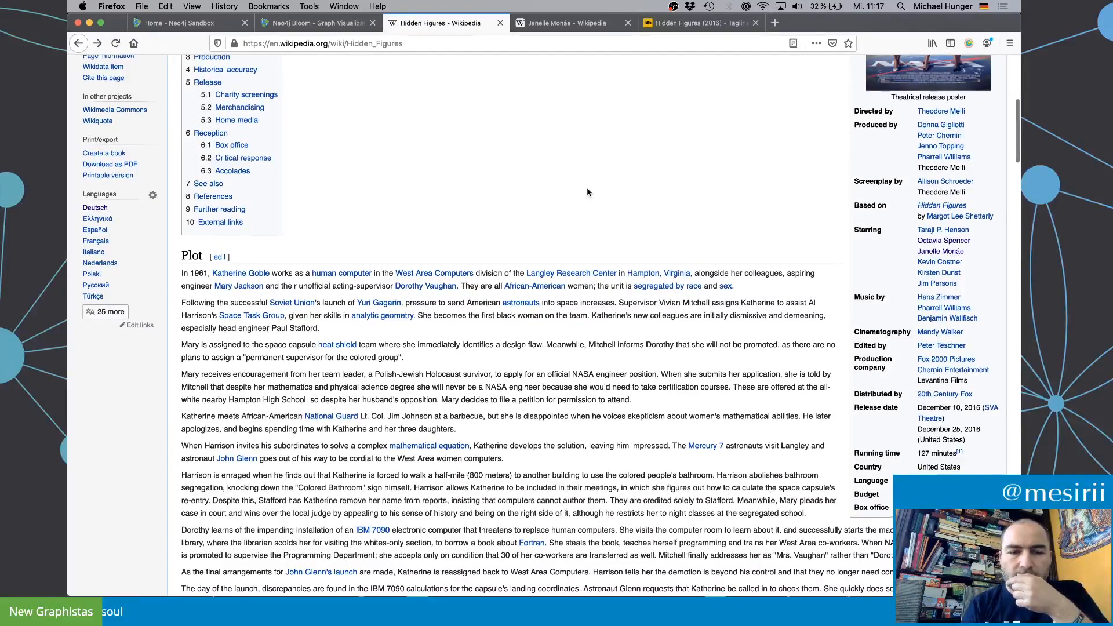
scroll(587, 191, down, 1)
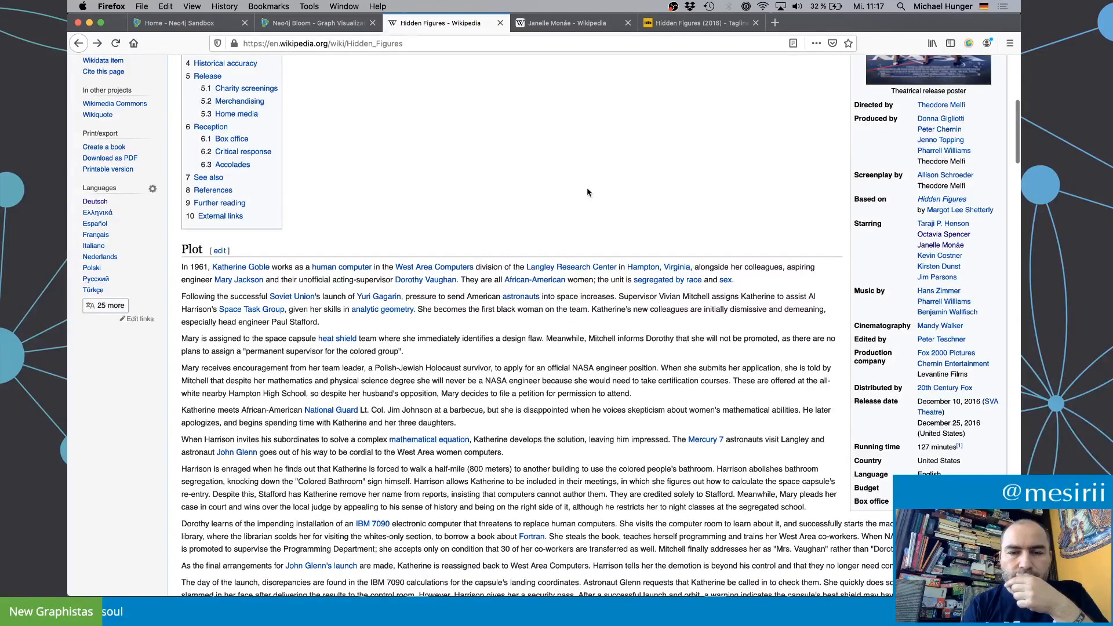
scroll(587, 192, down, 8)
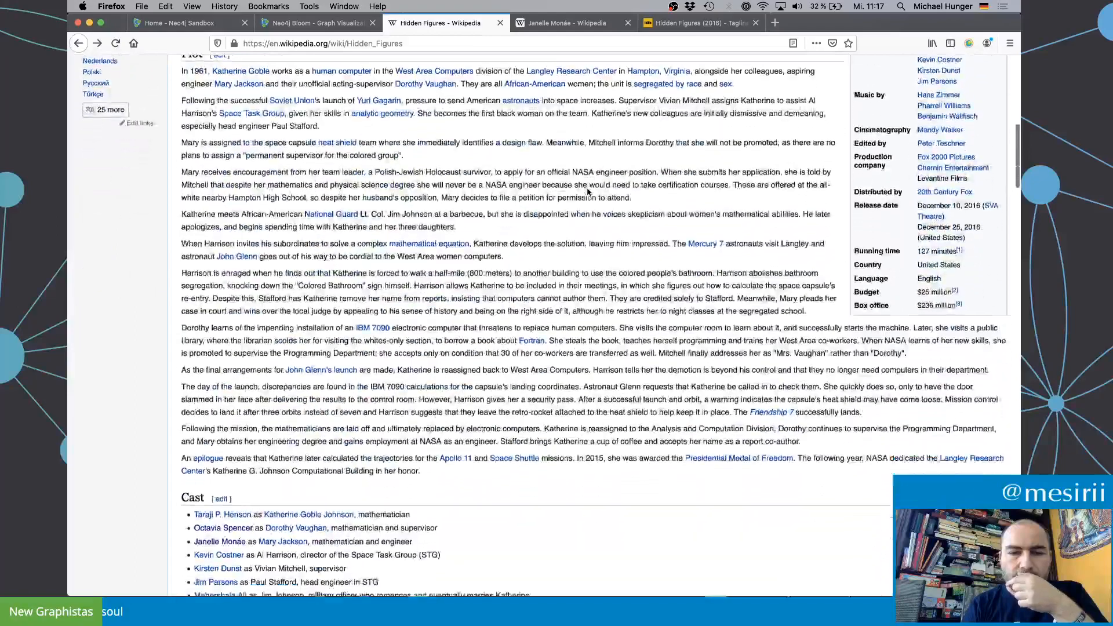
scroll(587, 192, up, 2)
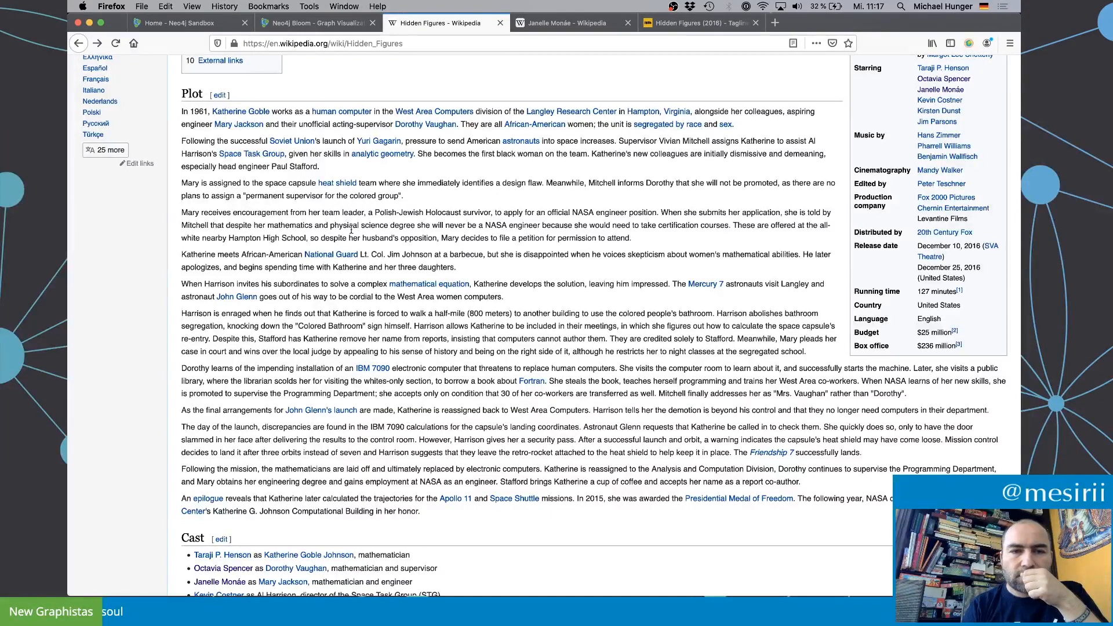
scroll(795, 204, up, 2)
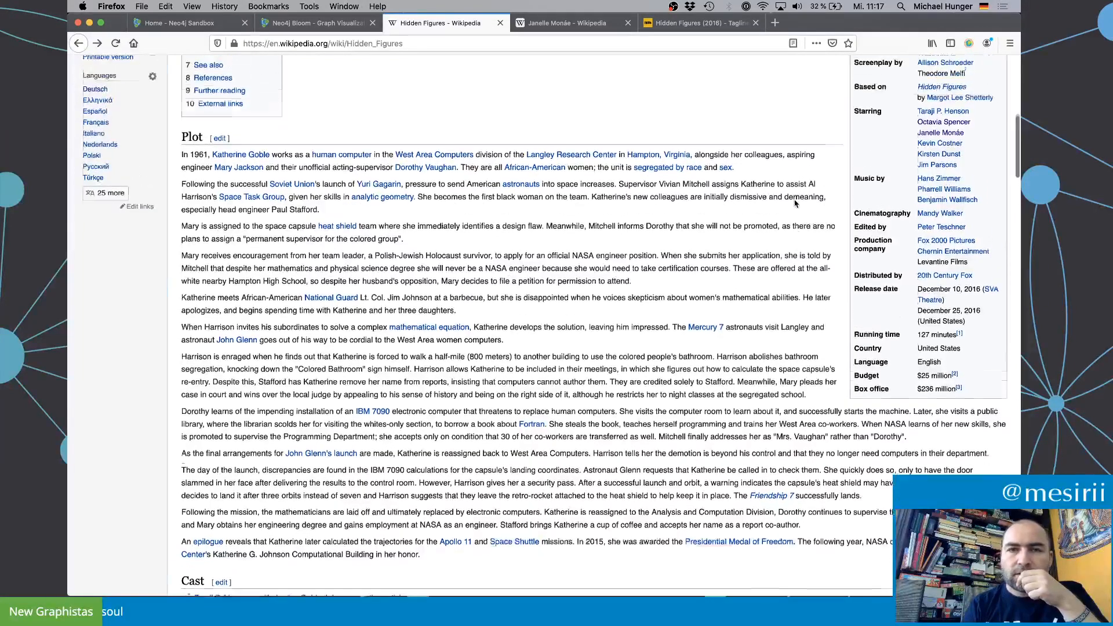
Step: Open the main Hidden Figures title page on IMDb from its taglines page and look at the cast overview
click(703, 23)
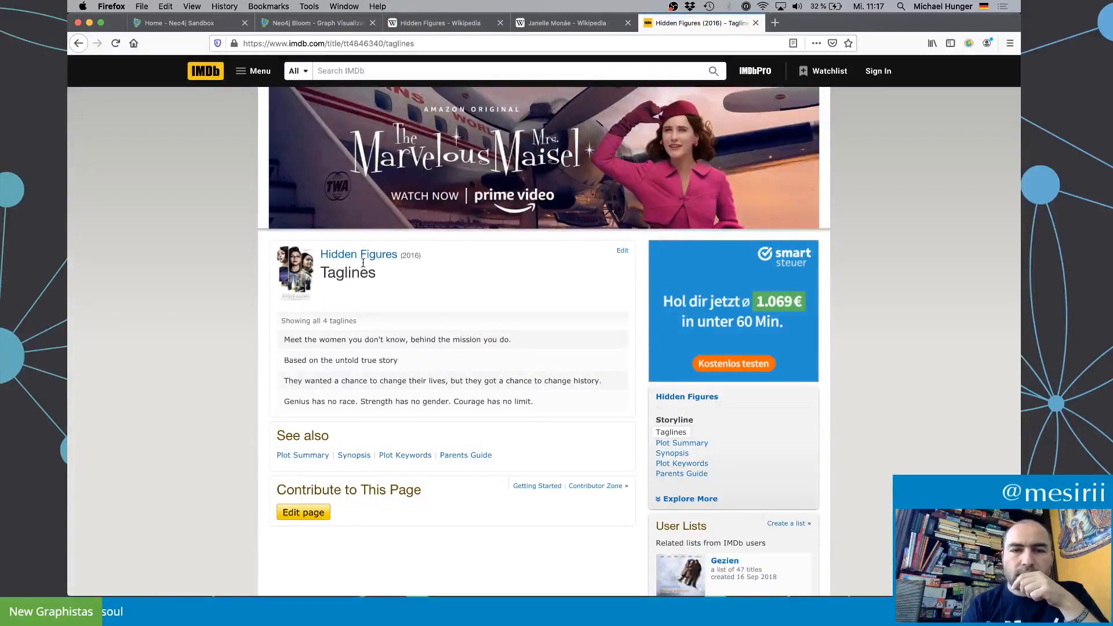
click(362, 257)
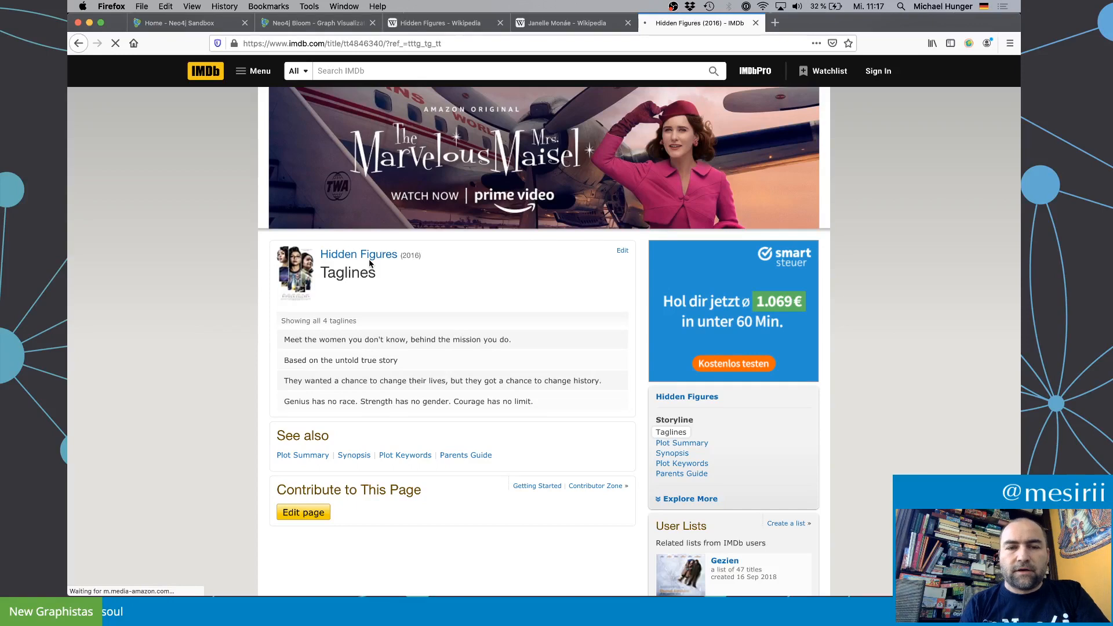
scroll(240, 314, down, 4)
scroll(240, 314, down, 1)
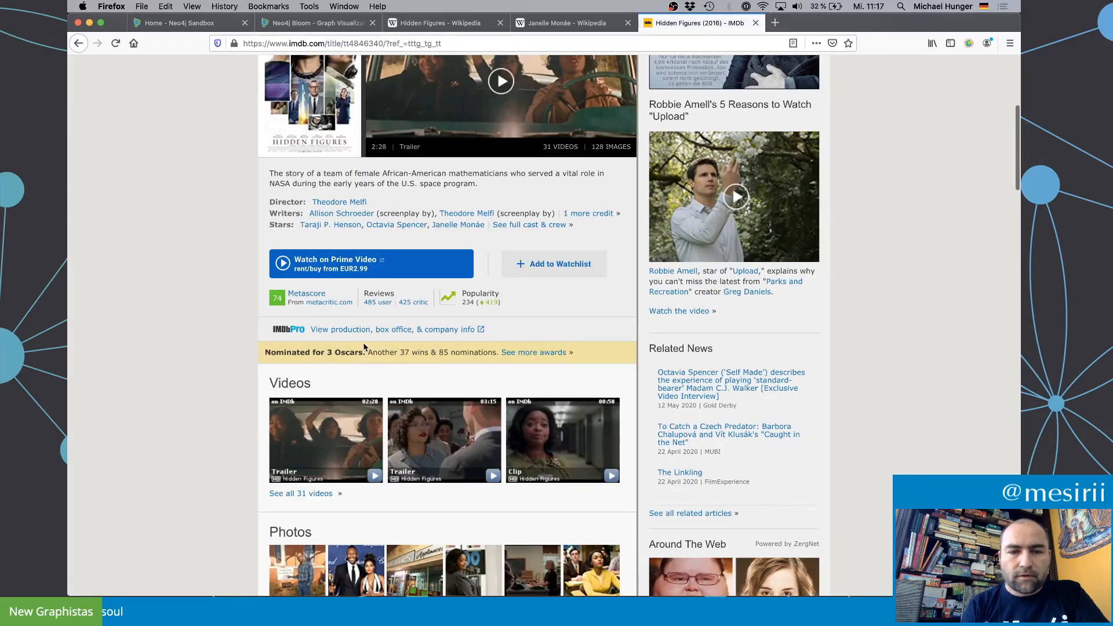
scroll(368, 347, down, 3)
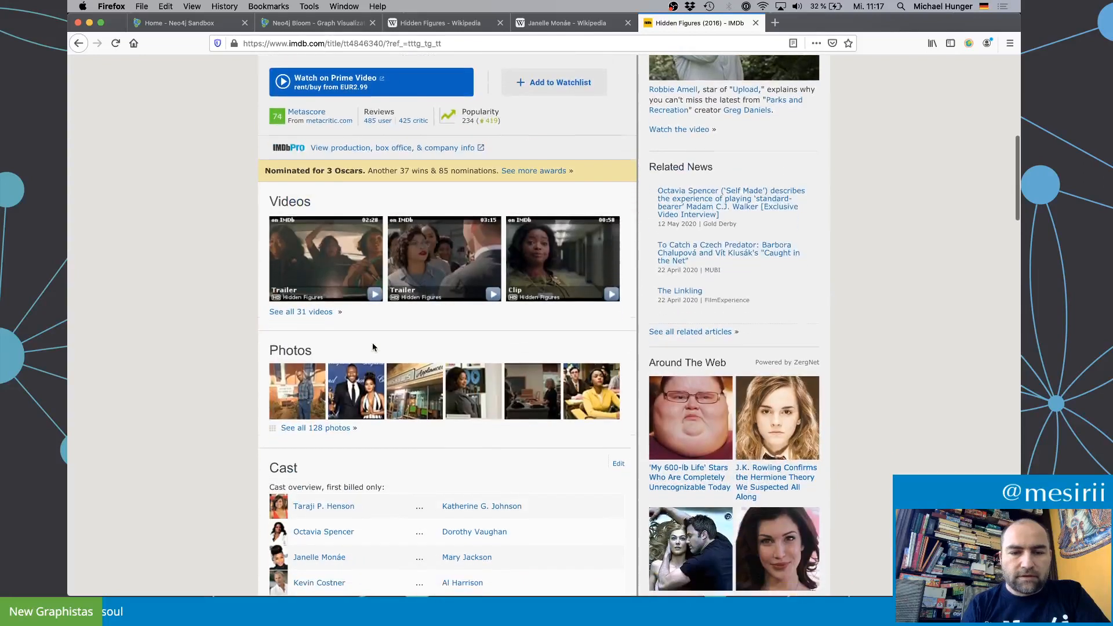
Step: Find Janelle Monáe's role in the Hidden Figures cast list on IMDb and switch back to Neo4j Bloom
scroll(372, 346, down, 3)
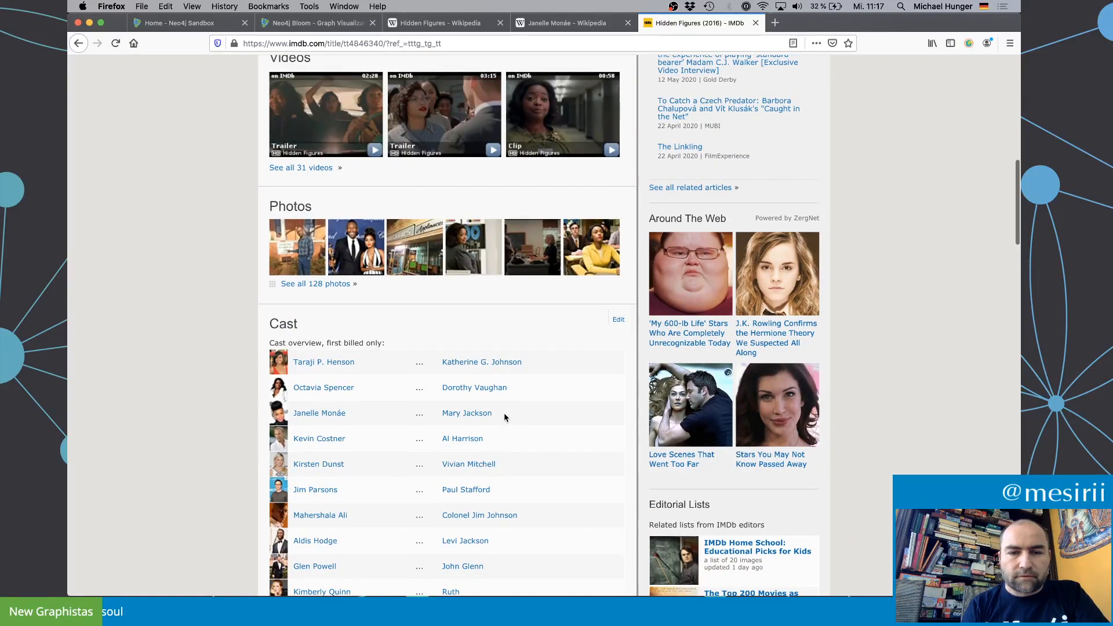
triple_click(445, 418)
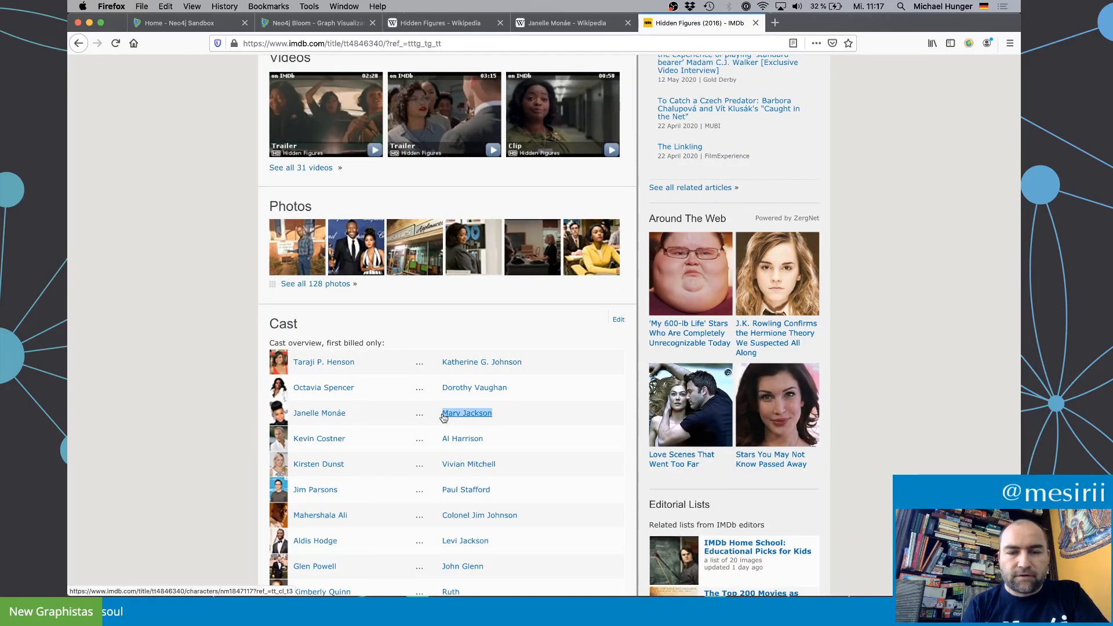
key(super+Tab)
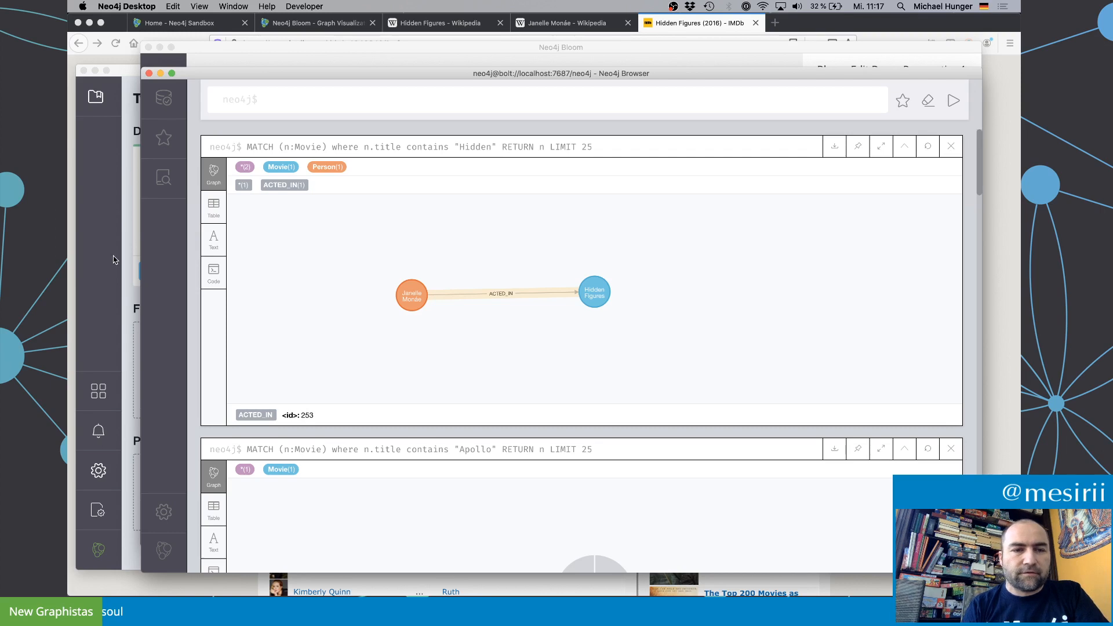
key(super+Tab)
key(super+grave)
key(super+grave)
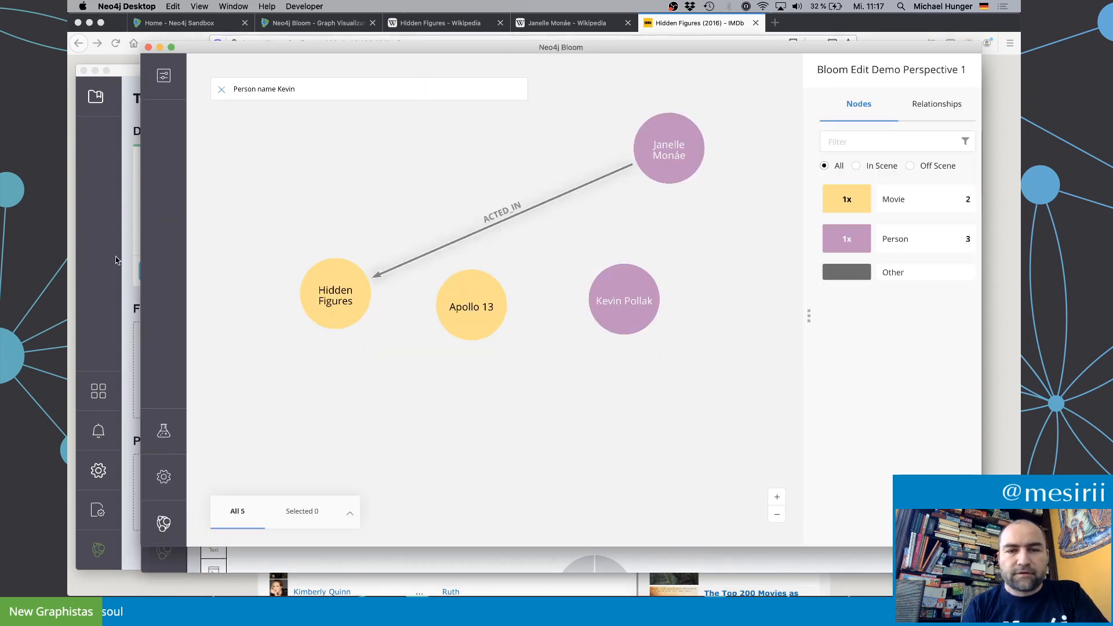
Step: Inspect the ACTED_IN relationship from Janelle Monáe to Hidden Figures for properties, and close its details
double_click(490, 230)
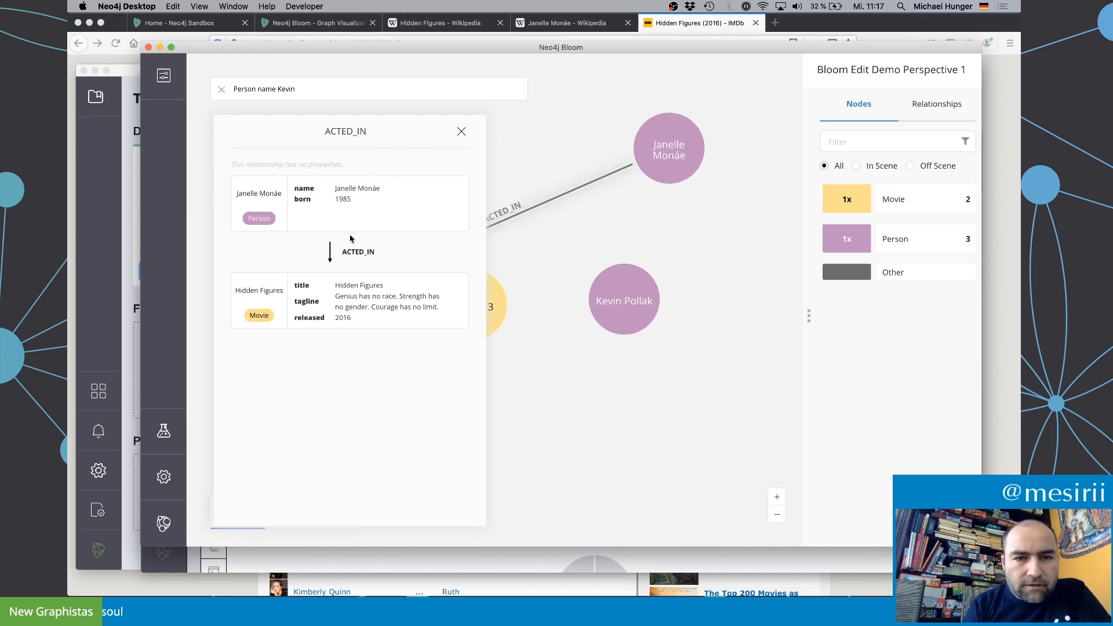
double_click(351, 249)
click(364, 251)
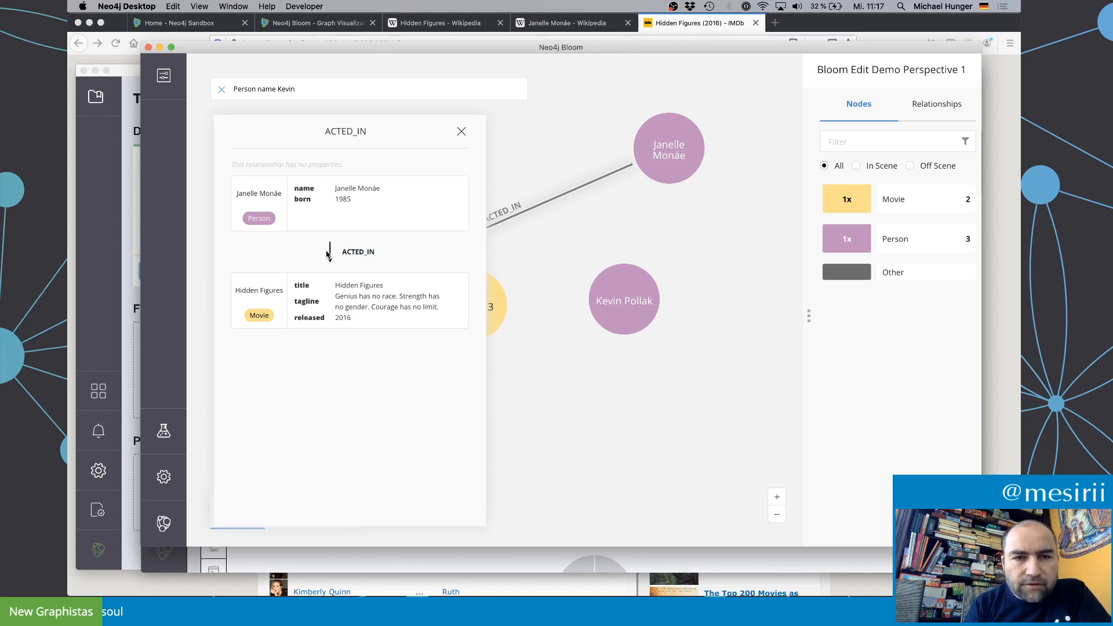
double_click(325, 165)
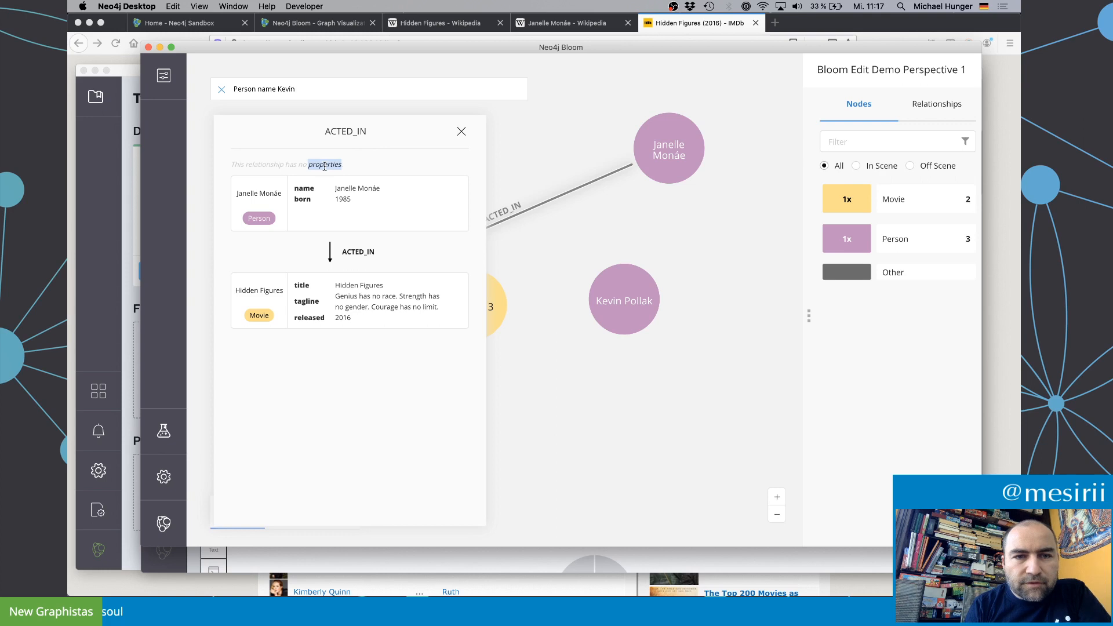
double_click(274, 165)
click(344, 163)
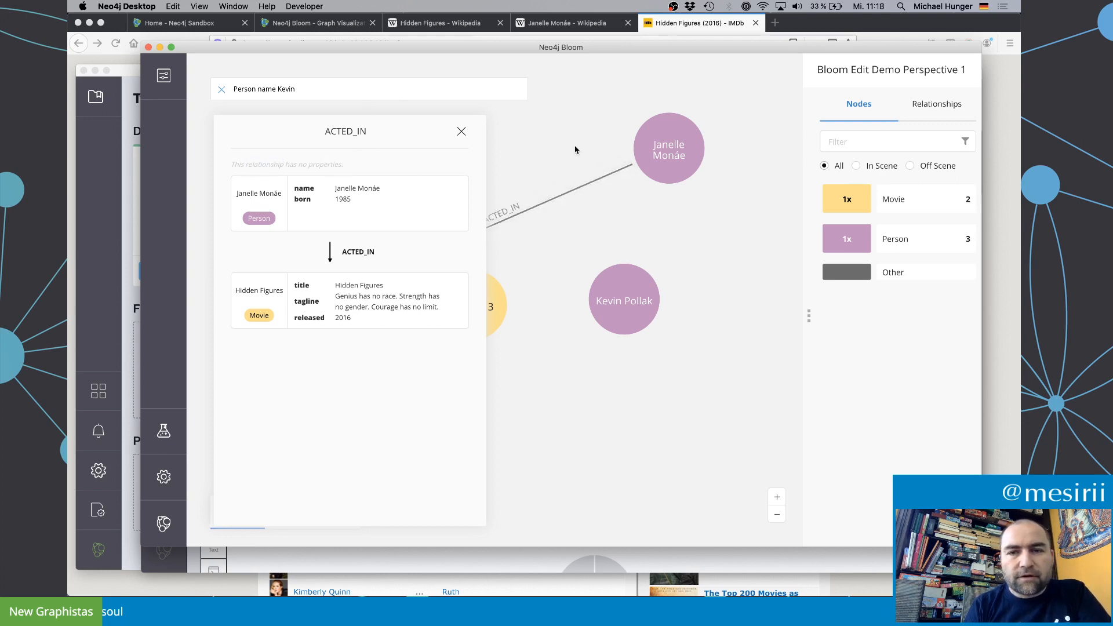
click(460, 132)
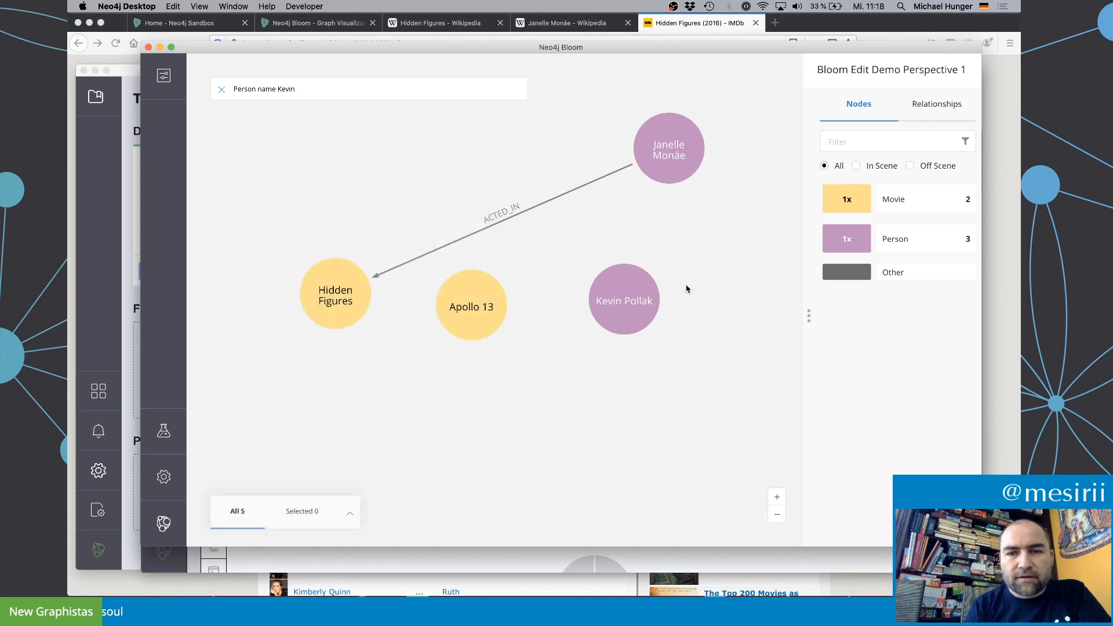
Step: Inspect Kevin Pollak's ACTED_IN relationship to A Few Good Men and examine its roles property
double_click(630, 313)
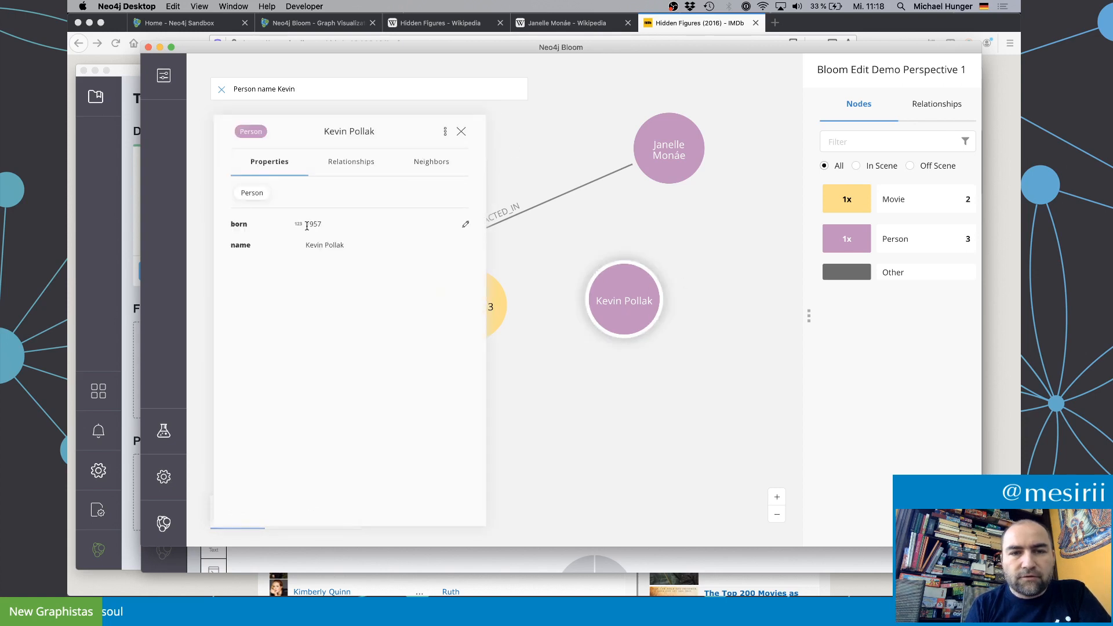
click(354, 163)
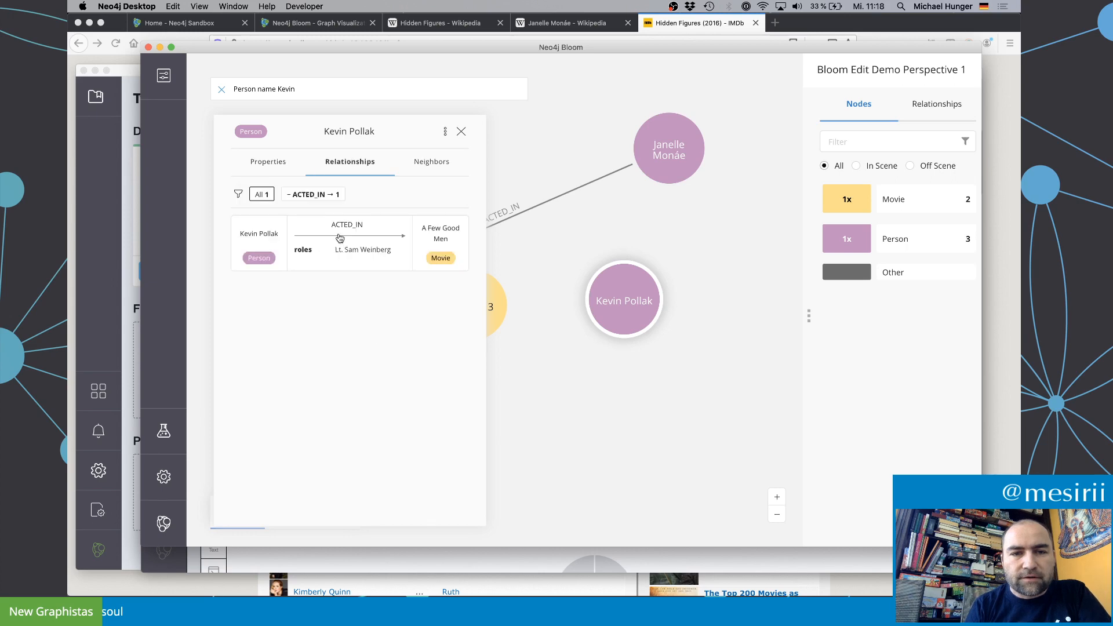
click(335, 246)
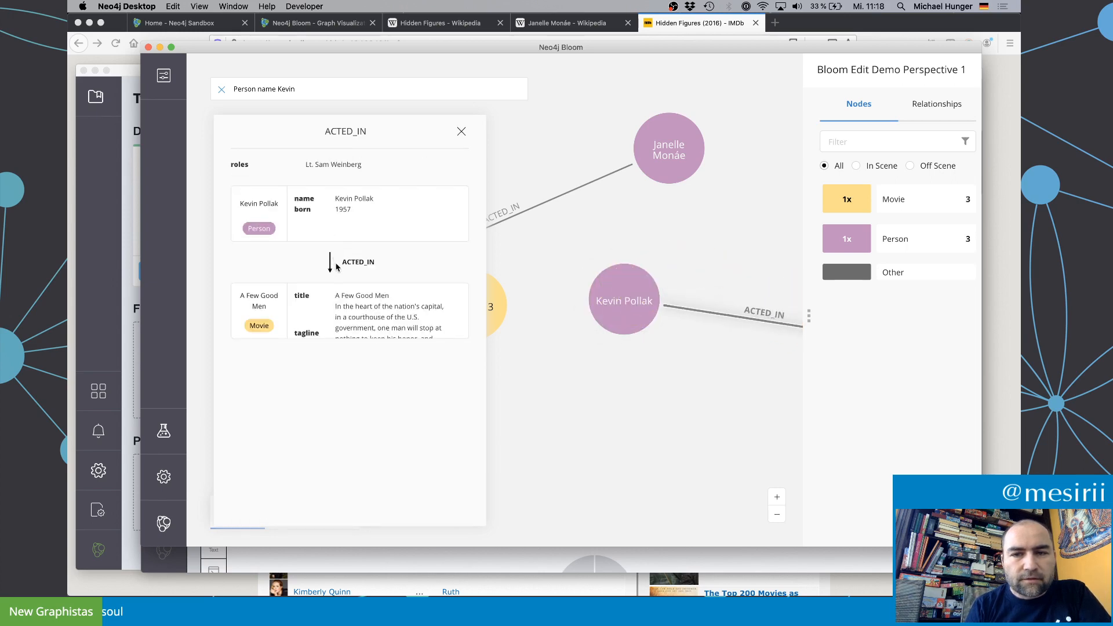
double_click(319, 164)
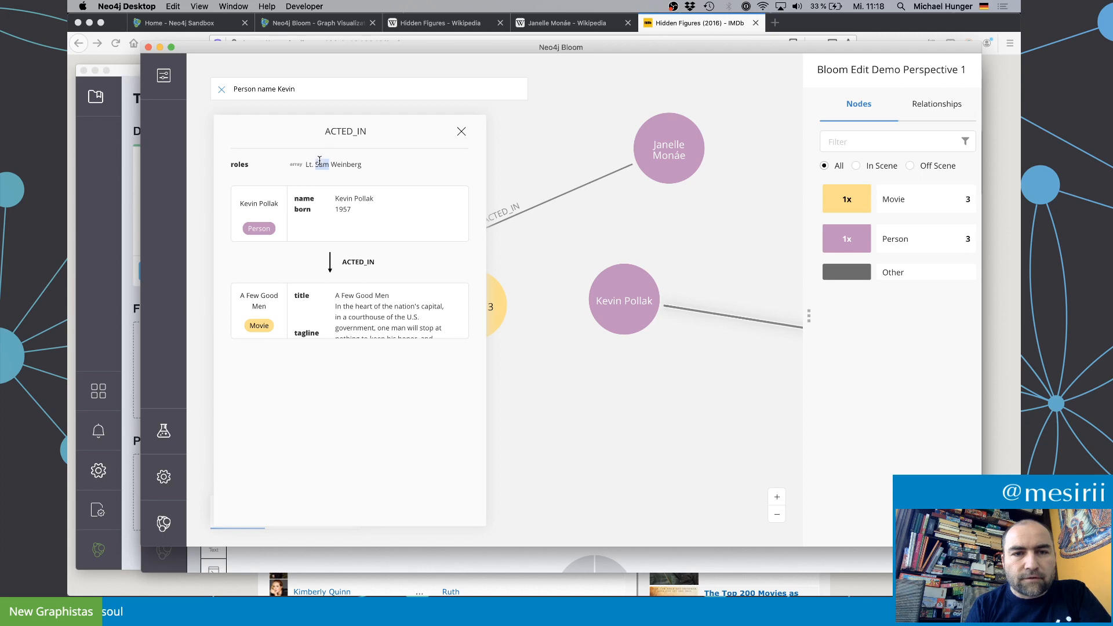
click(319, 164)
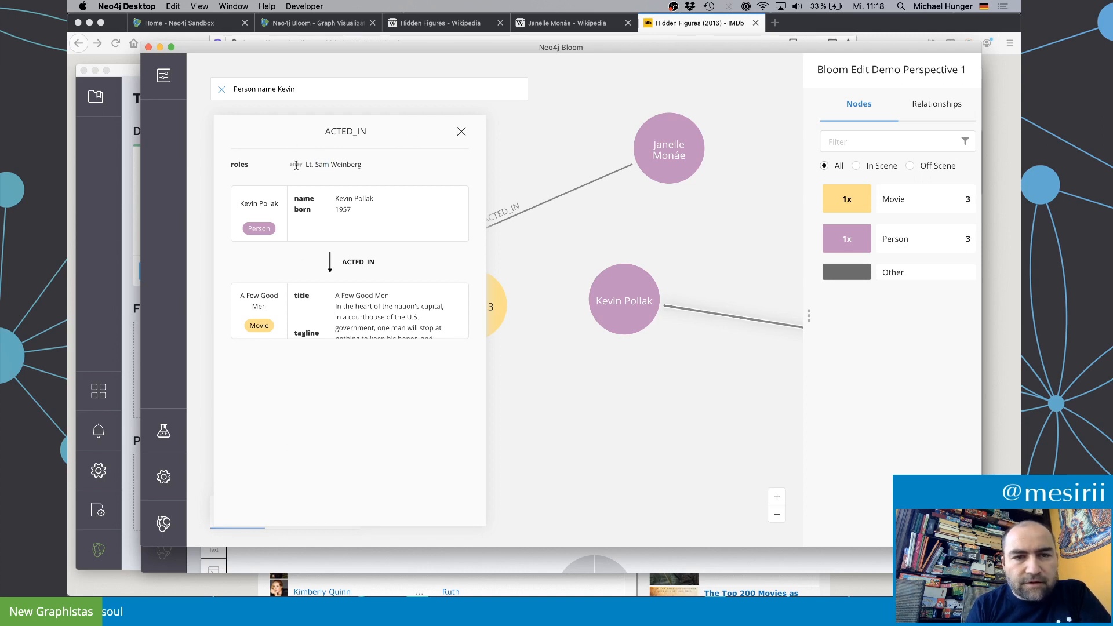
click(461, 132)
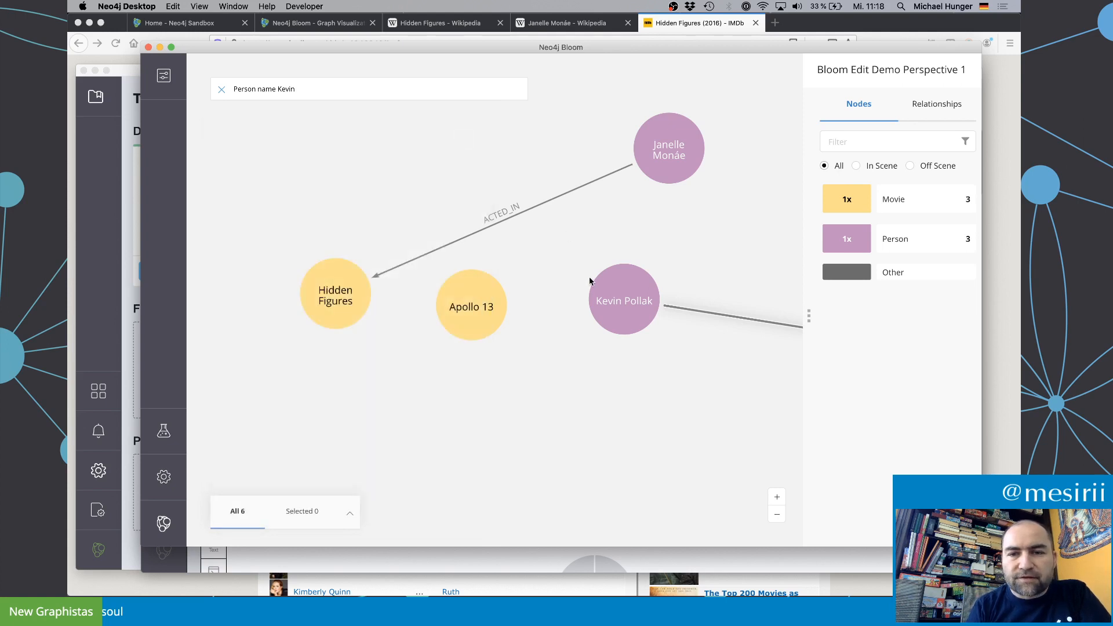
Step: Move the Kevin Pollak node below the Apollo 13 node and clear the selection
drag(635, 305, 479, 410)
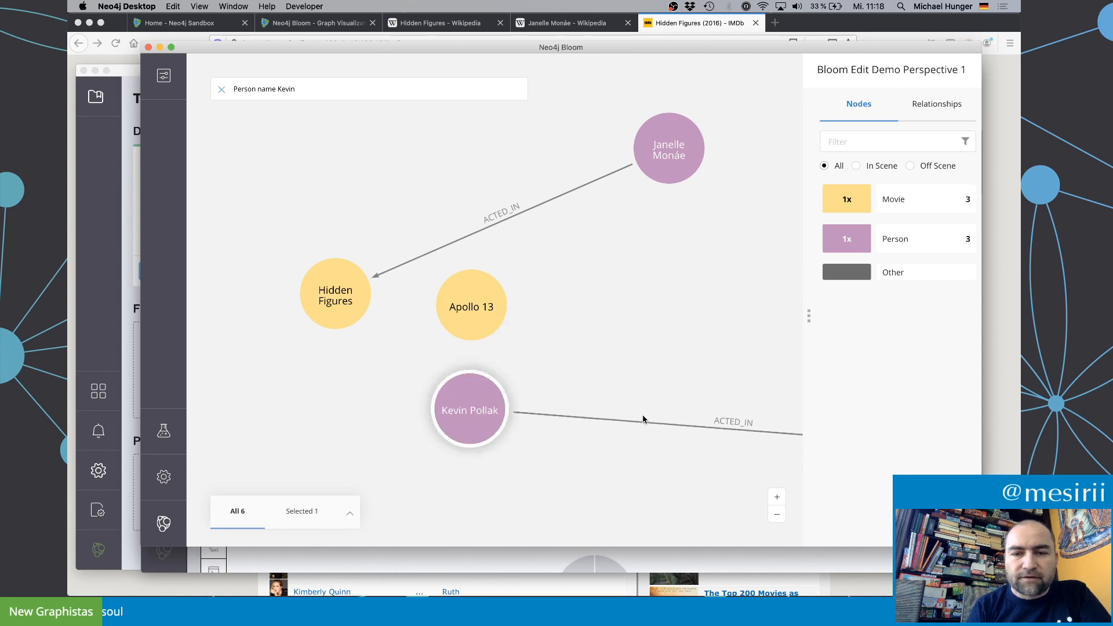
click(633, 378)
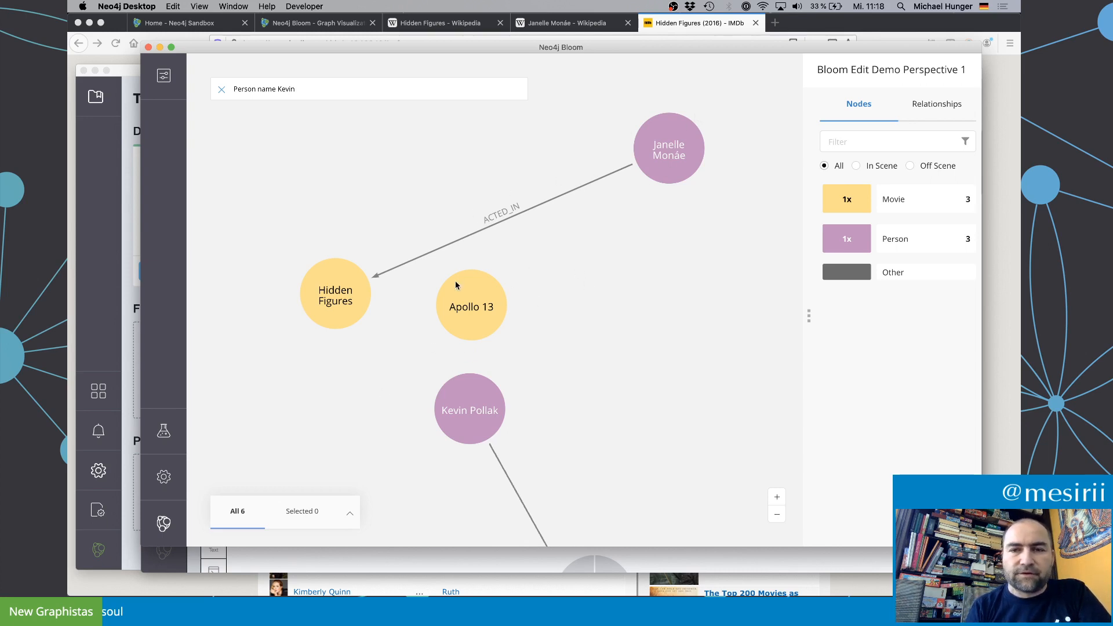
Step: Inspect the Janelle Monáe node's properties and the available node options, and close its details
right_click(669, 149)
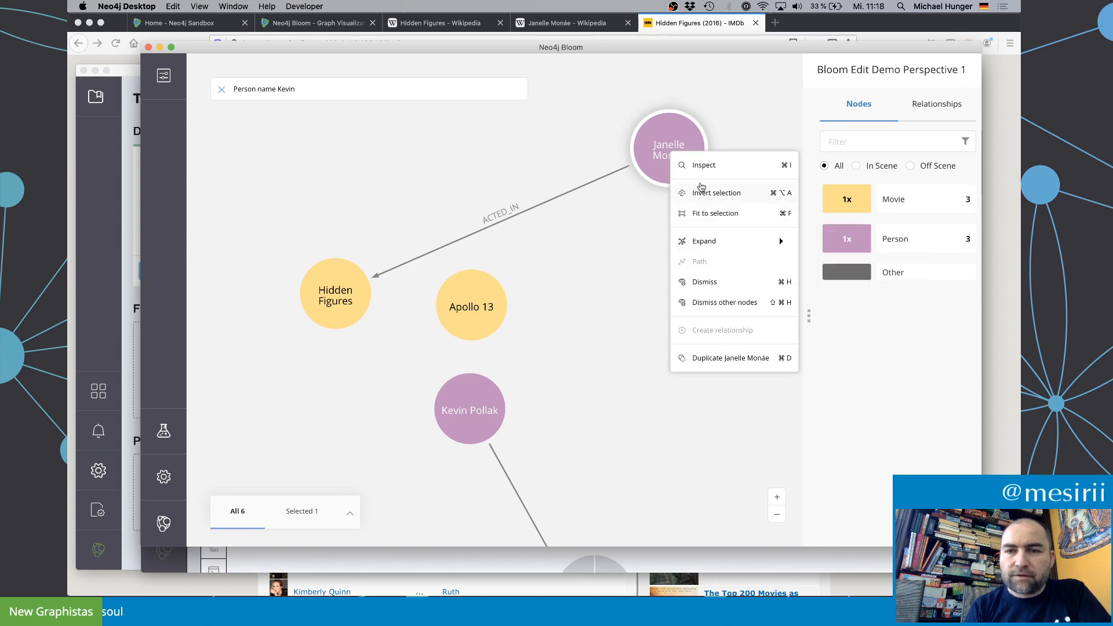
click(704, 166)
click(444, 131)
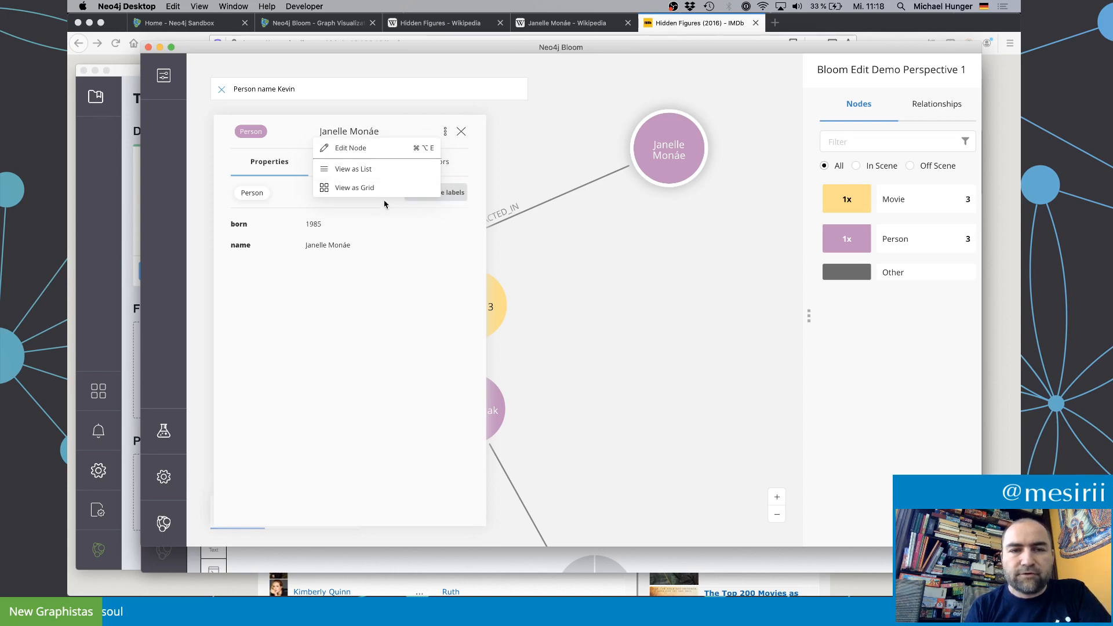
click(561, 142)
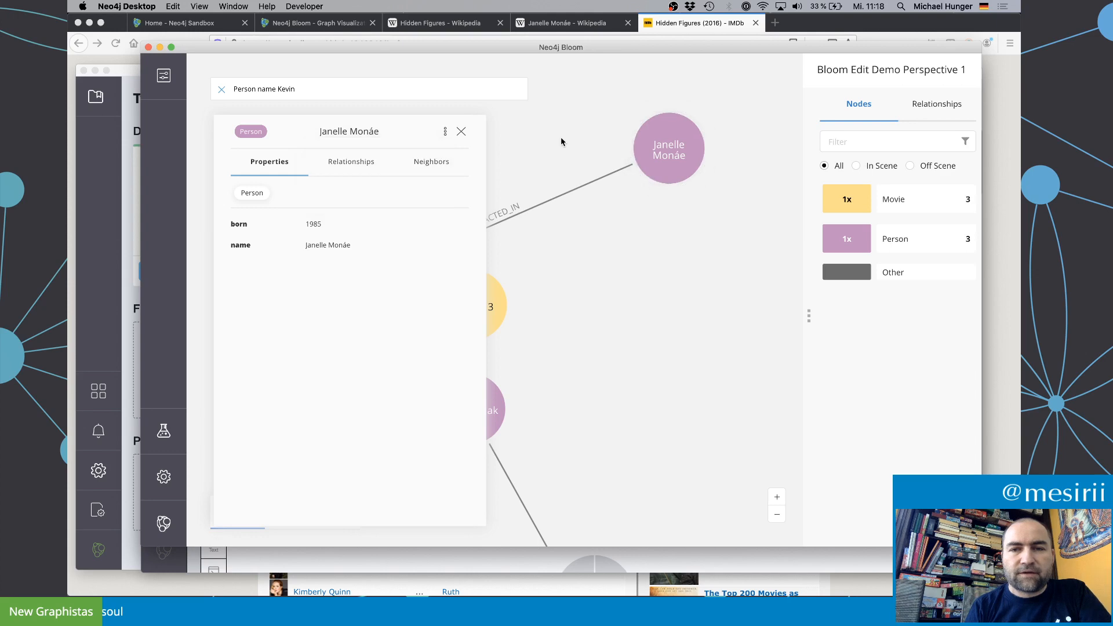
click(461, 131)
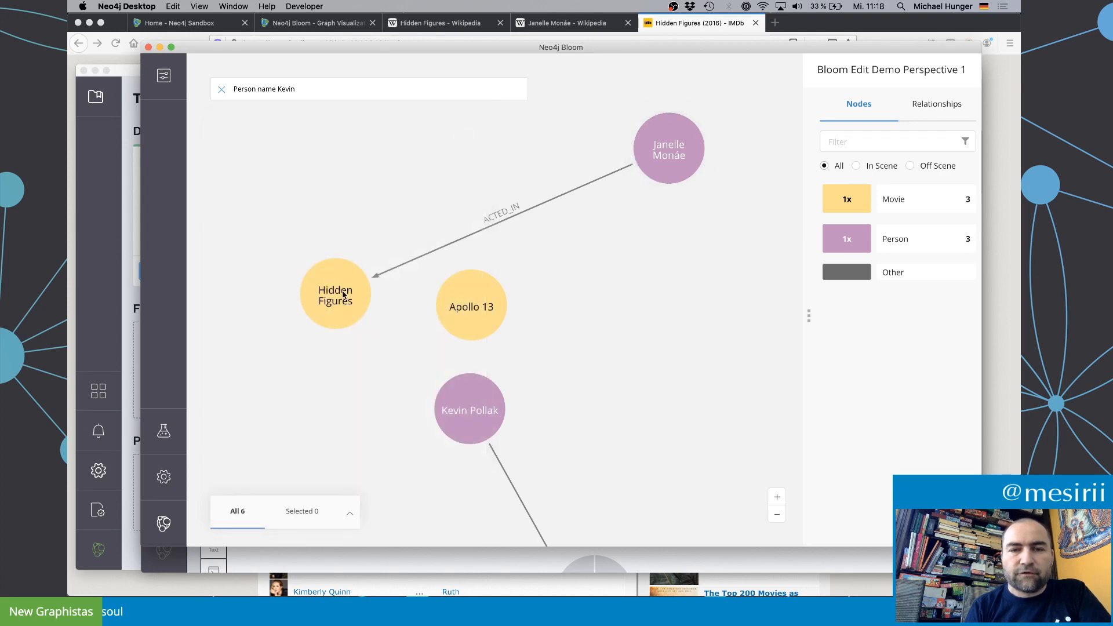
Step: Rearrange the scene by moving Hidden Figures upward and placing Apollo 13 just below it
drag(344, 296, 346, 203)
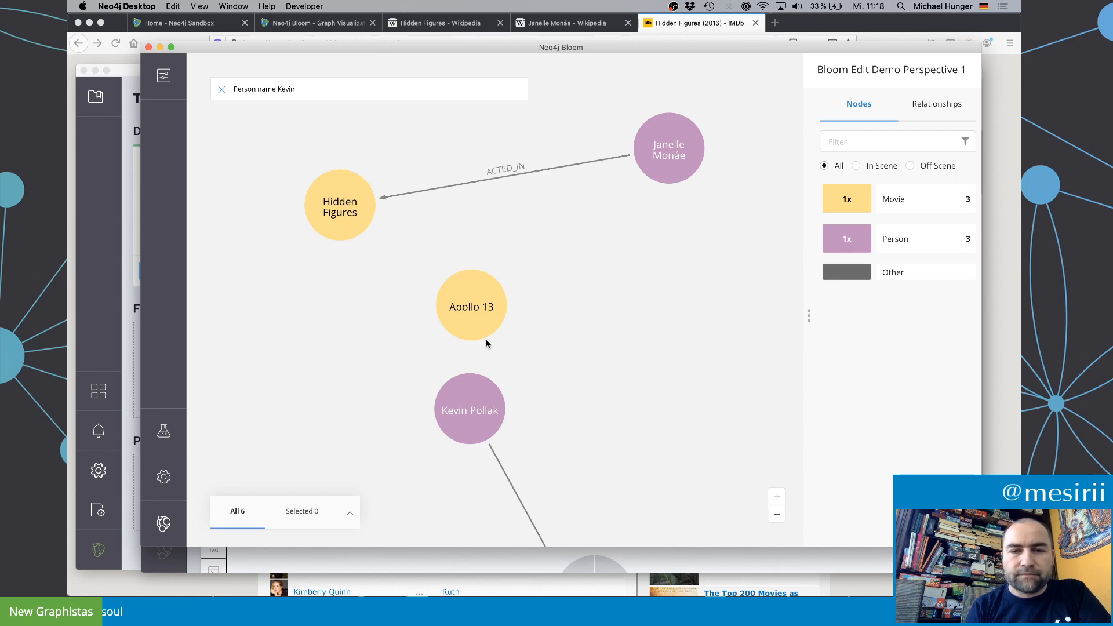
drag(476, 315, 370, 315)
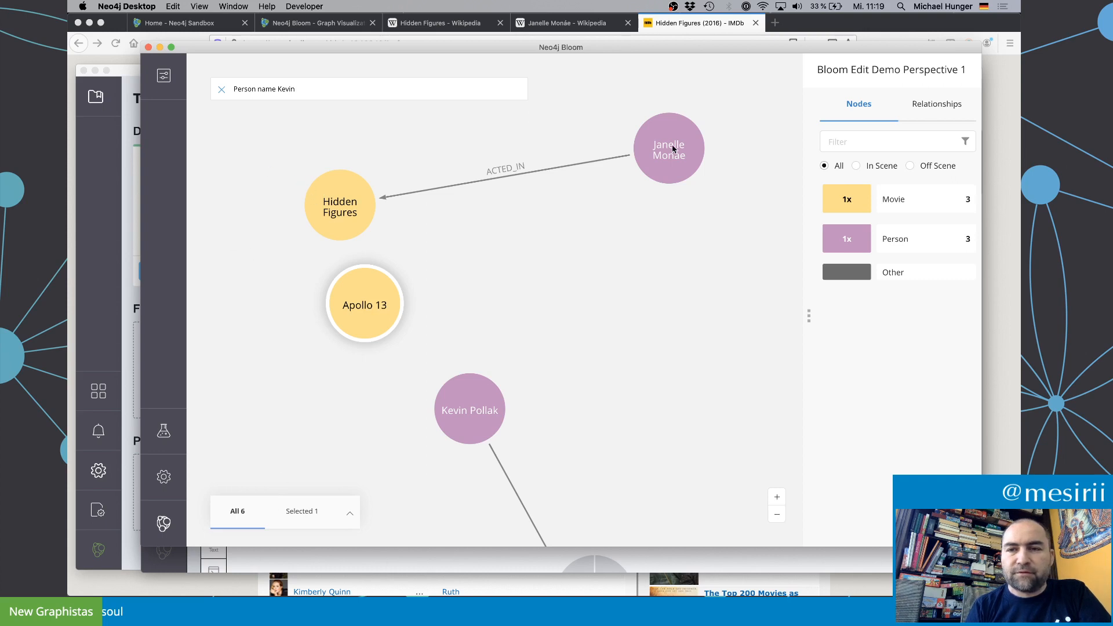
Step: Open the perspective's category settings and view the properties of the Person category
click(164, 75)
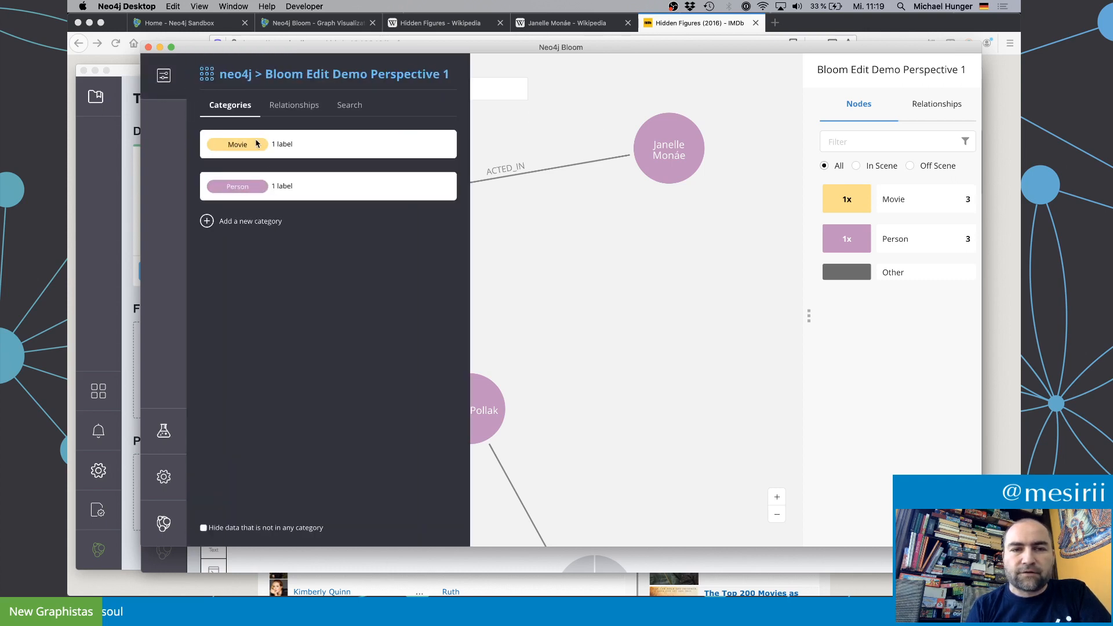
click(281, 186)
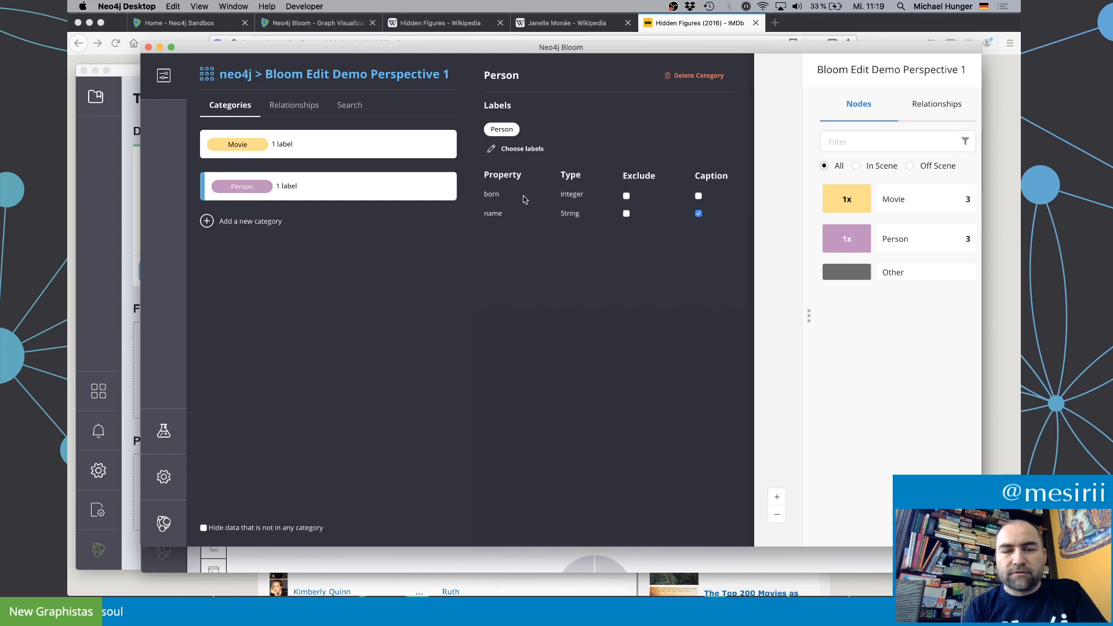
Step: Switch to Neo4j Browser, check the Janelle Monáe node's properties, and view the Hidden Figures query result as a table
key(super+Tab)
key(super+Tab)
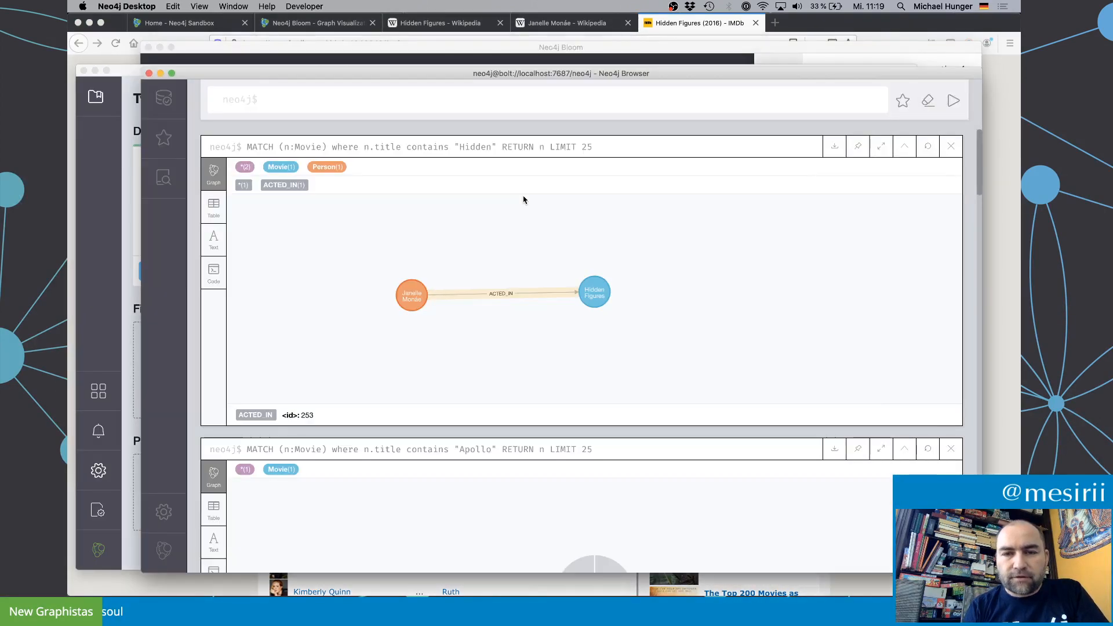
click(415, 298)
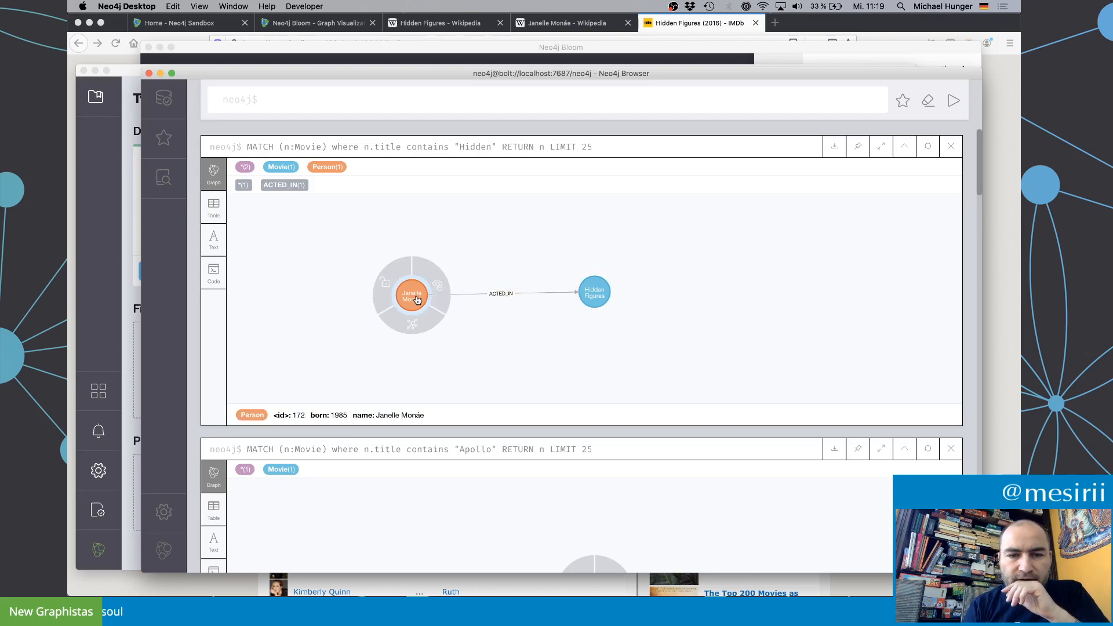
click(219, 208)
scroll(502, 244, down, 2)
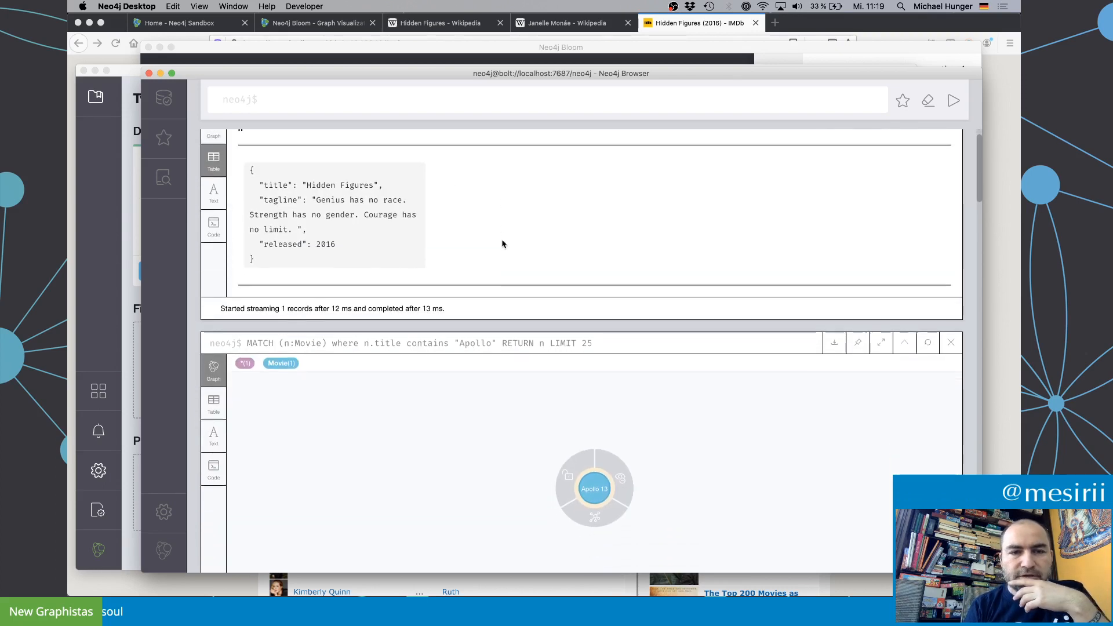
scroll(502, 244, up, 2)
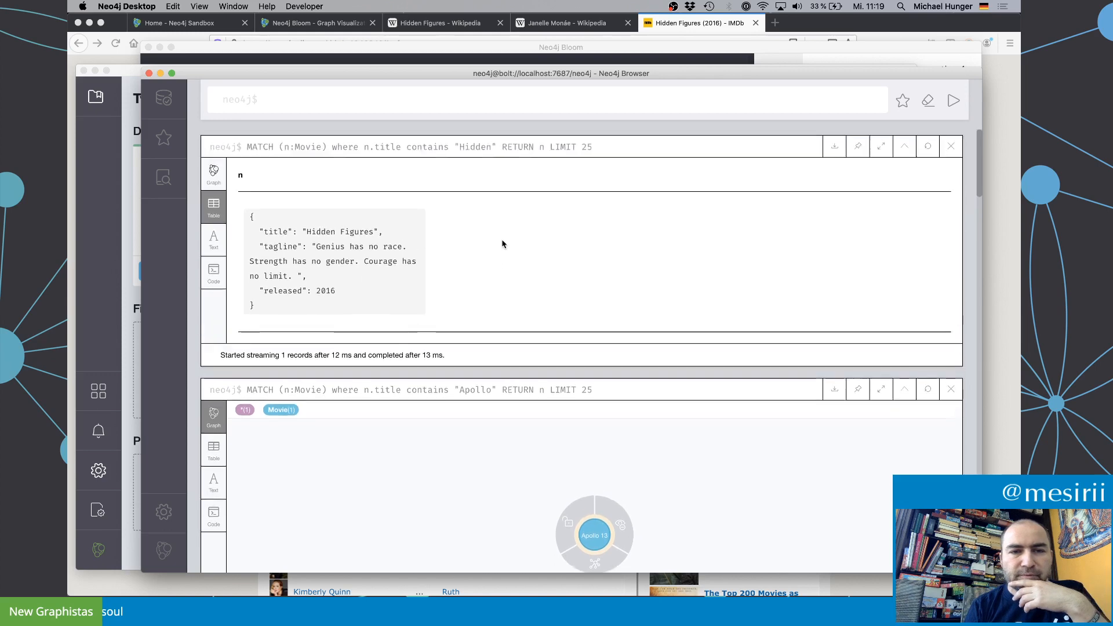
double_click(326, 290)
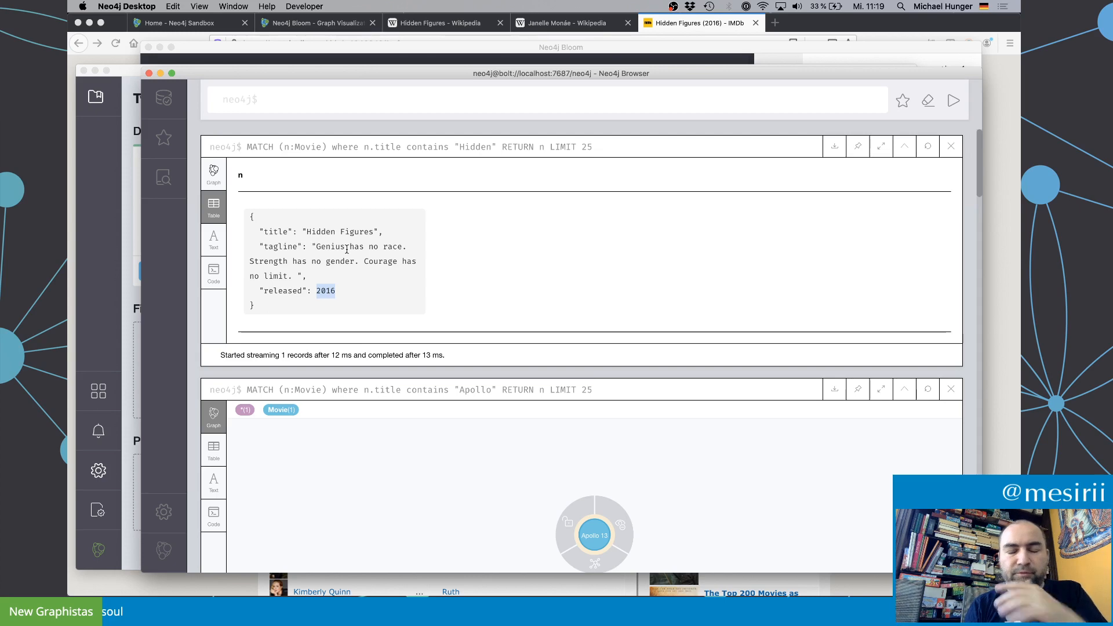
Step: Return to Neo4j Bloom and add a new category named Studio to the perspective
key(super+grave)
key(super+grave)
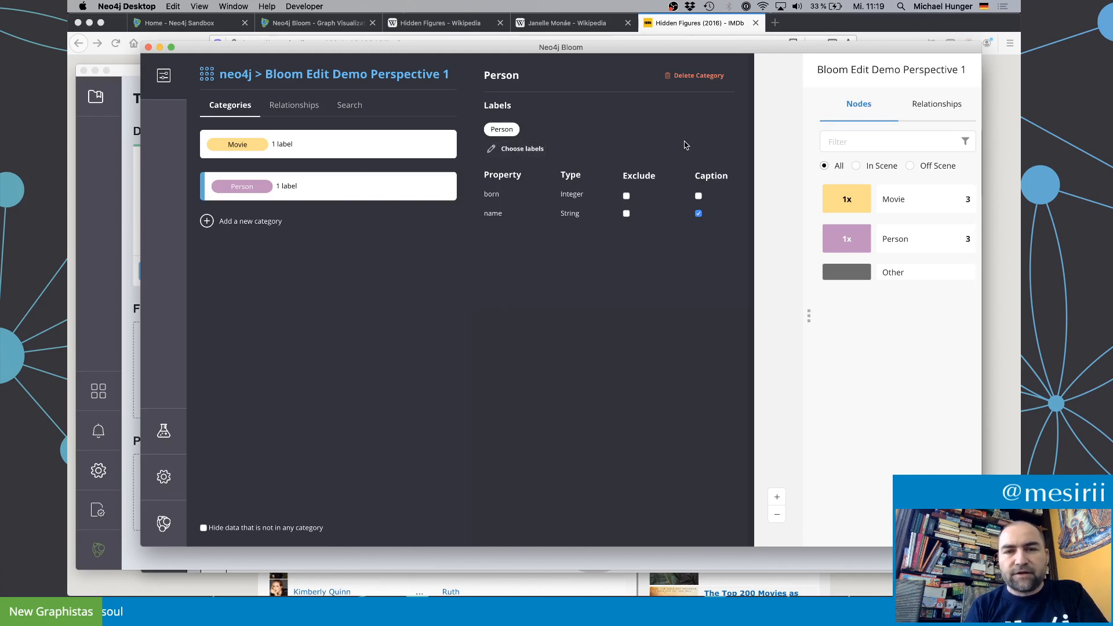
click(252, 227)
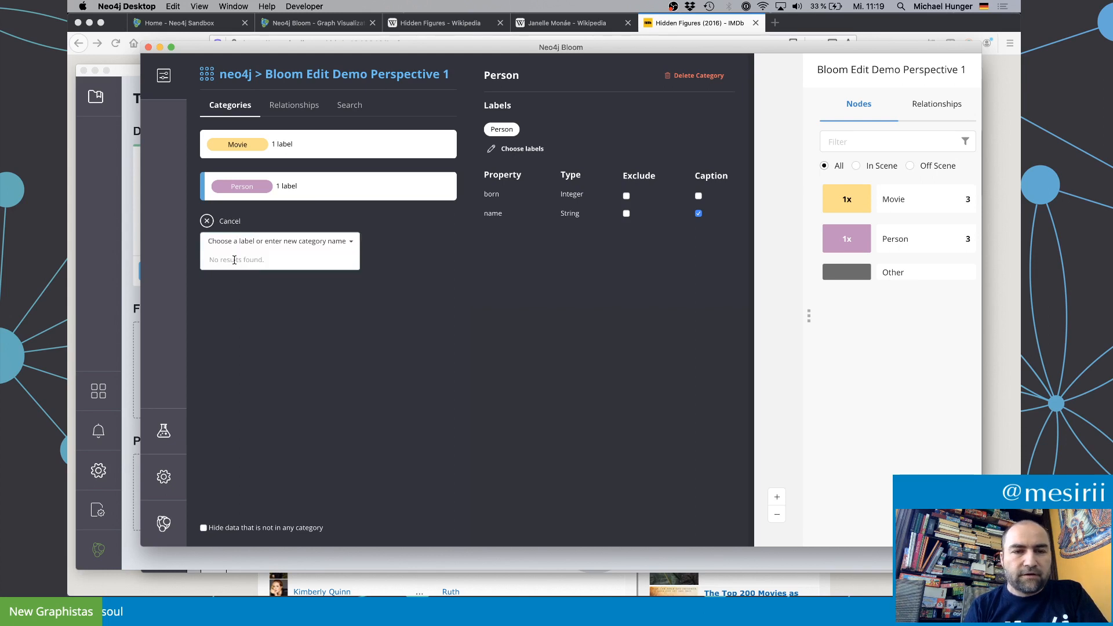
click(241, 238)
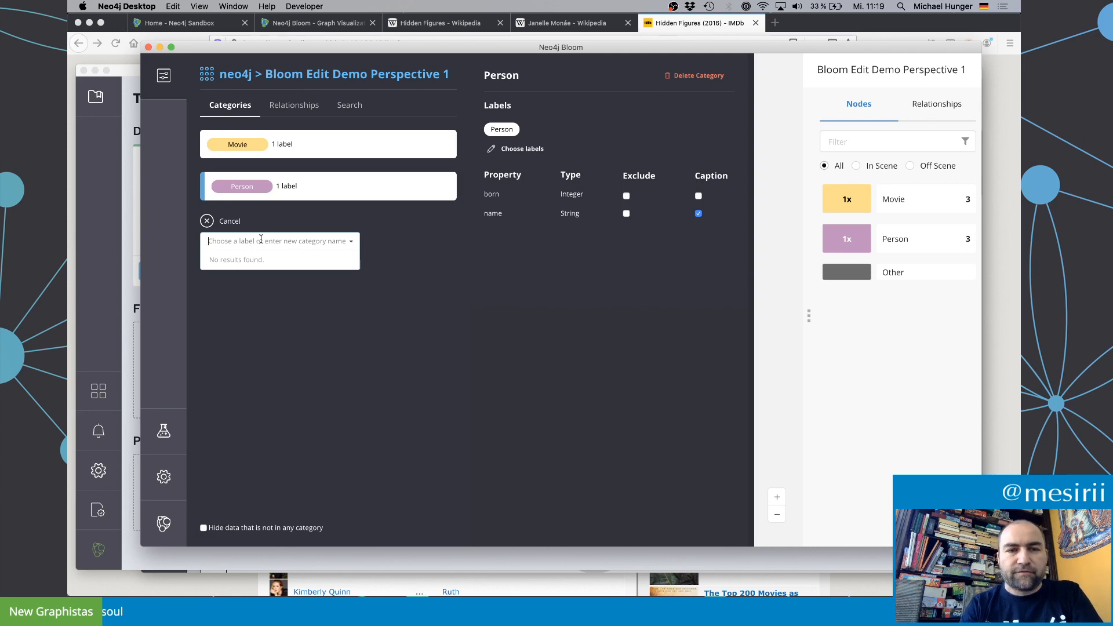
text(Studio)
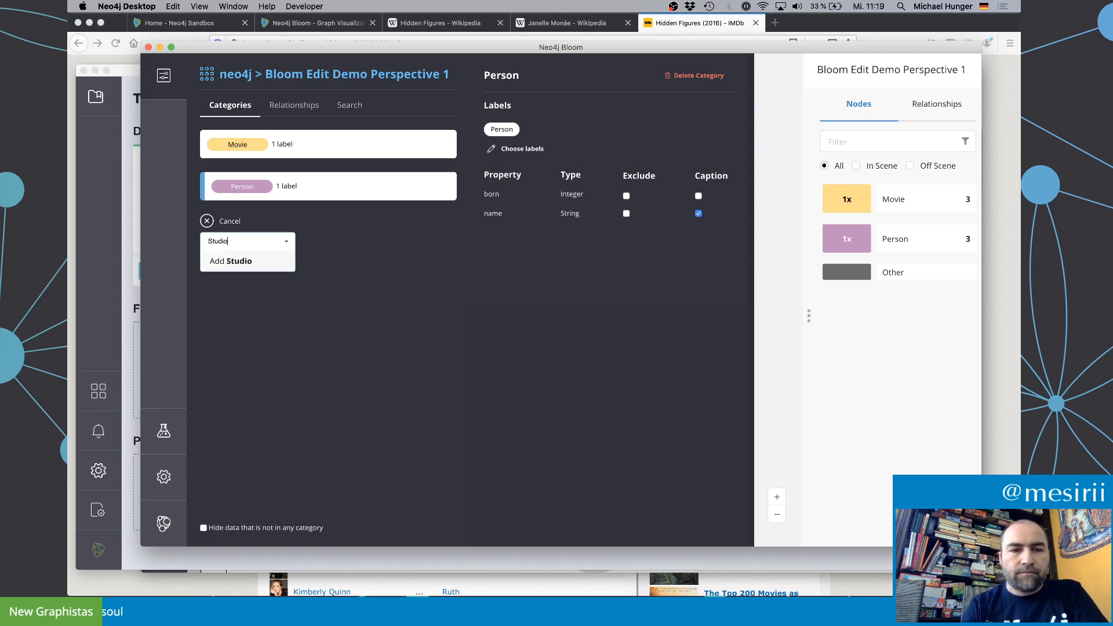
click(248, 264)
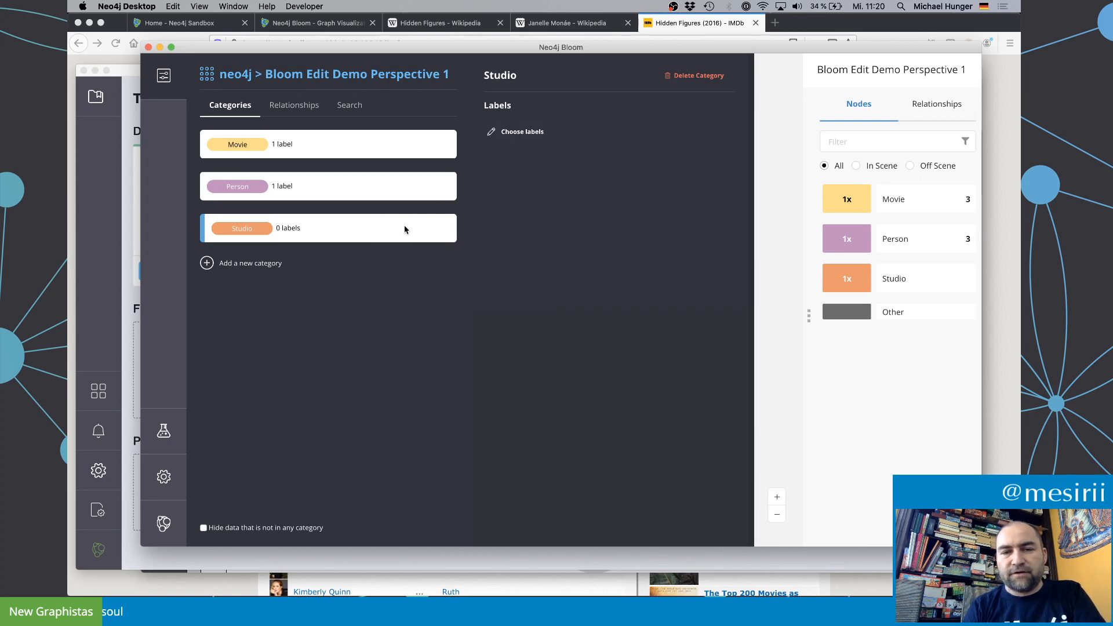
Step: Delete the Studio category from the perspective and return to the graph scene
click(696, 81)
click(685, 84)
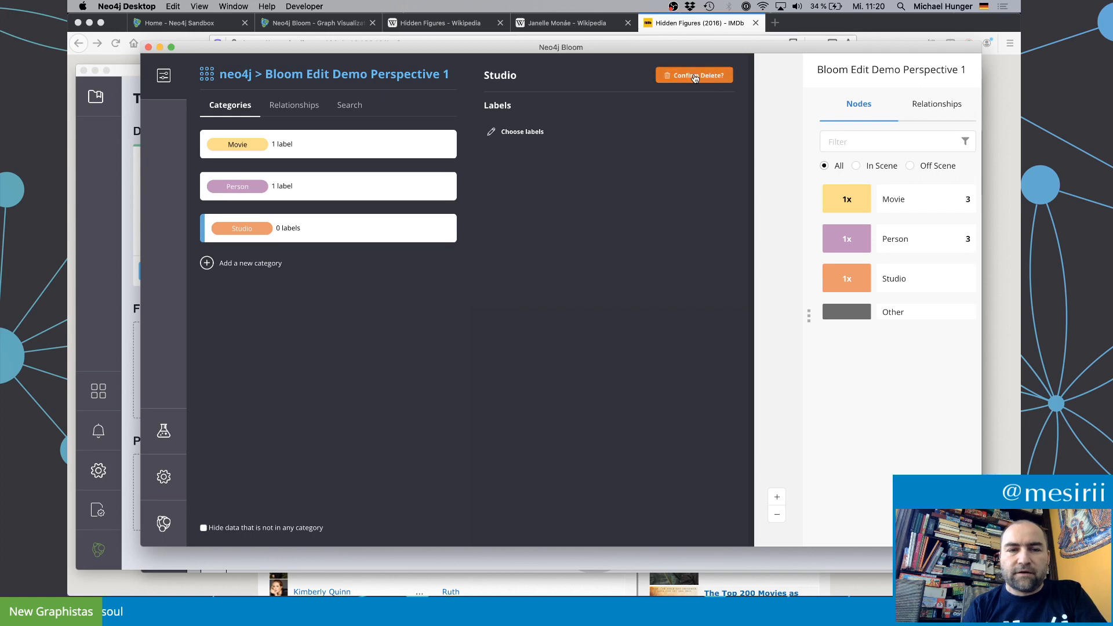
click(531, 270)
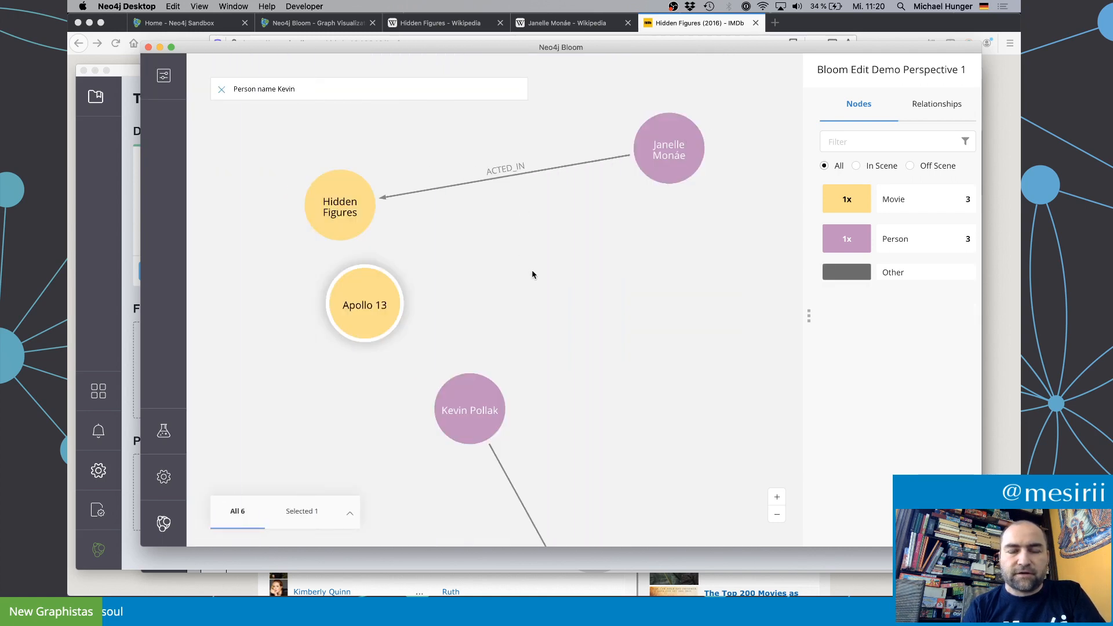
Step: Move the Kevin Pollak node beside Apollo 13 and check the actions available for the Janelle Monáe node
drag(464, 439, 325, 339)
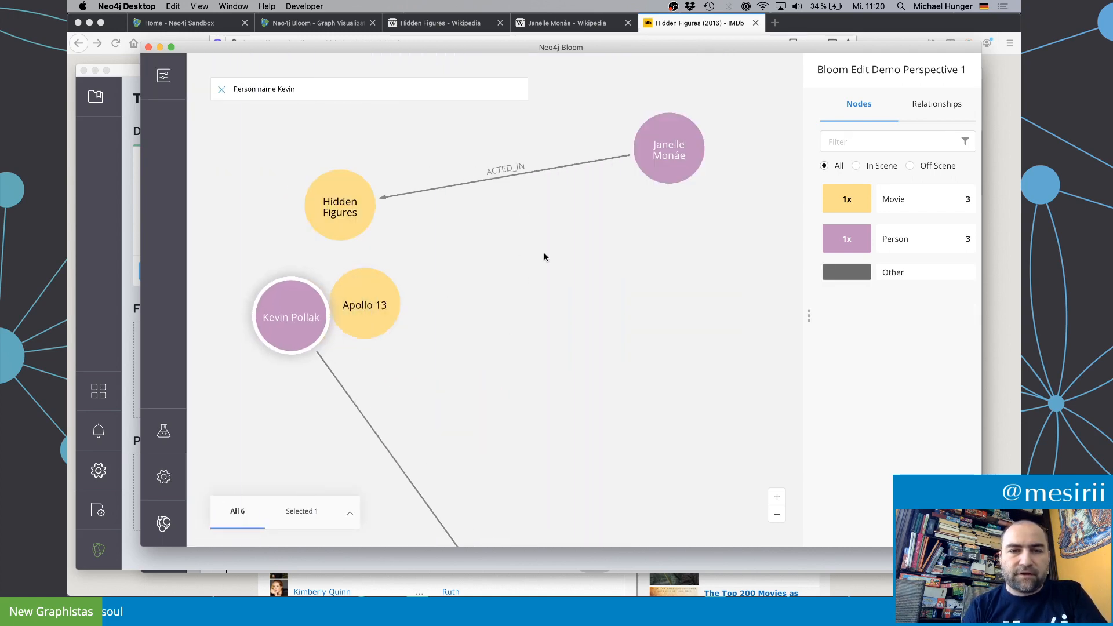
click(560, 252)
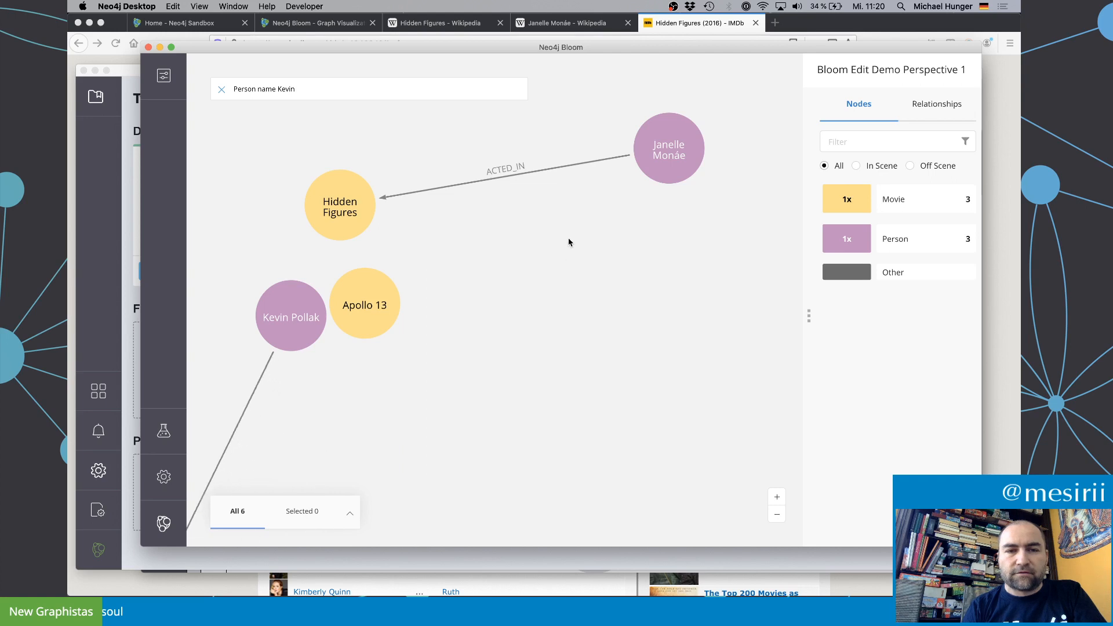
click(674, 157)
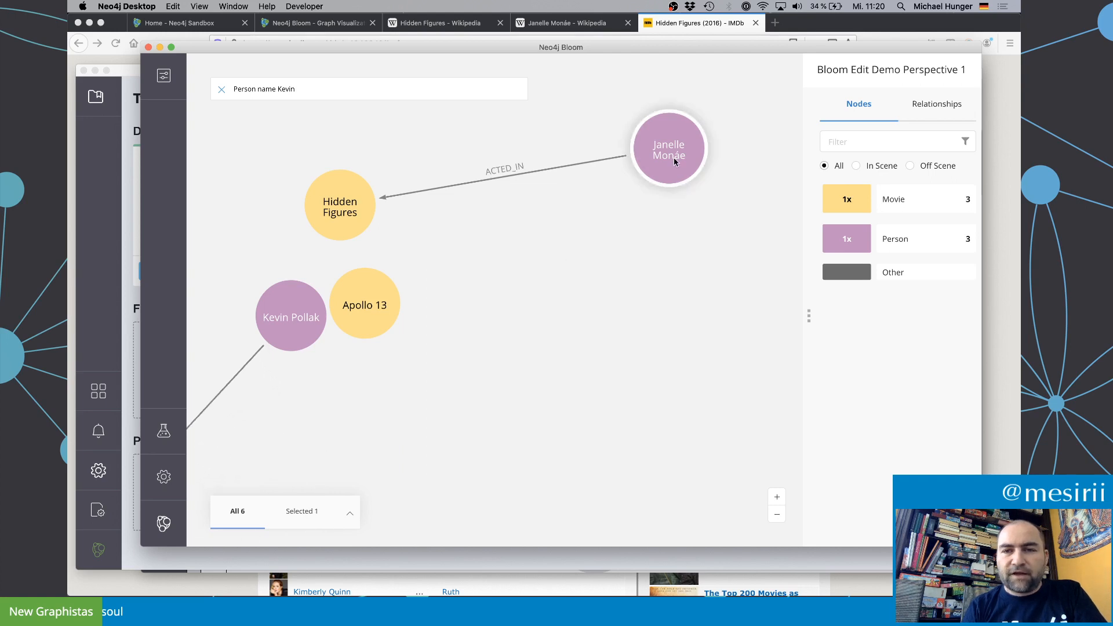
right_click(673, 158)
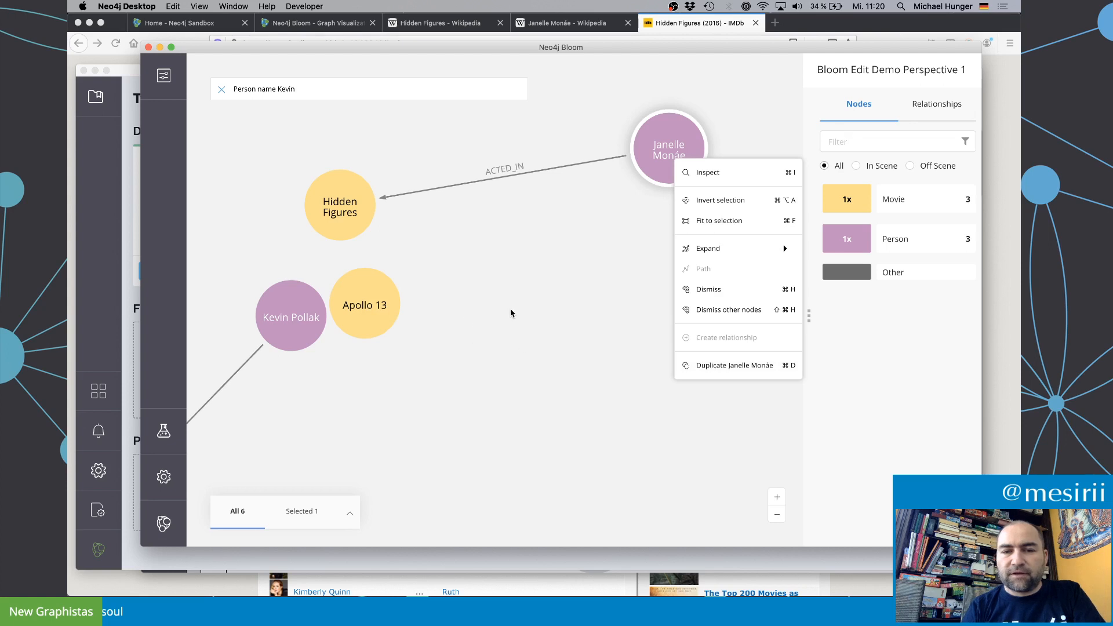
click(572, 351)
Step: Duplicate the Hidden Figures movie node
click(331, 211)
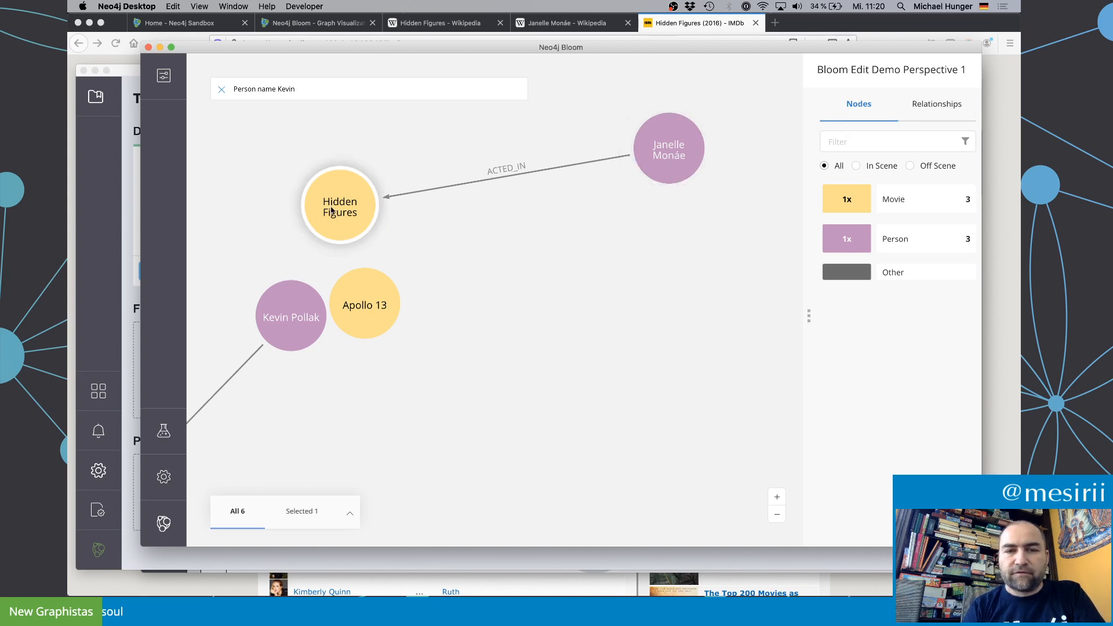
right_click(332, 211)
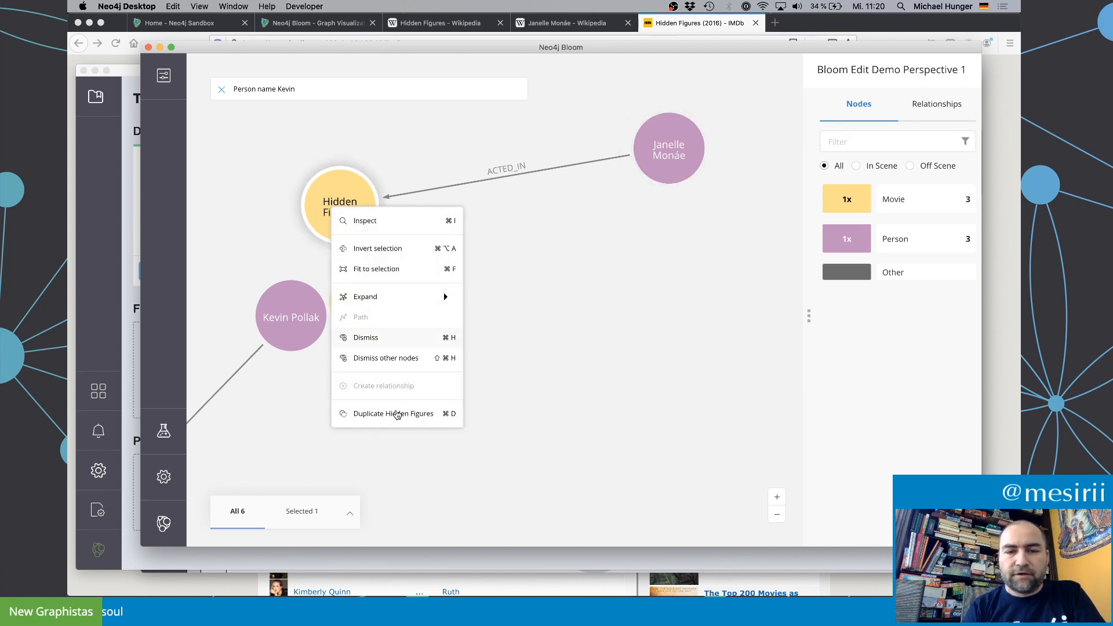
click(394, 415)
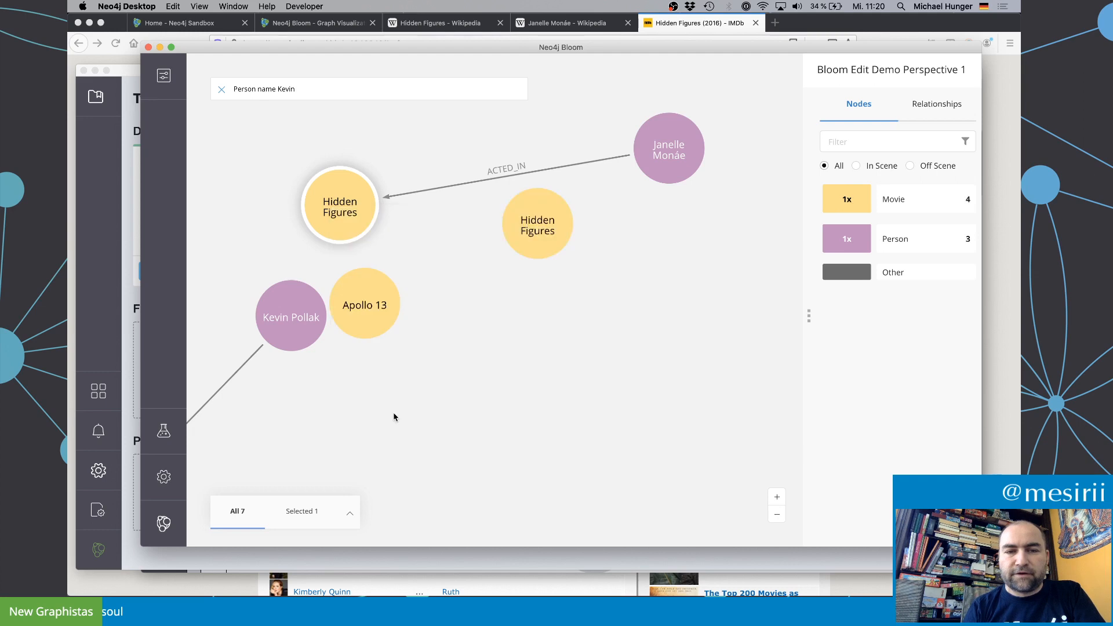
Step: Change the title of the duplicated movie node to Hidden Figures II and close its details
double_click(546, 216)
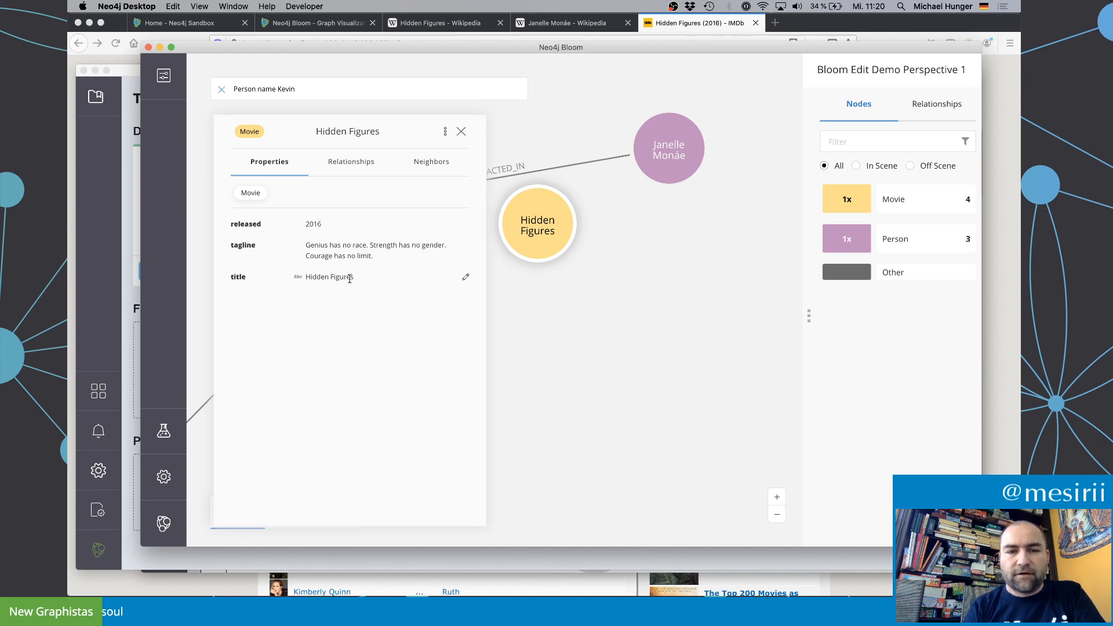
click(466, 277)
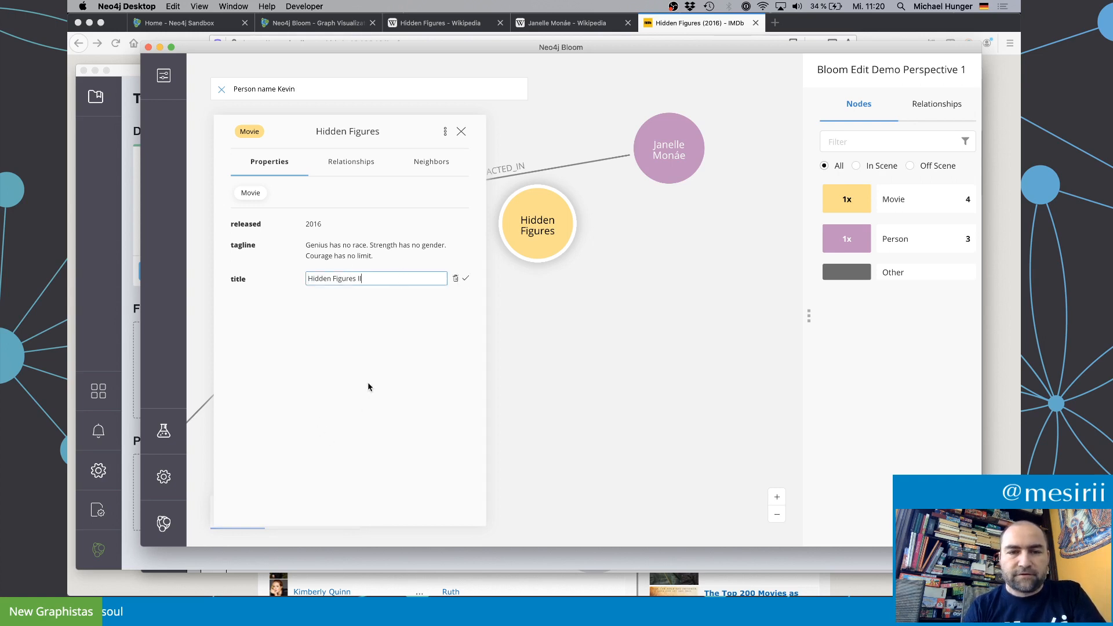
key(Return)
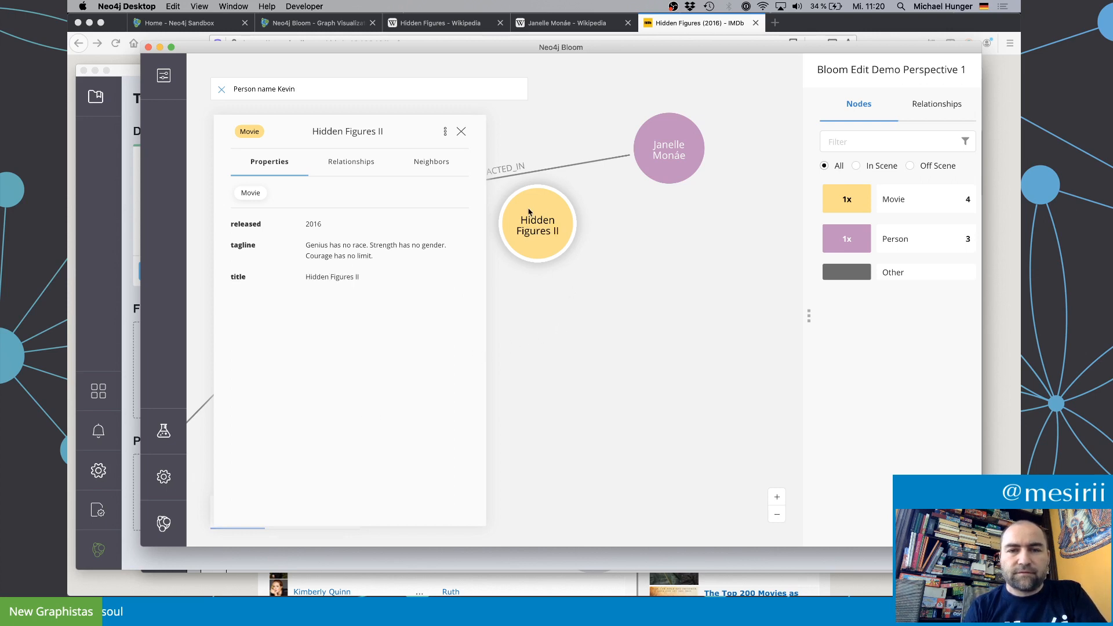
click(460, 131)
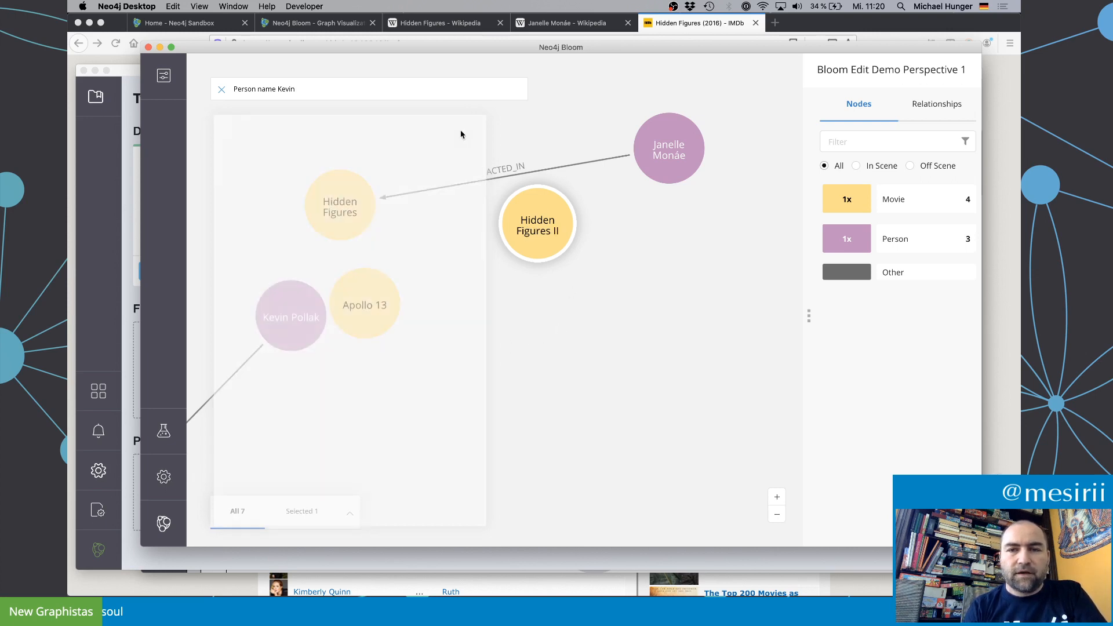
Step: Check the actions available for the Hidden Figures II node, both in the scene and in its details
right_click(553, 229)
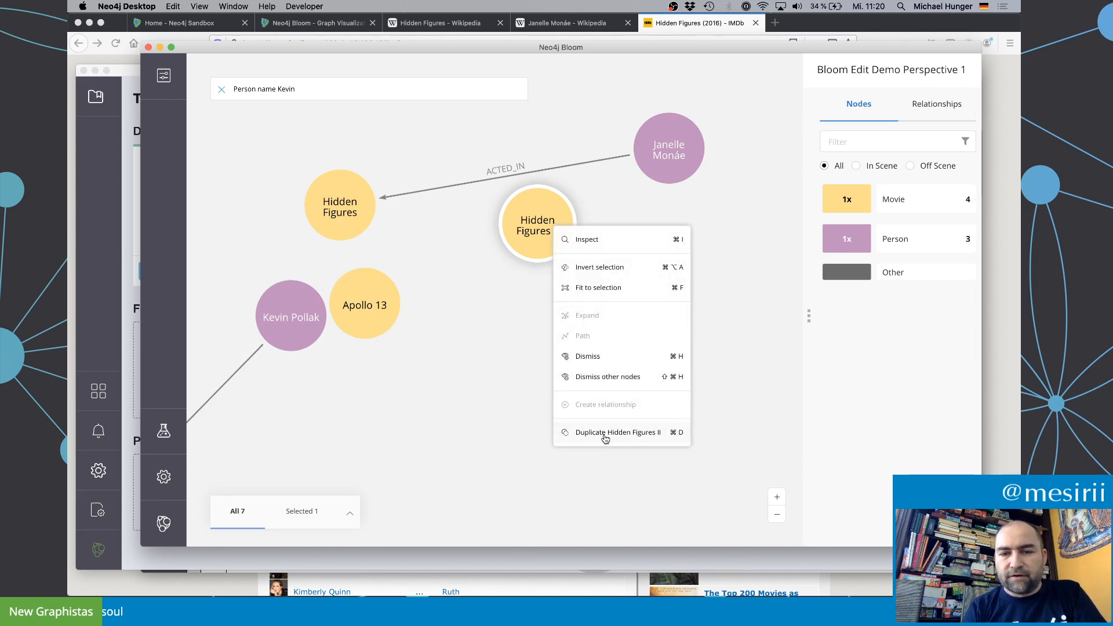
click(588, 239)
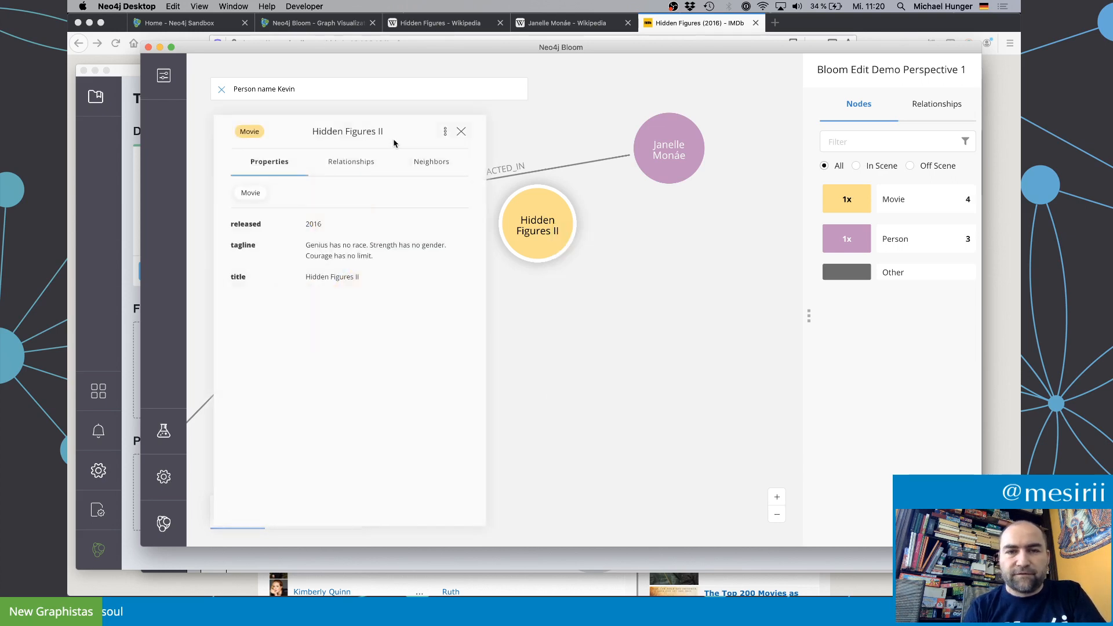
click(445, 134)
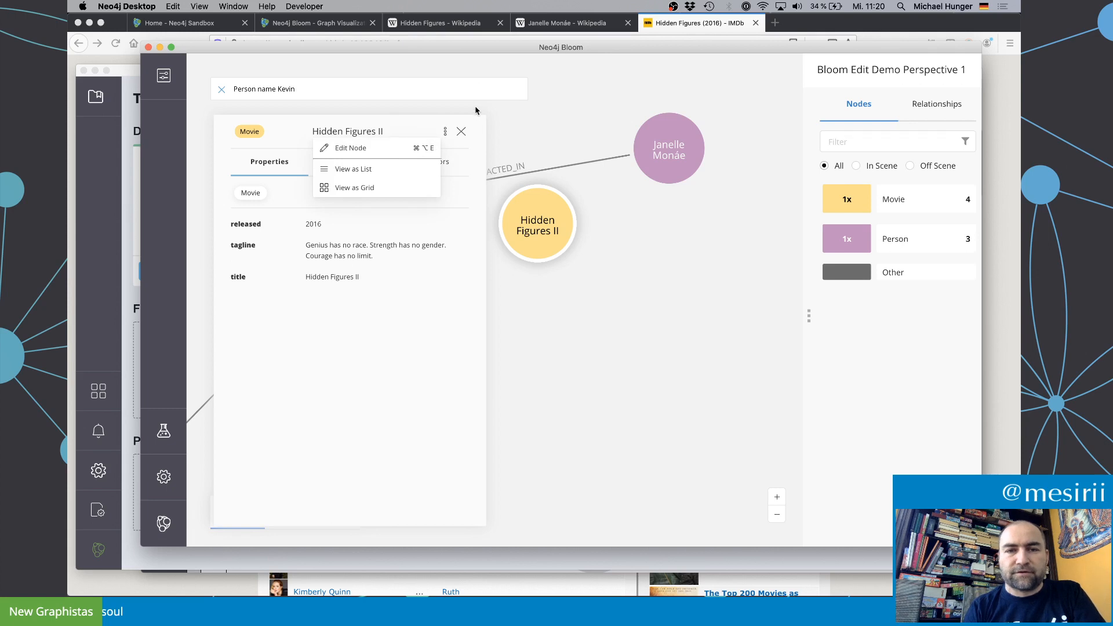
click(461, 131)
Step: Spread out the nodes: Hidden Figures II below Hidden Figures, Kevin Pollak beside Hidden Figures, and Apollo 13 below Kevin Pollak
drag(534, 237, 506, 266)
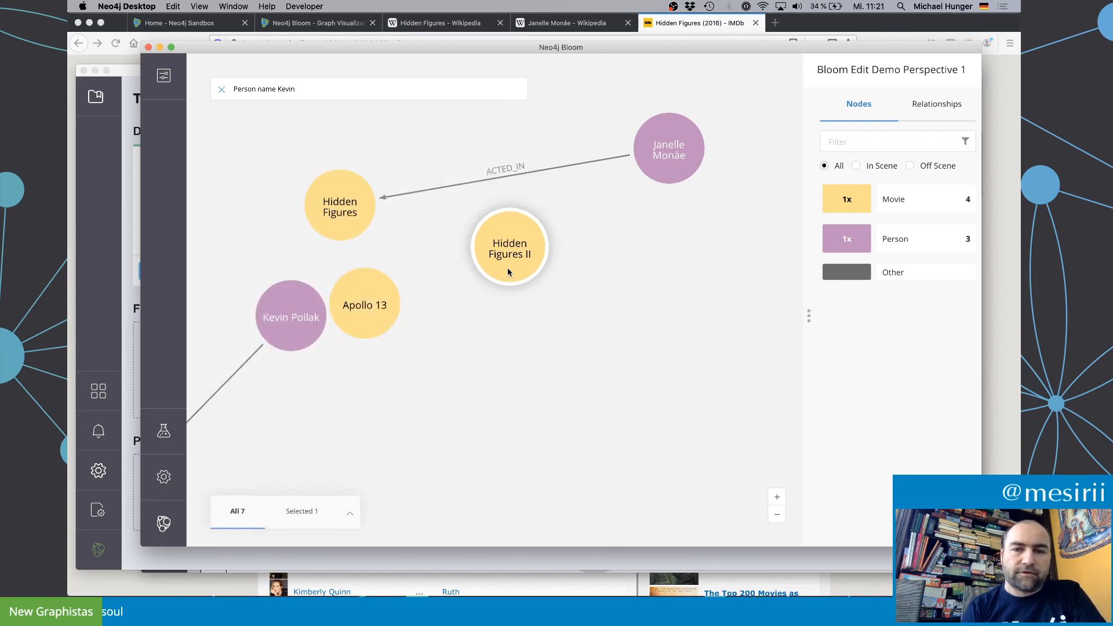
drag(328, 211, 414, 181)
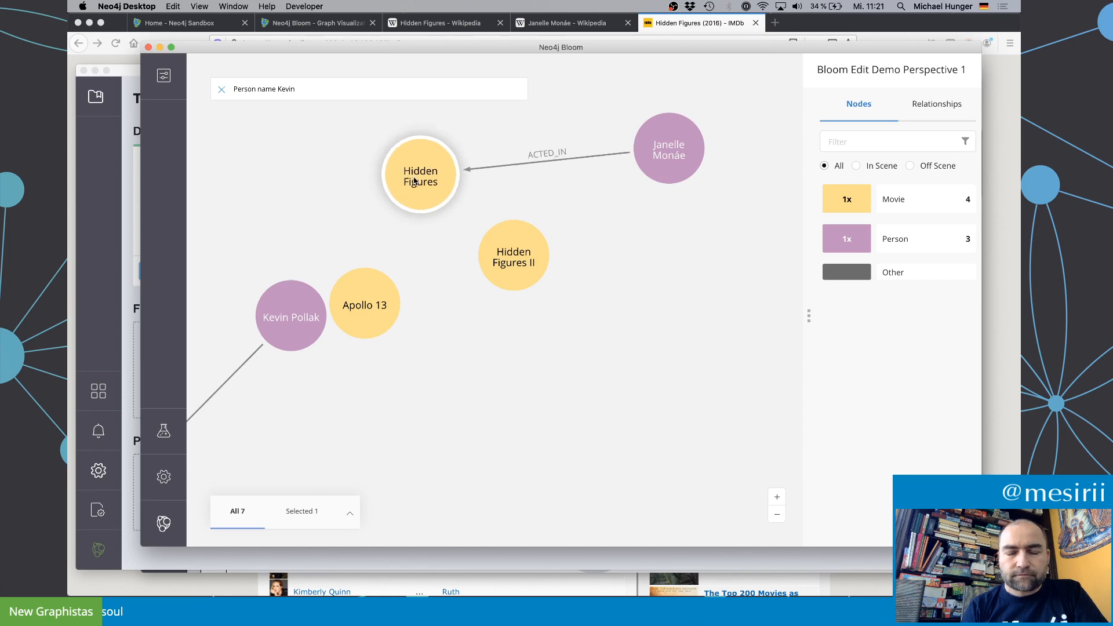
click(341, 189)
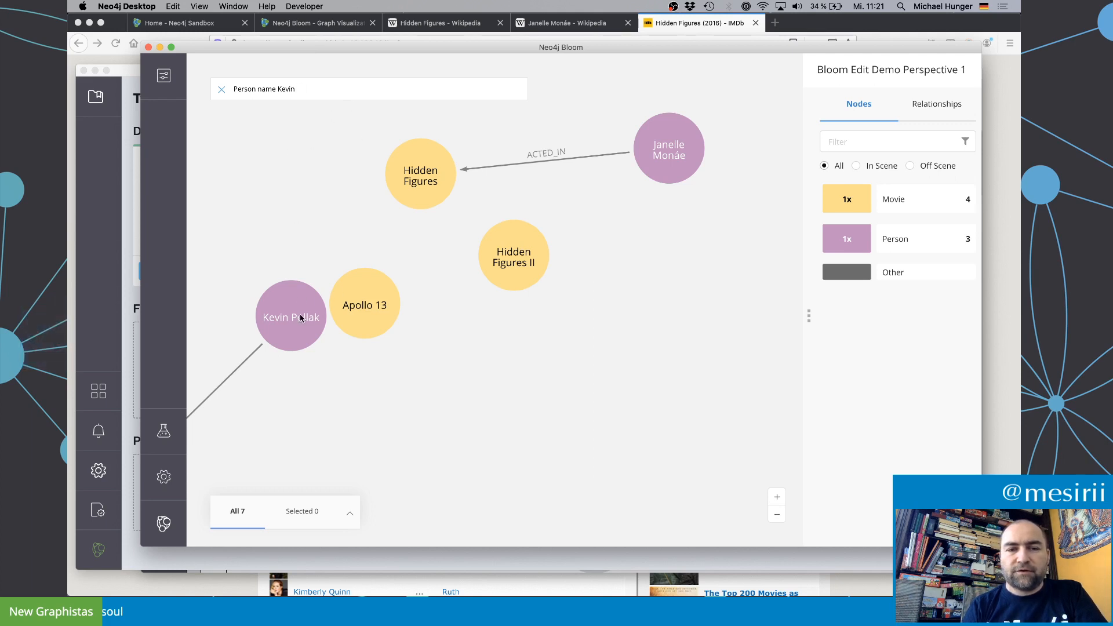
drag(306, 315, 301, 183)
drag(382, 306, 330, 318)
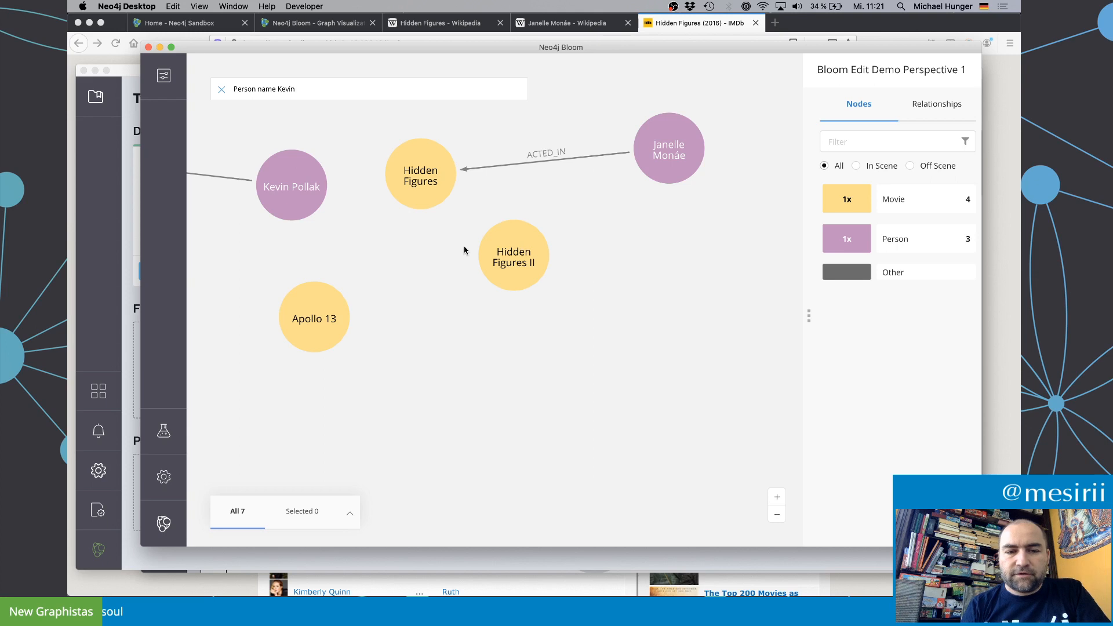
Step: Open the card list of all nodes in the scene, expand the Movie group and select Hidden Figures
click(242, 511)
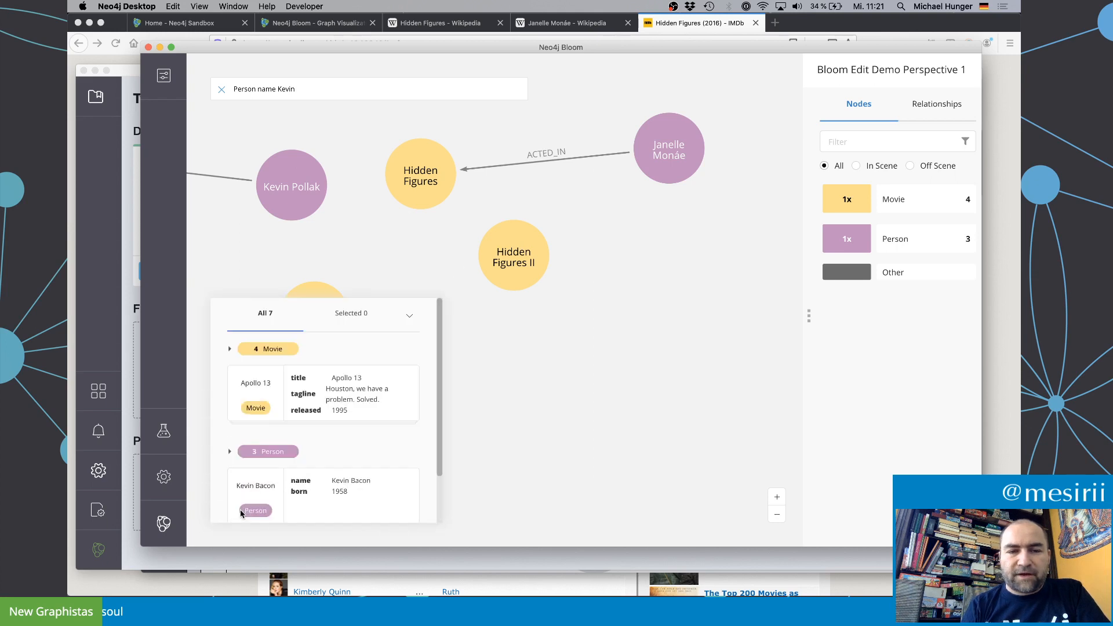
click(328, 232)
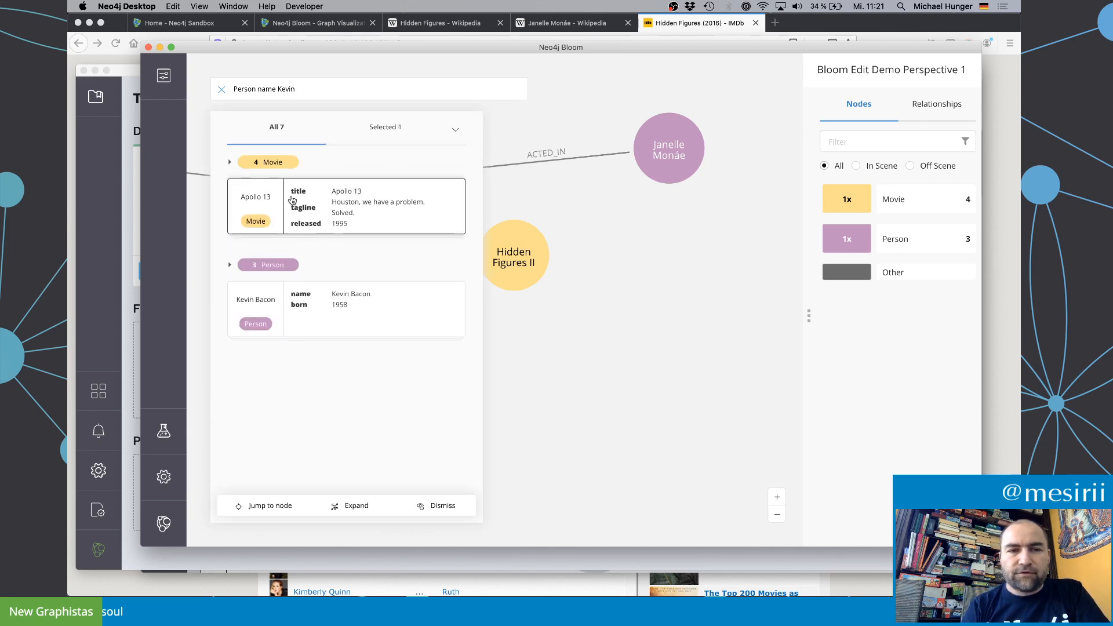
click(230, 164)
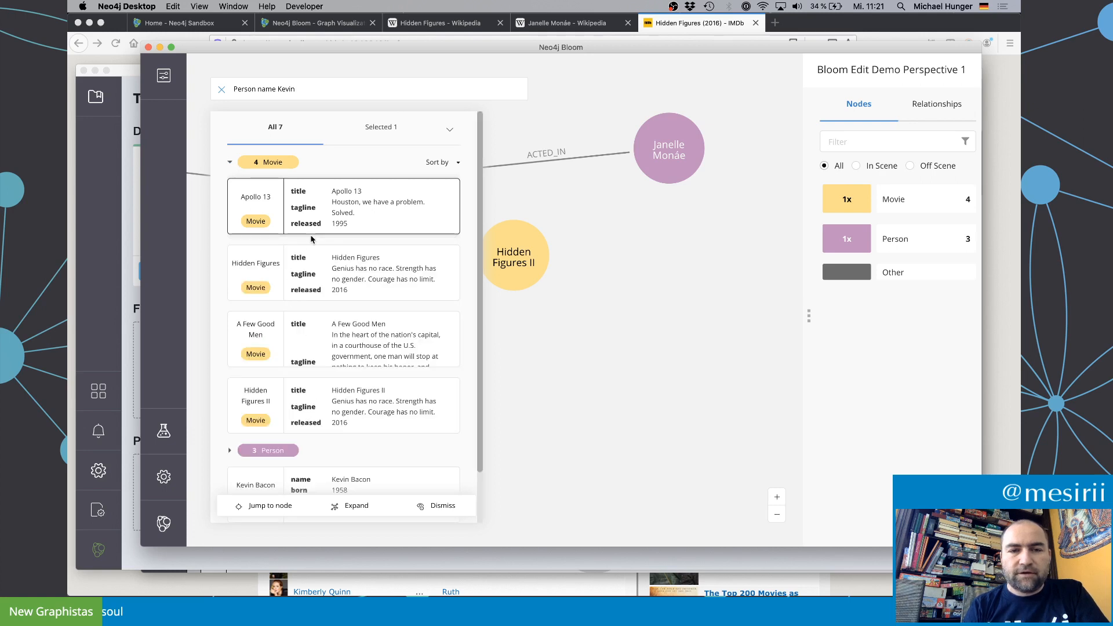
click(323, 278)
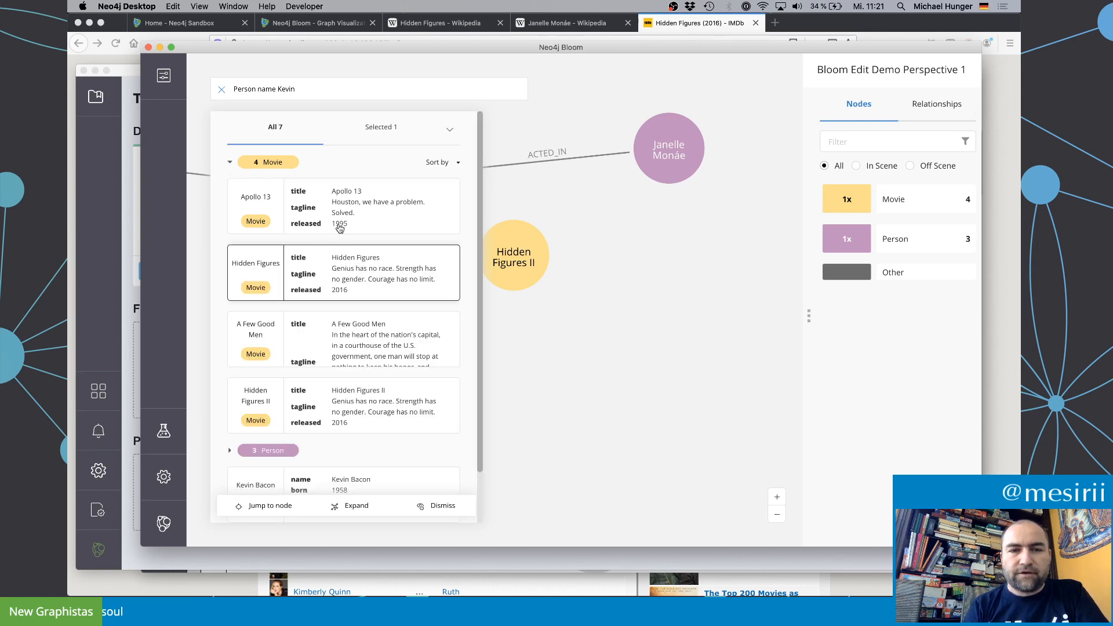
Step: Inspect the relationships, neighbors and properties of Hidden Figures, ending back at the card list
double_click(343, 298)
click(350, 163)
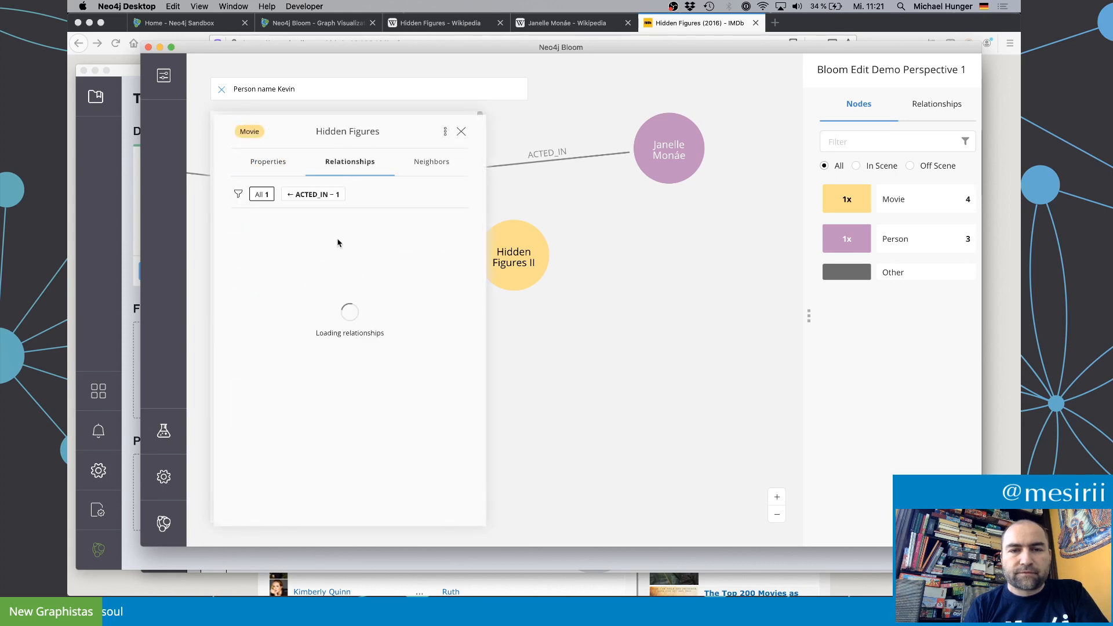
click(421, 163)
click(348, 164)
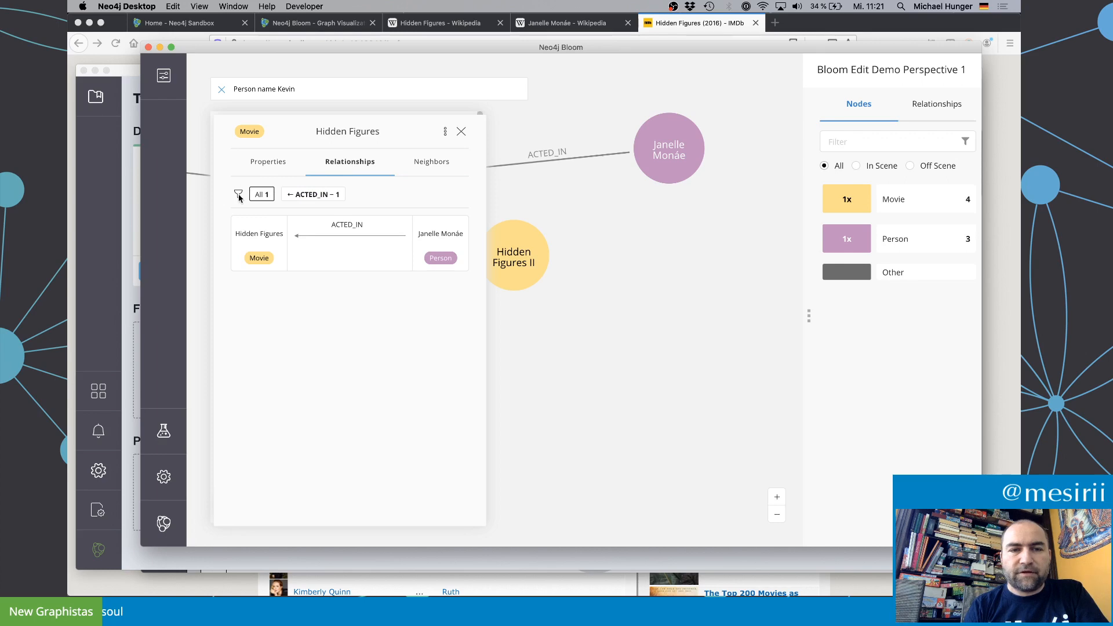
click(272, 197)
click(270, 165)
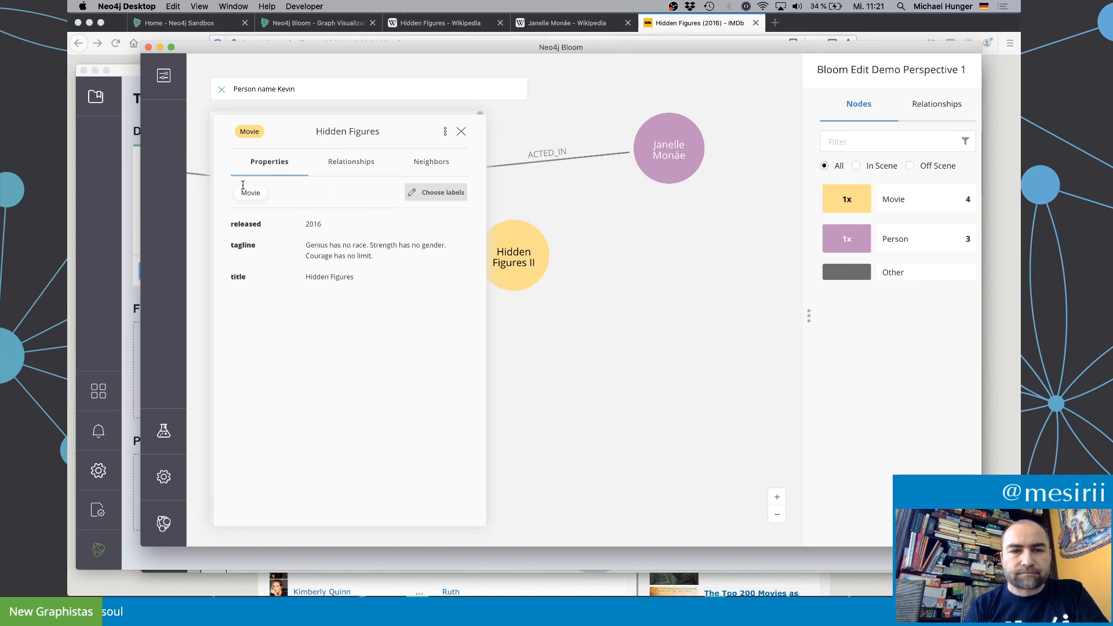
click(461, 135)
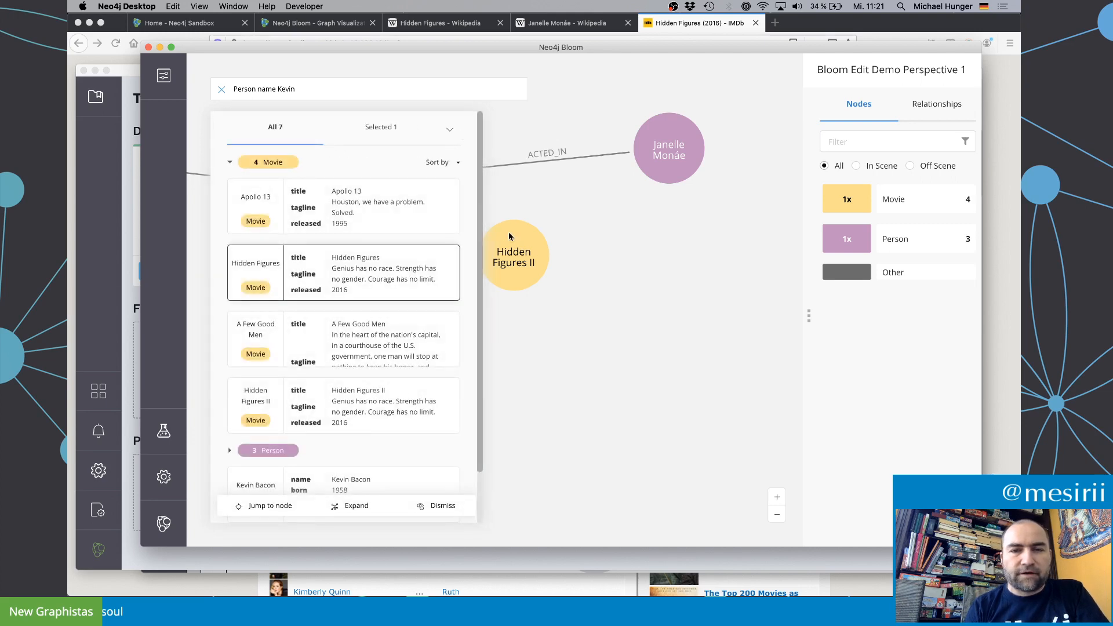
Step: Jump to the Apollo 13 node in the scene from the card list, clear the selection and collapse the list
click(533, 426)
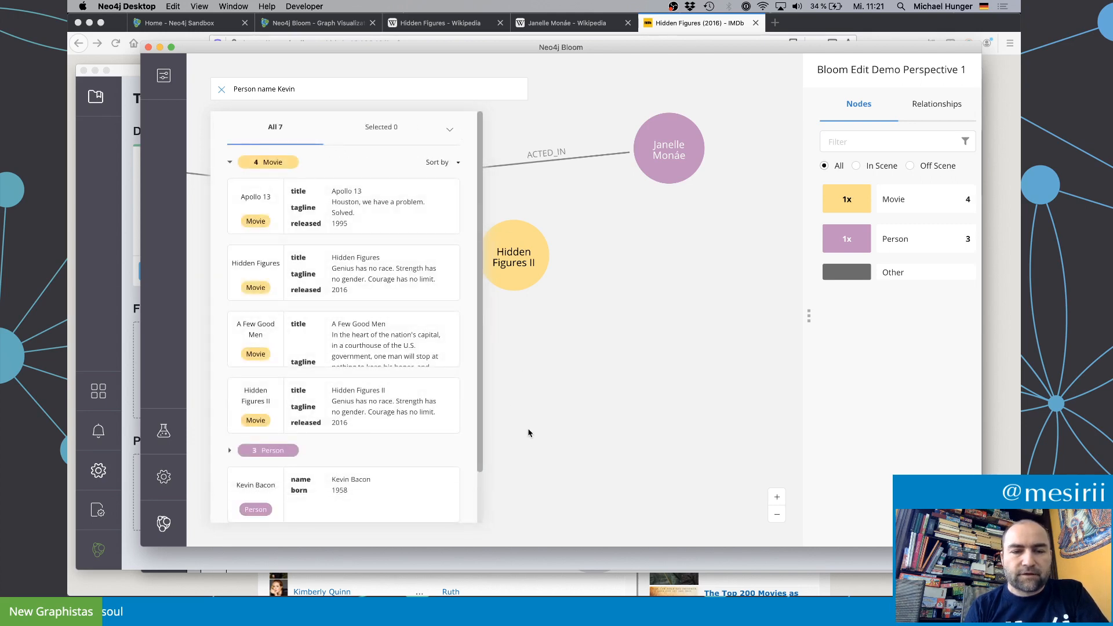
click(393, 226)
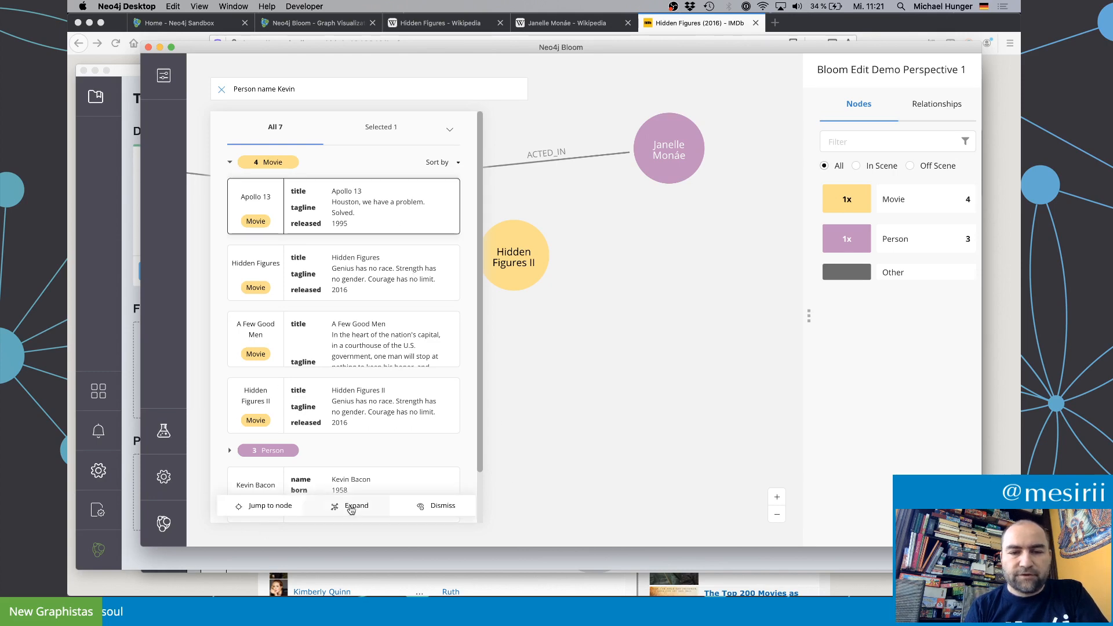
click(254, 506)
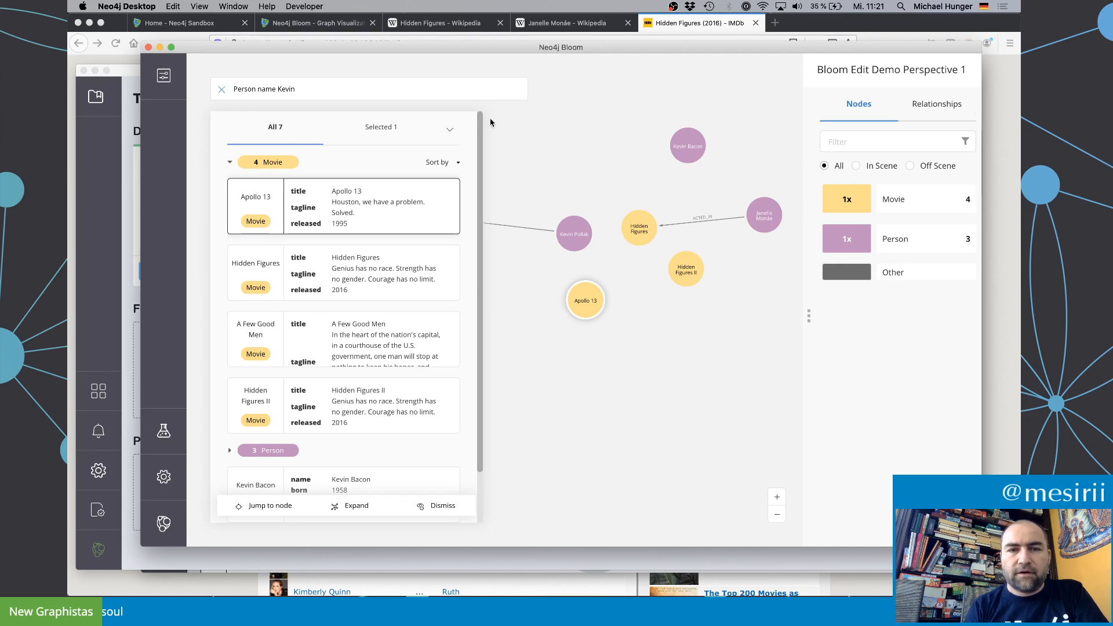
click(534, 151)
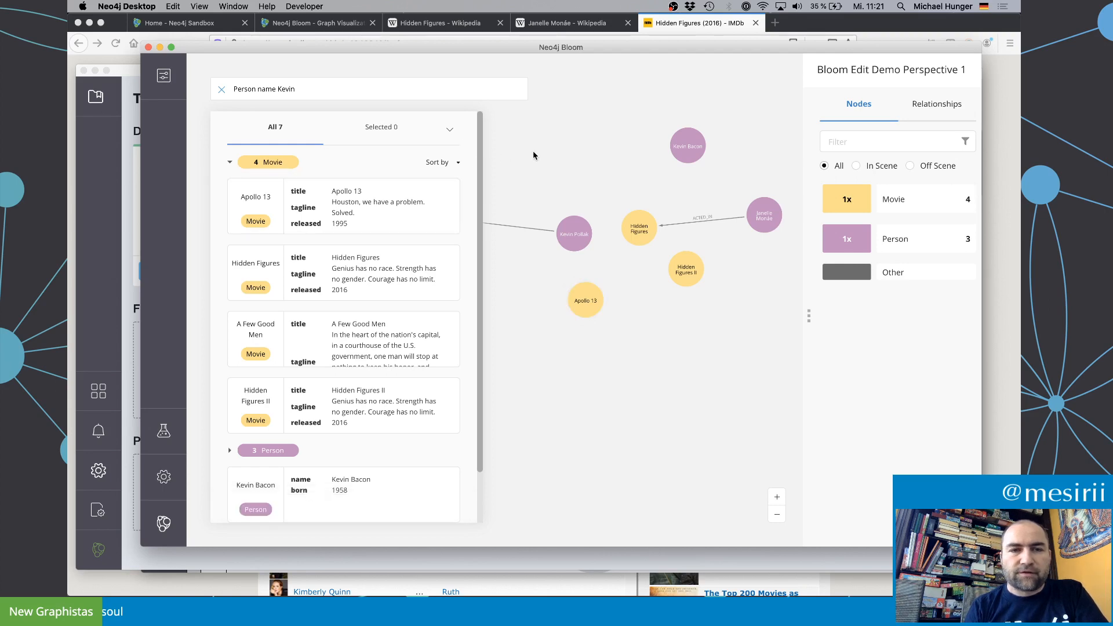
click(450, 129)
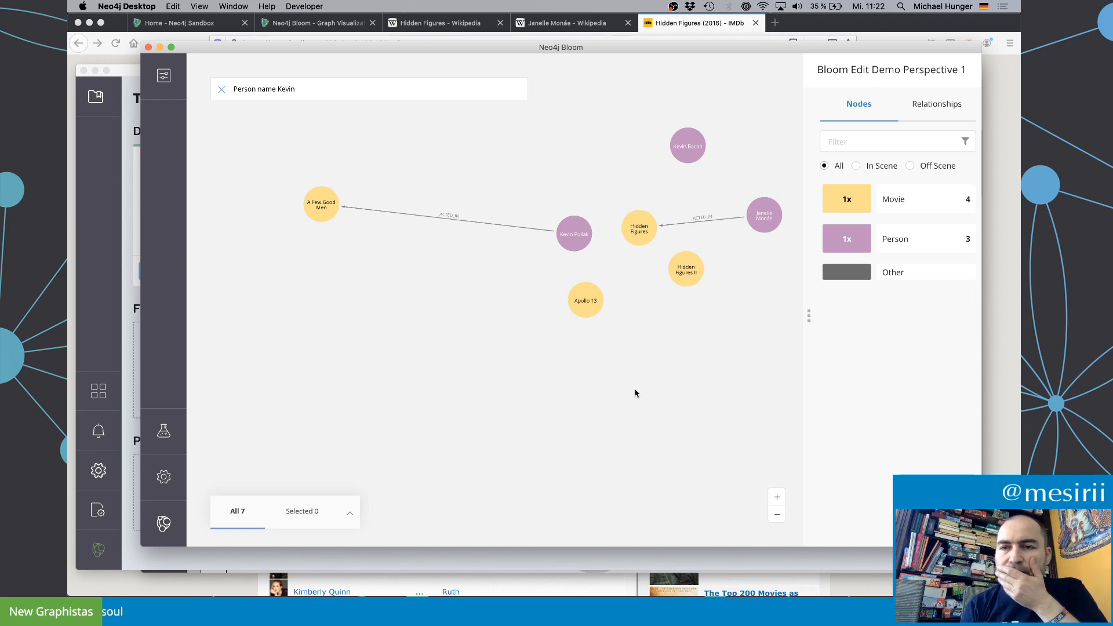
Step: Try the off-scene filter on the node category list, ending with only the in-scene categories listed
click(875, 171)
click(922, 168)
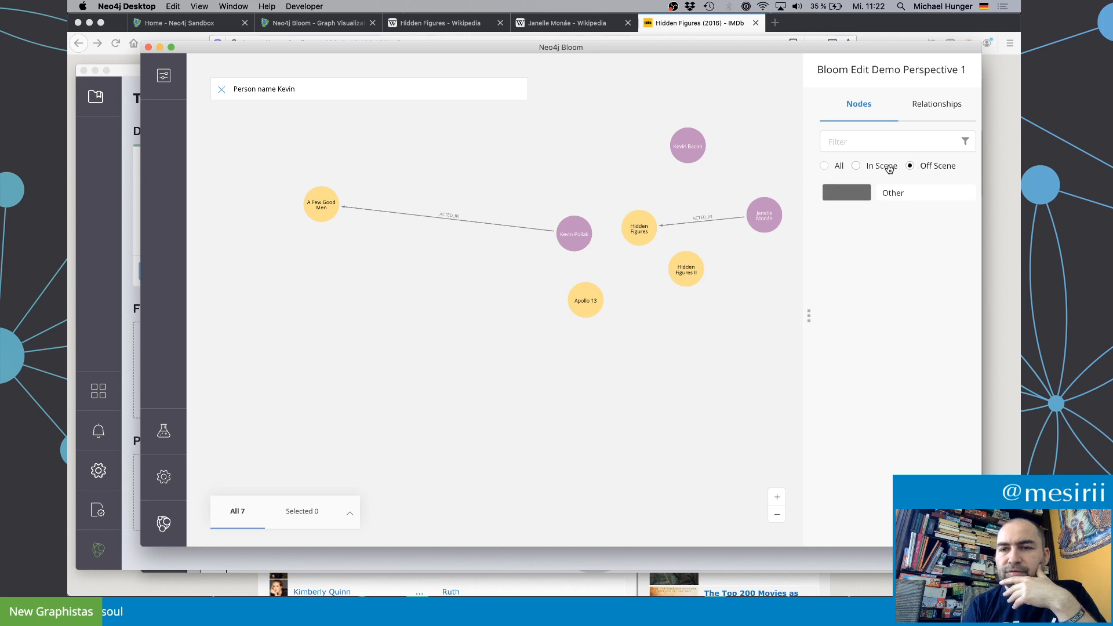
click(884, 168)
Step: Give the Movie category a play-triangle icon found by searching the icon library for "movie"
click(852, 210)
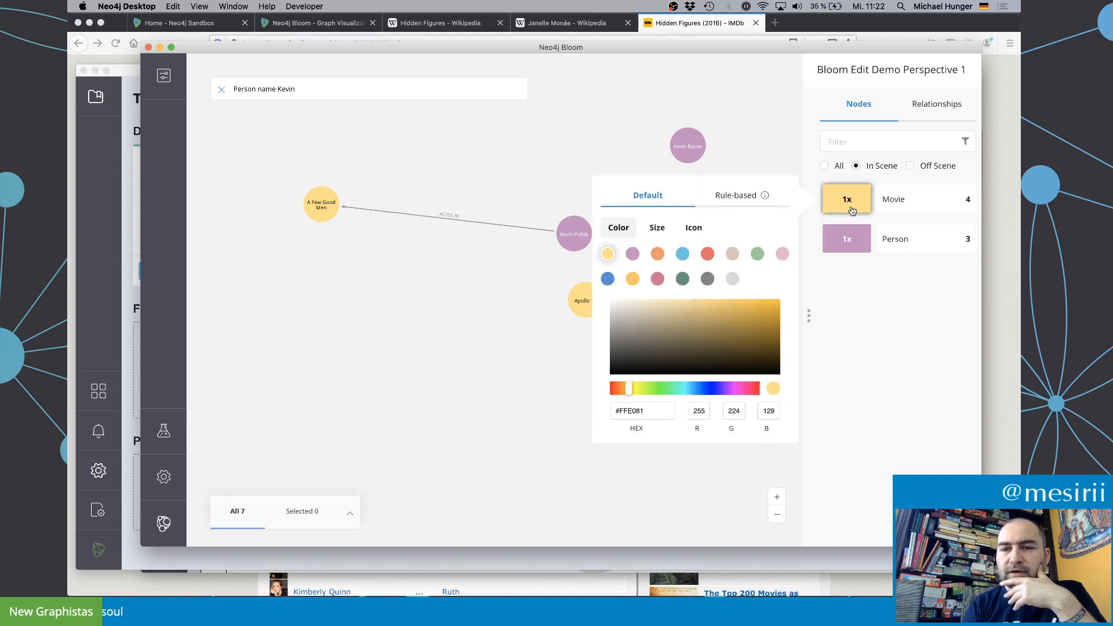
click(690, 231)
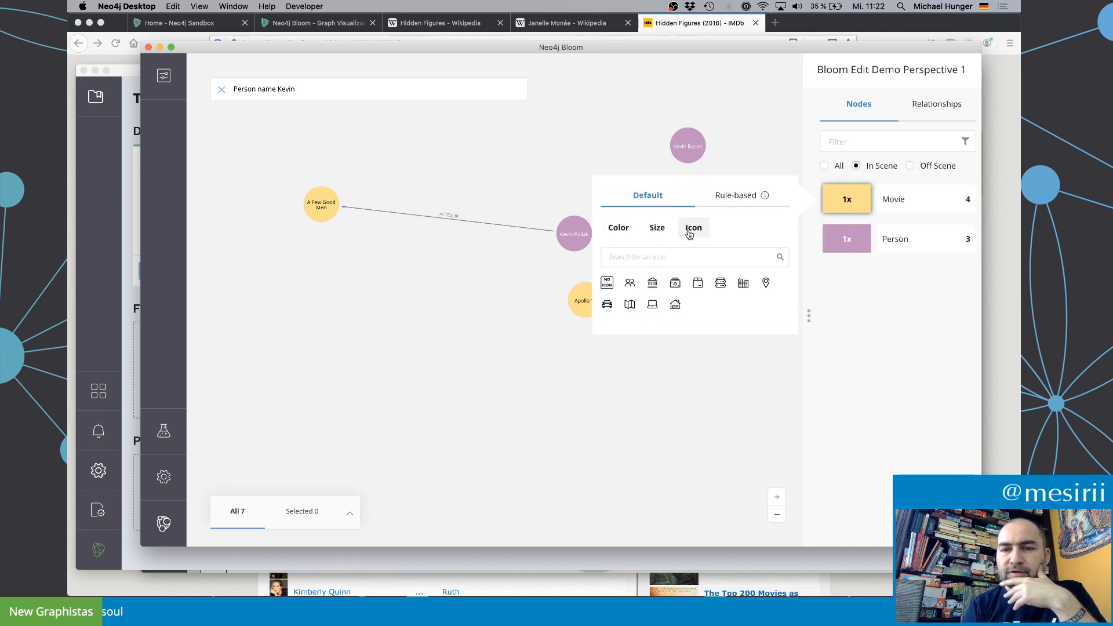
click(641, 256)
text(movie)
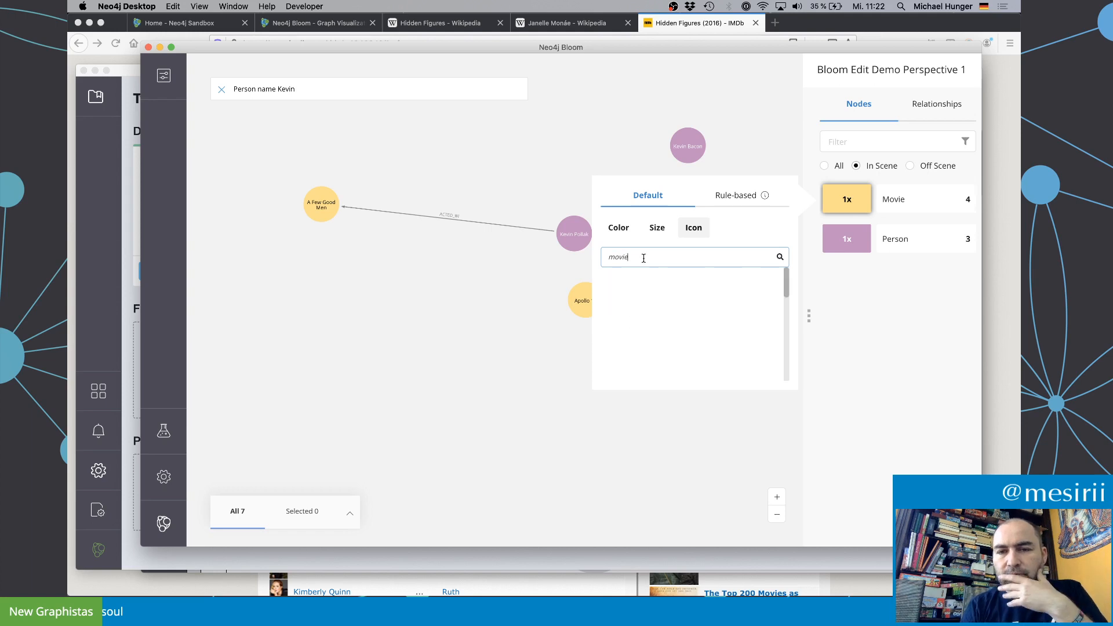
click(629, 283)
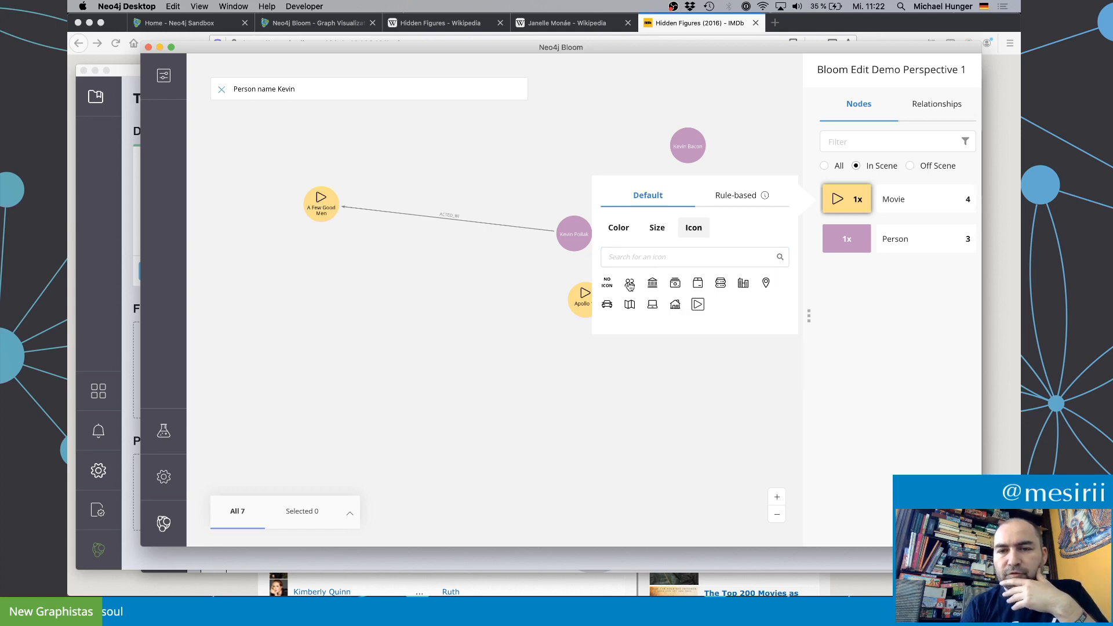
click(669, 262)
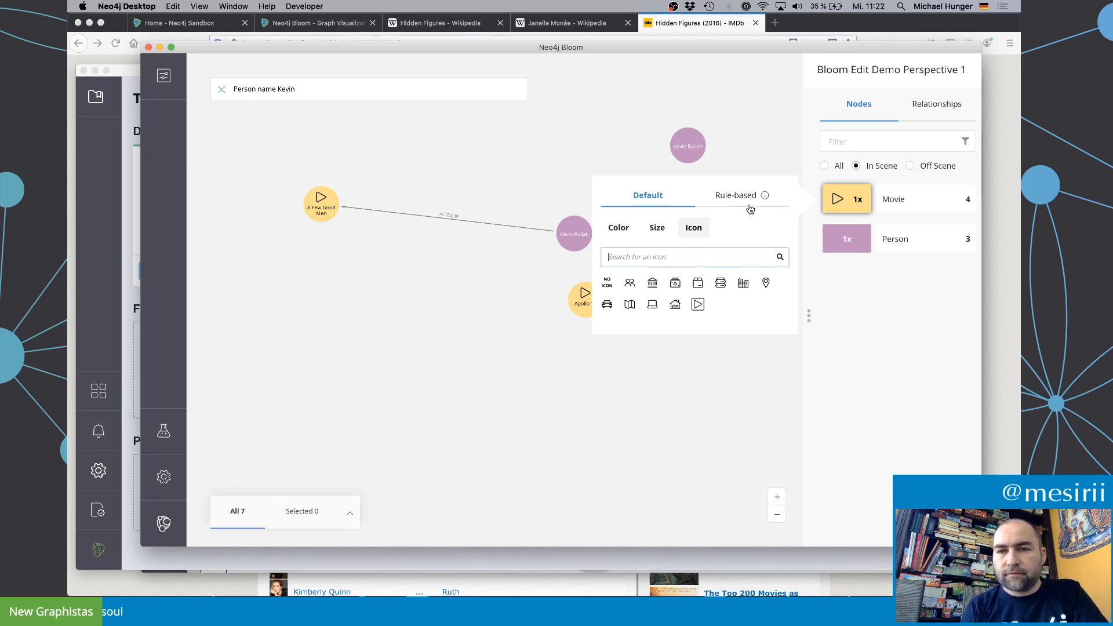
Step: Try the 2x size on the Movie nodes and set them back to 1x
click(656, 231)
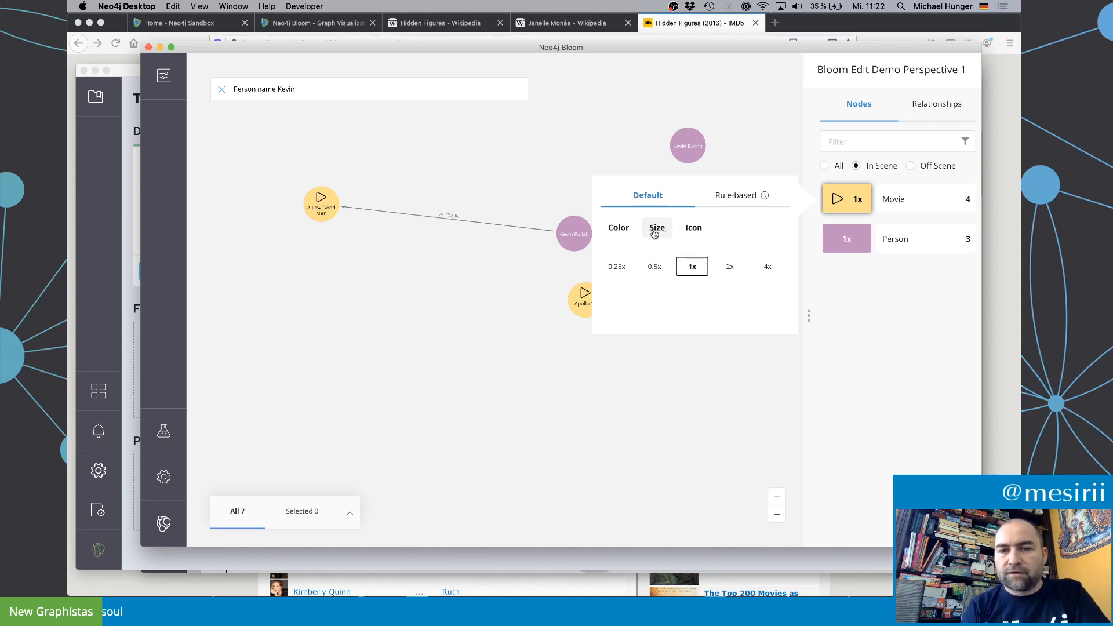
click(731, 270)
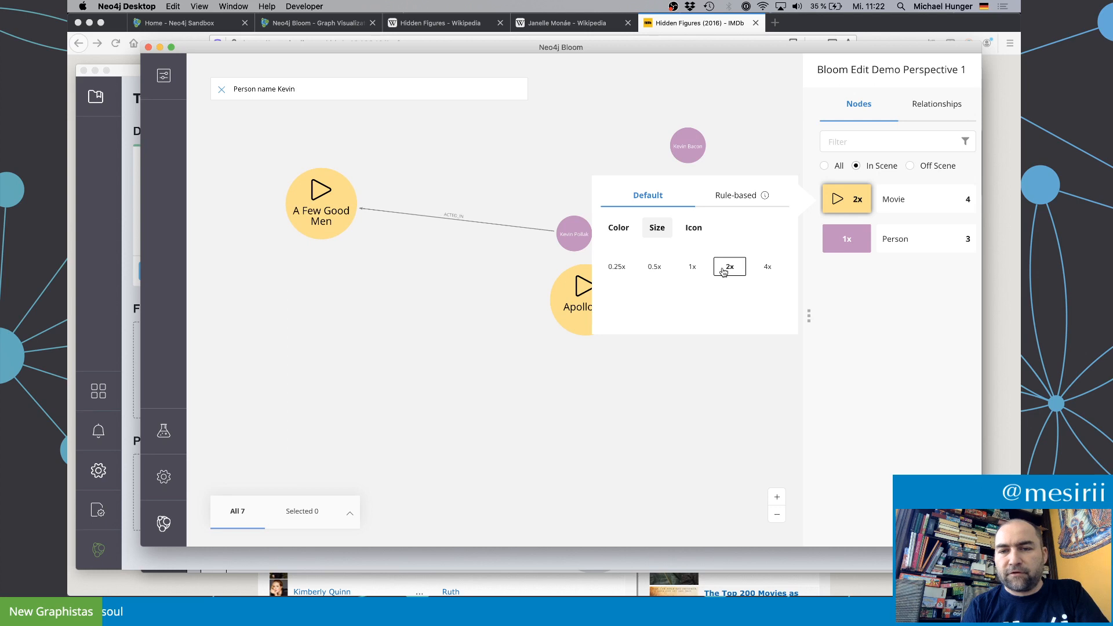
click(692, 267)
click(730, 268)
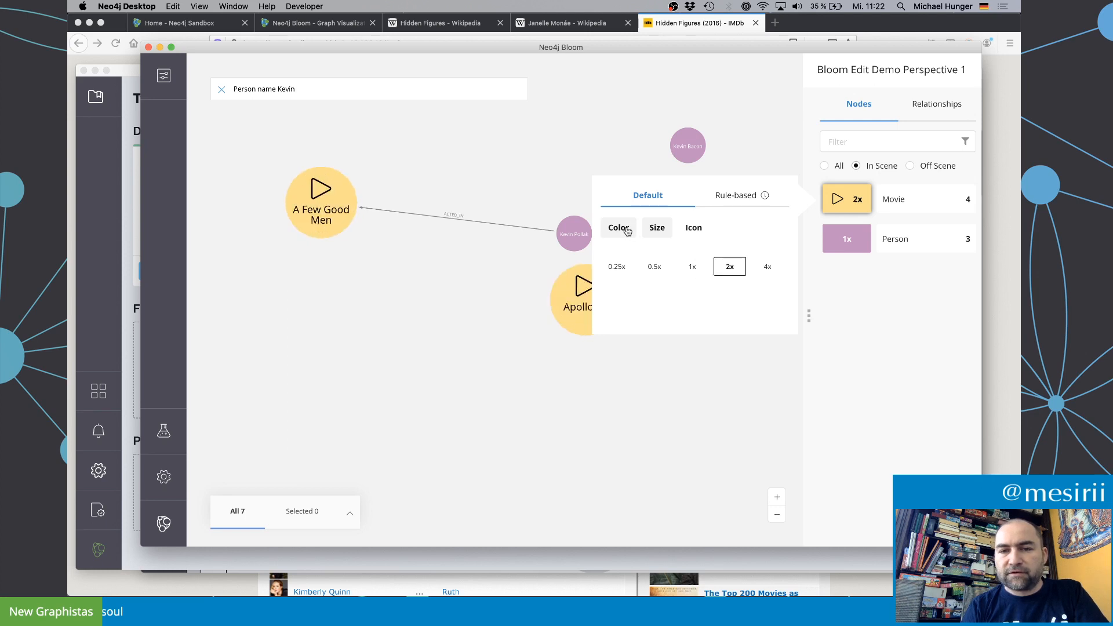
click(696, 269)
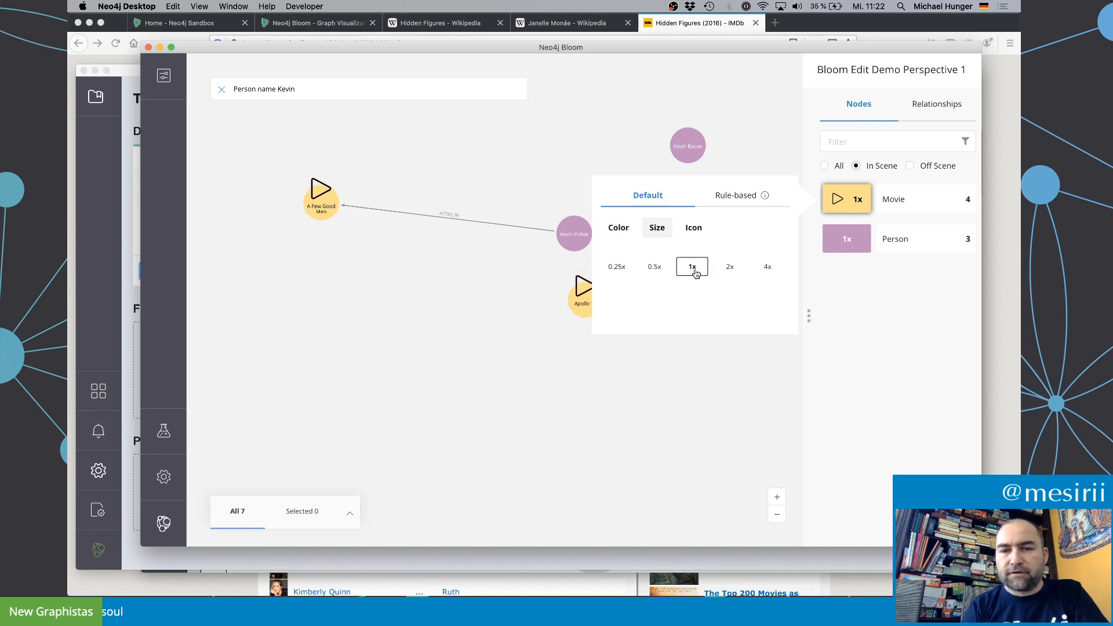
Step: Look at the default color and rule-based styling options of the Movie category and close its styling
click(616, 232)
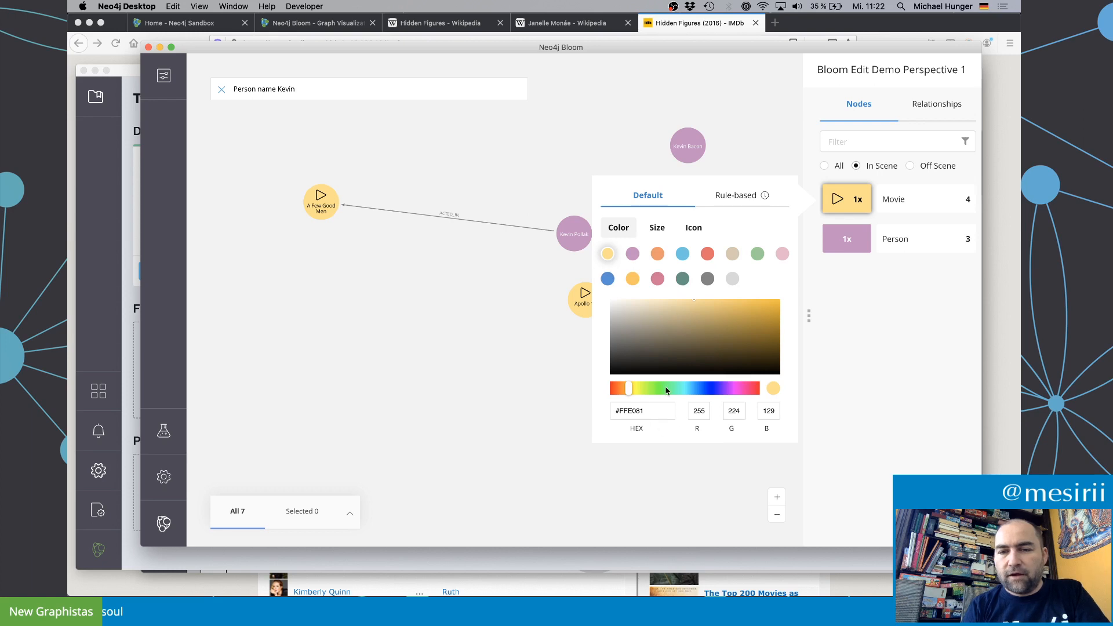
click(725, 198)
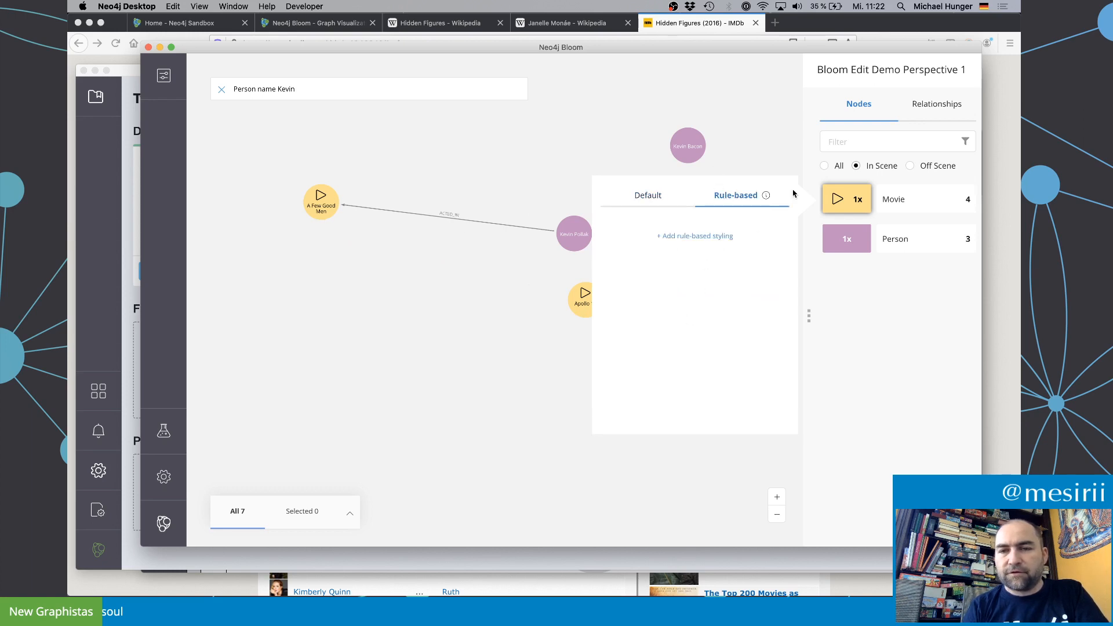
click(747, 150)
Step: Give the Person category an icon of a person with a small card, found by searching the icon library for "person"
click(849, 240)
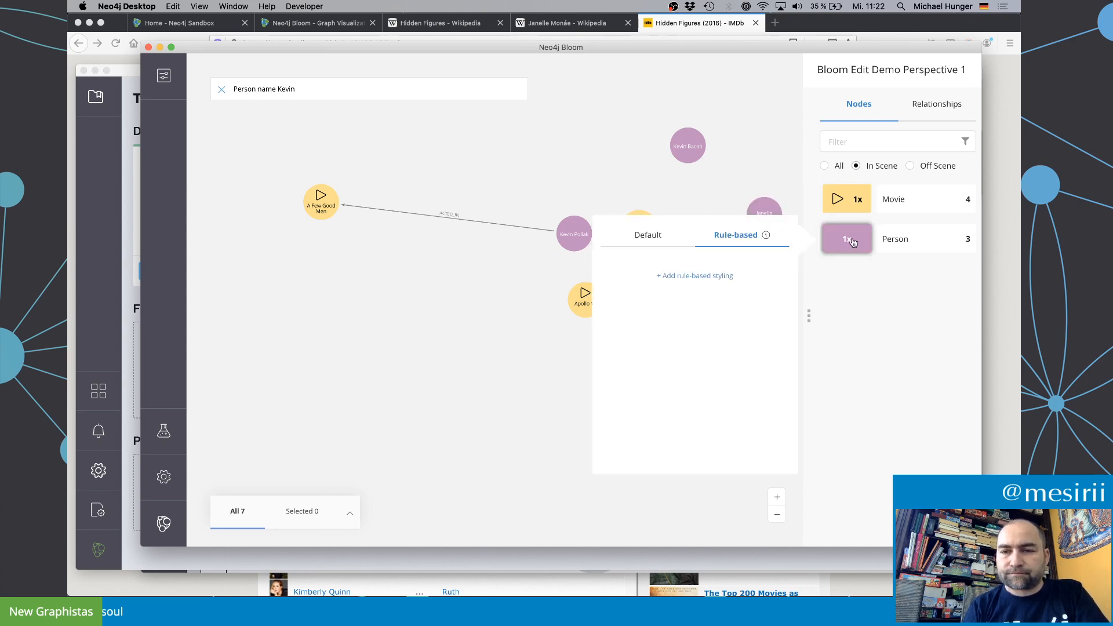
click(647, 235)
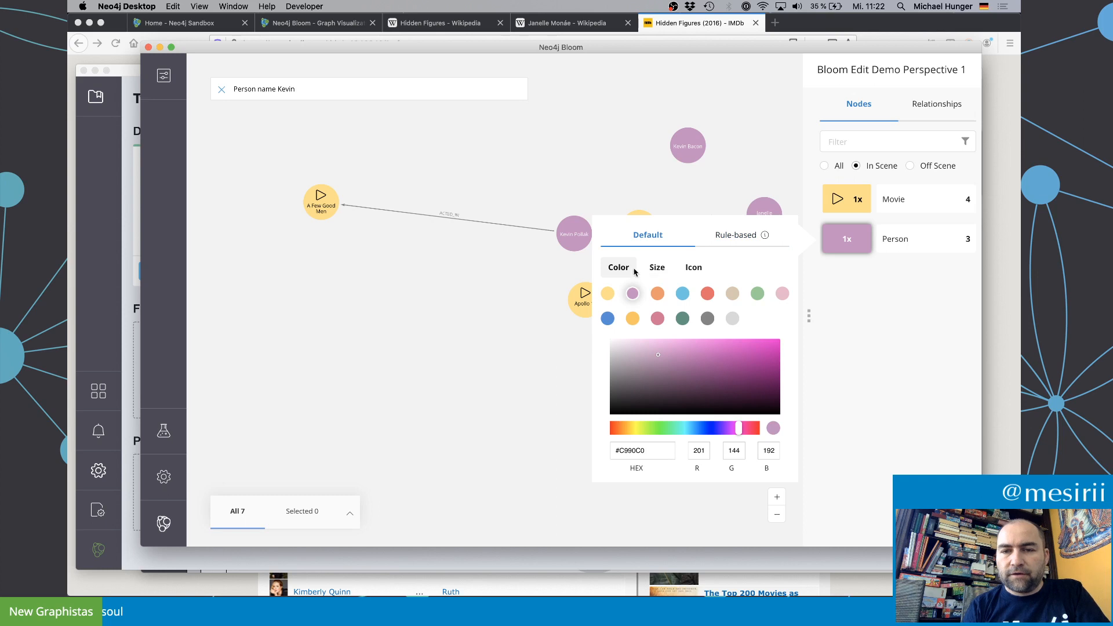
click(703, 268)
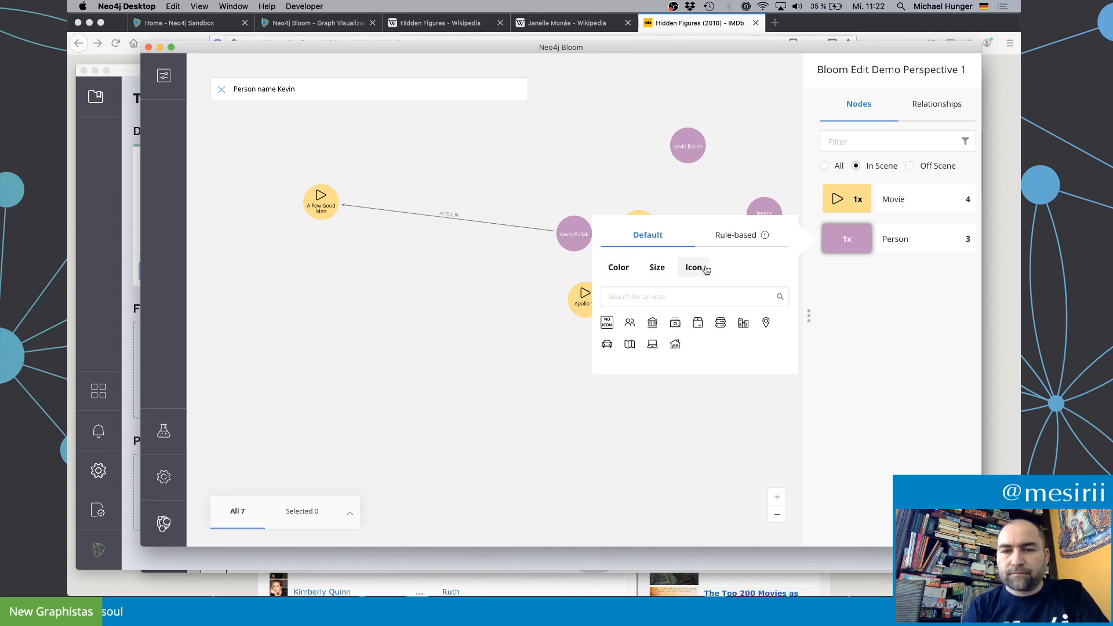
click(637, 296)
text(person)
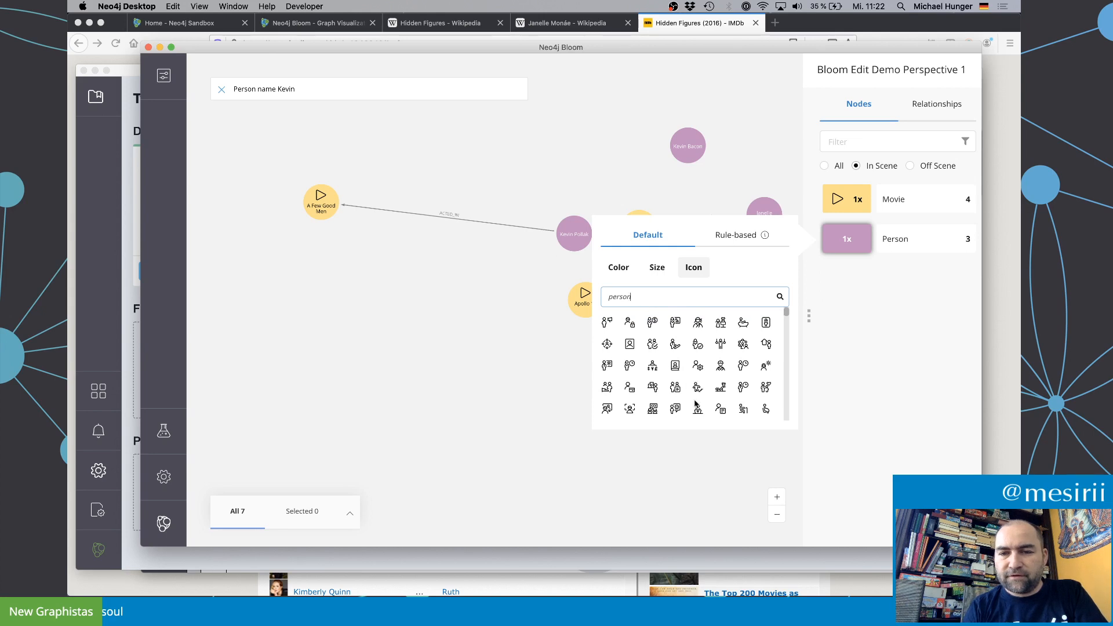
click(629, 387)
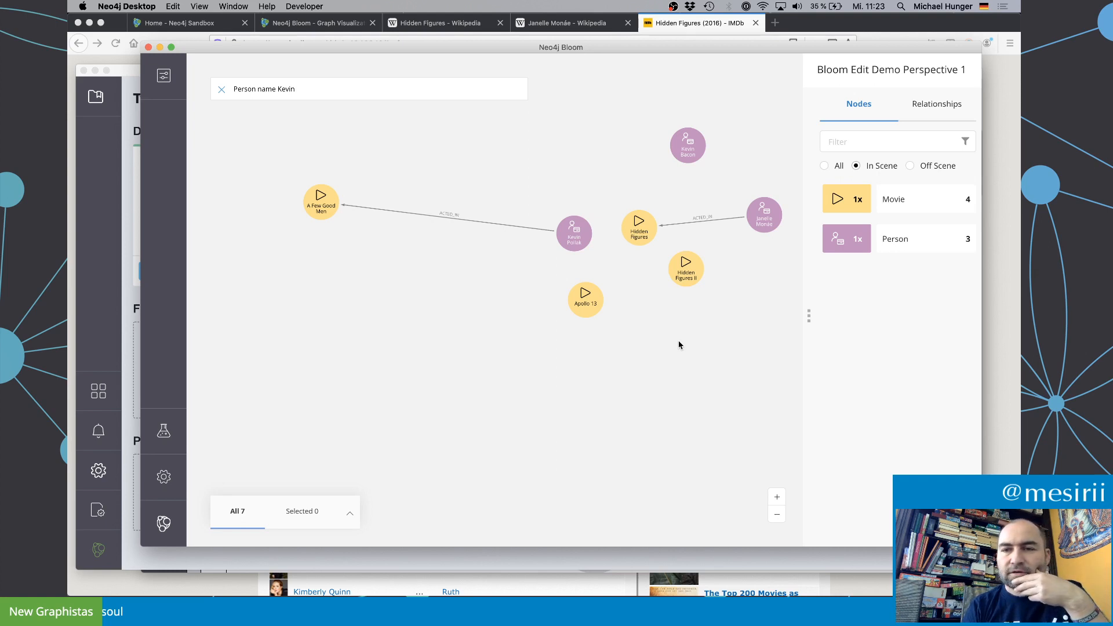
drag(679, 345, 636, 345)
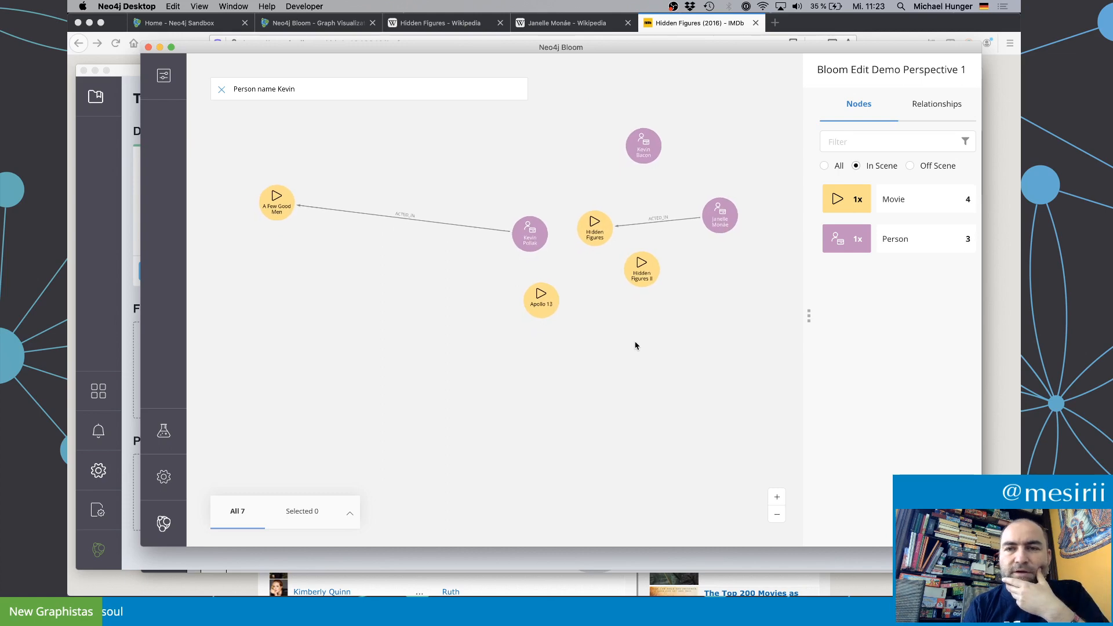